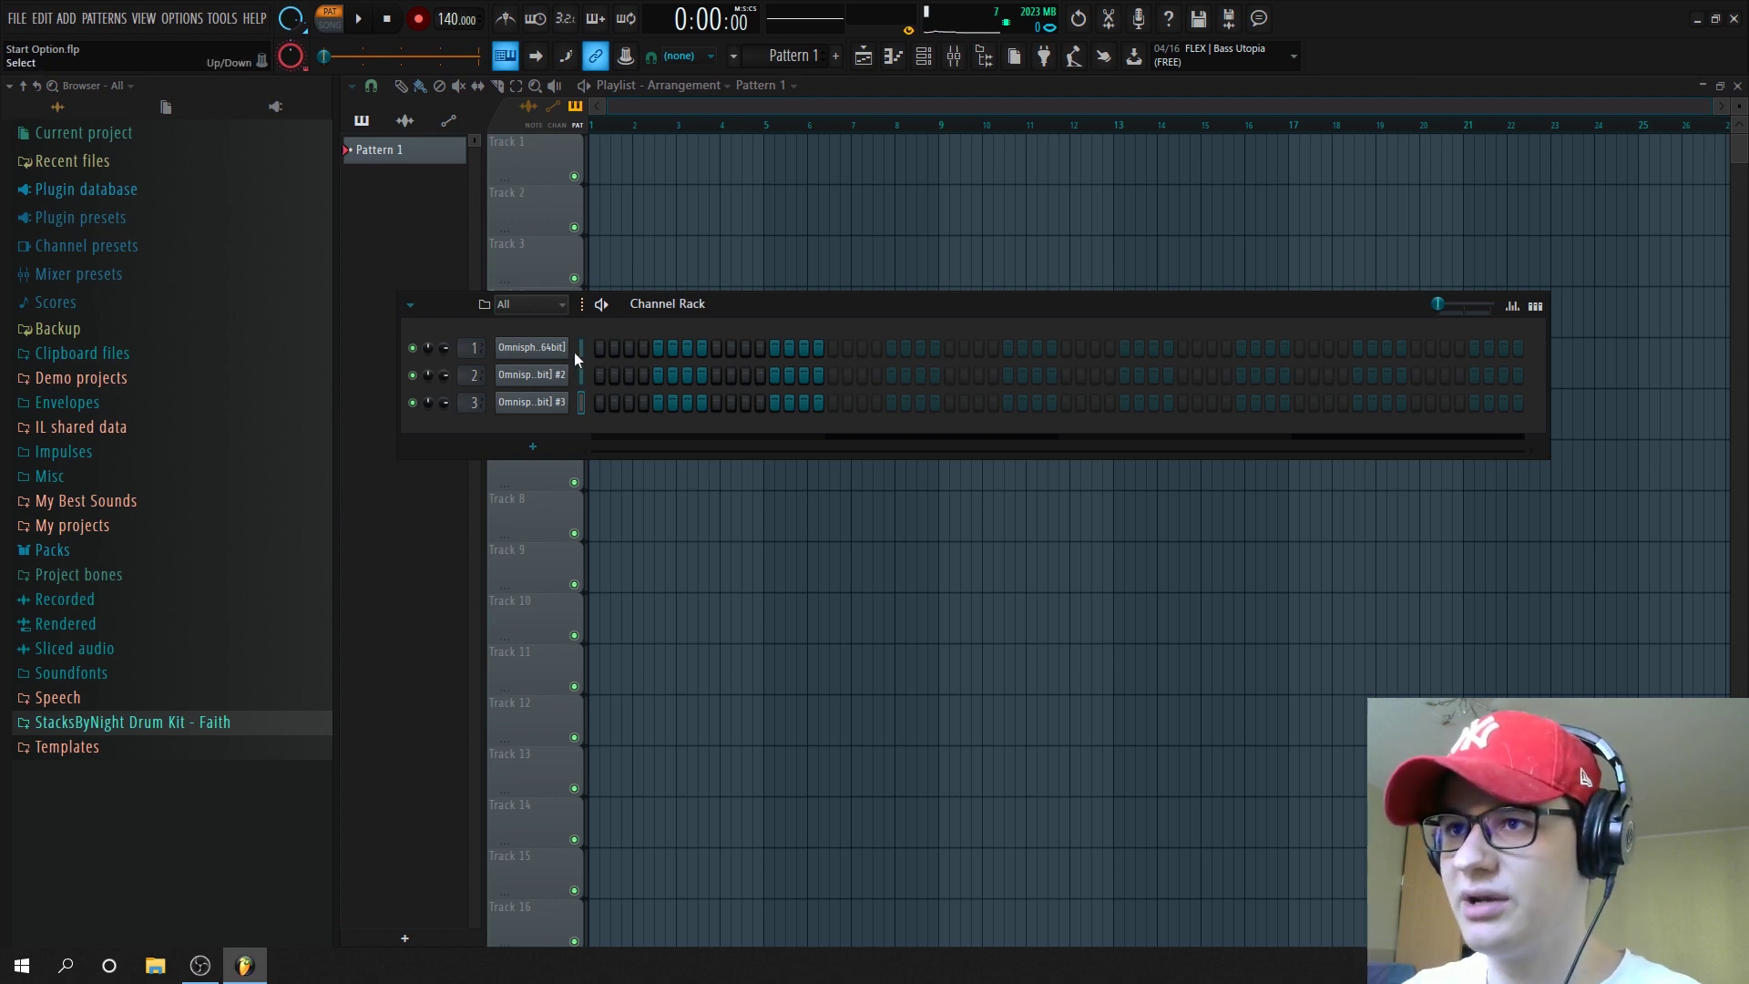
Audition the first Omnisphere channel's sound and open that channel's piano roll
key("s")
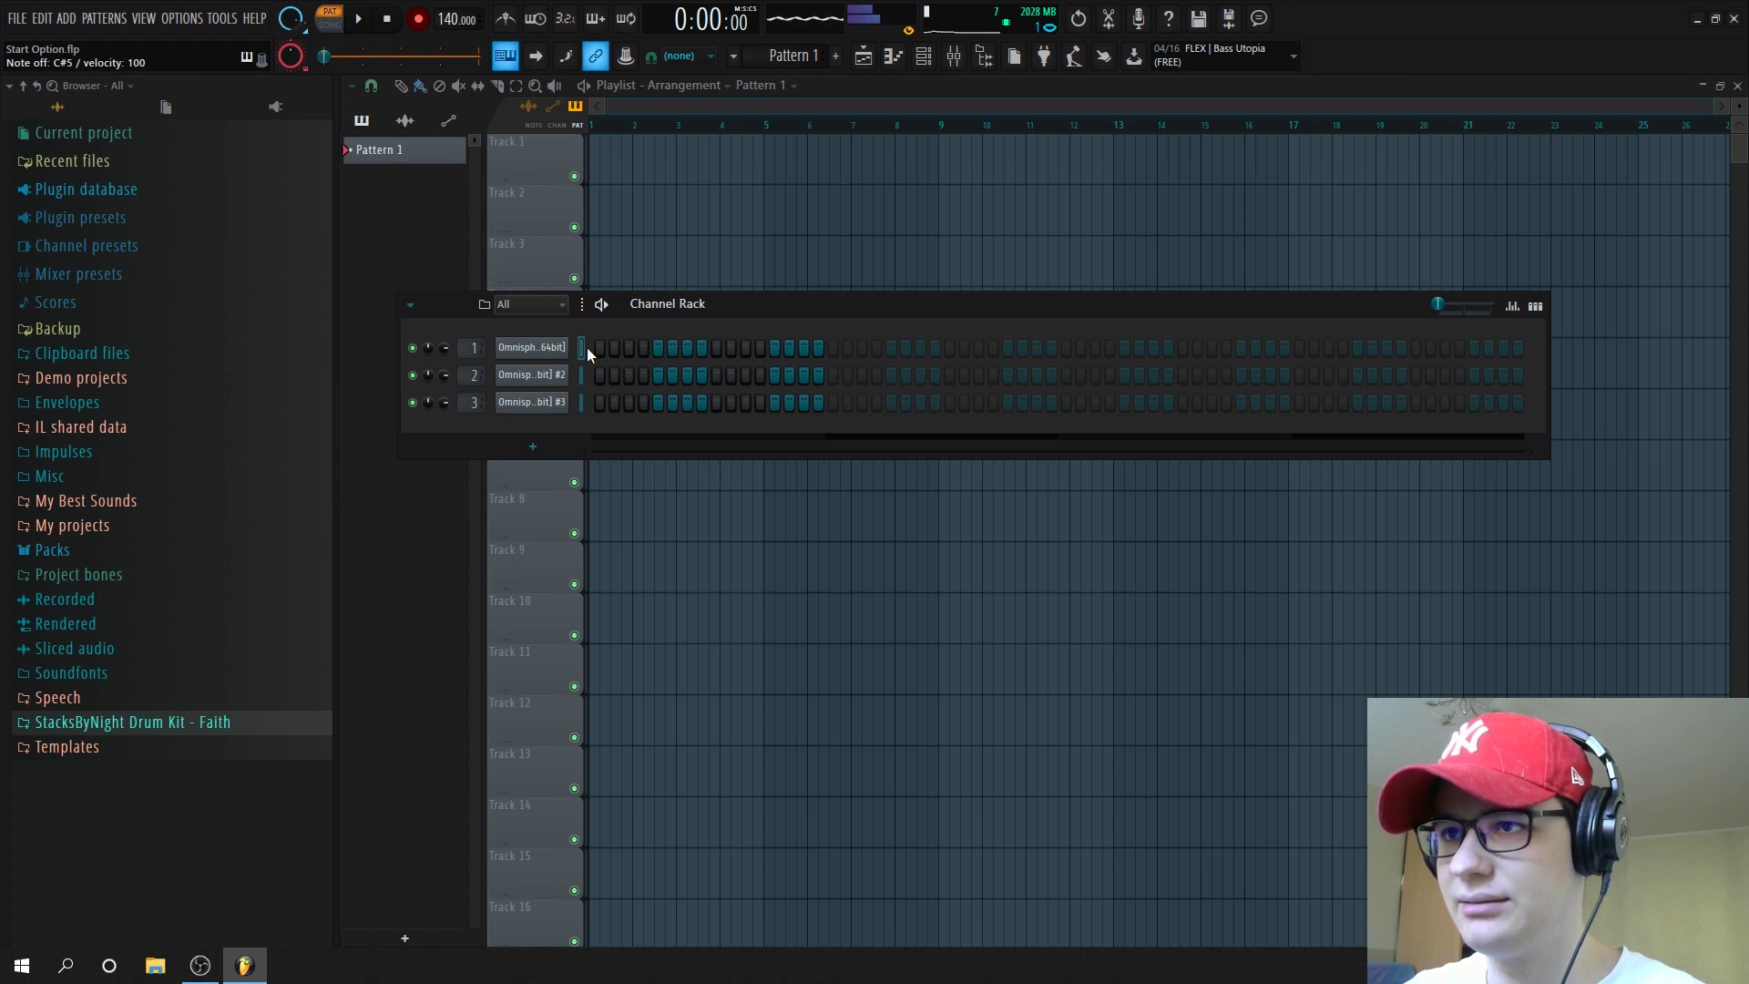
key("s")
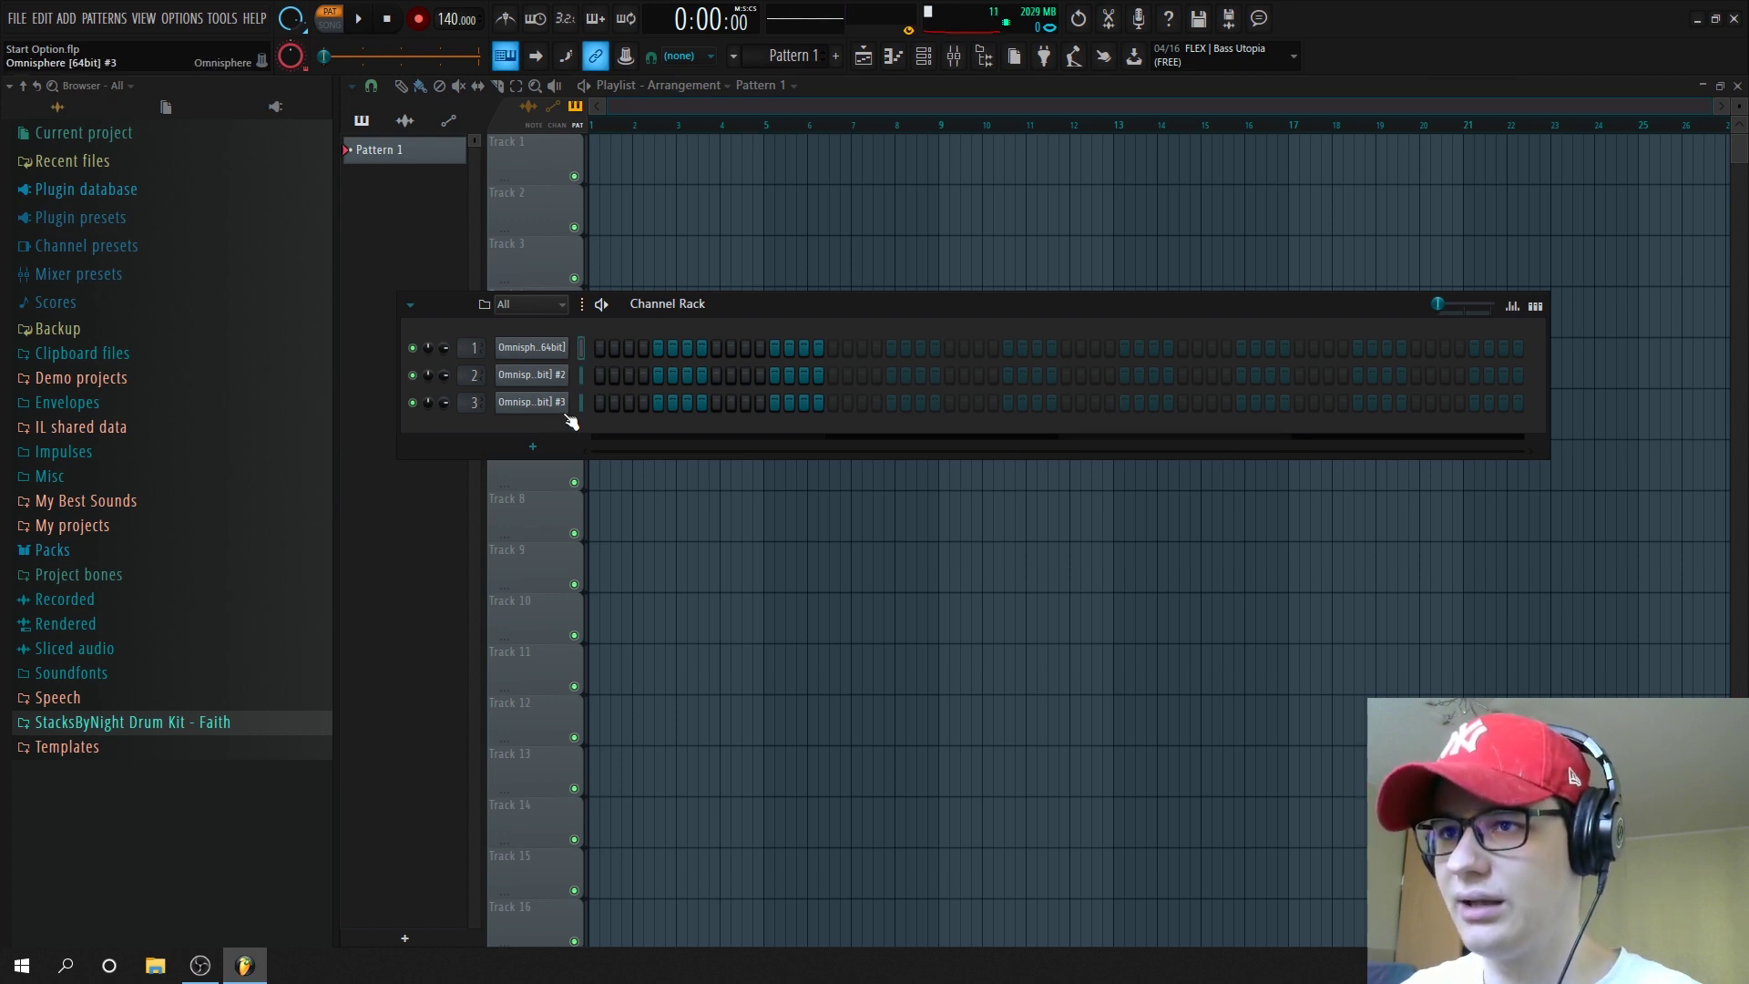
right_click(537, 347)
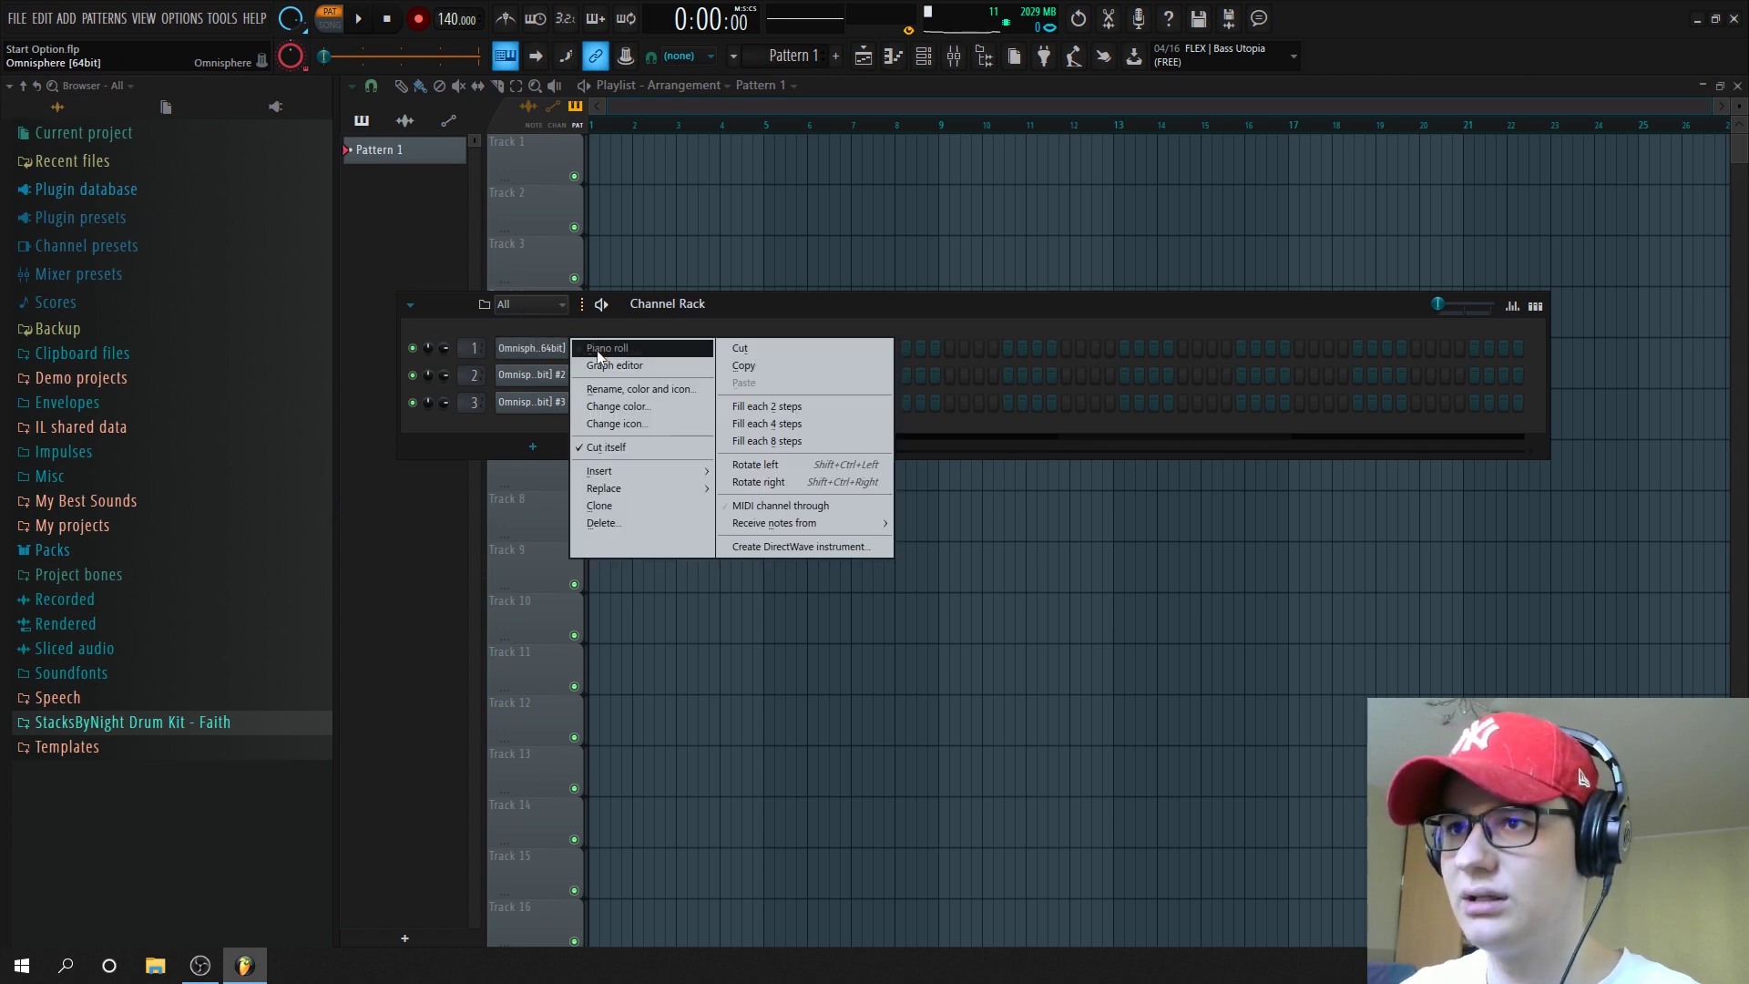
left_click(606, 345)
Set the piano roll's scale highlighting to F# root with Minor Natural (Aeolian)
left_click(352, 85)
mouse_move(410, 195)
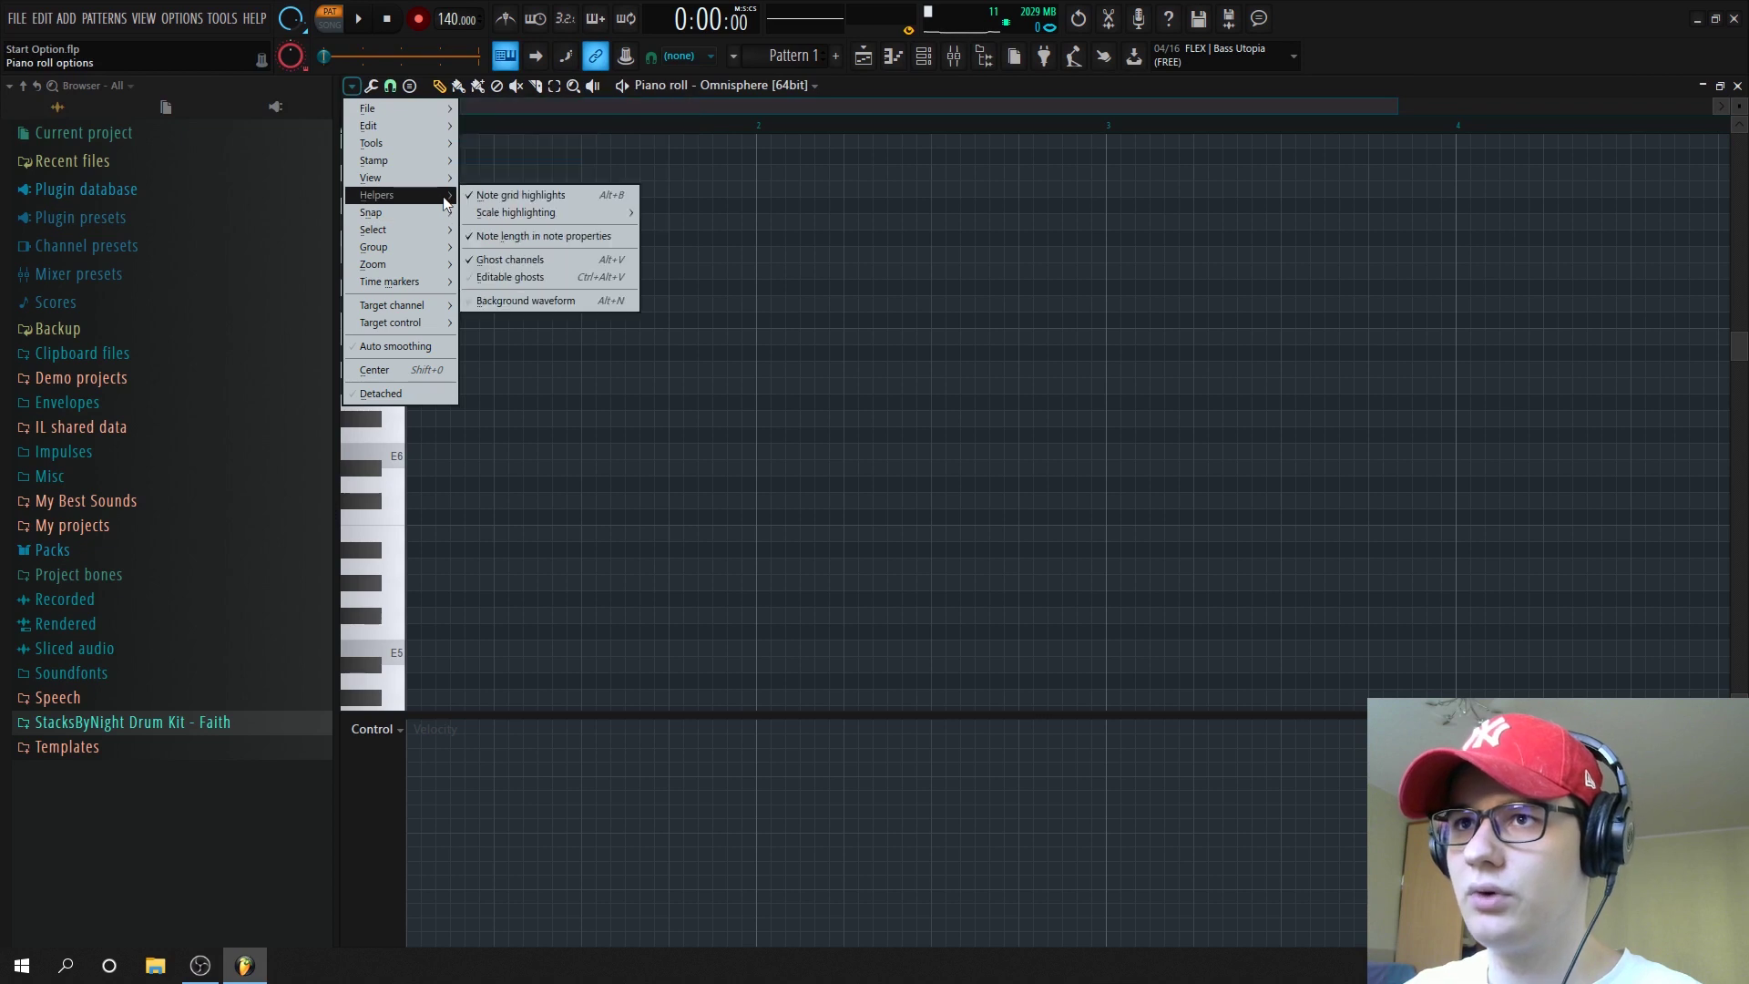
mouse_move(545, 218)
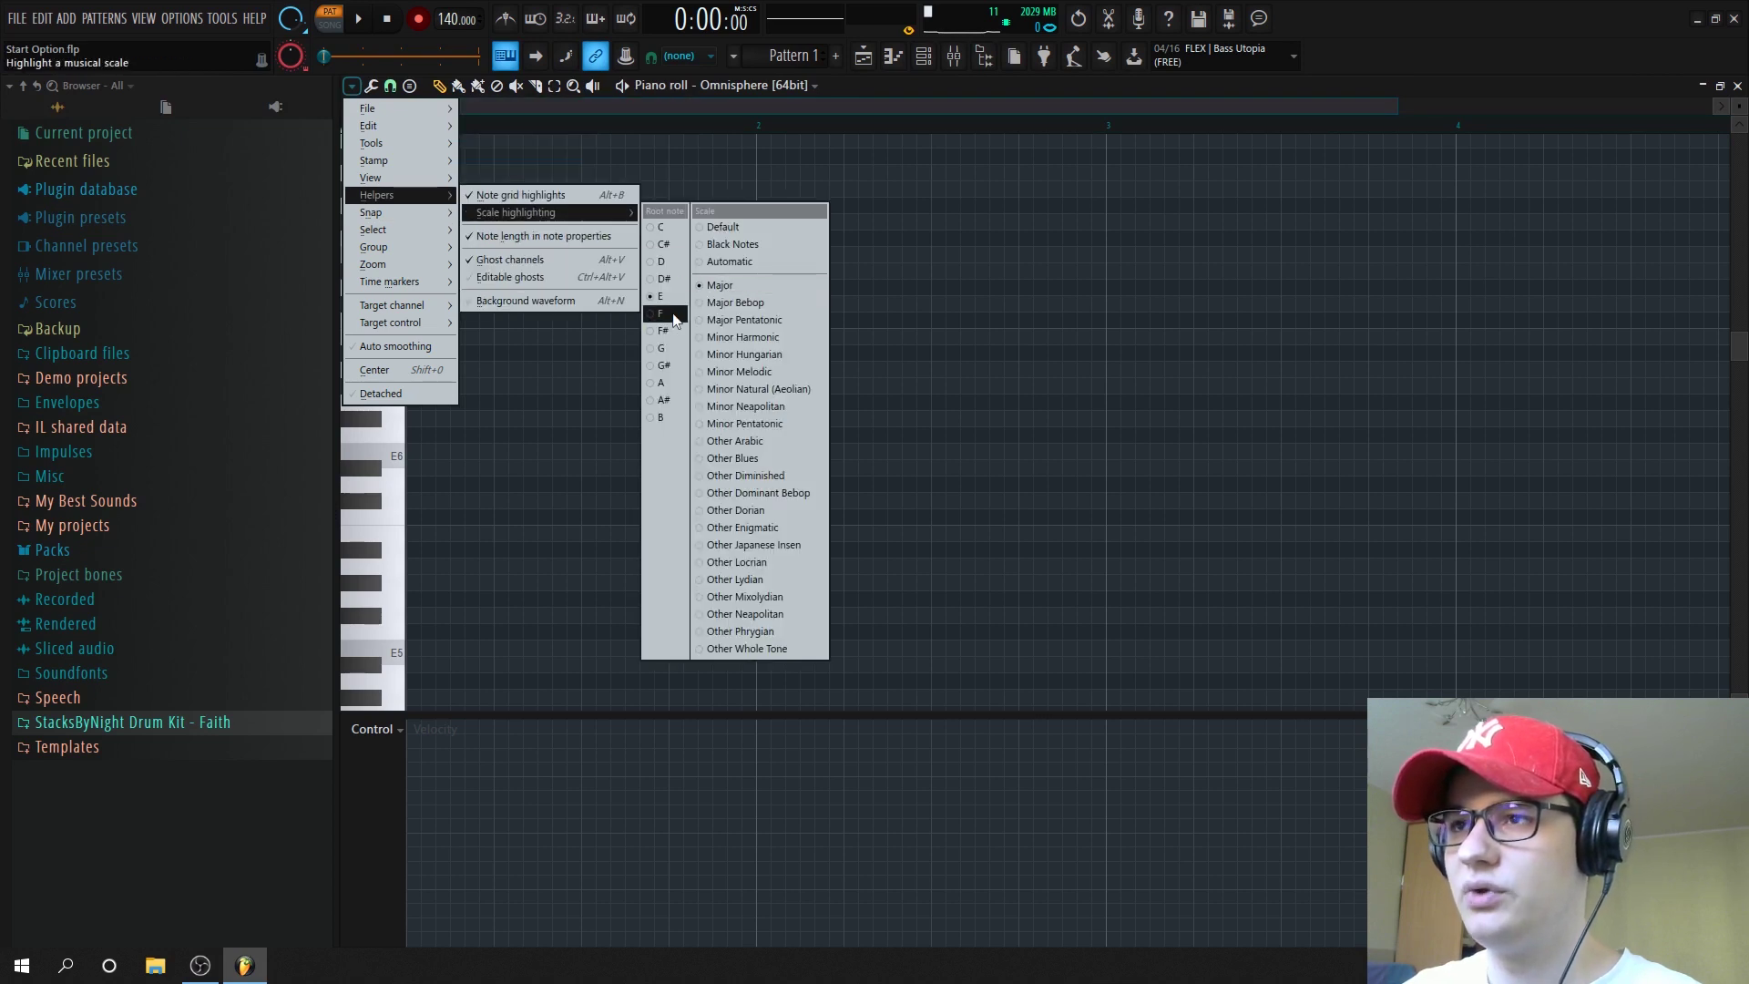
left_click(779, 394)
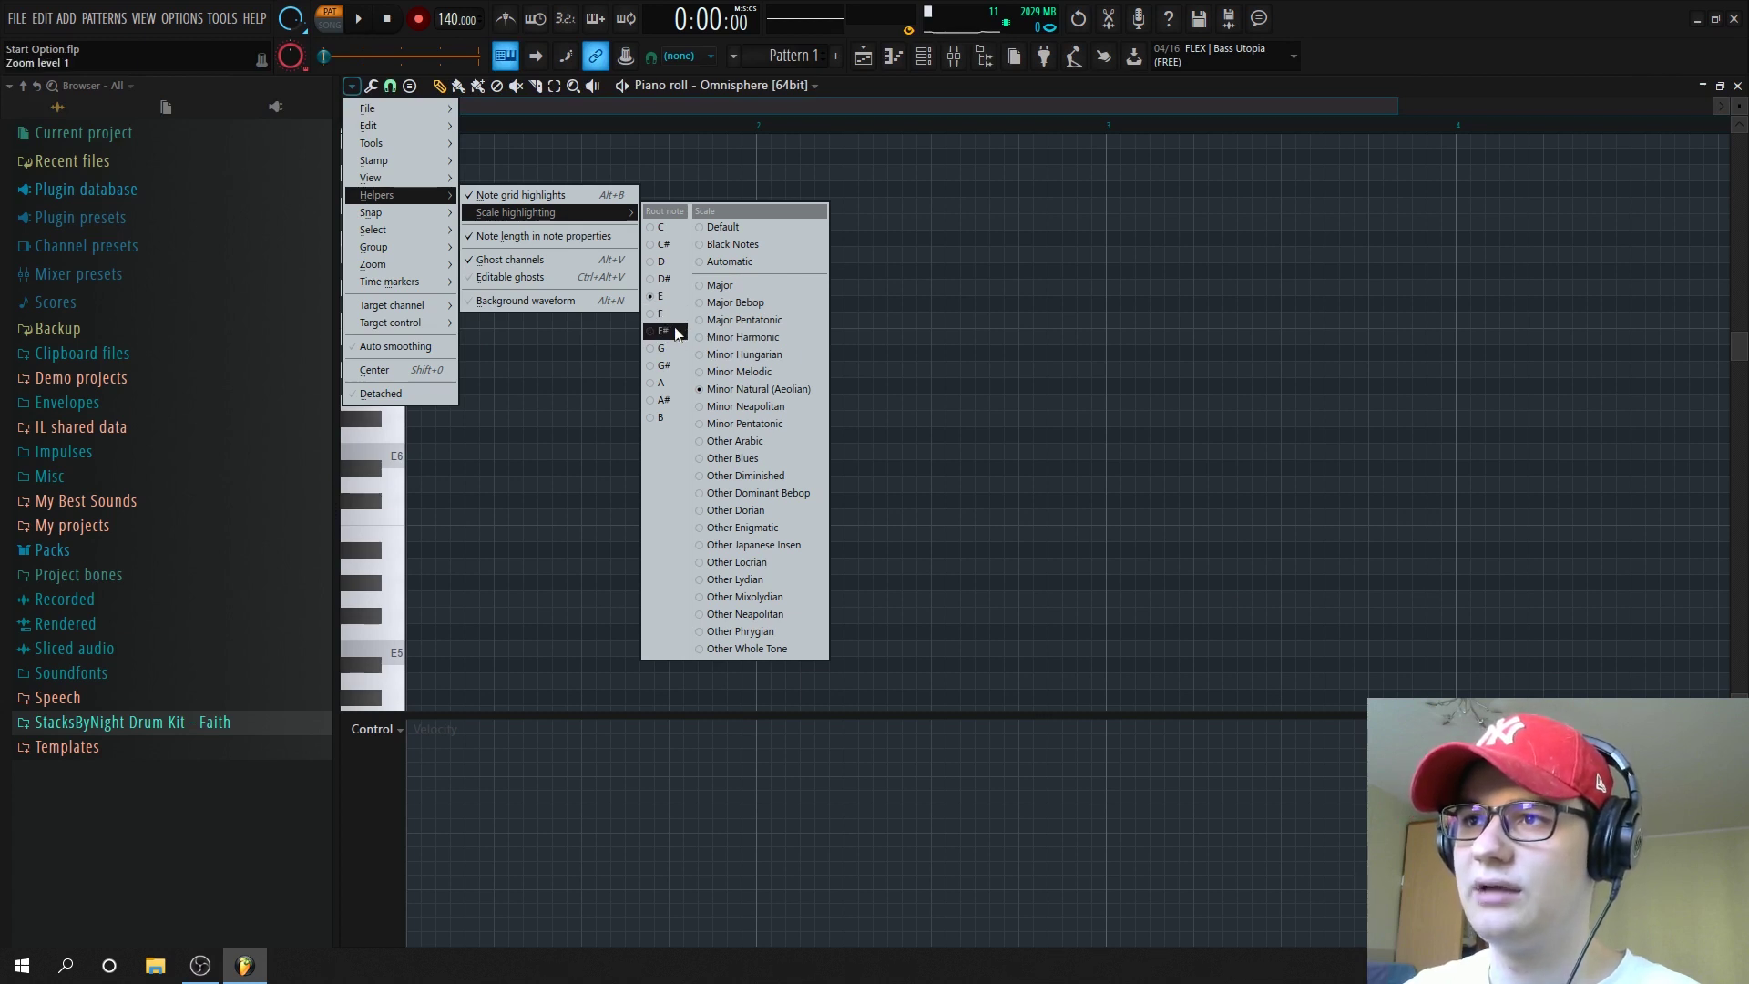
left_click(677, 334)
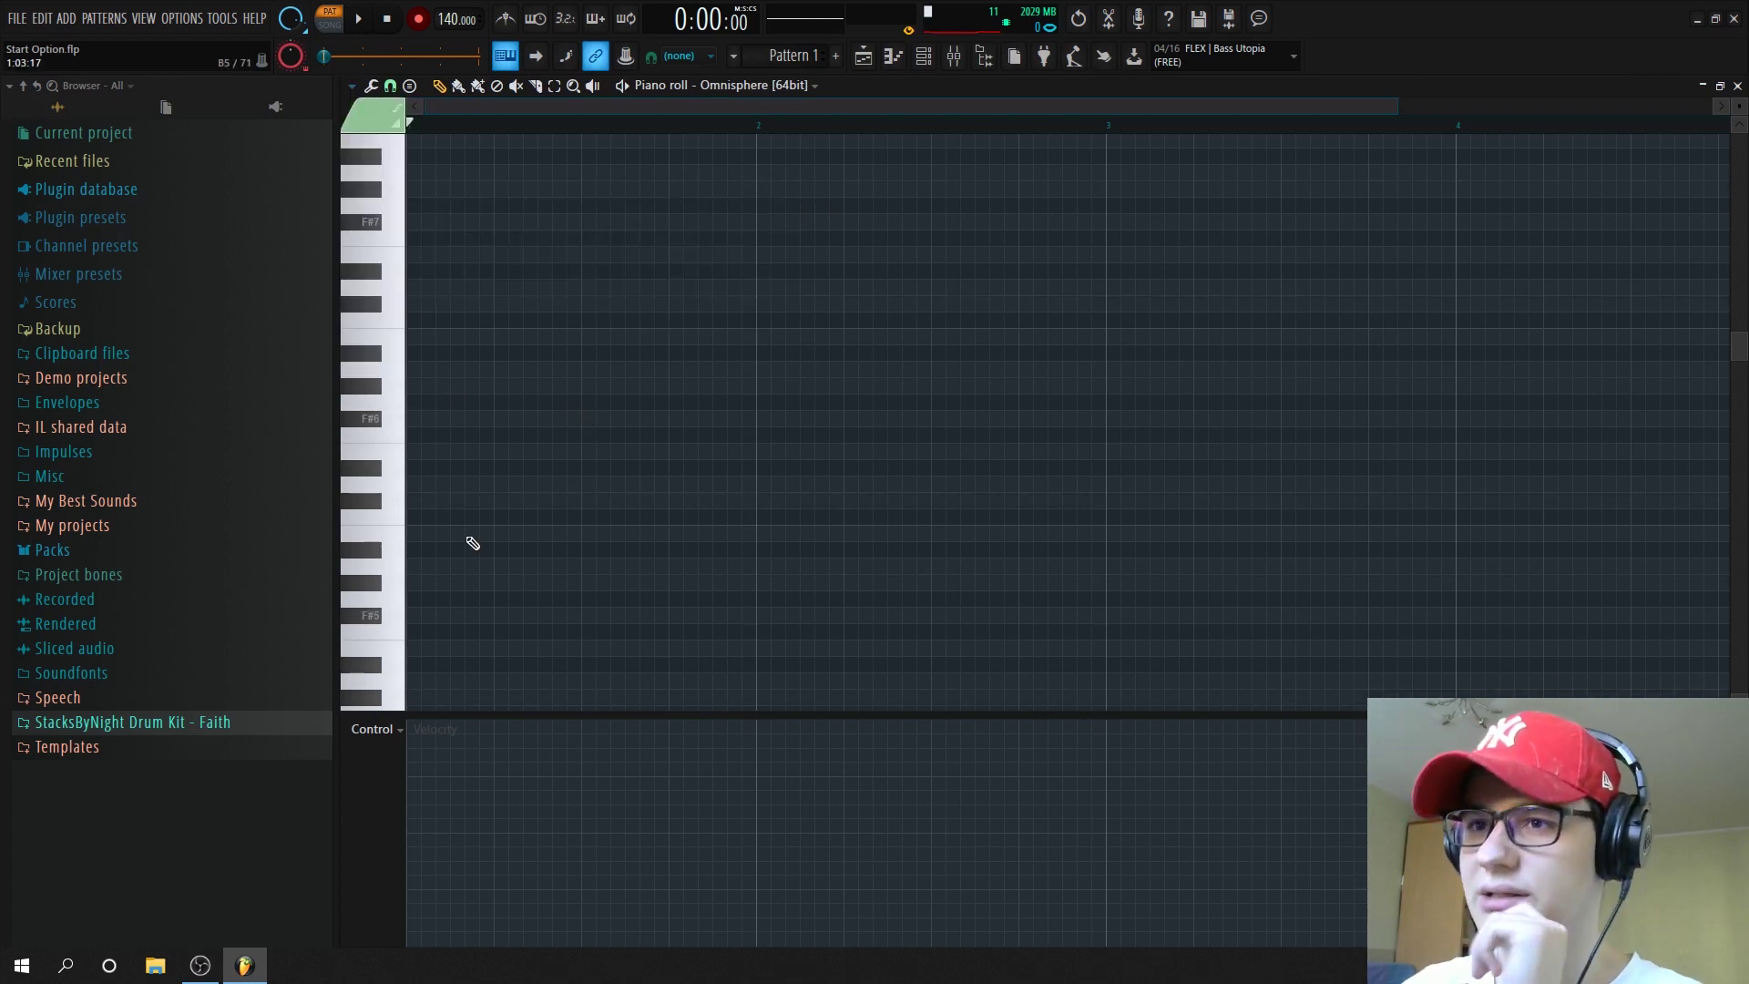
Draw an F#4 note at the start of bar 1 and stretch it to one full bar
scroll(473, 544, "down", 3)
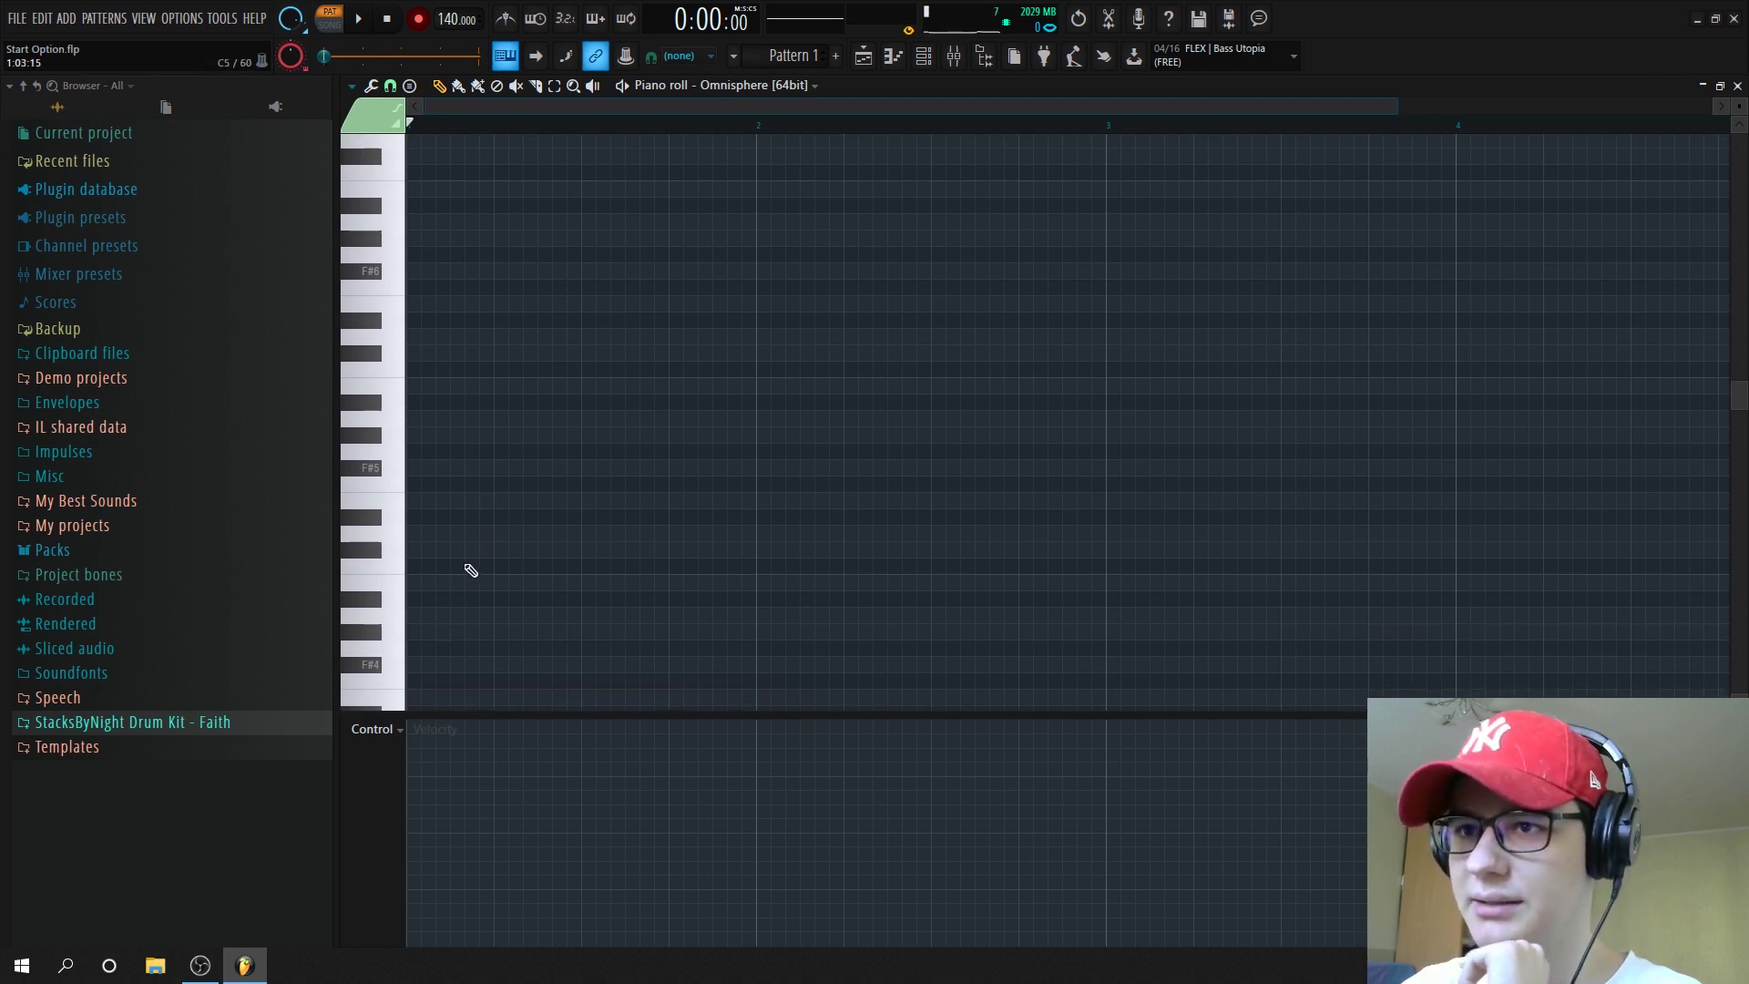
scroll(469, 571, "down", 2)
left_click(447, 566)
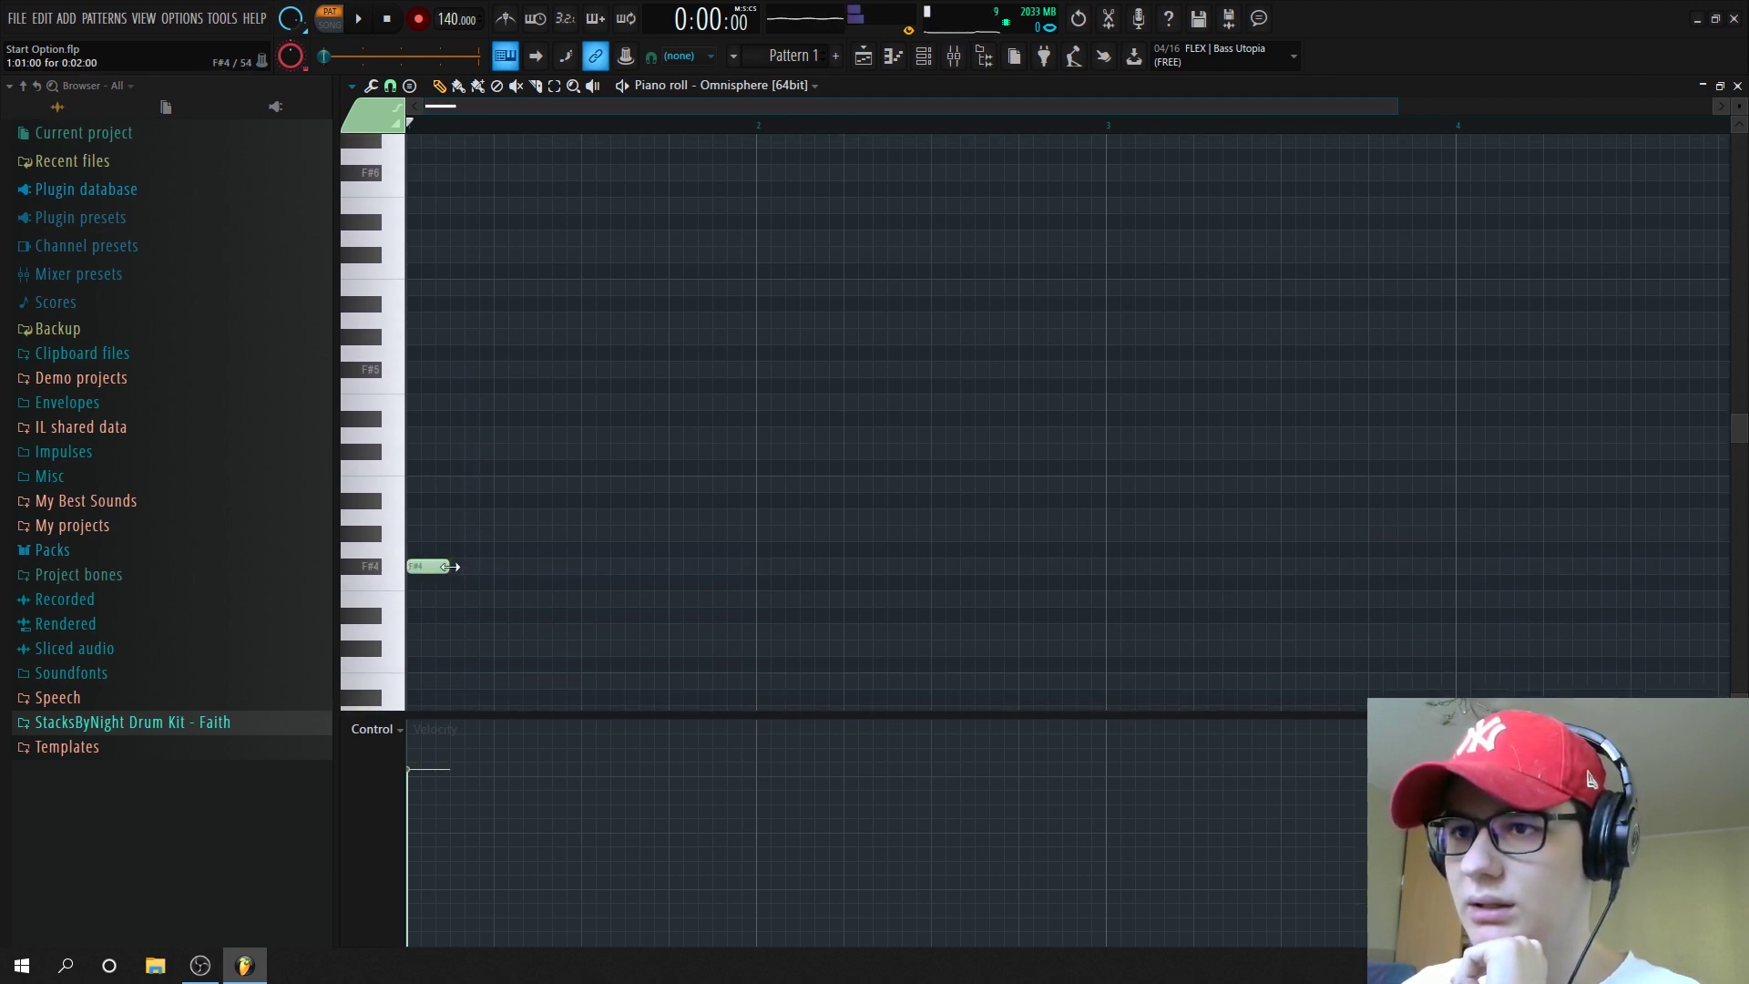
left_click_drag(448, 566, 766, 620)
scroll(729, 556, "down", 1, "ctrl")
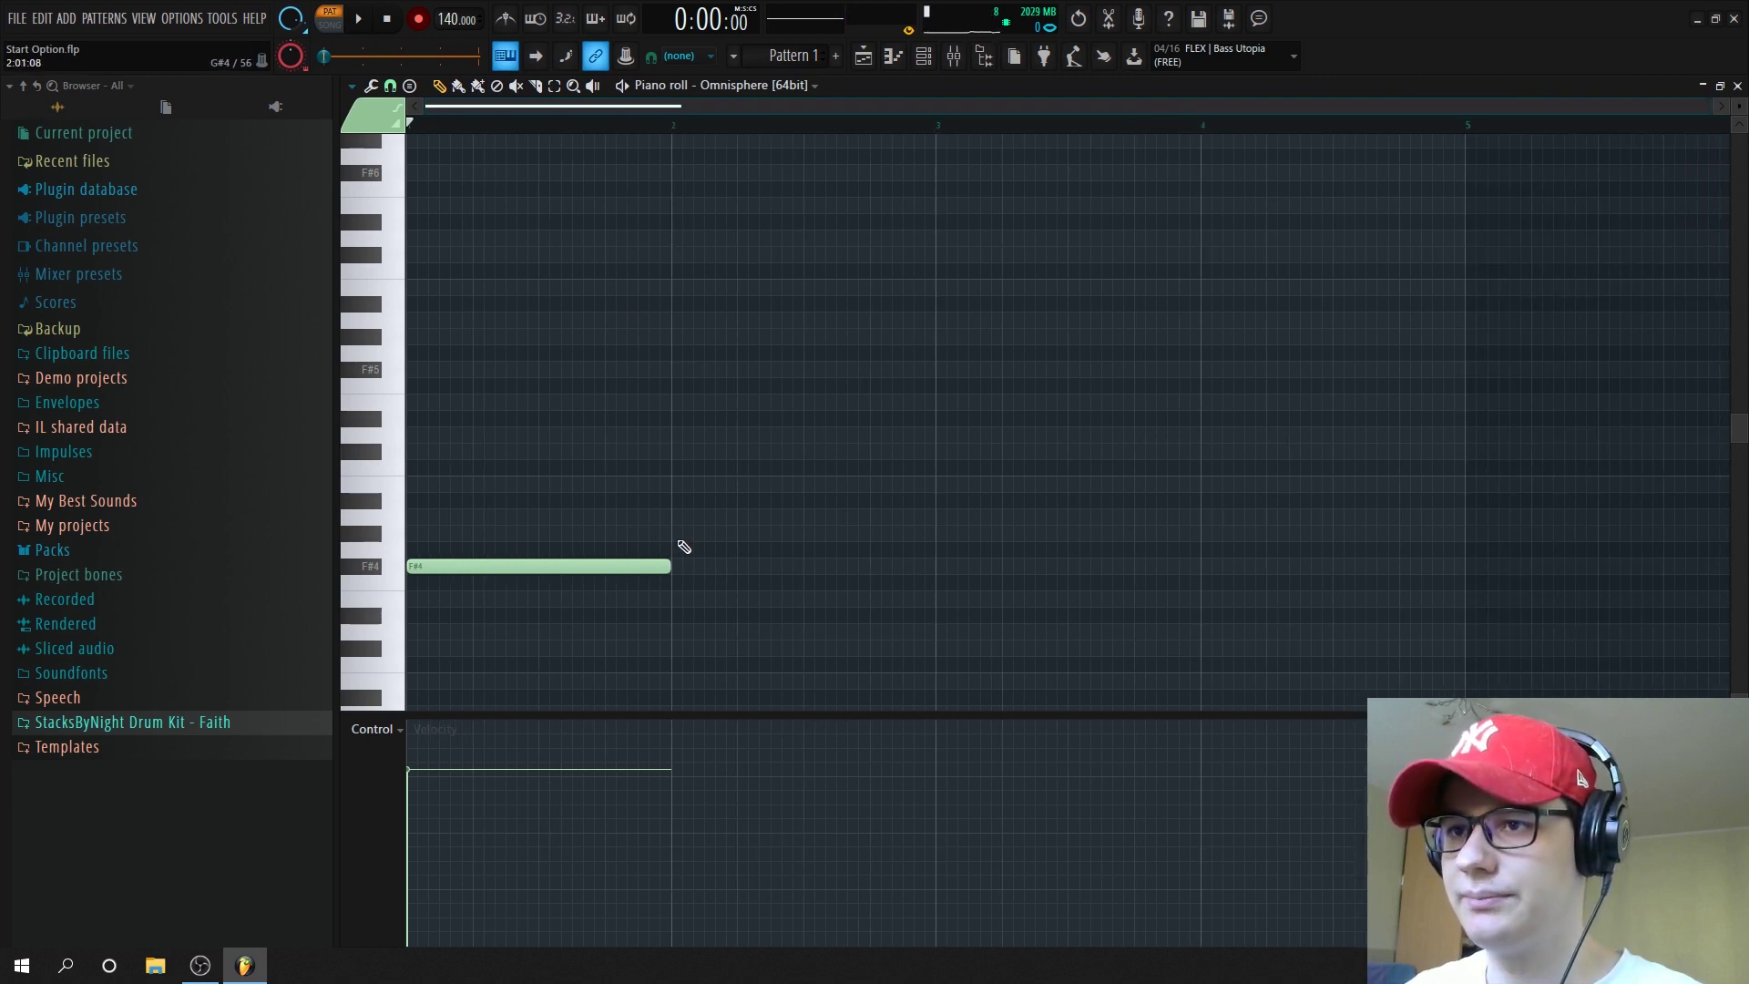
Add a one-bar A4 root note in bar 2 and a C#4 root note spanning bars 3 and 4, checking with playback
key("space")
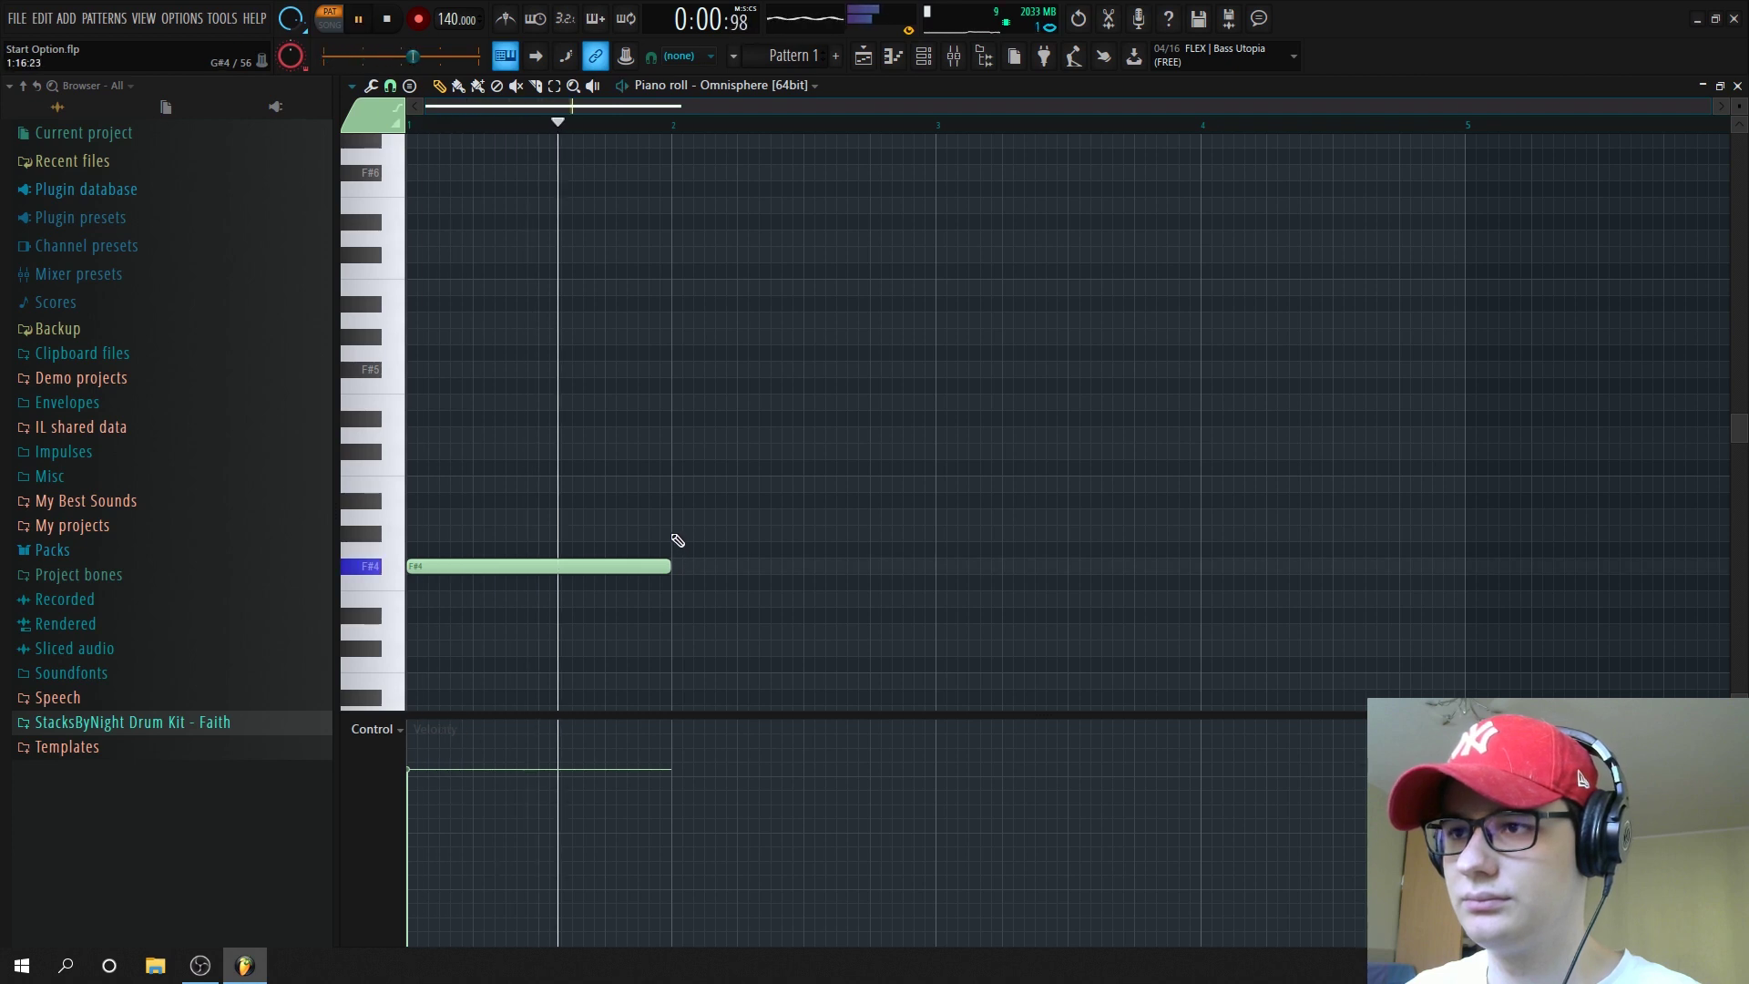
left_click(692, 518)
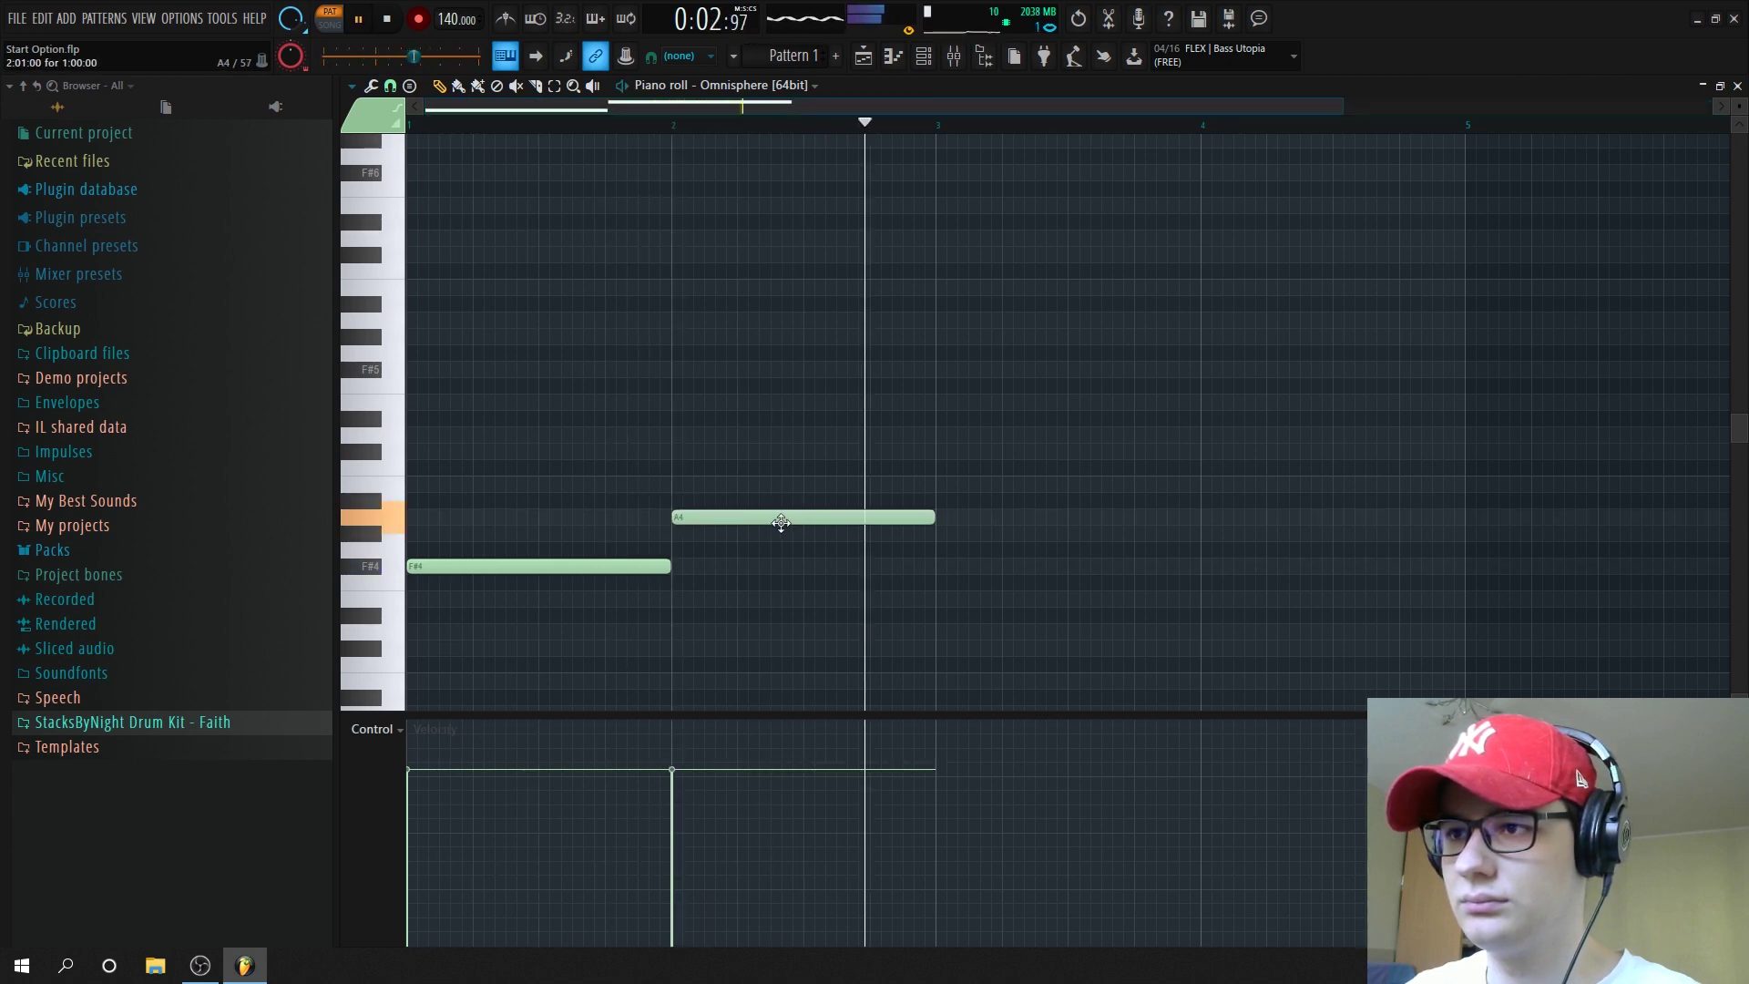
key("space")
left_click(956, 599)
left_click_drag(955, 599, 967, 644)
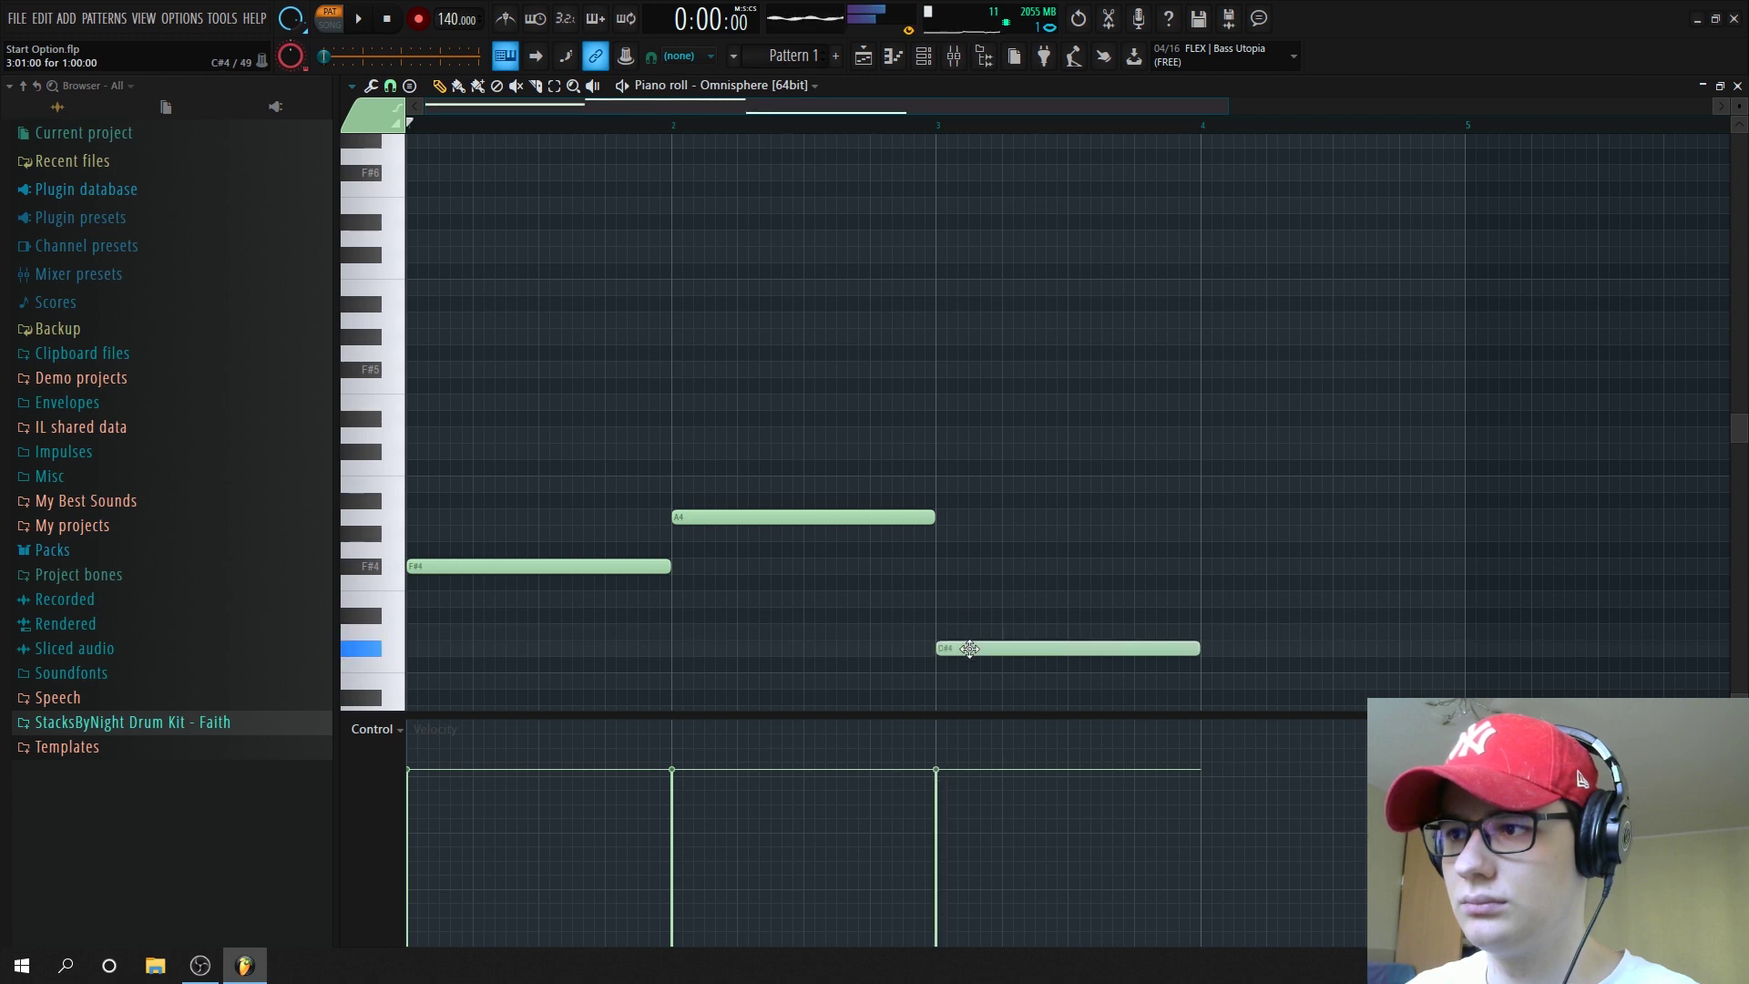
key("space")
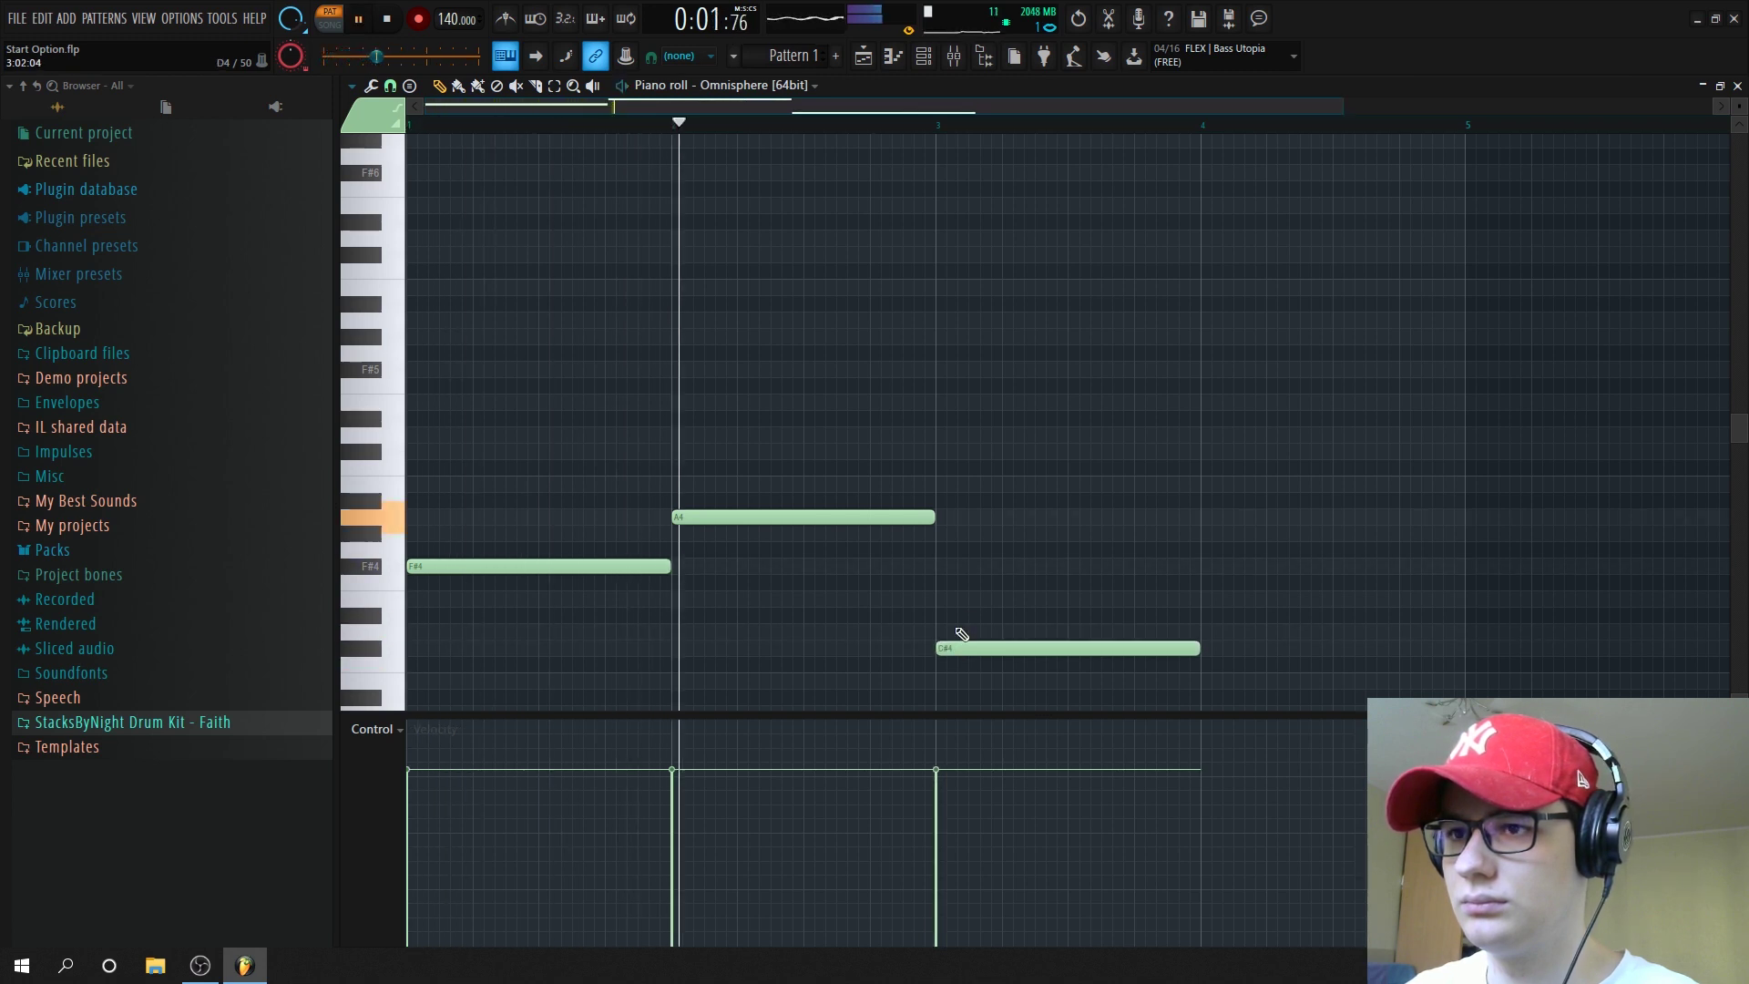
left_click_drag(1202, 648, 1464, 648)
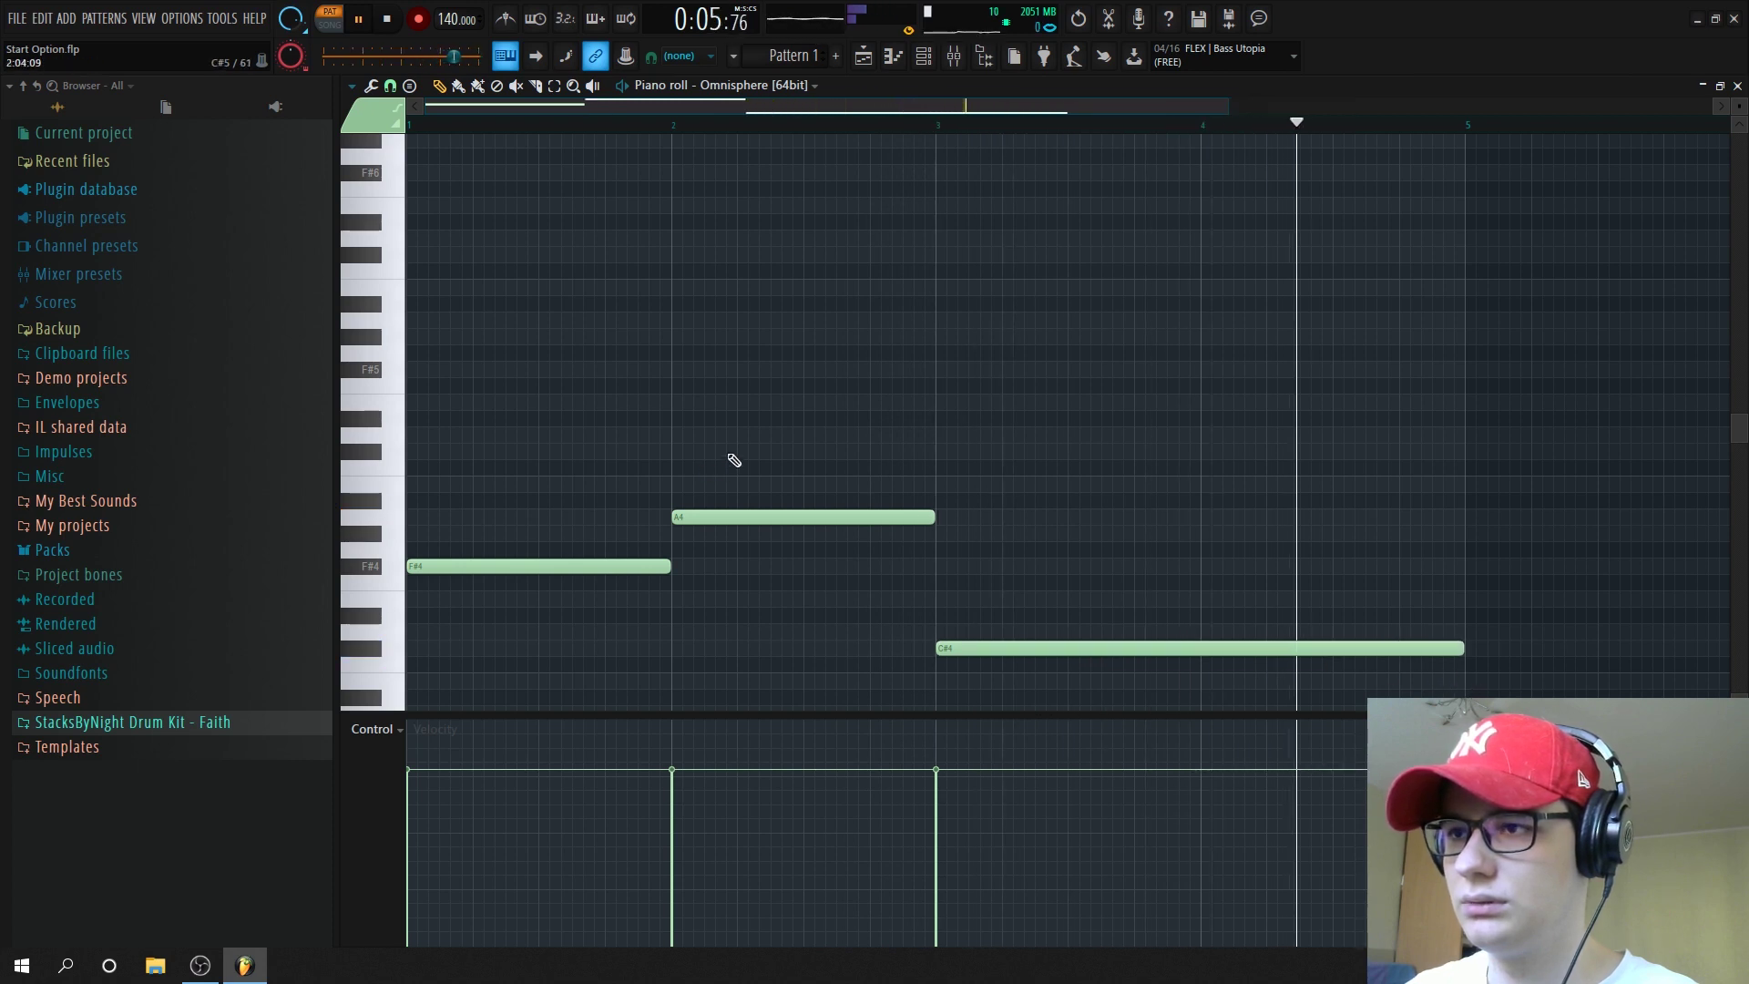
key("space")
Complete the bar 1 chord by adding one-bar A4 and C#5 notes above the F#4
left_click(473, 518)
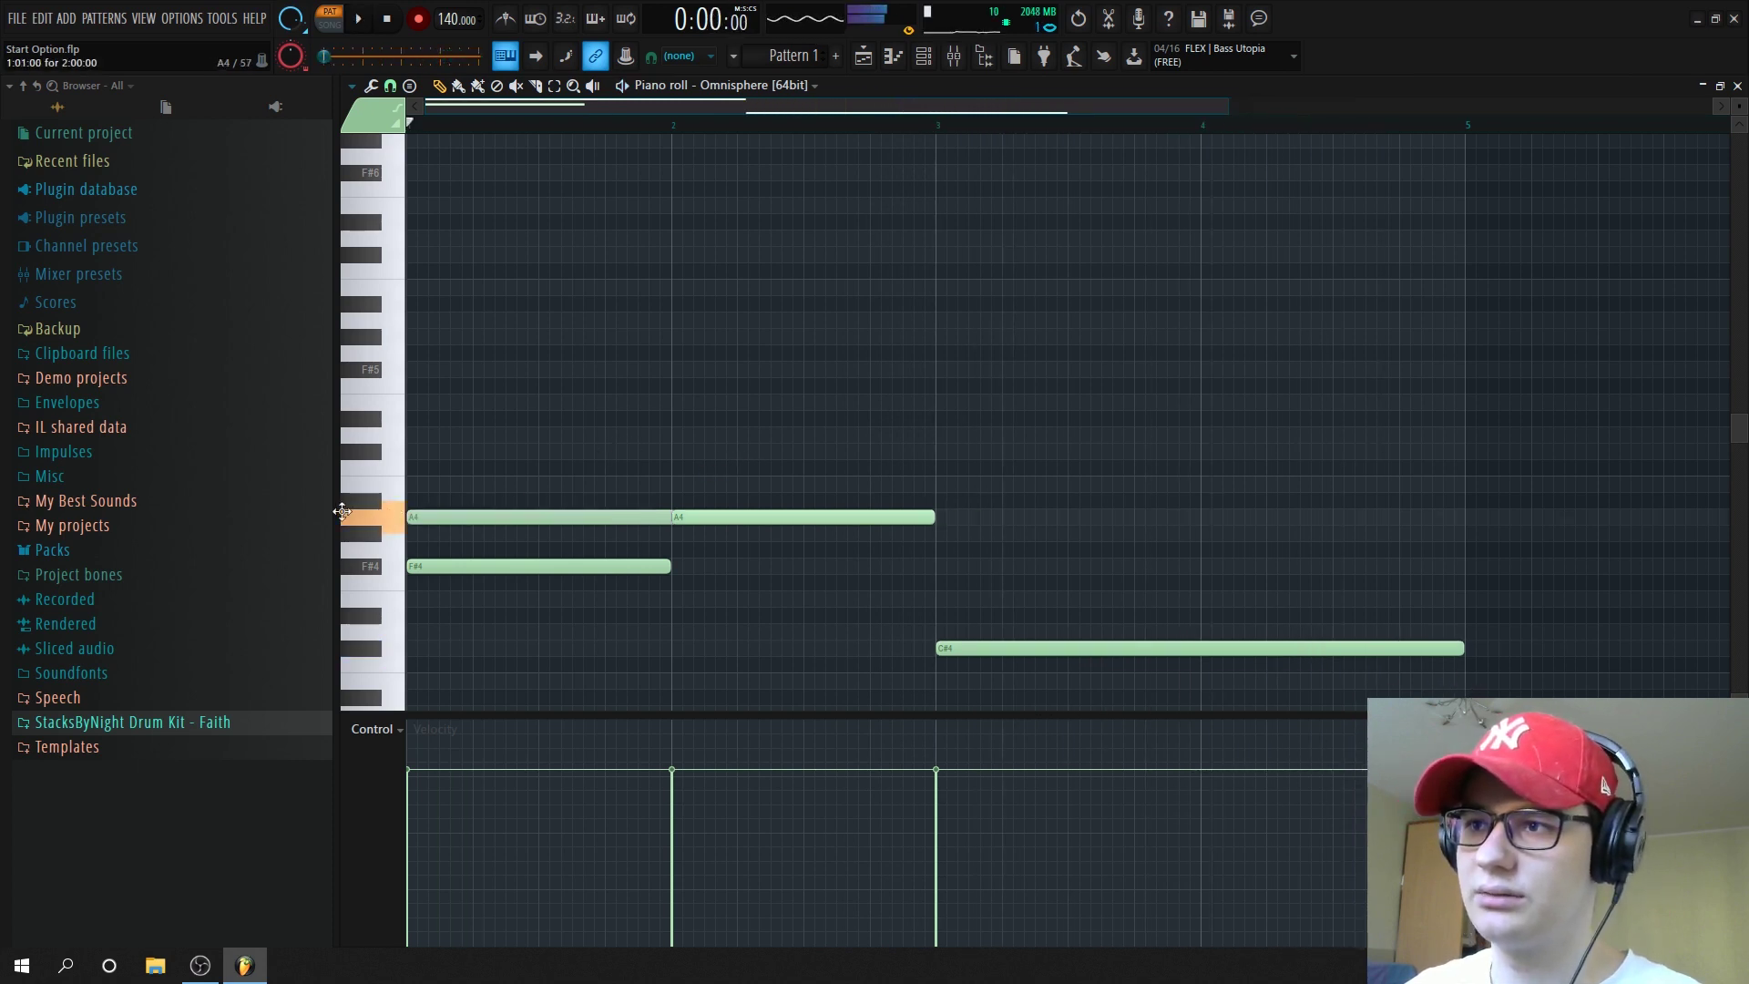
left_click_drag(596, 484, 648, 537)
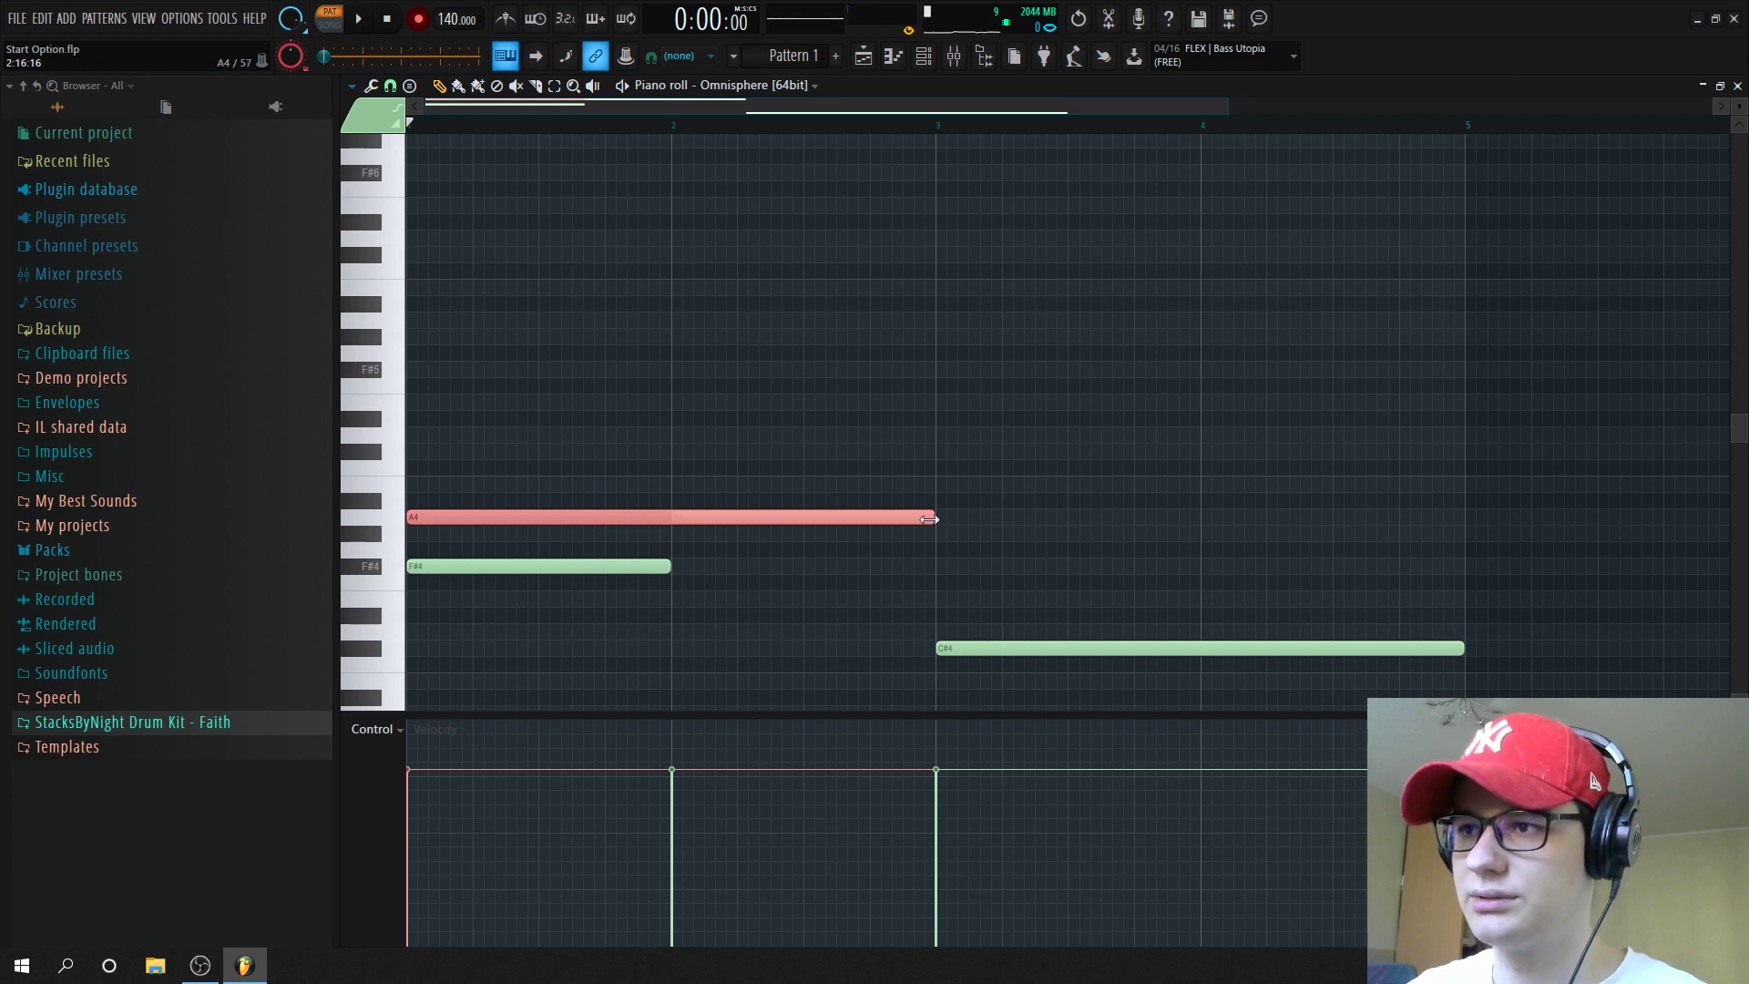
left_click_drag(929, 519, 656, 542)
mouse_move(464, 472)
left_mouse_down()
mouse_move(390, 462)
mouse_move(405, 448)
left_mouse_up()
key("space")
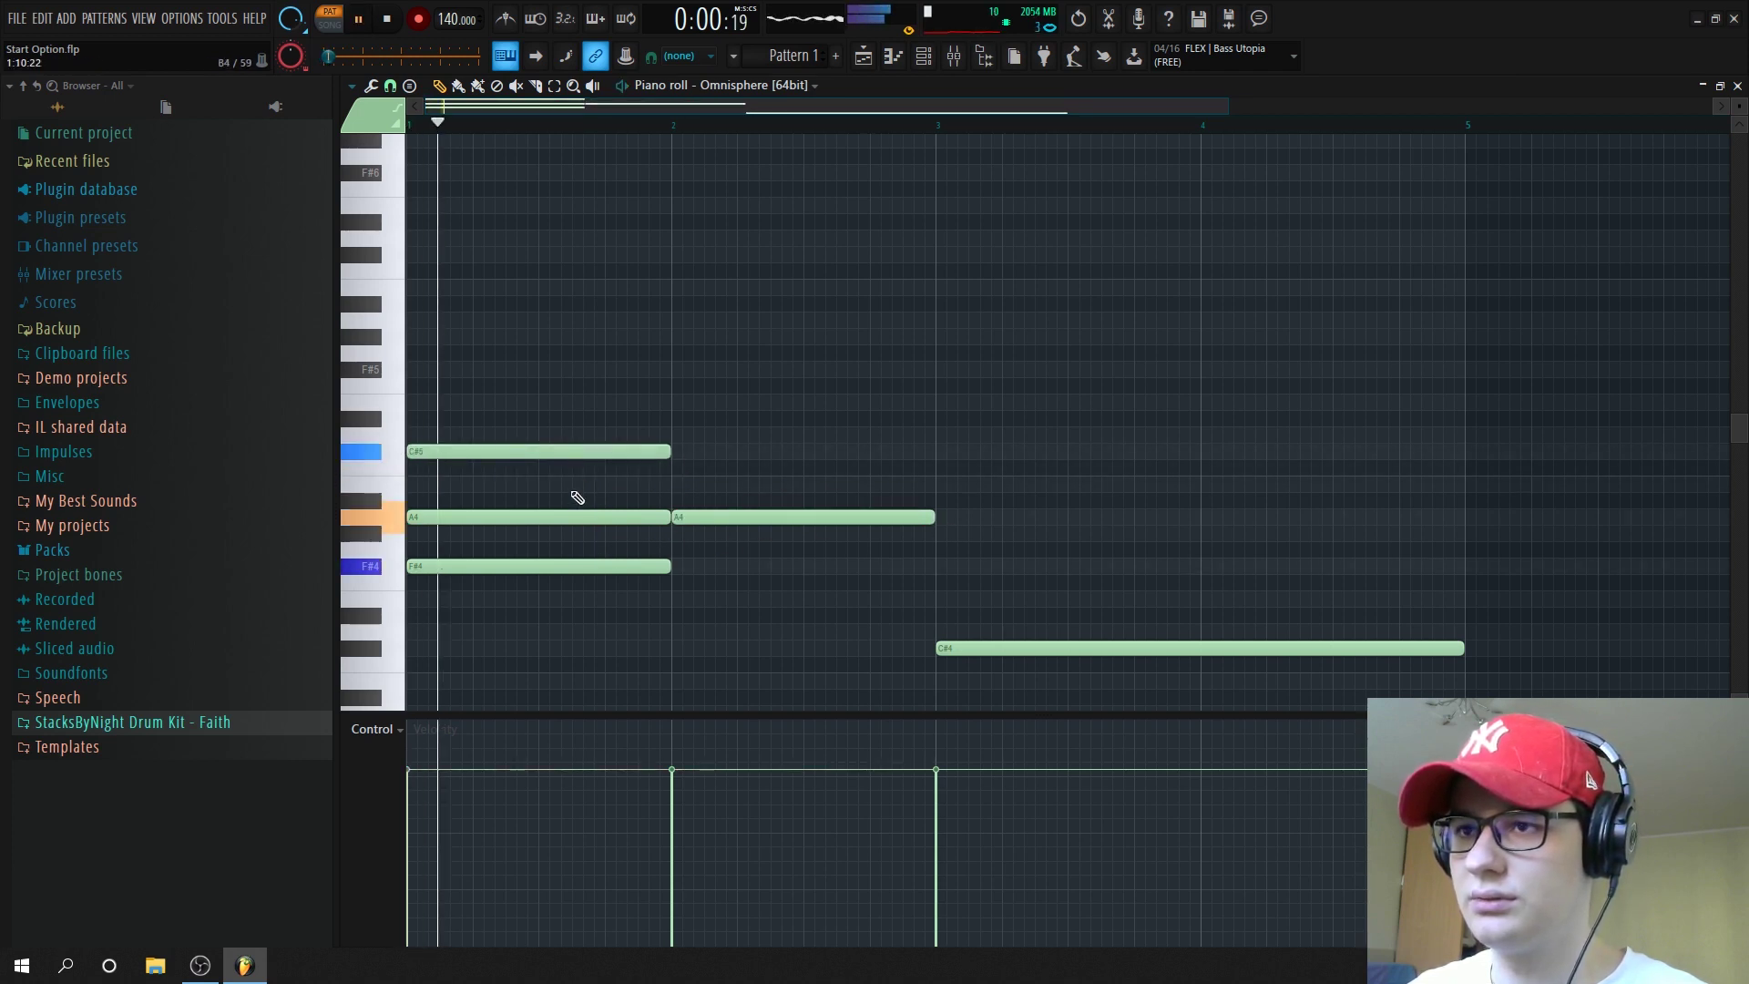
key("space")
Complete the bar 2 chord by adding one-bar C#5 and E5 notes above the A4, and play it back
mouse_move(679, 497)
left_mouse_down()
mouse_move(688, 454)
mouse_move(666, 406)
left_mouse_up()
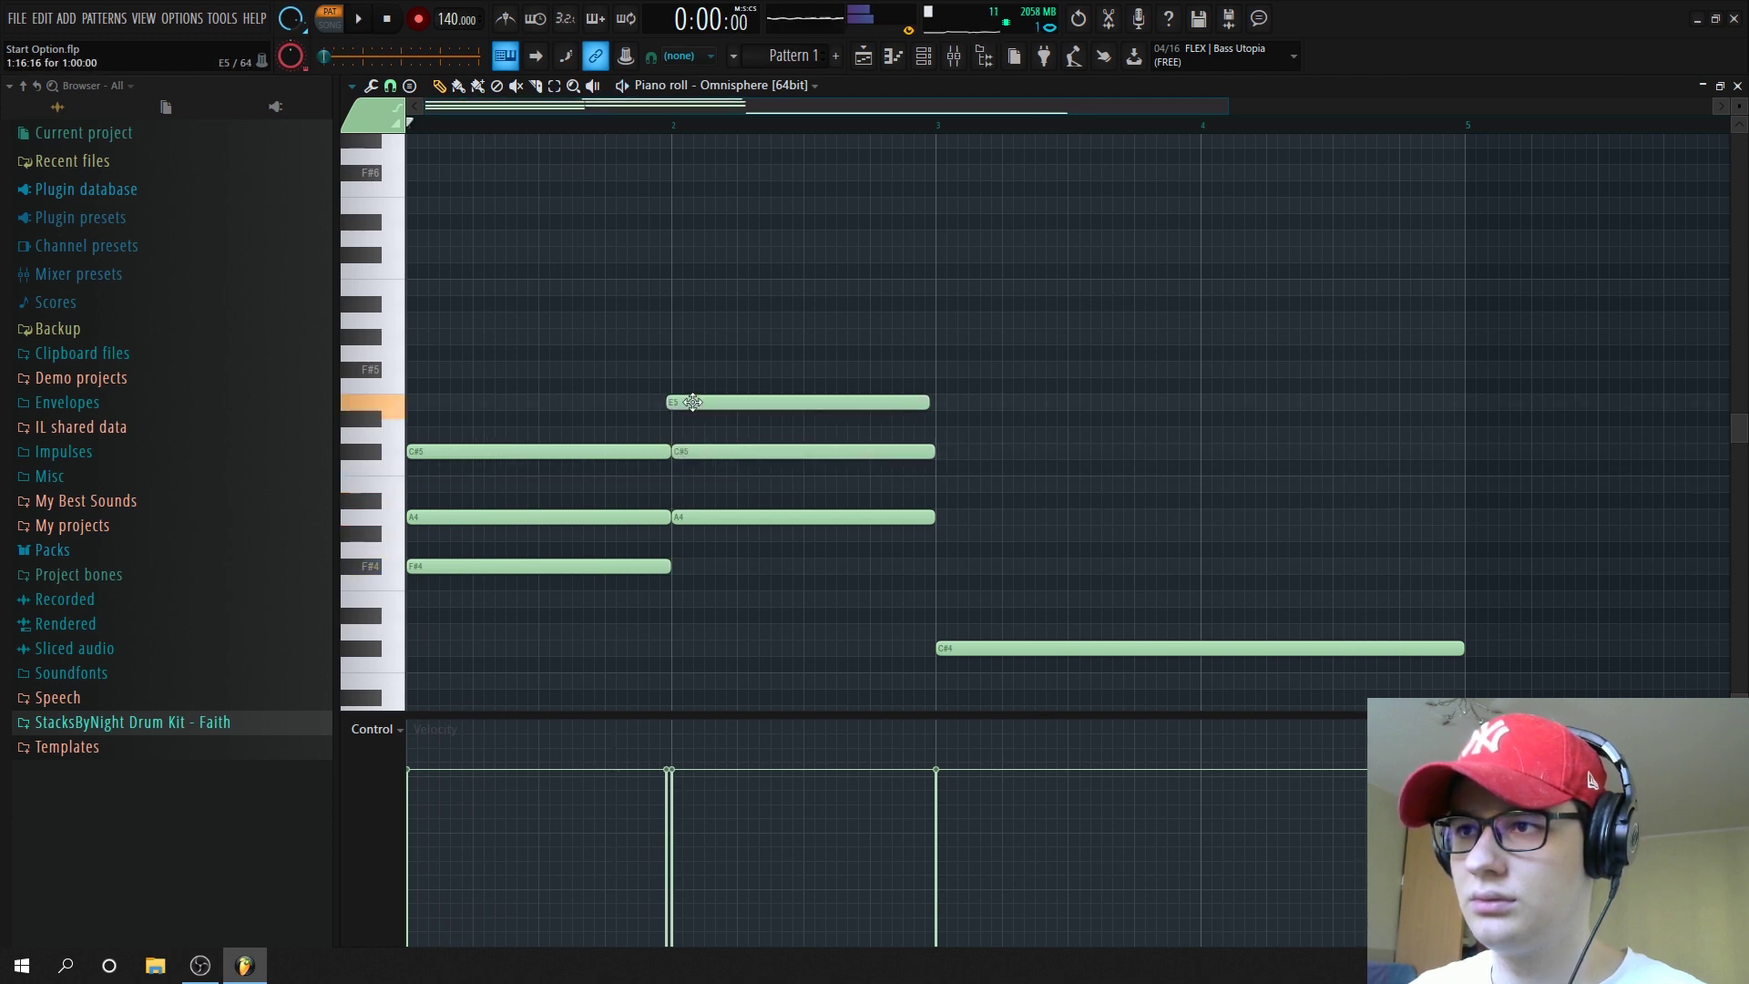
key("space")
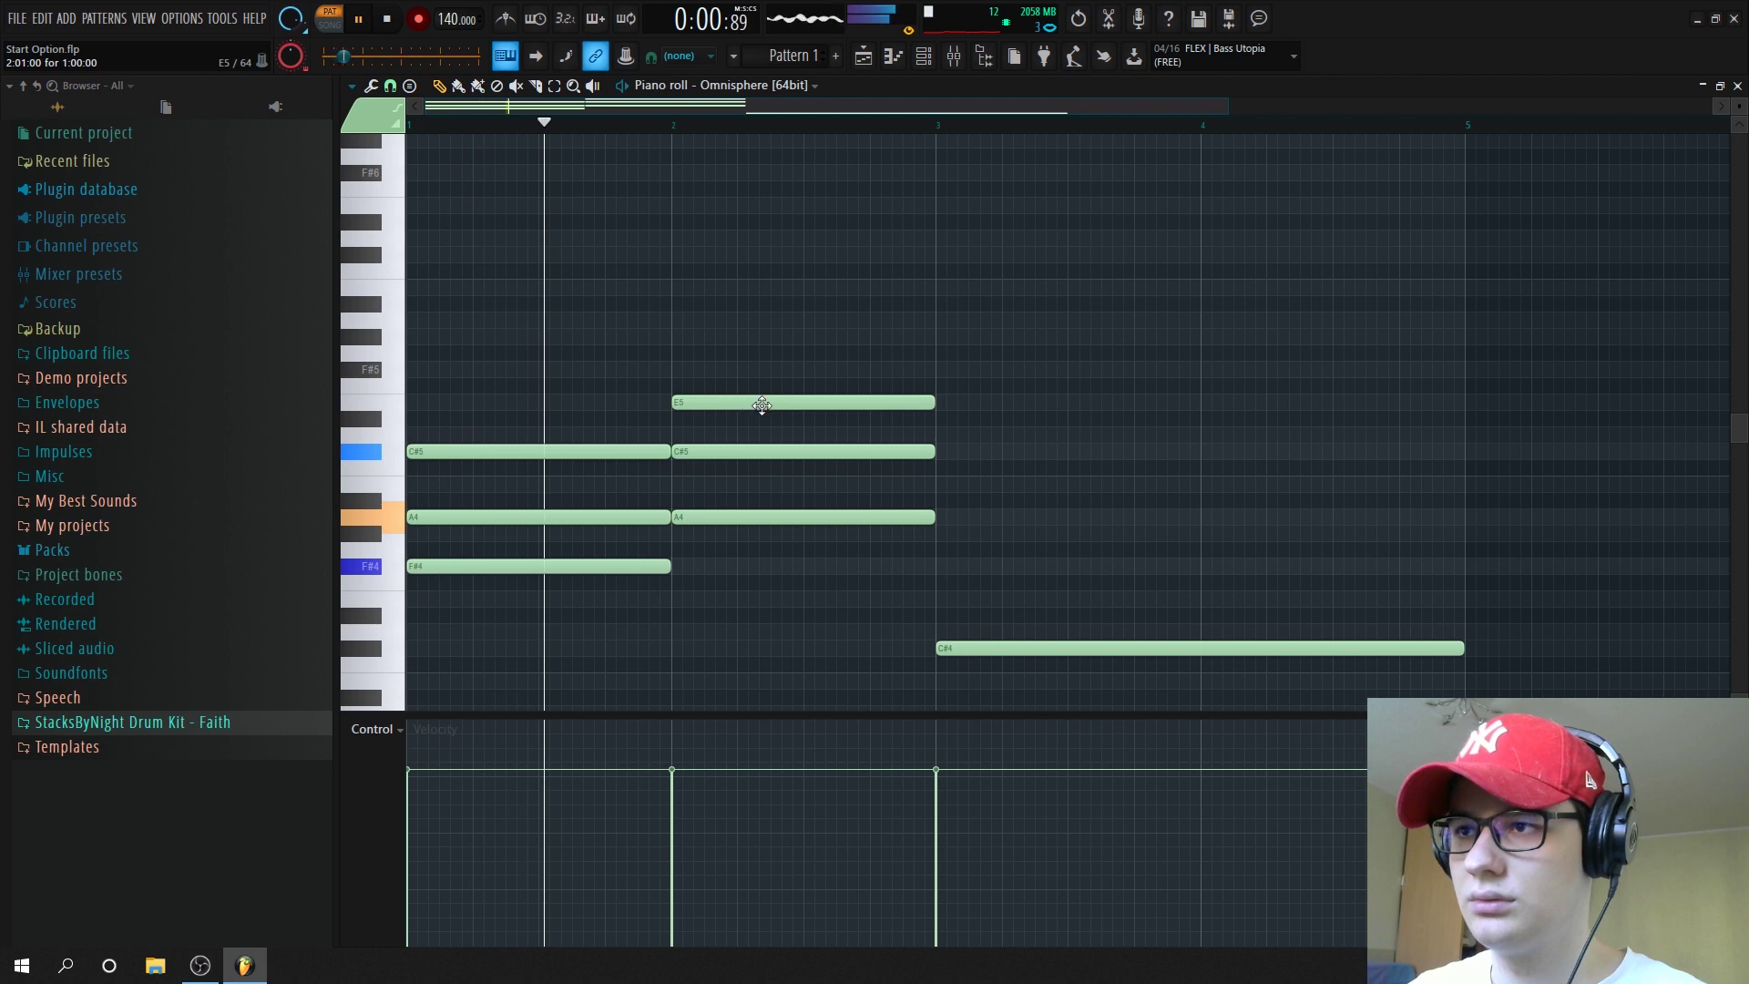
key("space")
Complete the bar 3 chord with E4 and G#4 notes above the C#4, both extended to two bars
left_click_drag(939, 633, 962, 598)
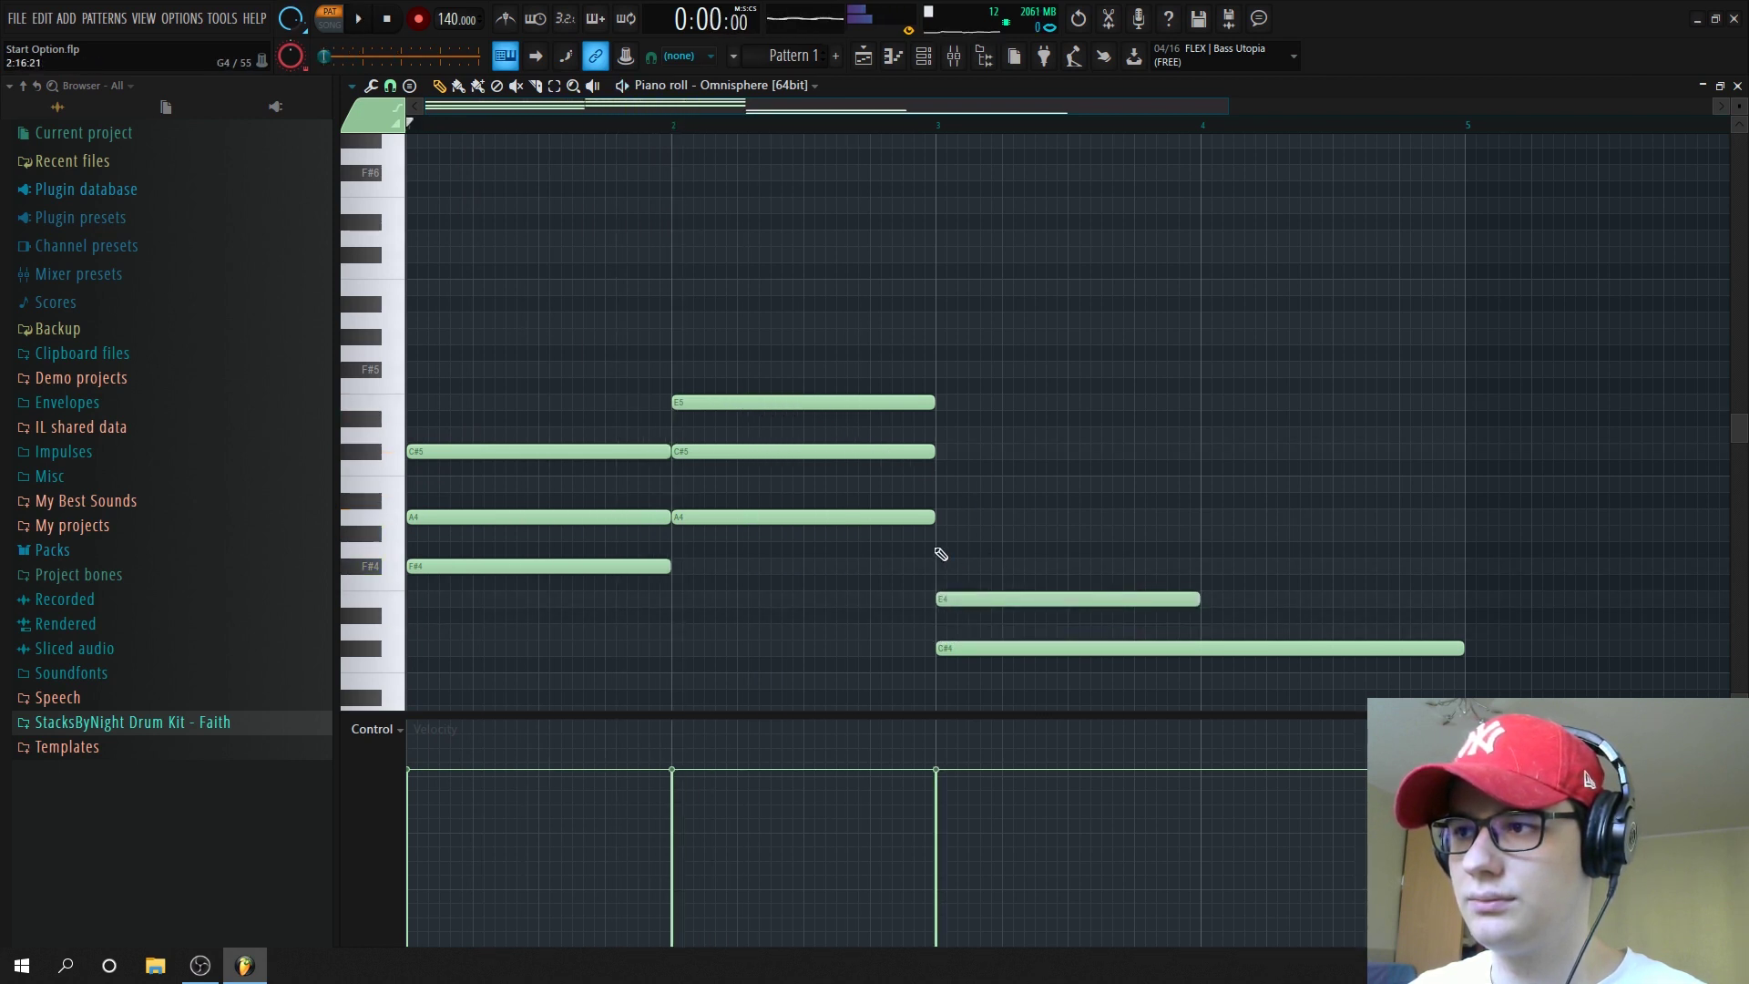
left_click(962, 533)
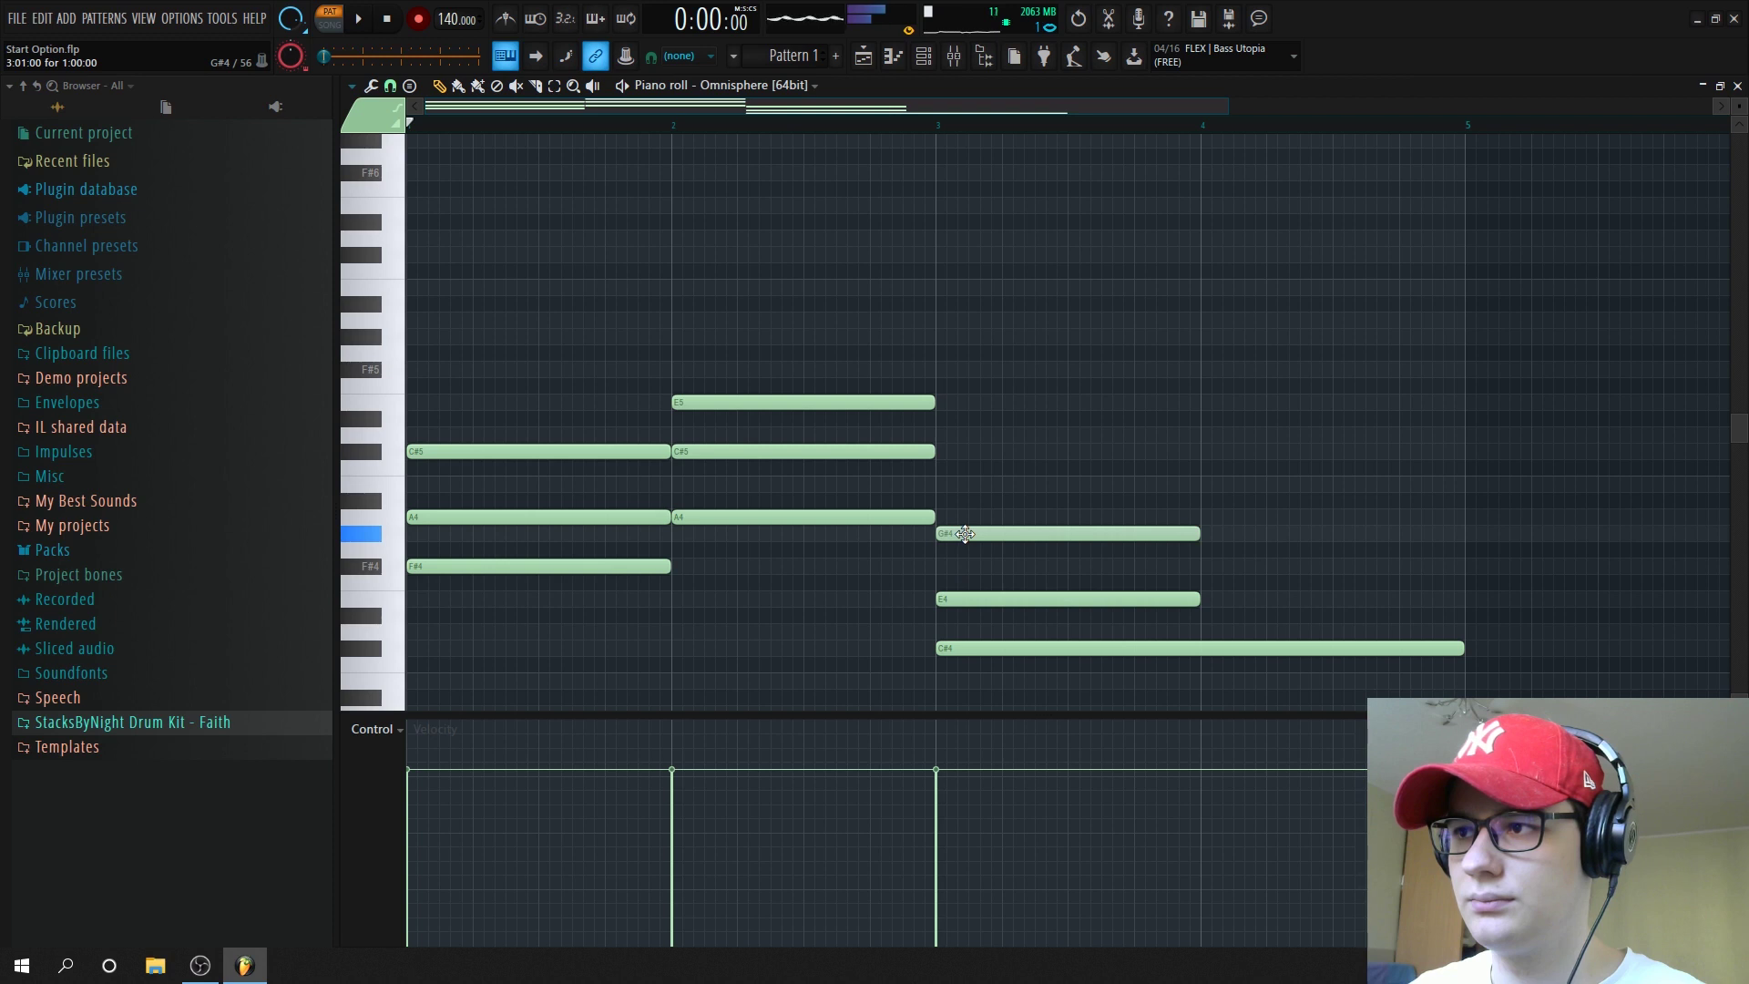
left_click_drag(965, 534, 969, 507)
key("space")
left_click_drag(1219, 493, 1199, 613)
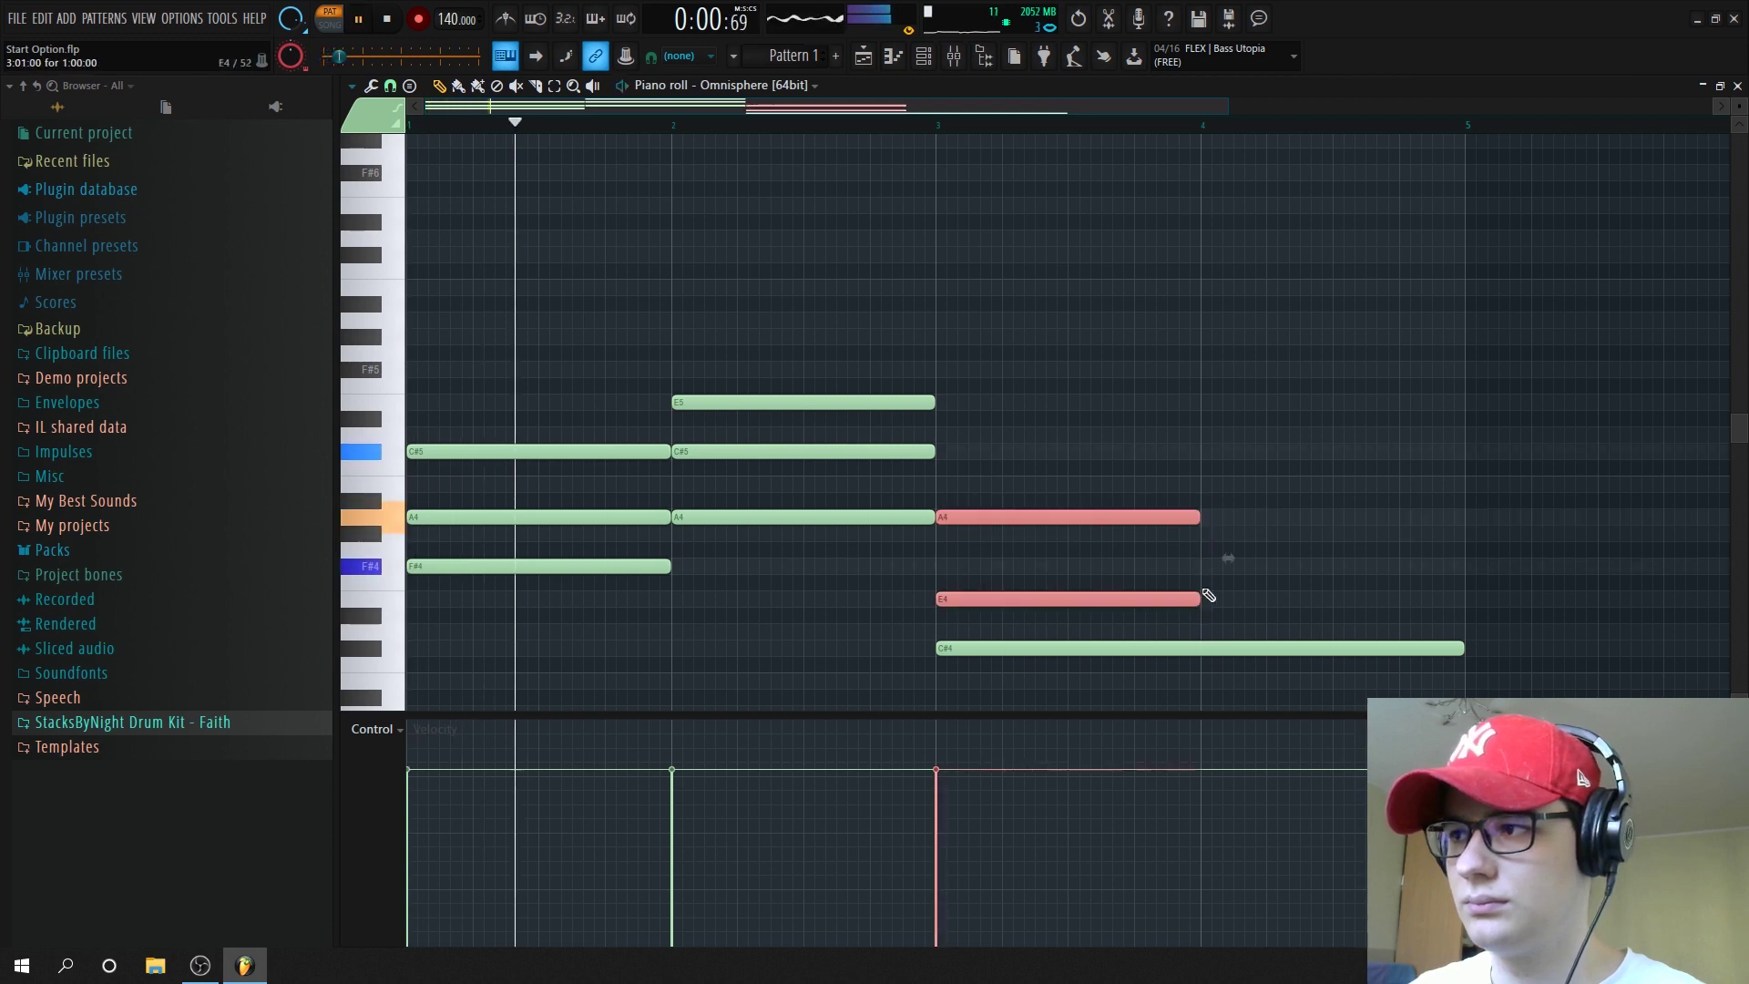
left_click_drag(1198, 518, 1468, 549)
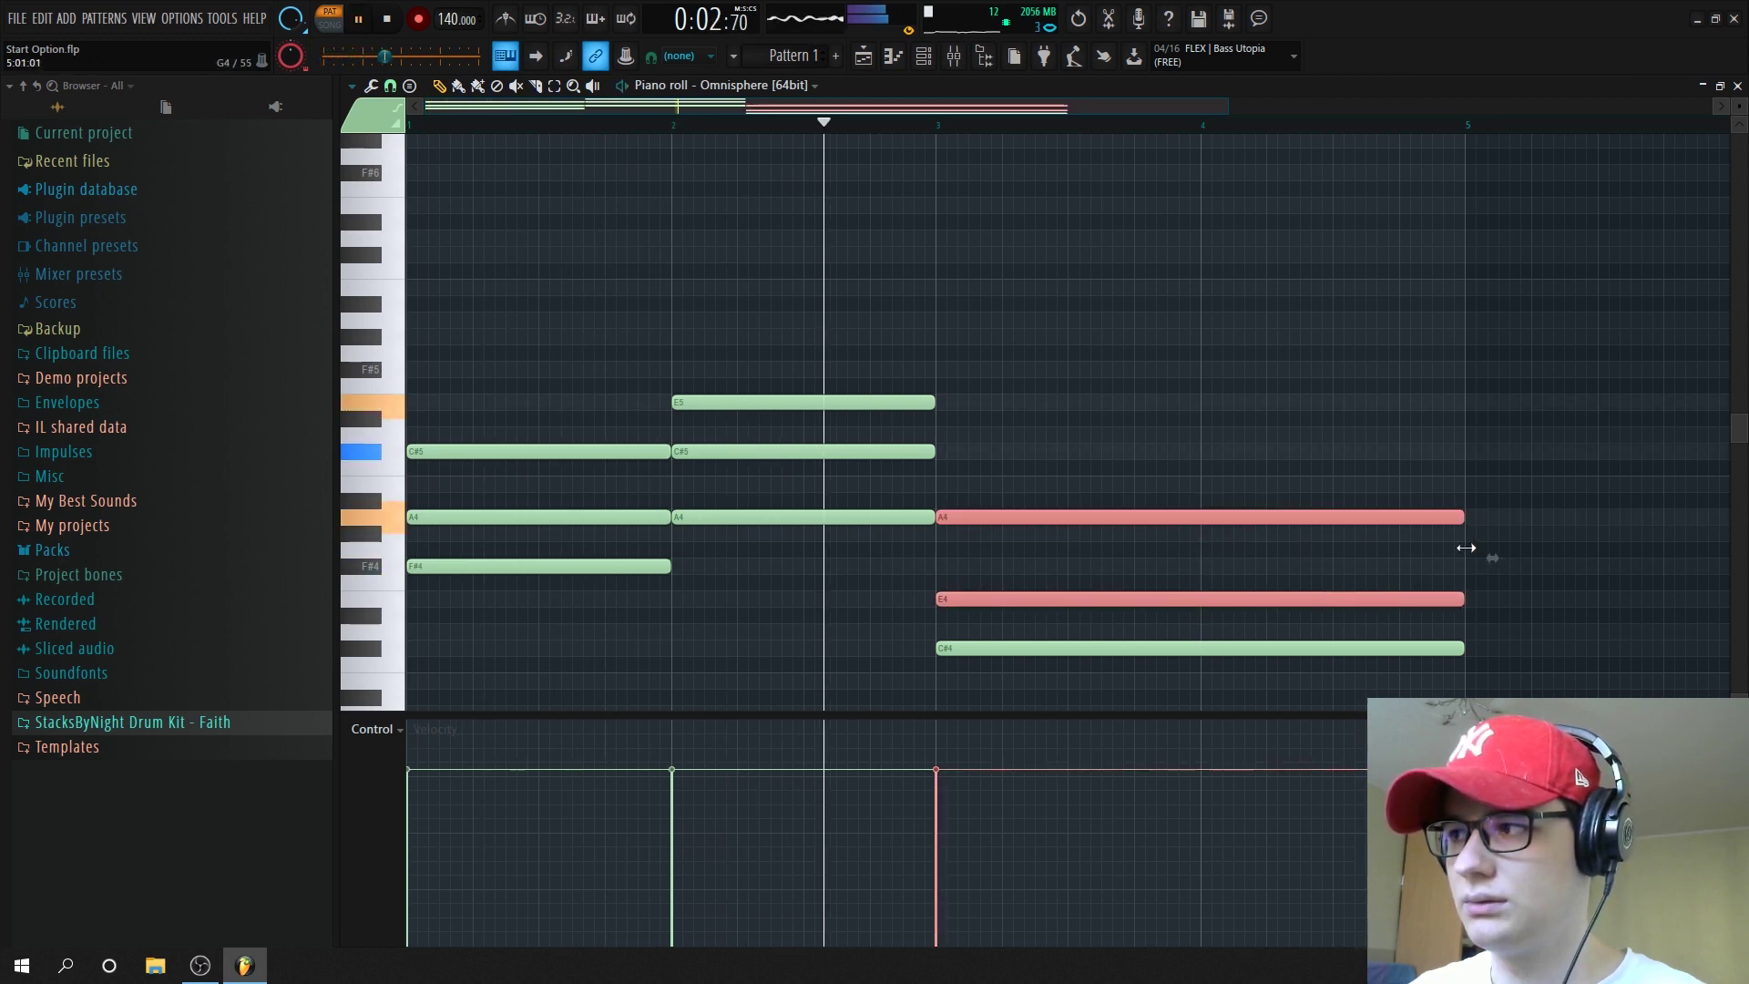
left_click(1558, 545, "ctrl")
scroll(1512, 544, "down", 1)
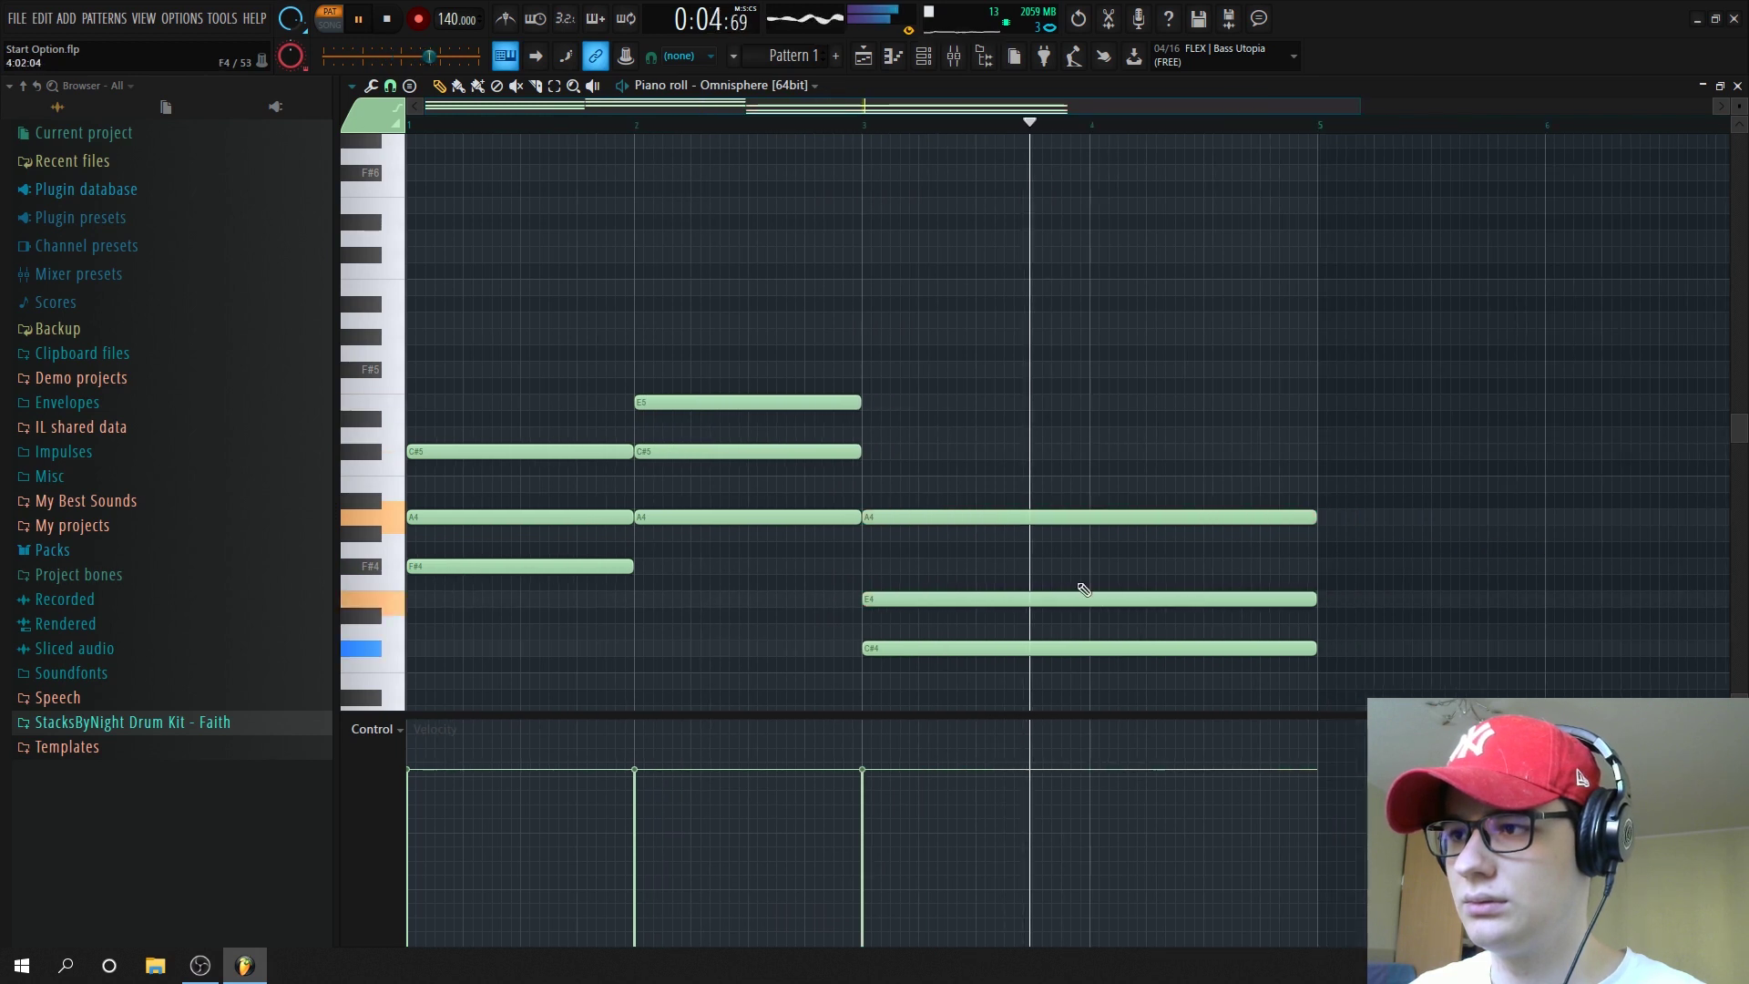
left_click_drag(915, 521, 914, 537)
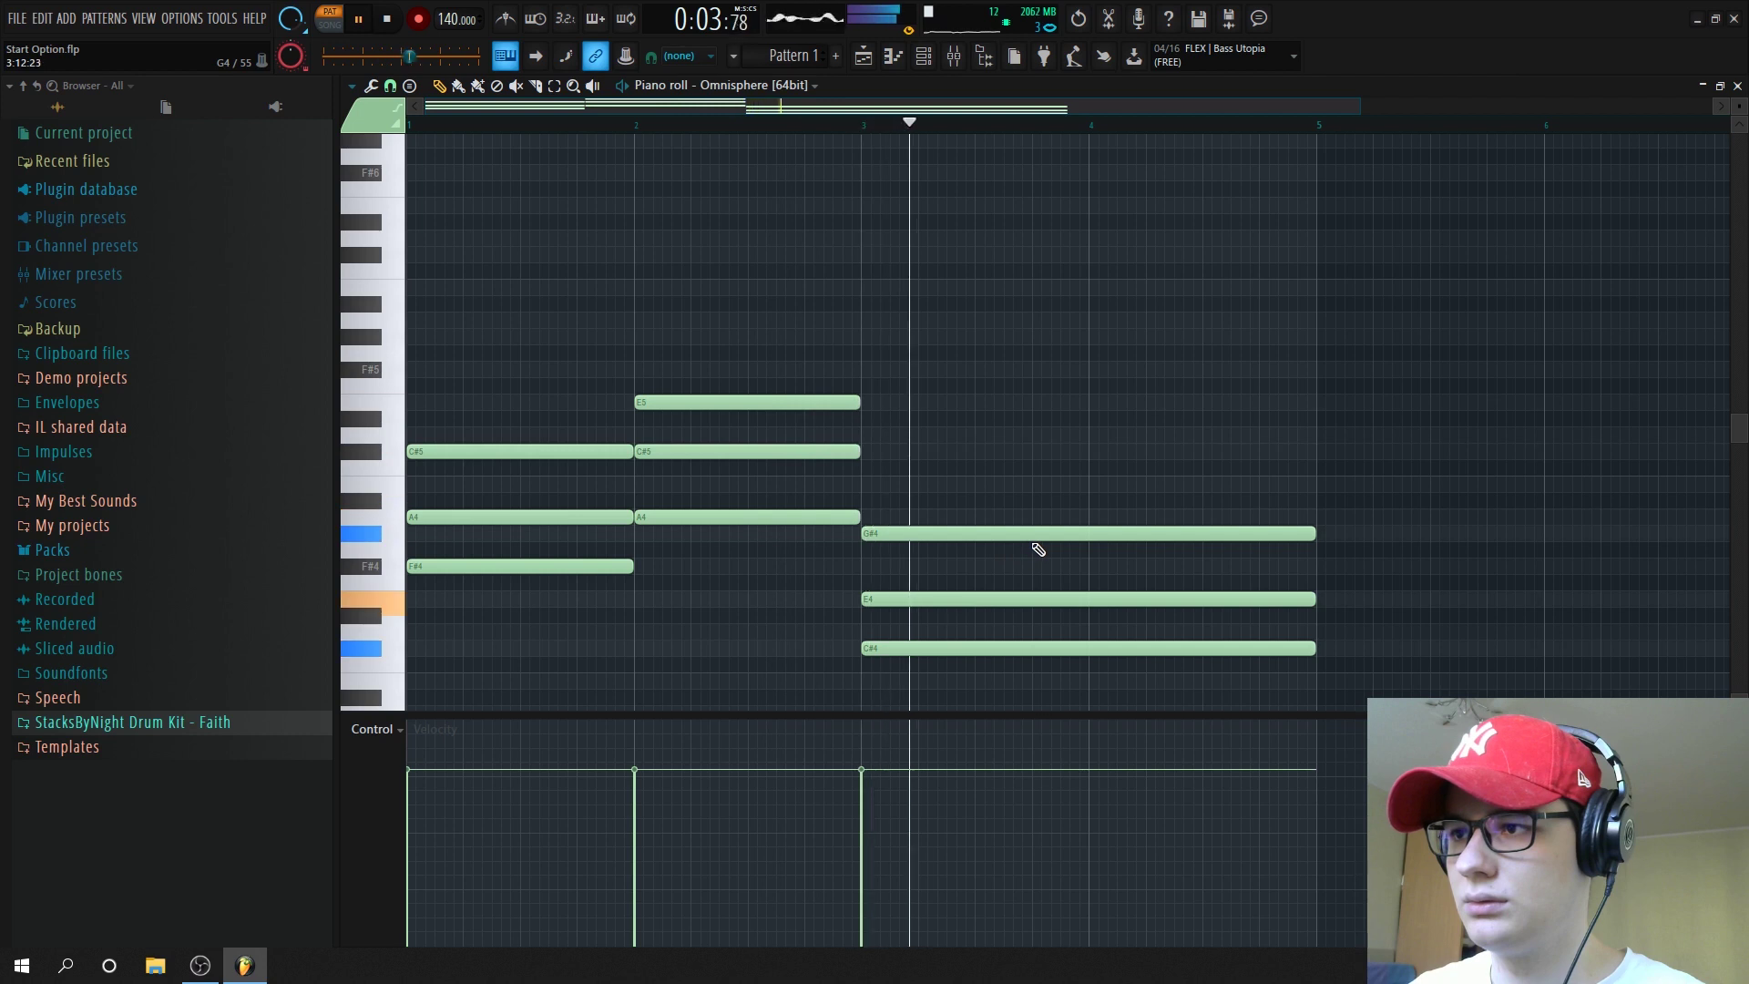
Raise the middle note of each of the three chords by one octave and listen to the progression
scroll(755, 551, "down", 1)
left_click(446, 516)
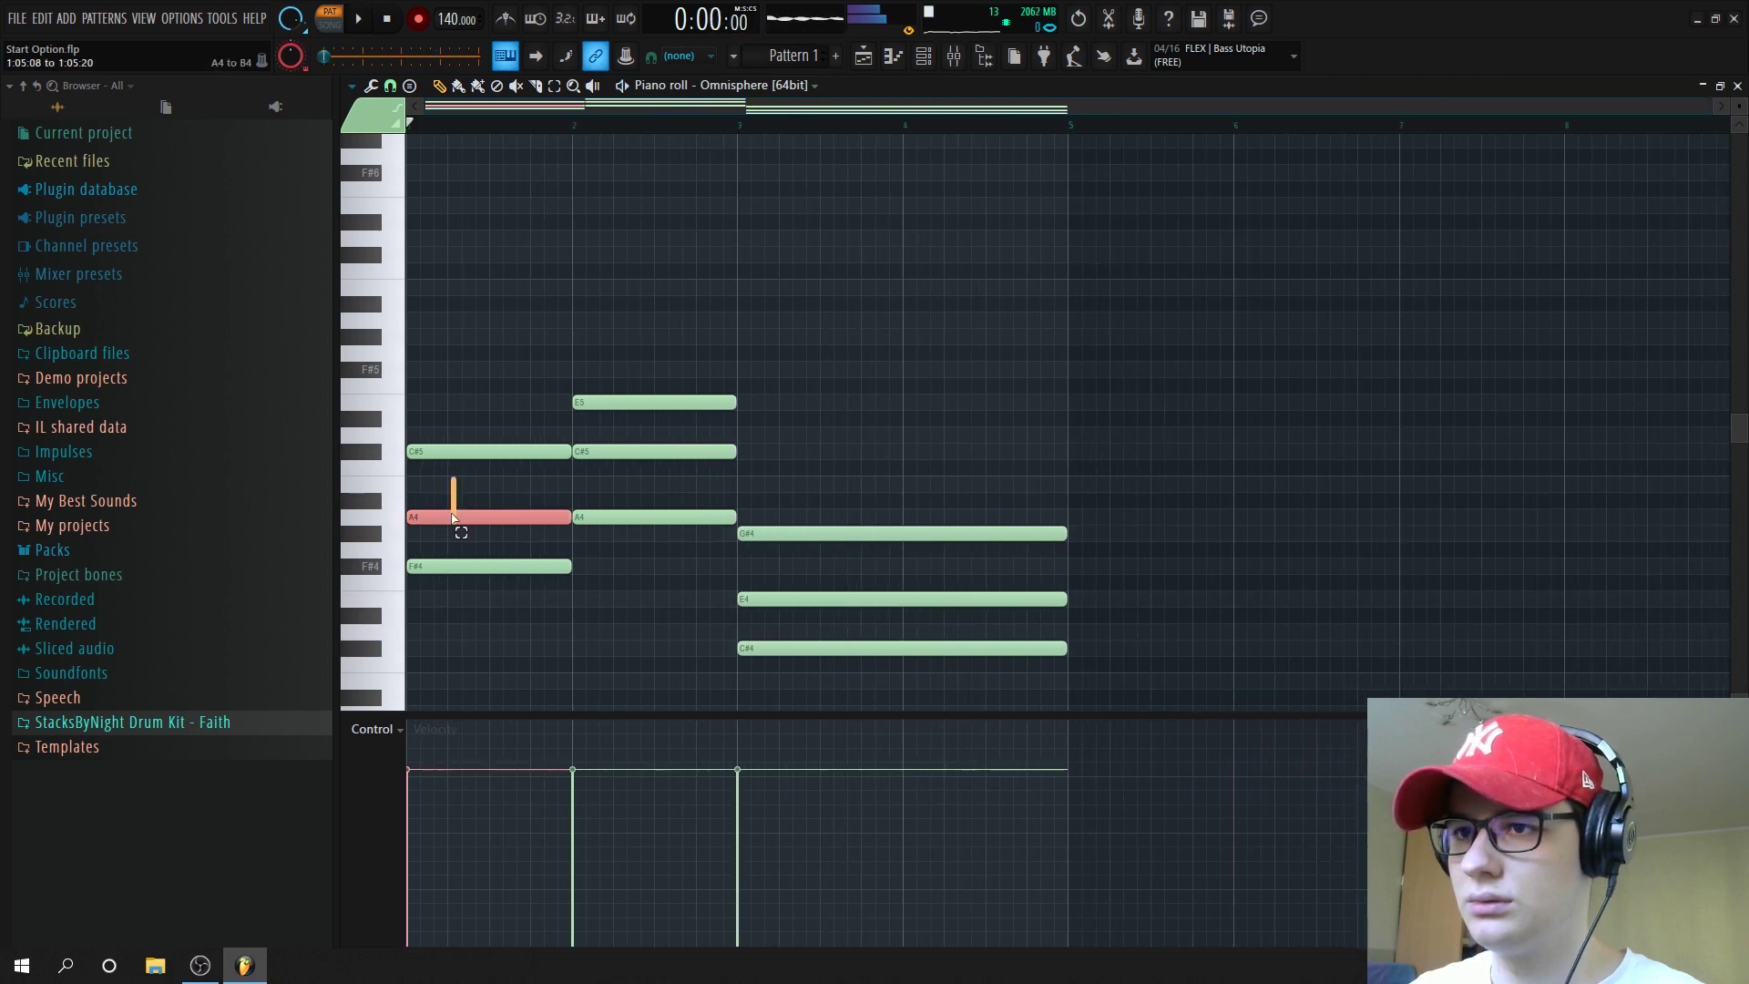
key("ctrl+Up")
key("space")
left_click(625, 452)
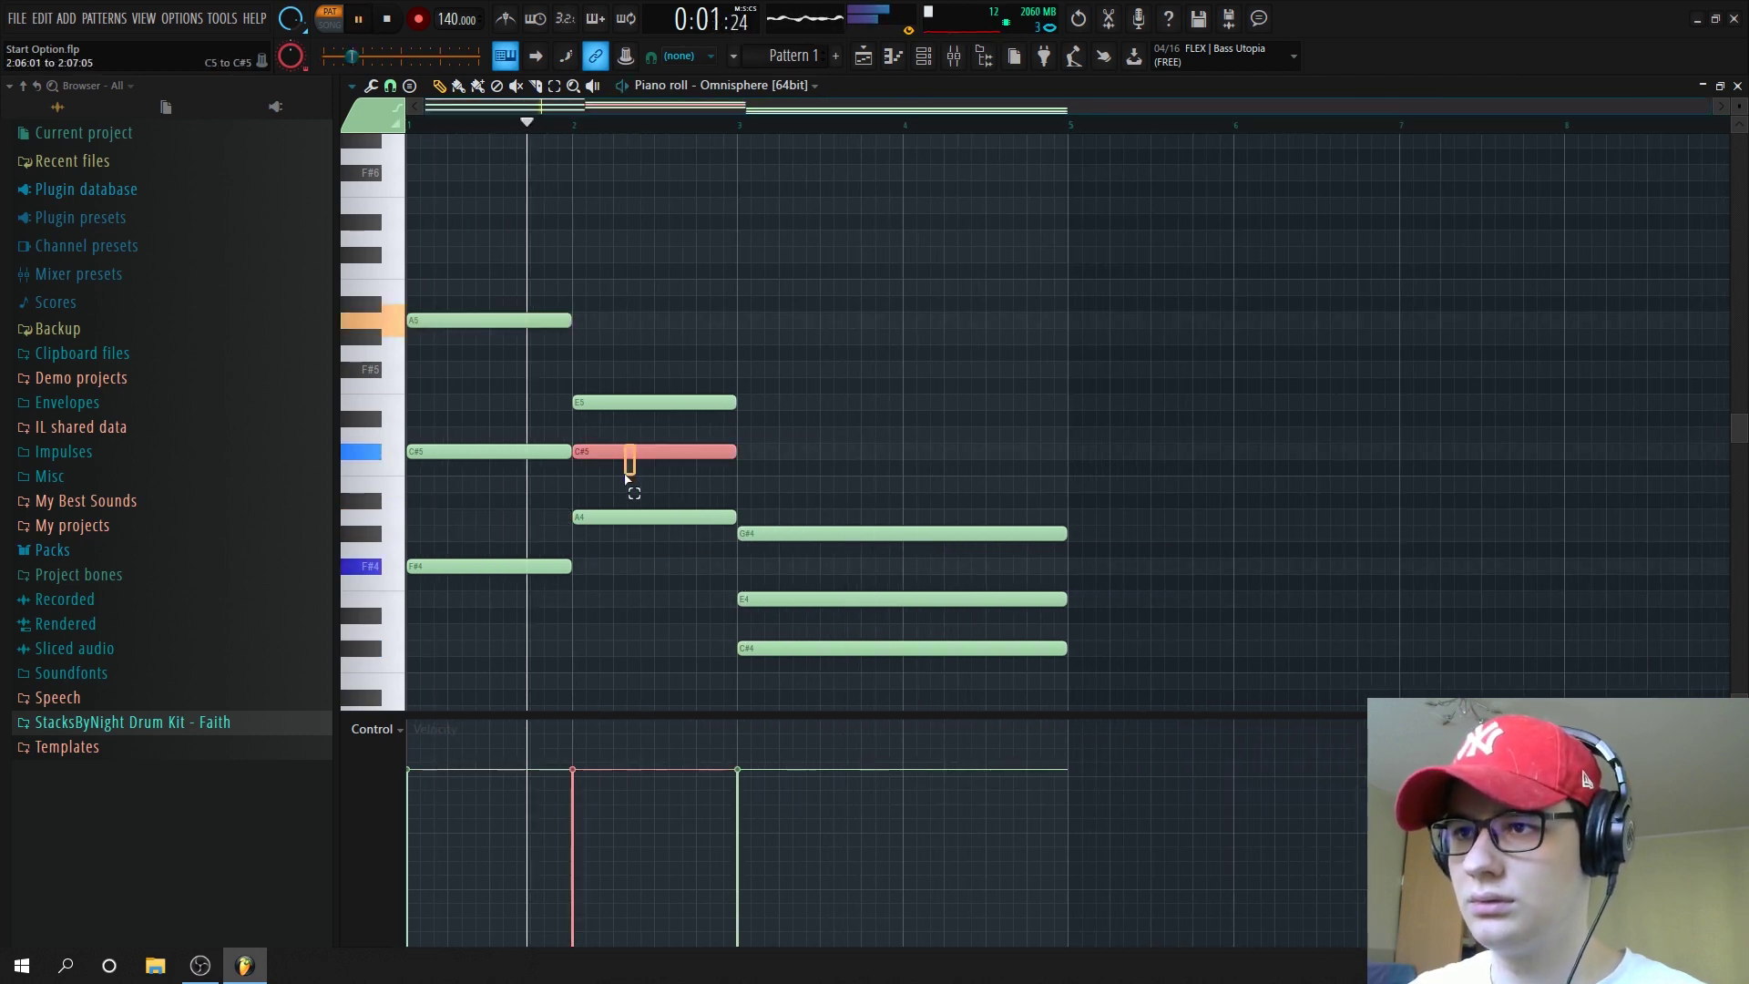
key("ctrl+Up")
left_click(789, 598)
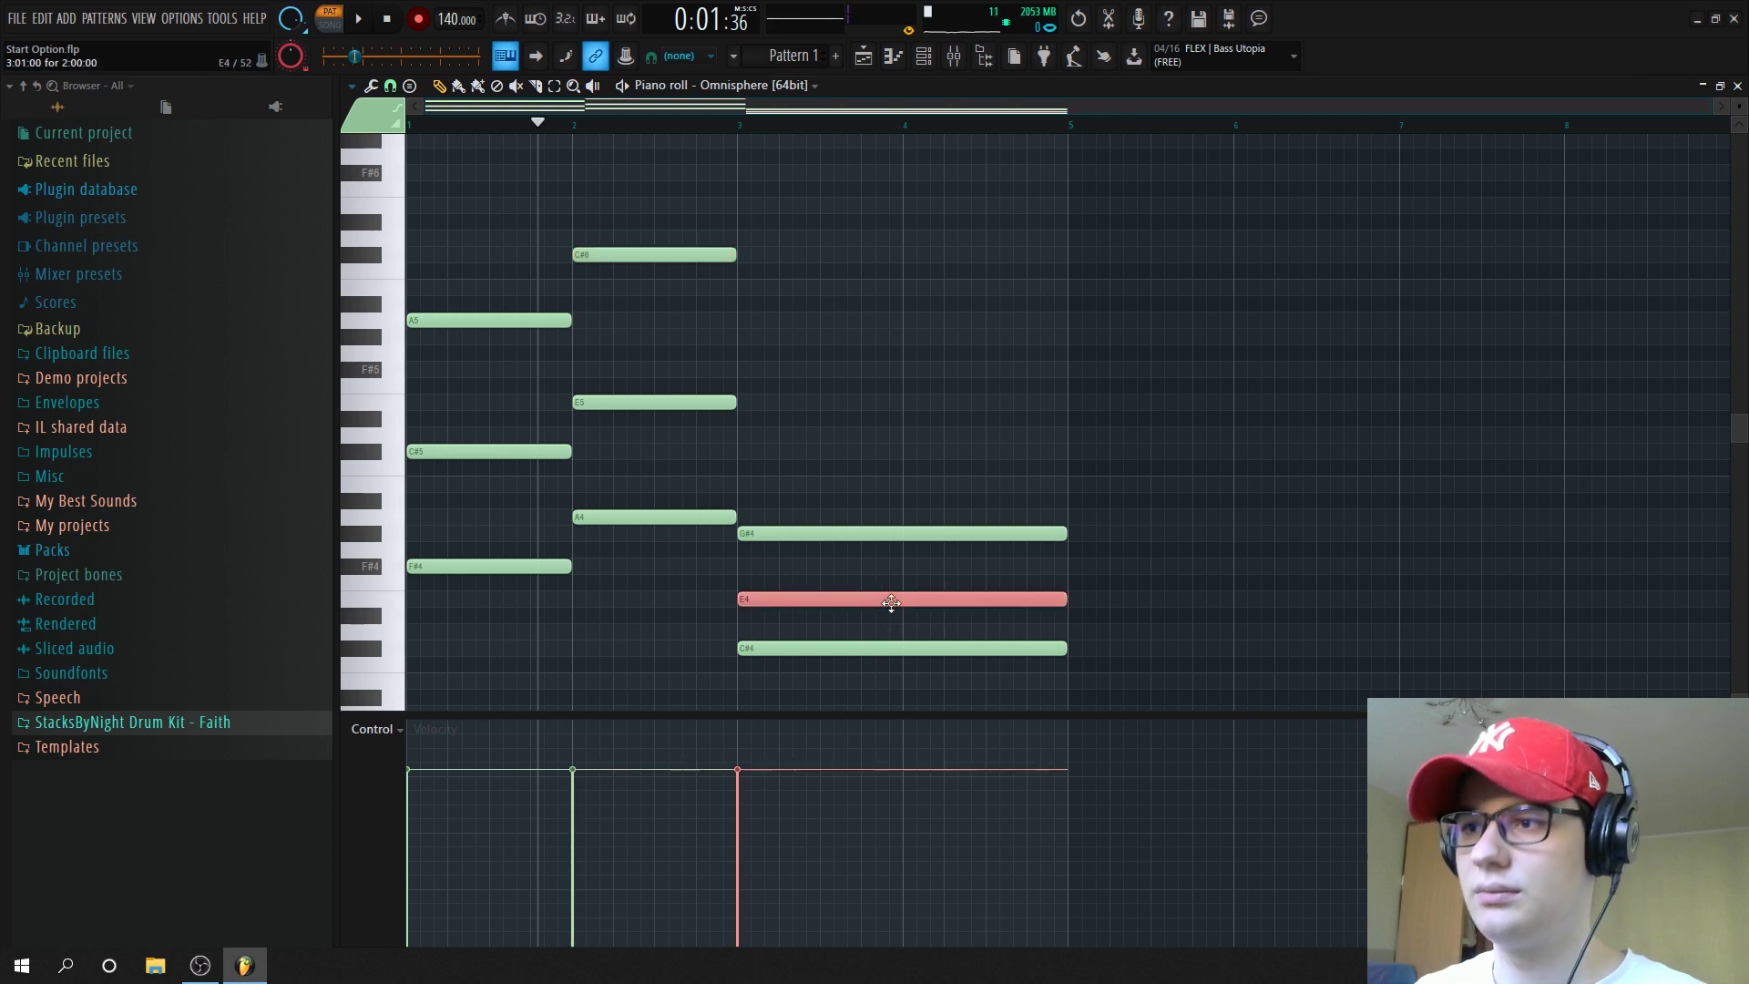
key("ctrl+Up")
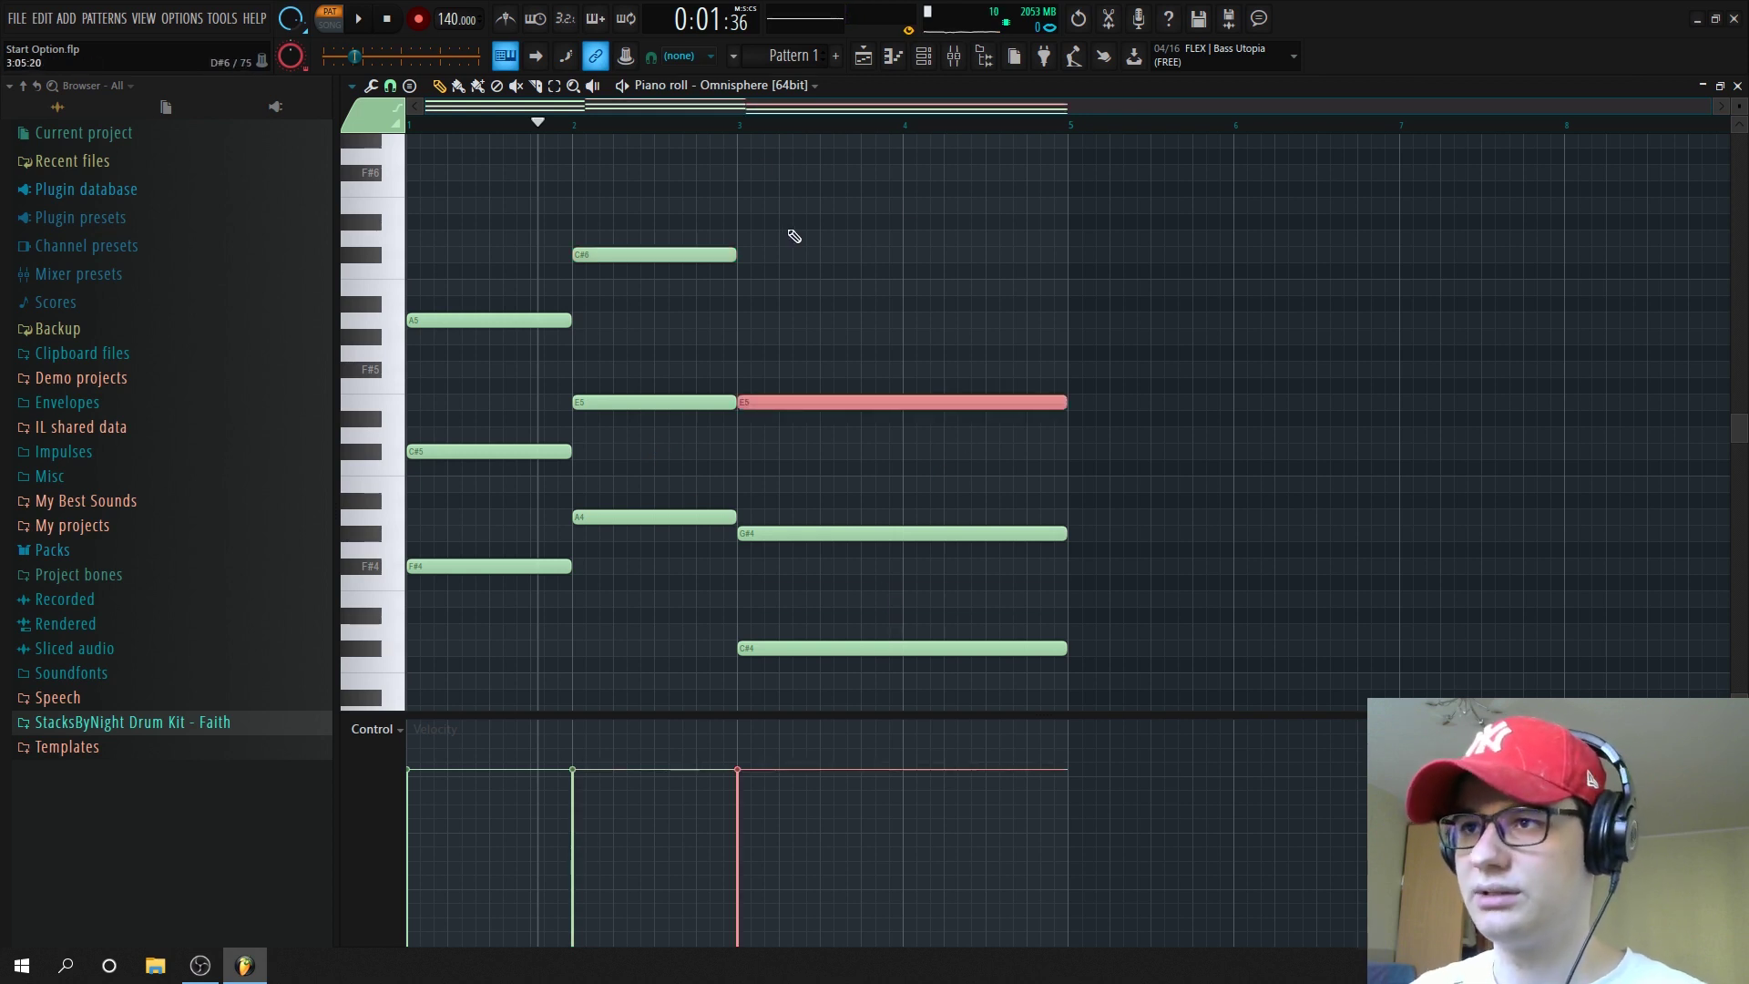
key("space")
key("space")
key("space")
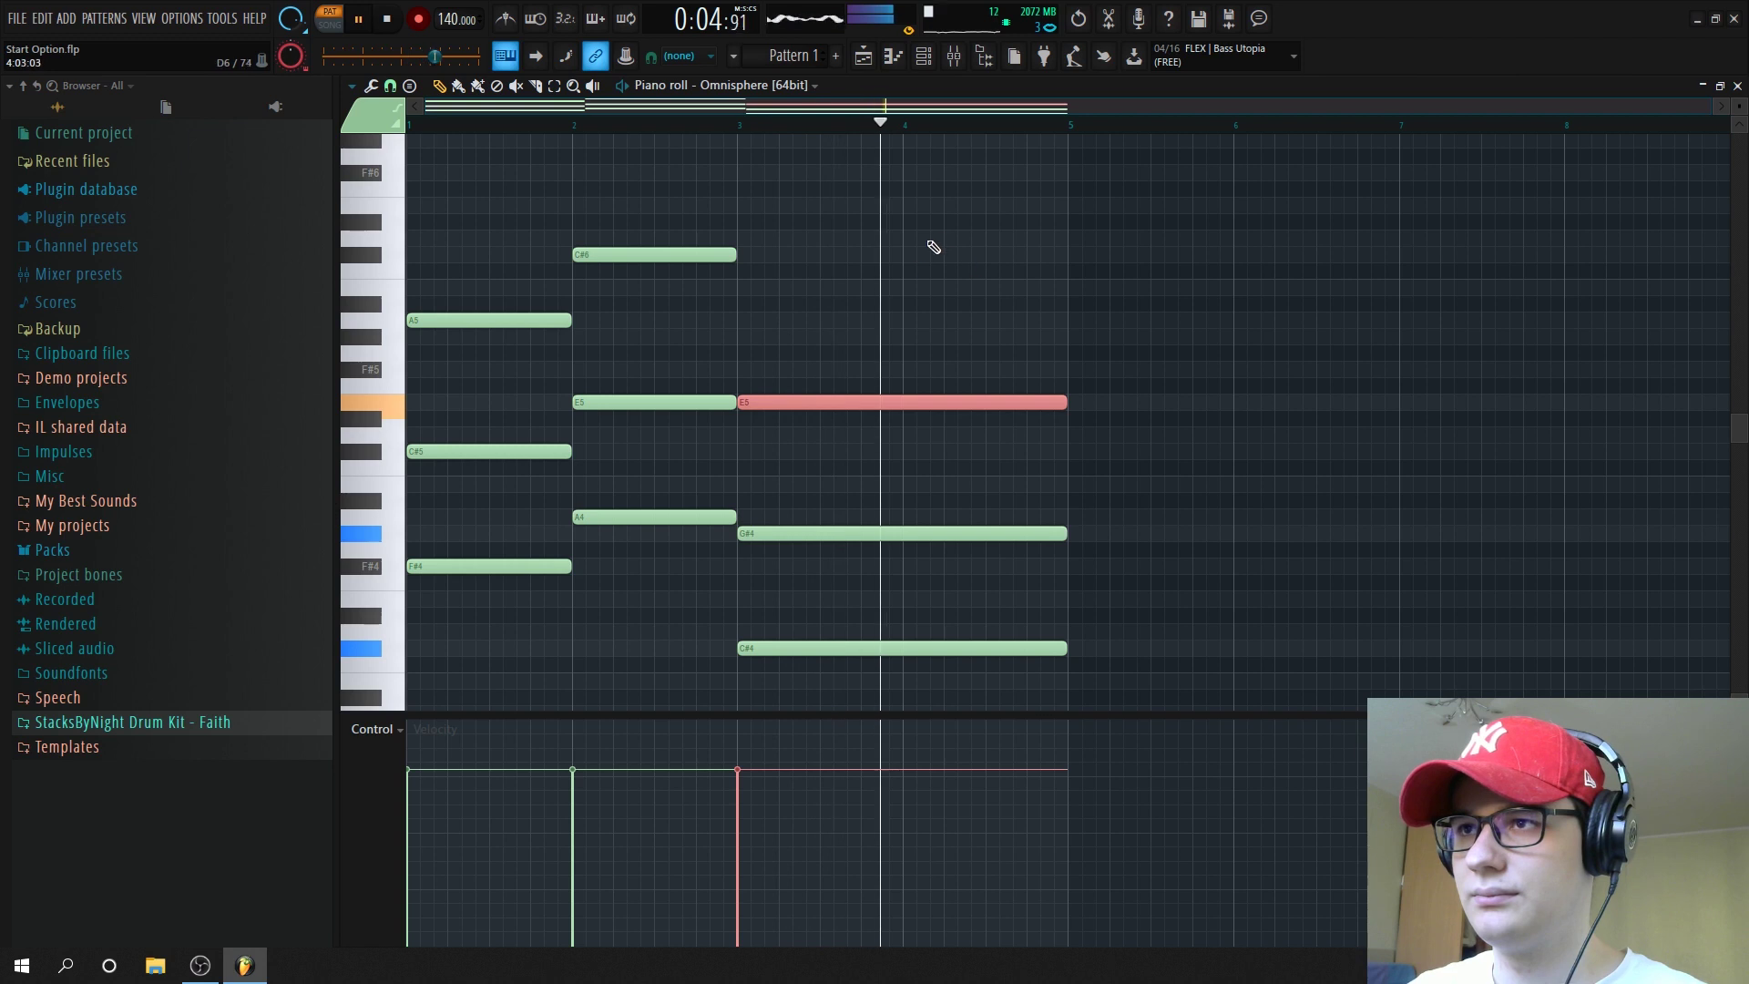
Duplicate the whole chord progression into bars 5 to 8 and bring up the channel rack
key("ctrl+a")
scroll(572, 644, "up", 1)
key("ctrl+b")
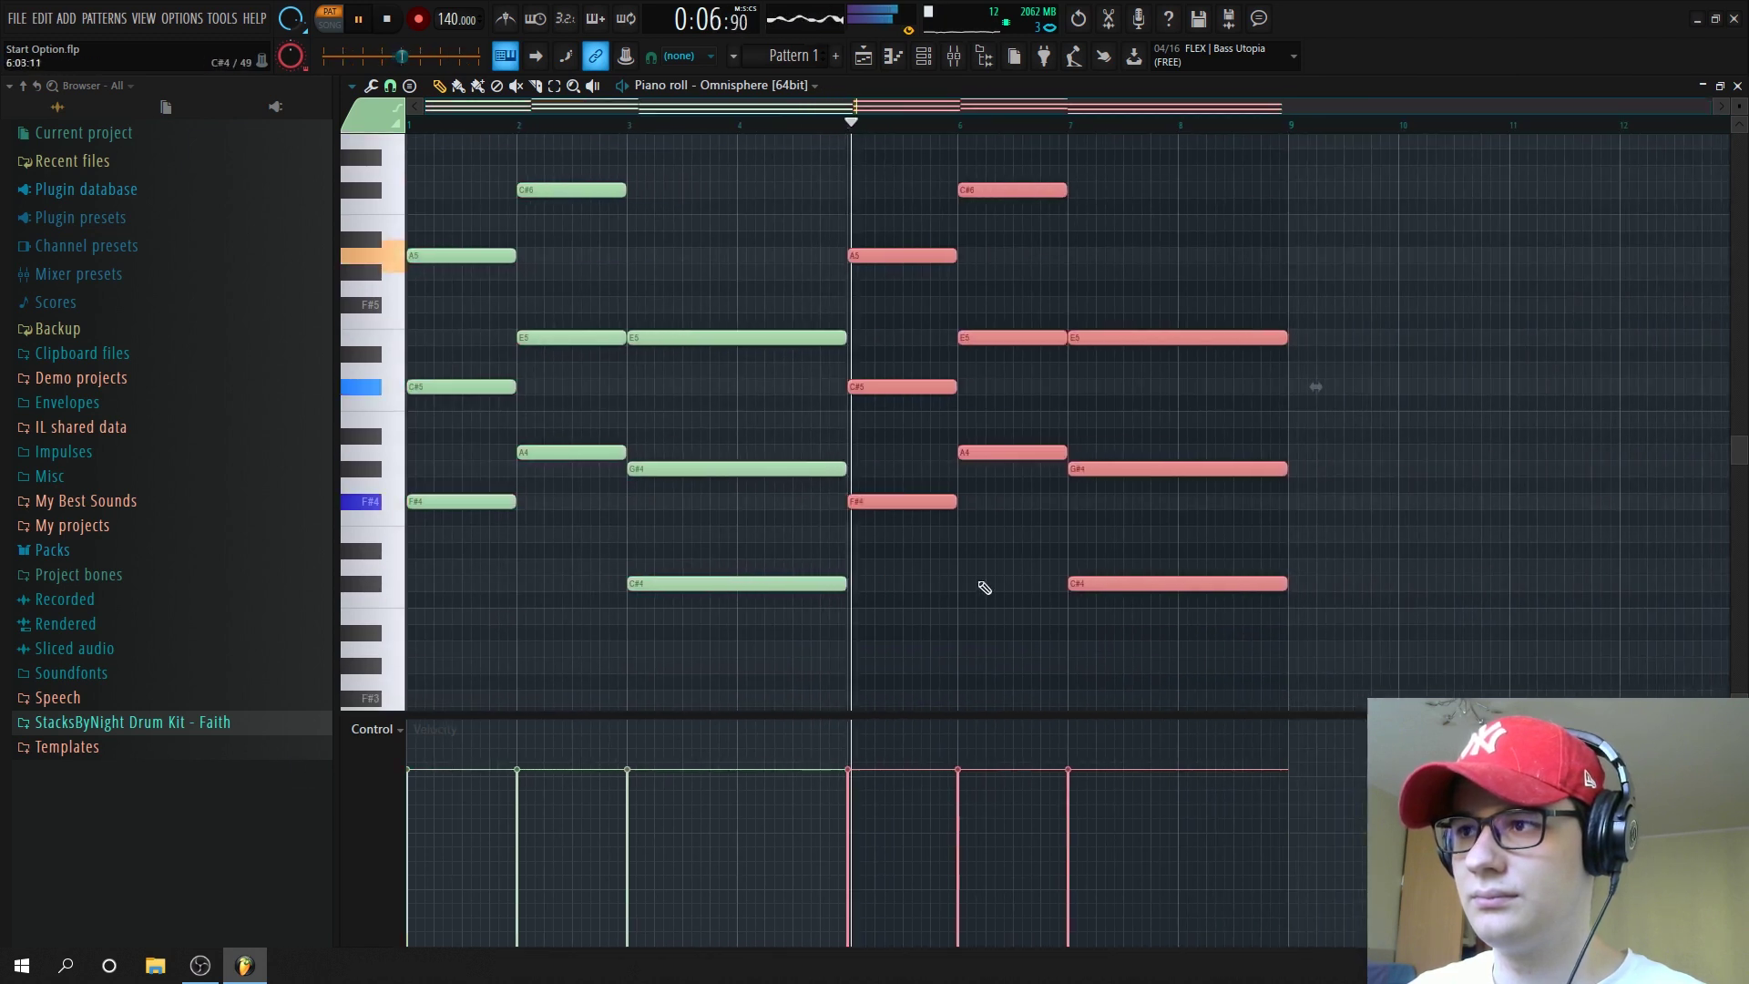
left_click(1010, 619)
scroll(1008, 614, "up", 2)
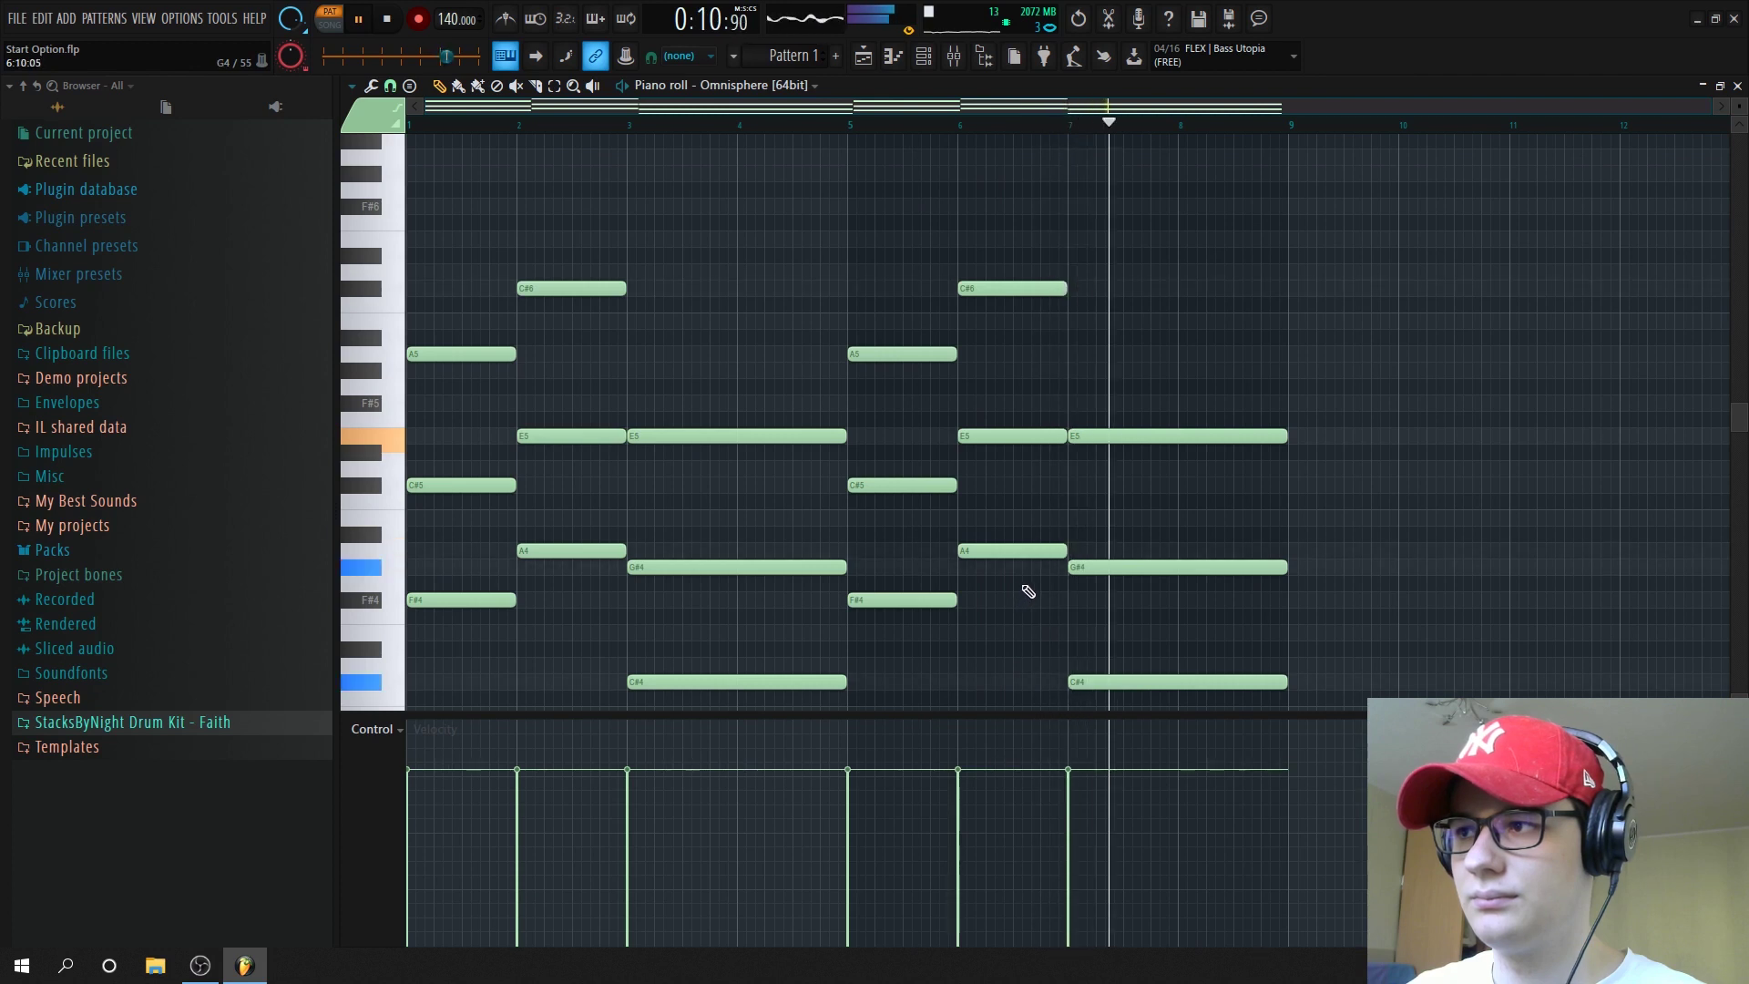
key("space")
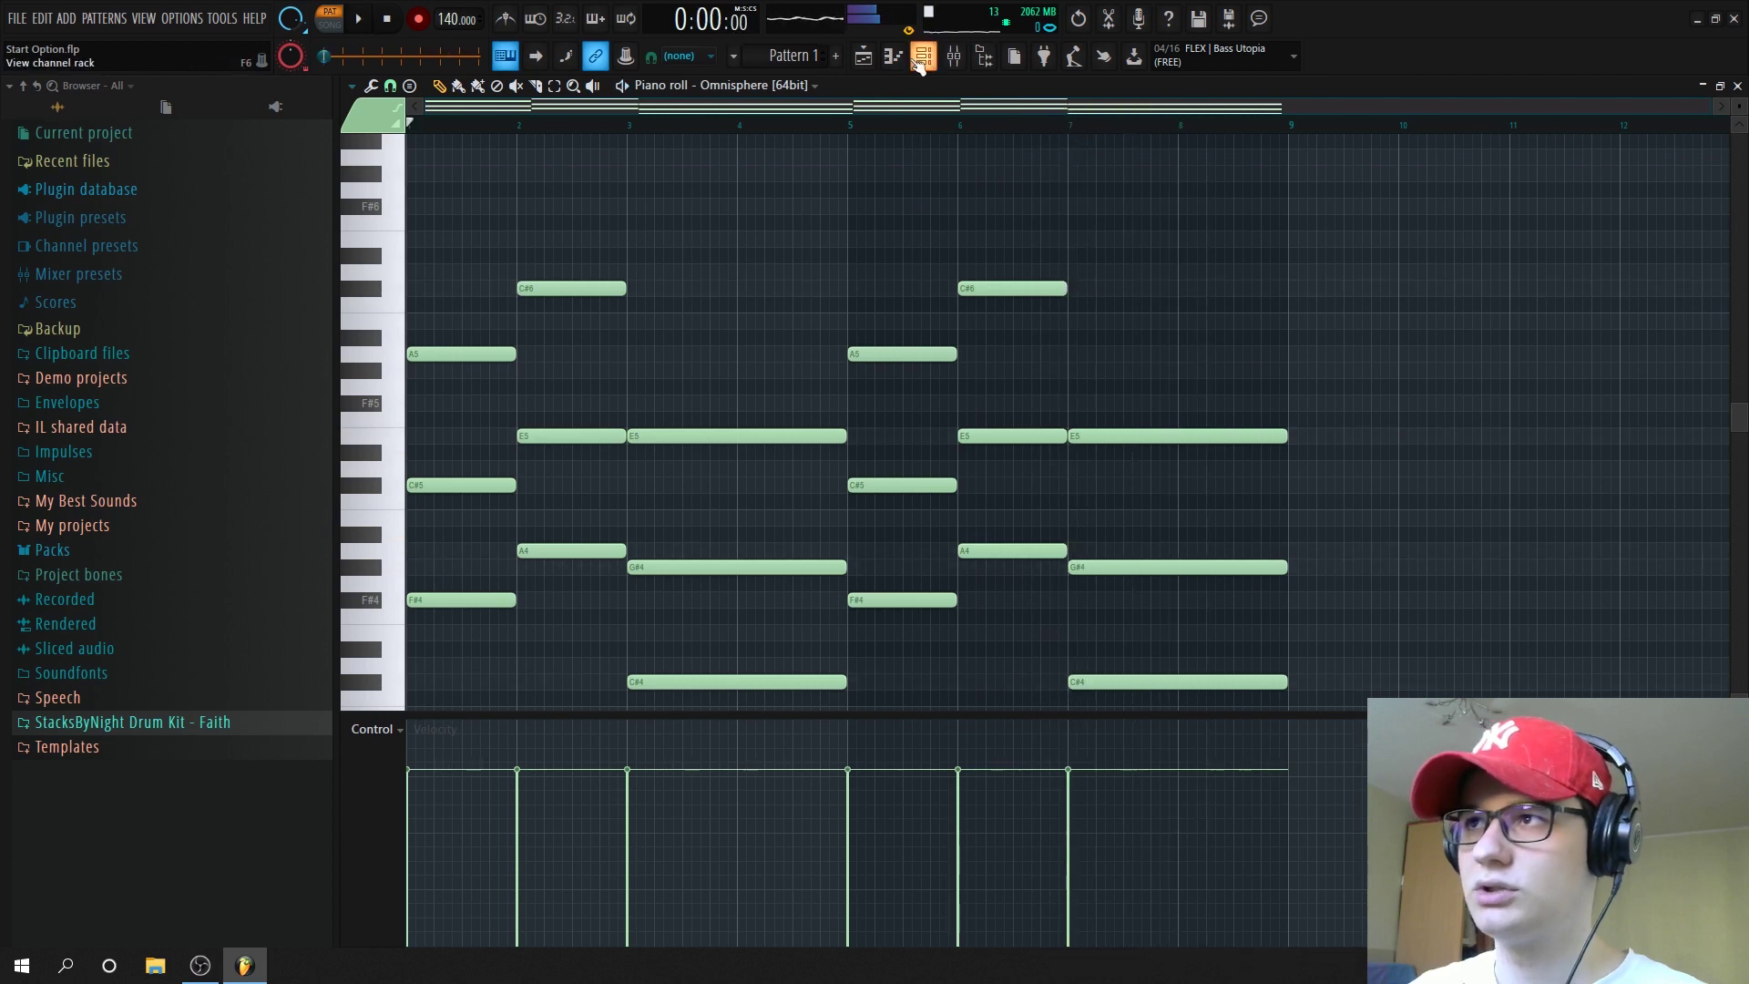
left_click(936, 66)
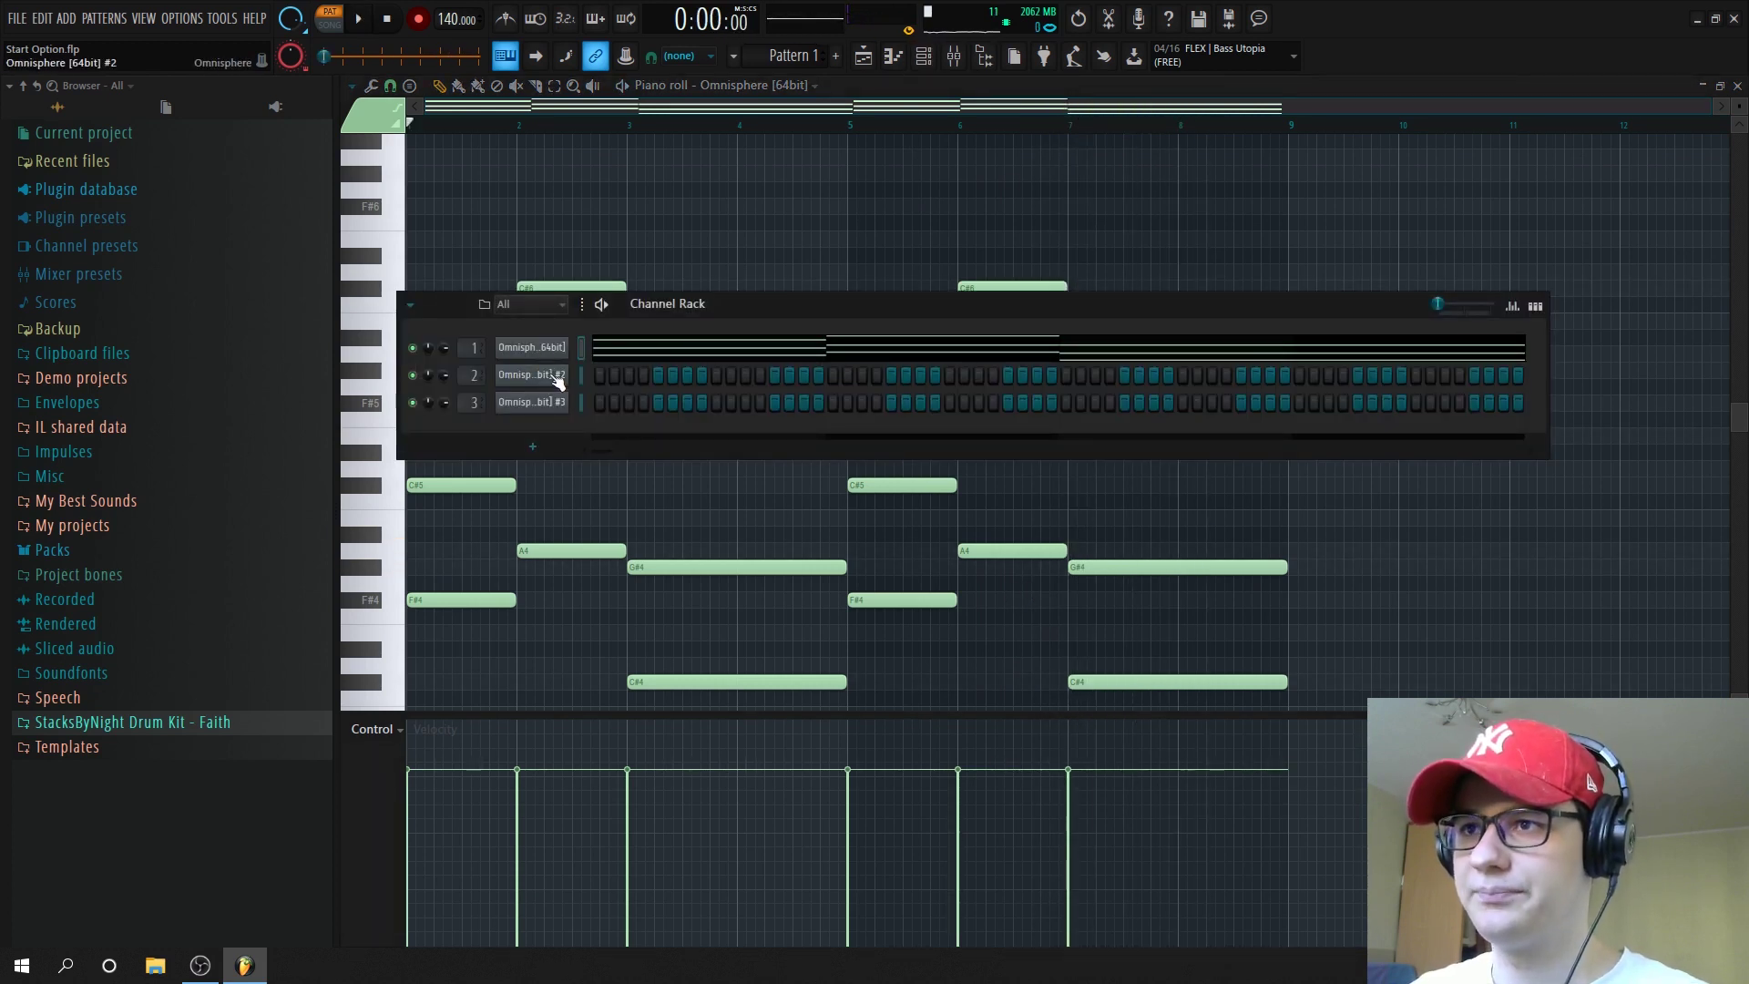
Paste the chord progression into the second Omnisphere channel's piano roll and play it back
left_click(582, 374)
key("ctrl+v")
right_click(555, 373)
left_click(593, 379)
key("space")
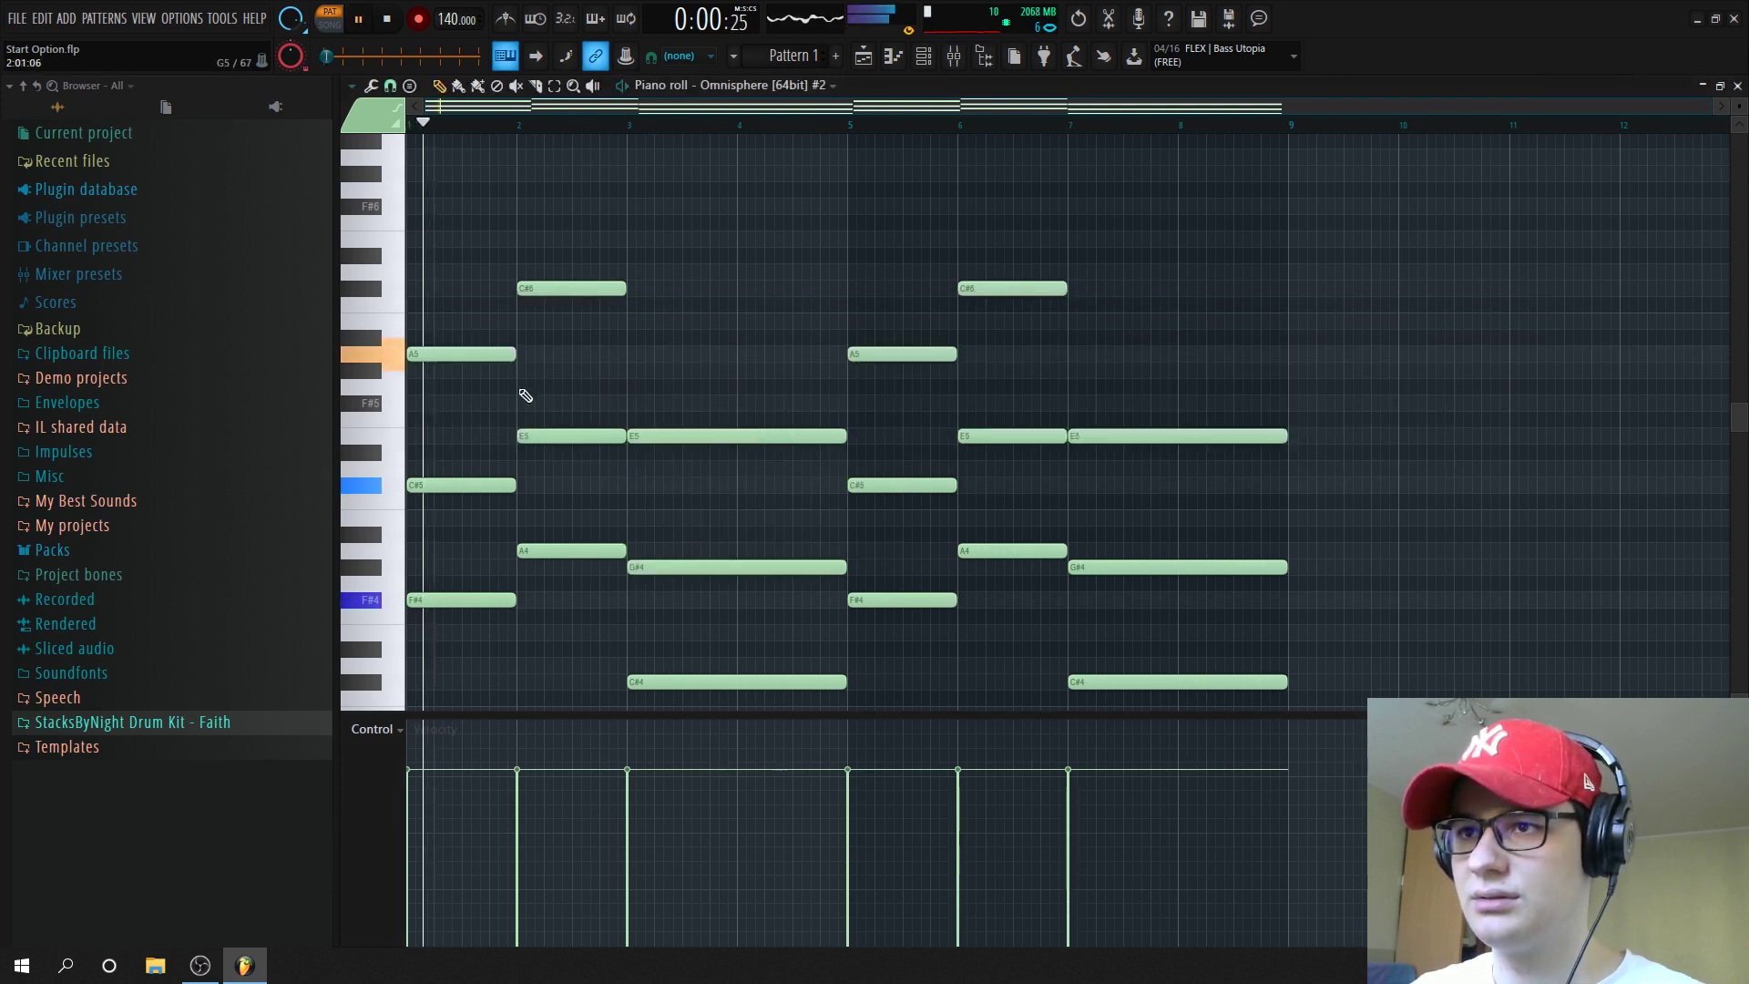
key("space")
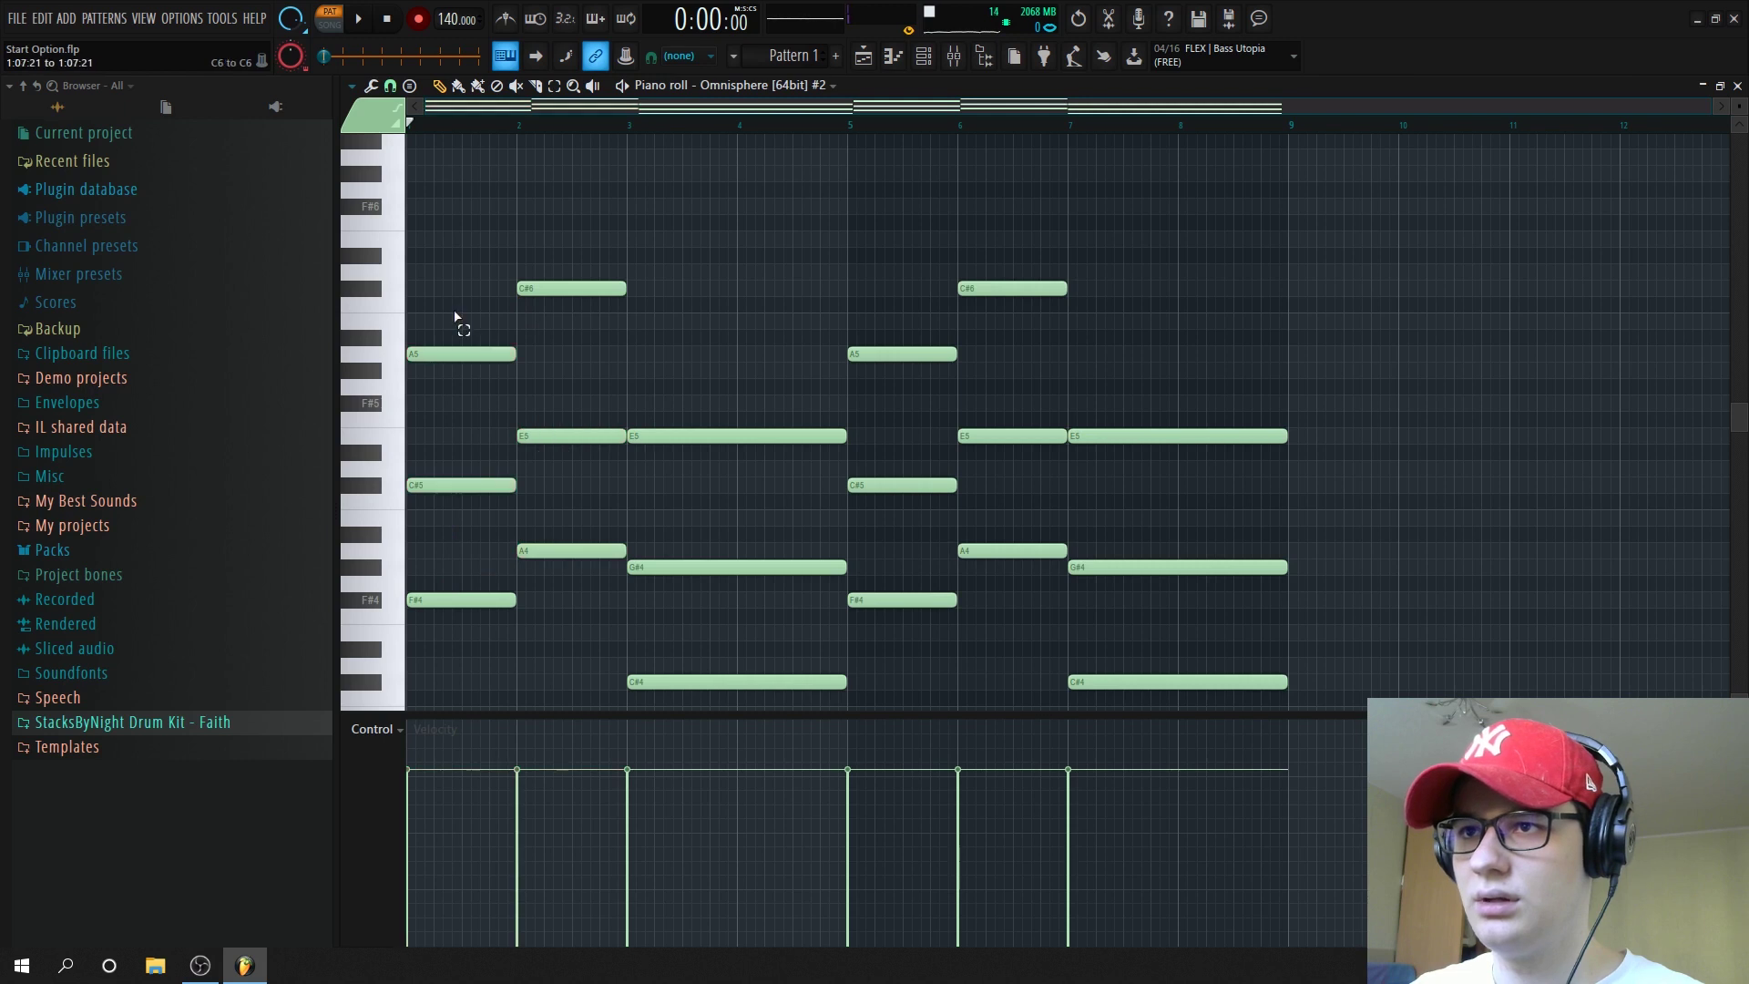
Shorten all three notes of the bar 1 chord to about one beat
left_click_drag(455, 311, 410, 650)
left_click_drag(512, 352, 475, 355)
scroll(434, 359, "up", 5)
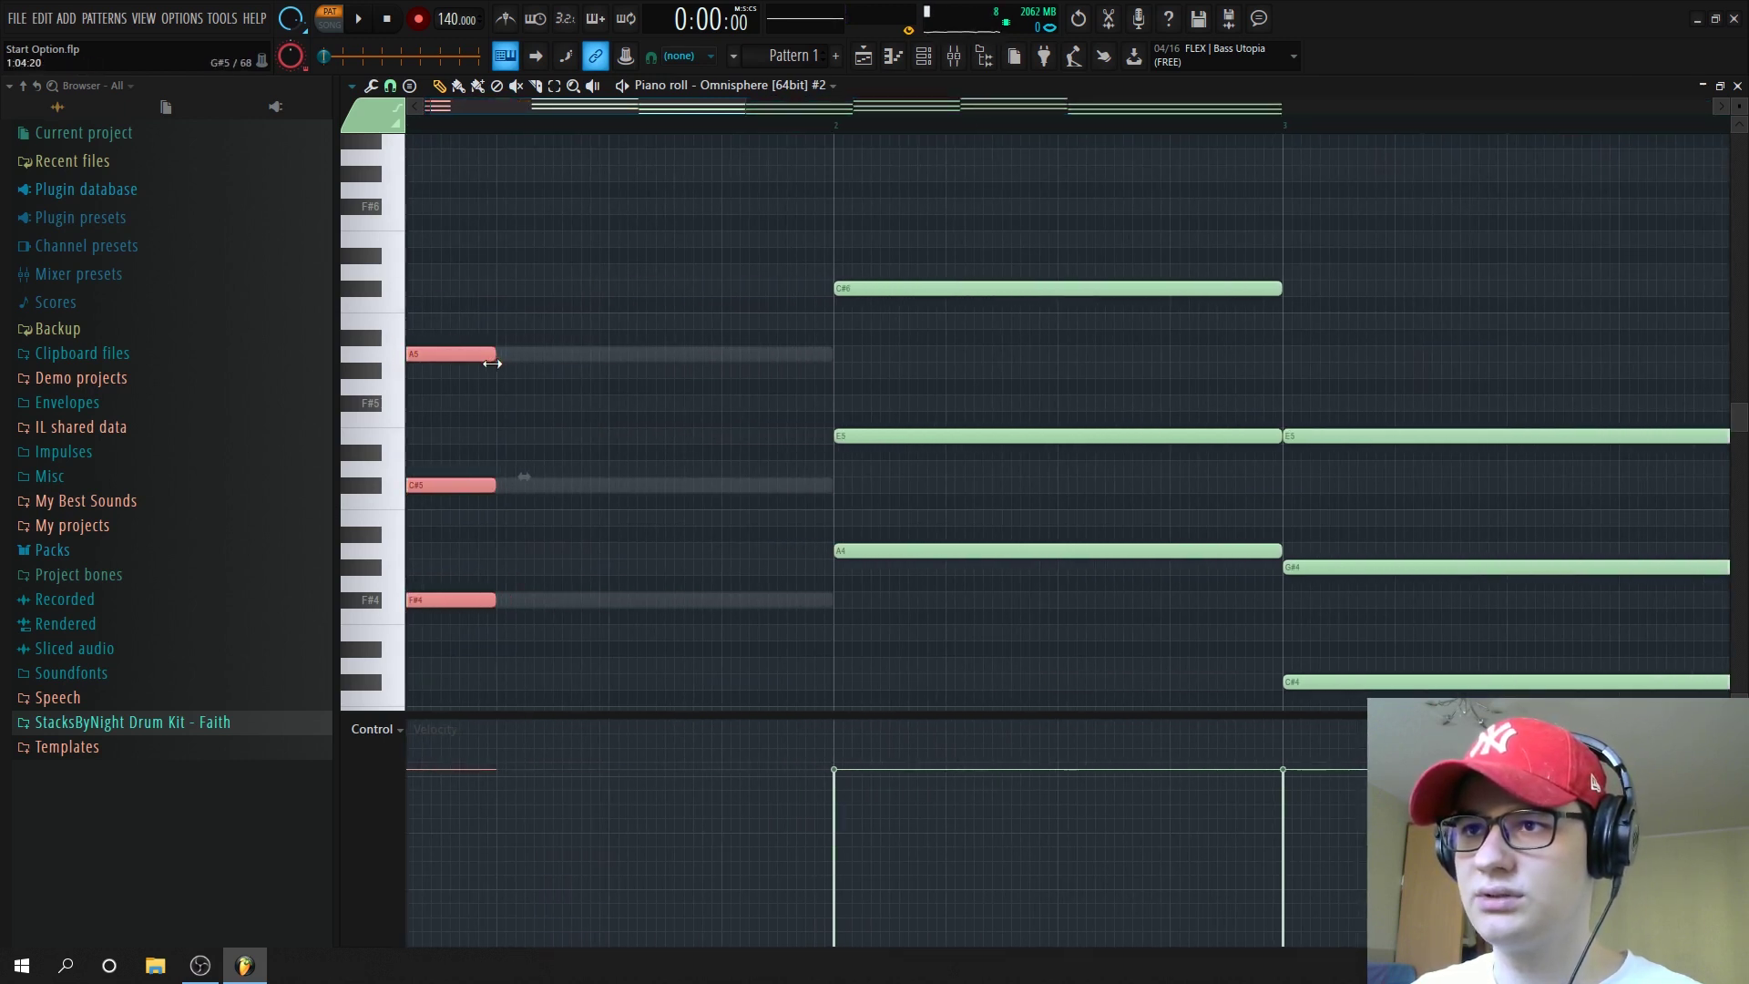
Repeat the shortened chord on beat 3 of bar 1 and listen to the rhythm
key("ctrl+b")
left_click(531, 341)
right_click(531, 340)
left_click_drag(575, 313, 587, 619)
left_click_drag(538, 359, 660, 347)
key("space")
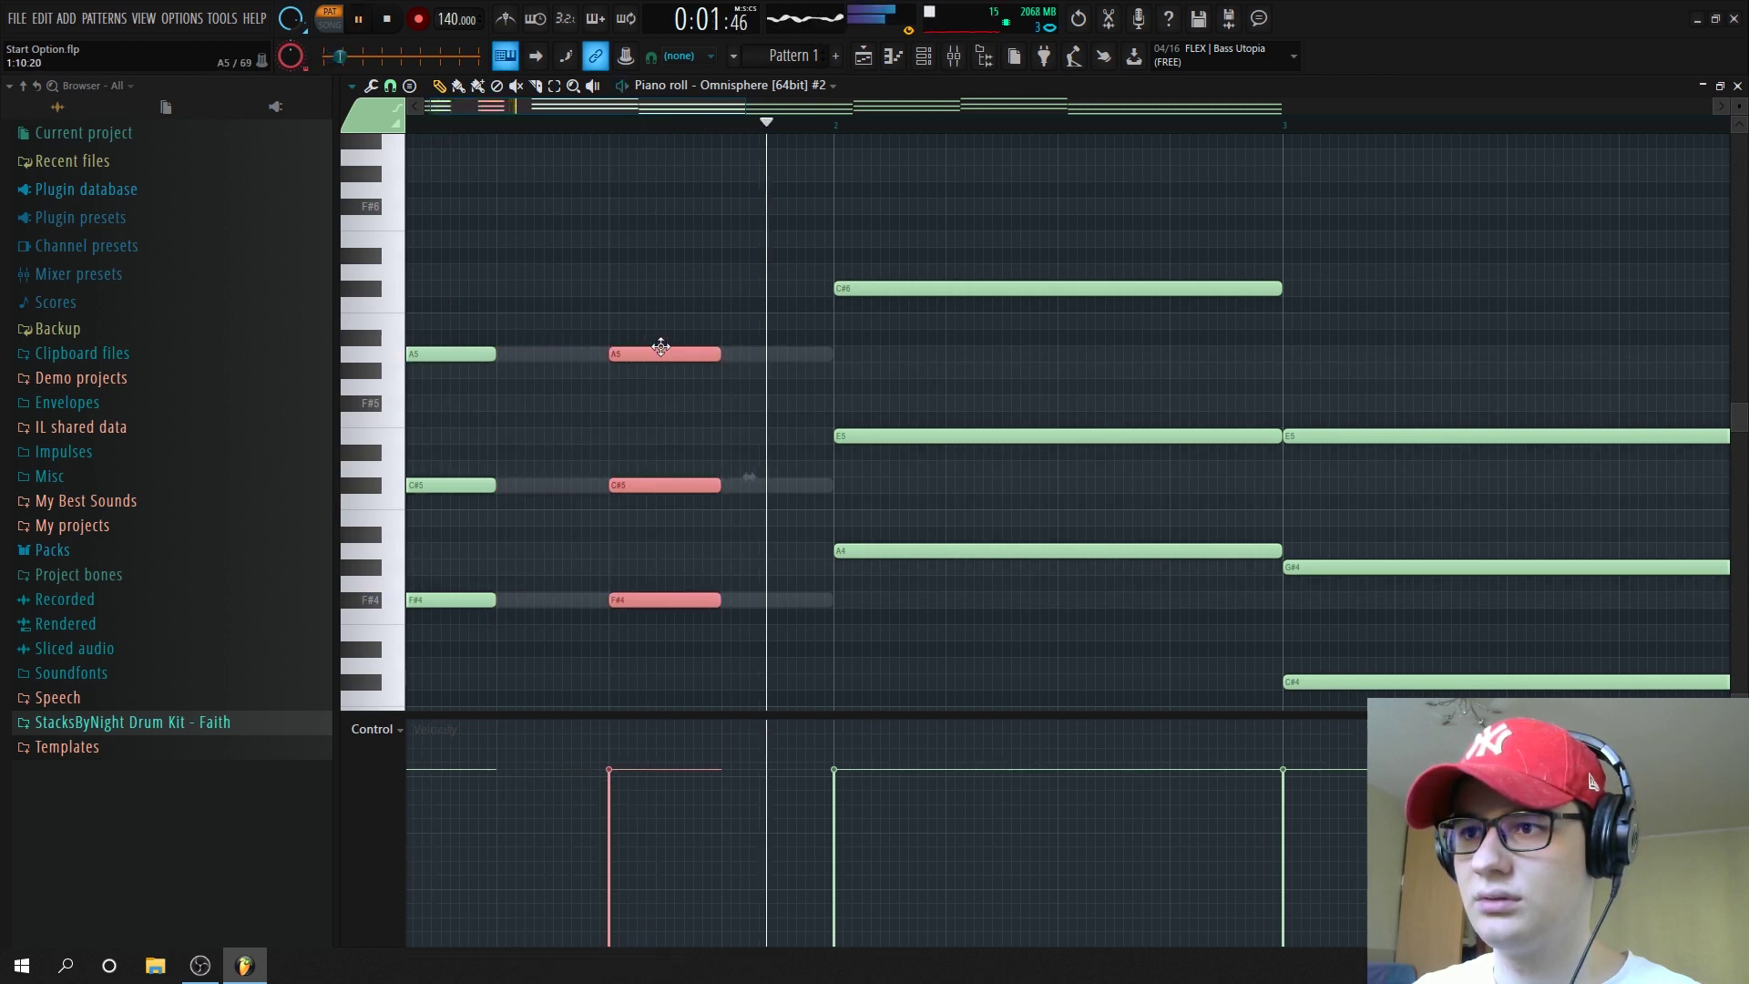
key("space")
key("space")
scroll(652, 344, "down", 4)
key("space")
Replace the bar 2 chord with copies of the two bar 1 stabs, moved up to A4, E5 and C6
left_click_drag(714, 265, 713, 606)
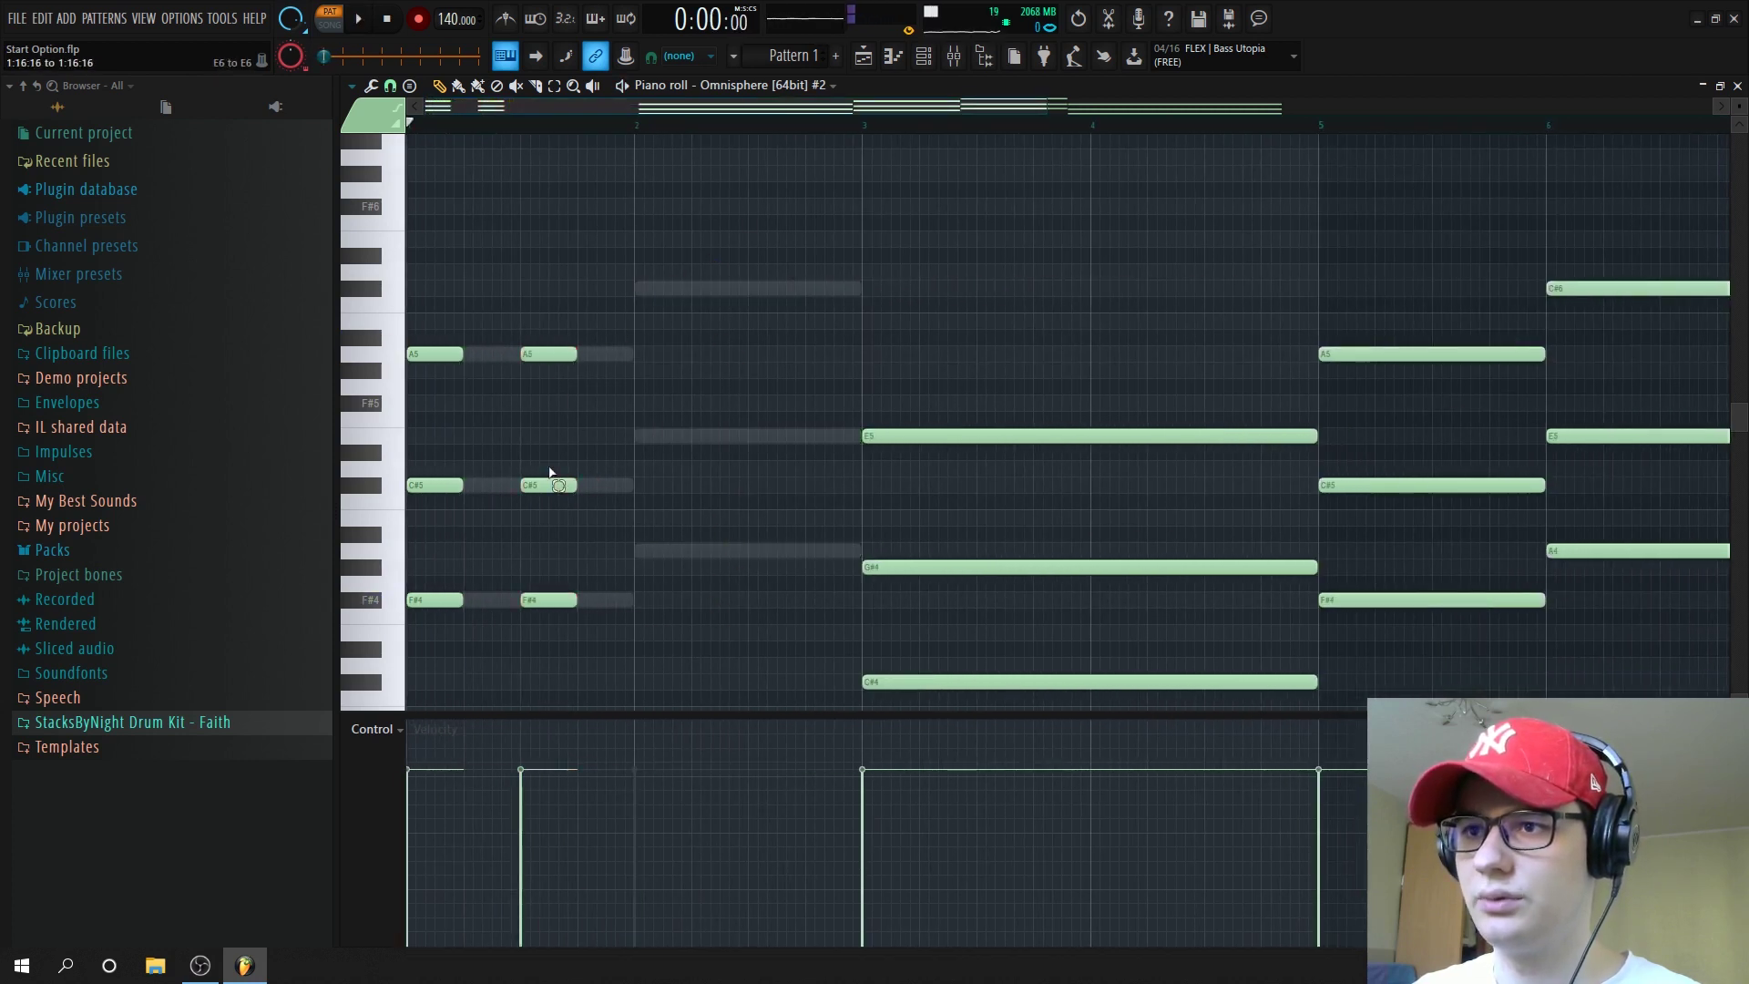
left_click_drag(549, 473, 415, 702)
key("ctrl+b")
left_click_drag(597, 559, 653, 517)
left_click(710, 574, "ctrl")
key("space")
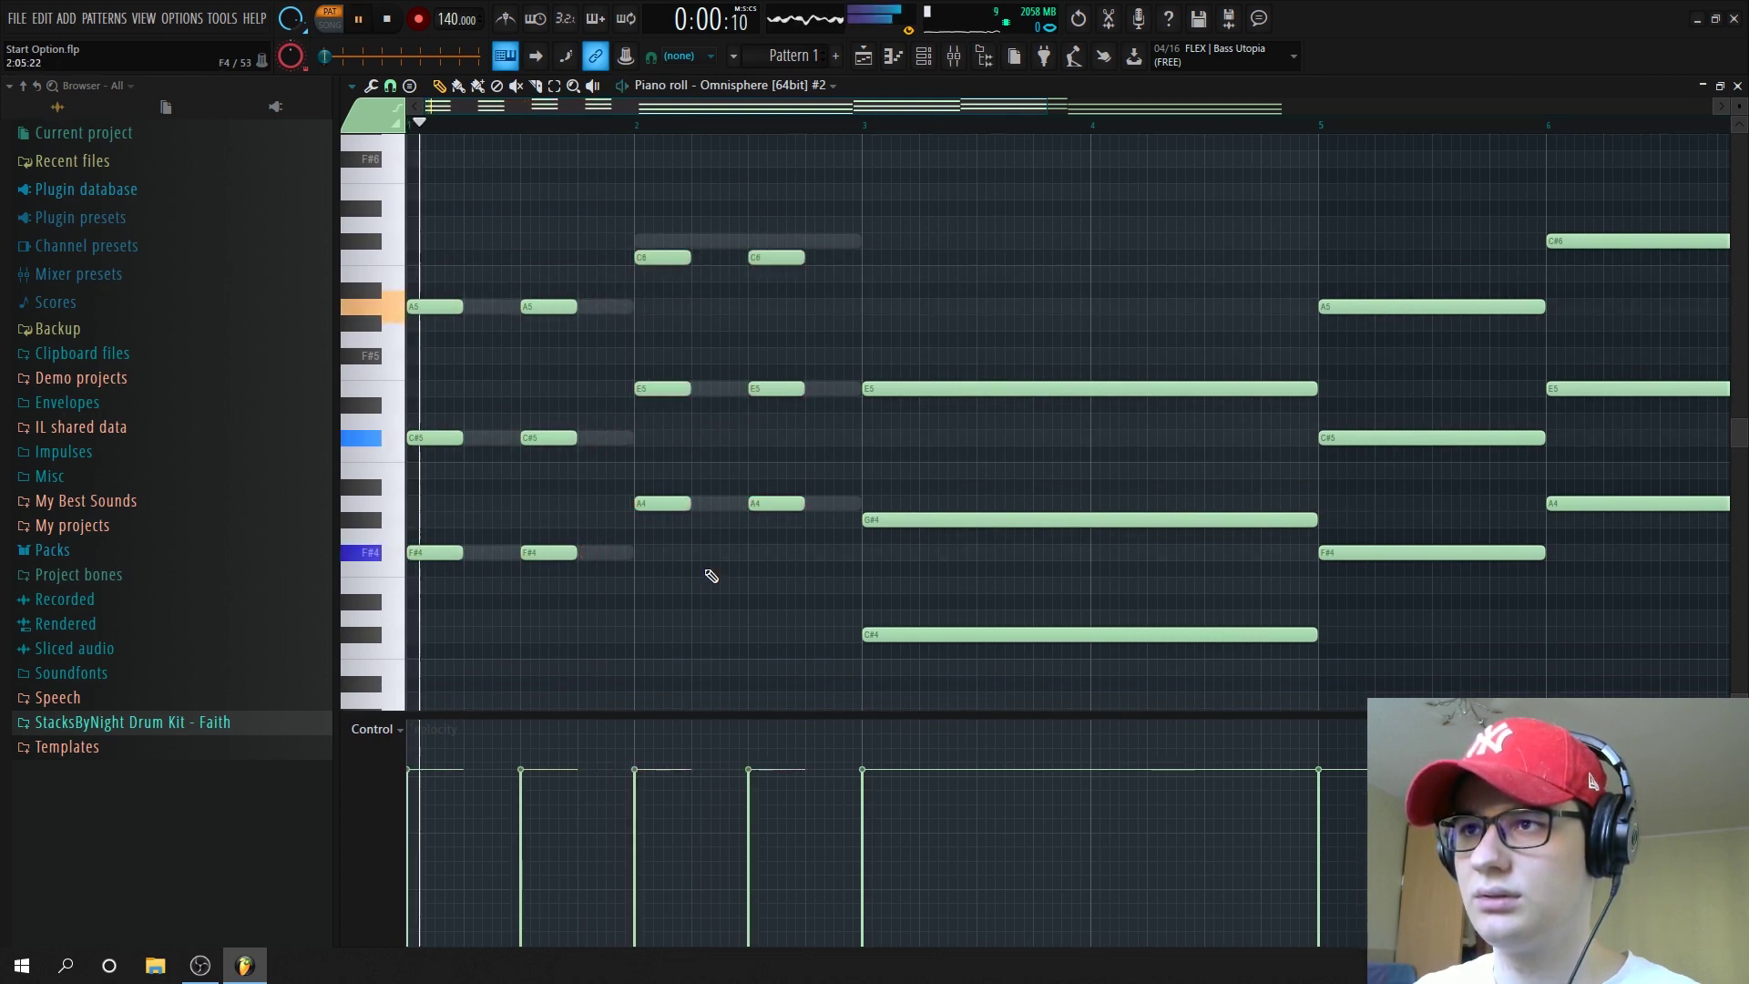
Raise the top notes of both bar 2 stabs to C#6, aligned with the chord, and play the pattern
left_click_drag(808, 227, 665, 243)
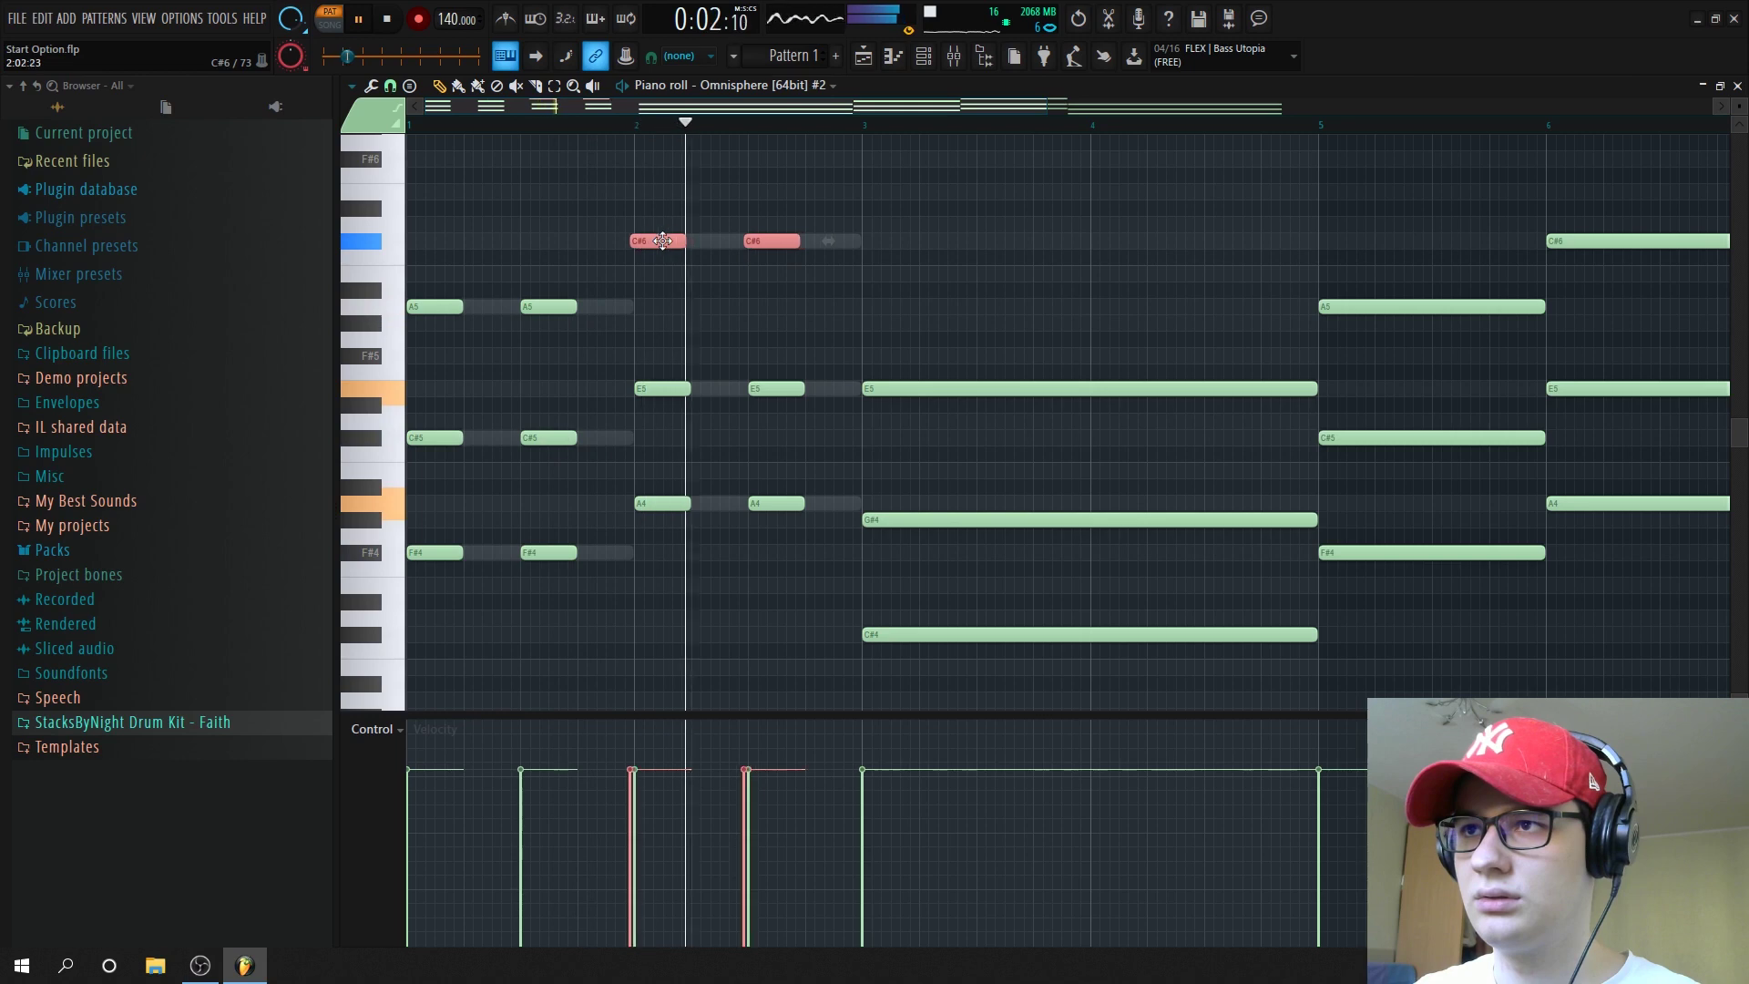
scroll(659, 242, "up", 3)
key("space")
key("space")
scroll(742, 332, "down", 3)
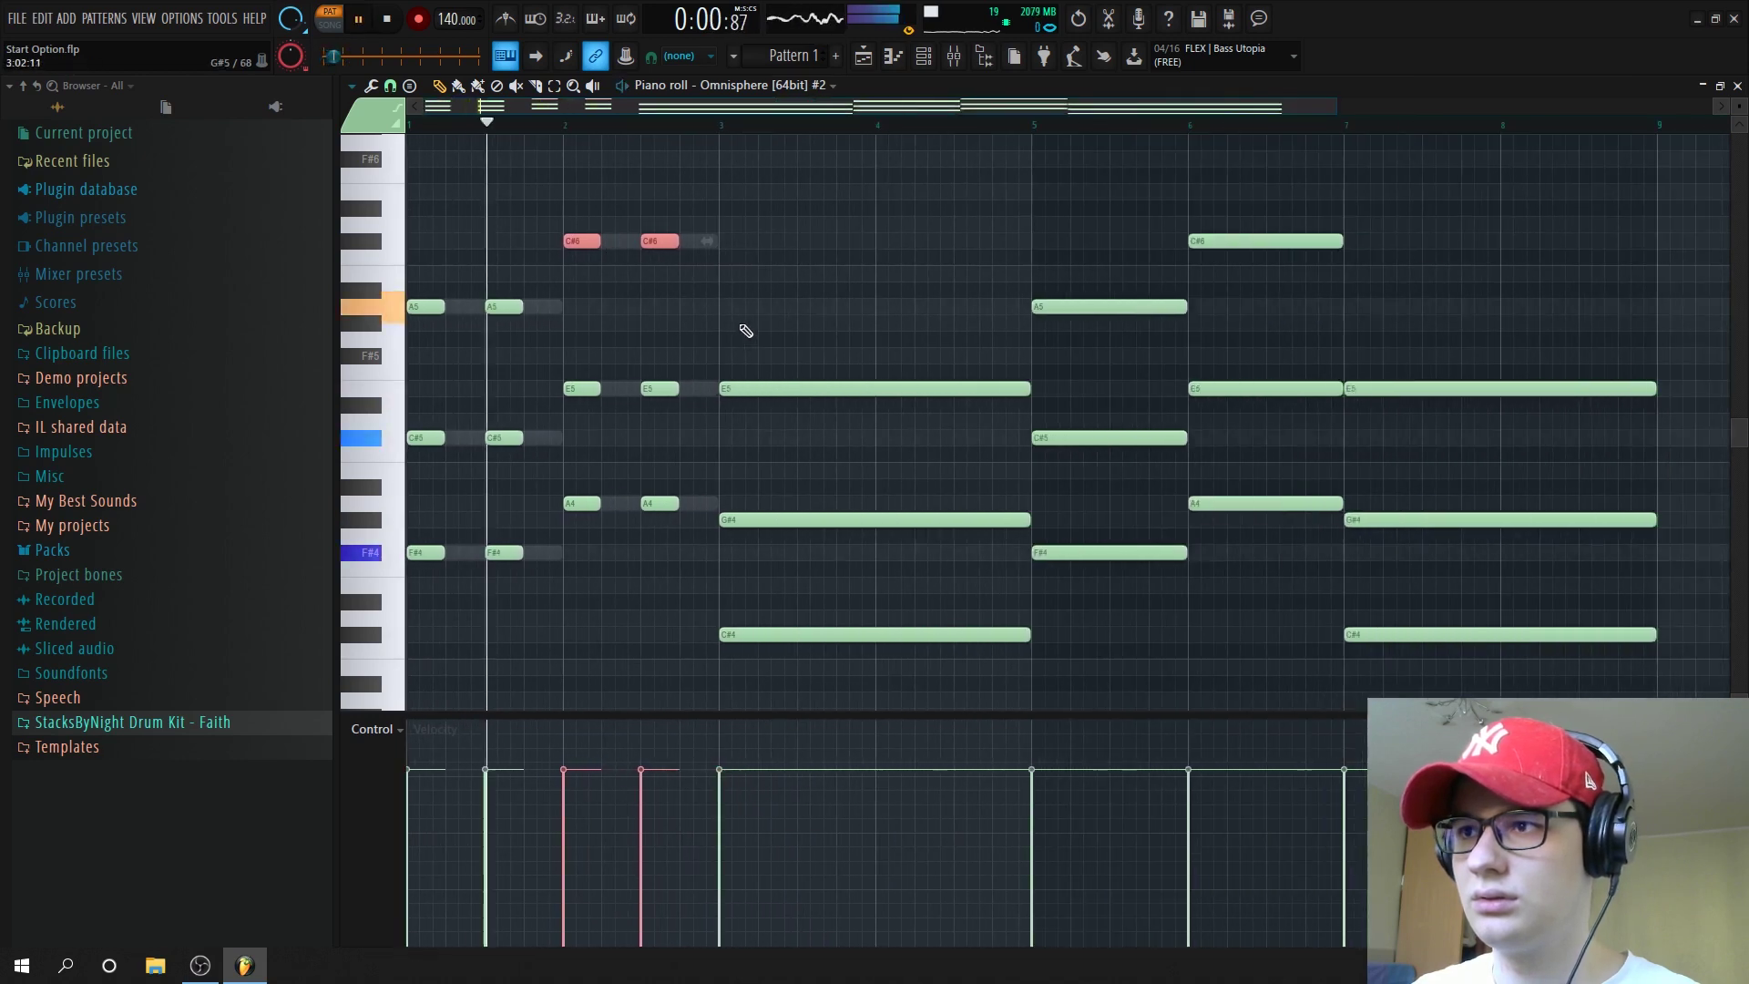
left_click(800, 305)
Shorten the bar 3 chord to one-beat notes and repeat it on beat 3 of that bar
left_click_drag(749, 361, 665, 693)
scroll(550, 461, "up", 3)
key("space")
left_click_drag(1442, 392, 880, 428)
key("ctrl+b")
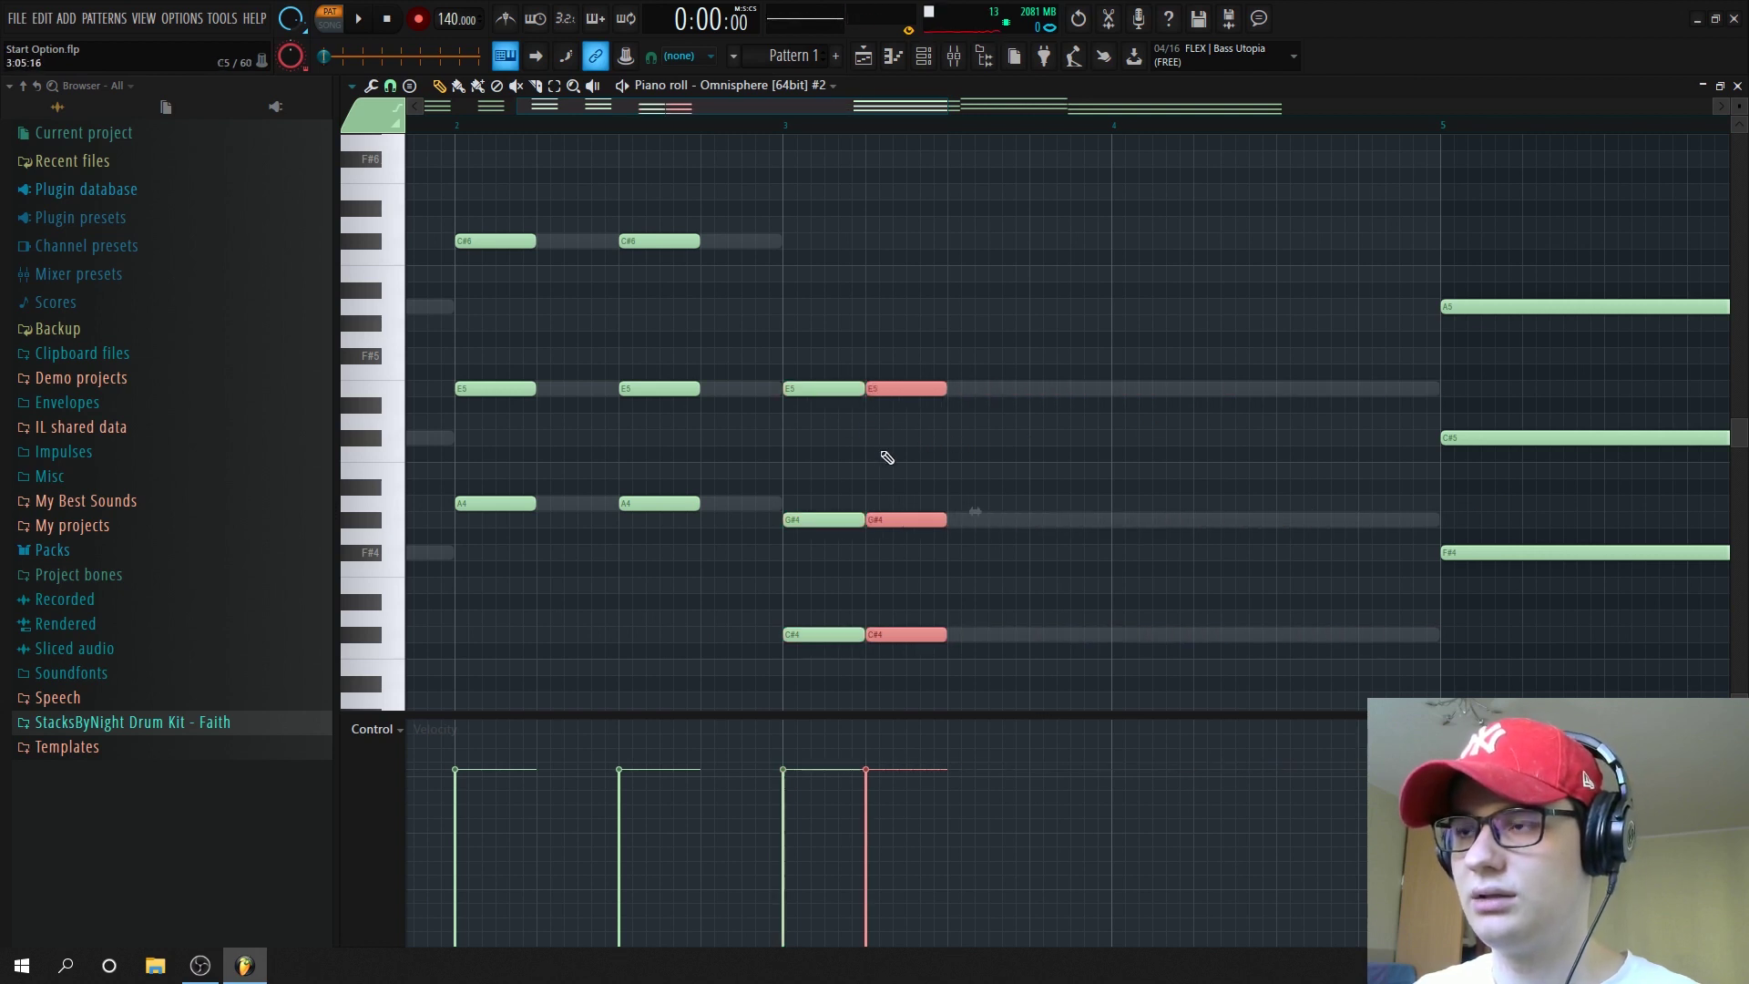
left_click_drag(911, 386, 989, 391)
Copy the two bar 3 stabs onto beats 1 and 3 of bar 4
left_click_drag(1079, 355, 784, 645)
key("ctrl+b")
left_click_drag(1043, 390, 1127, 390)
scroll(1175, 402, "down", 5)
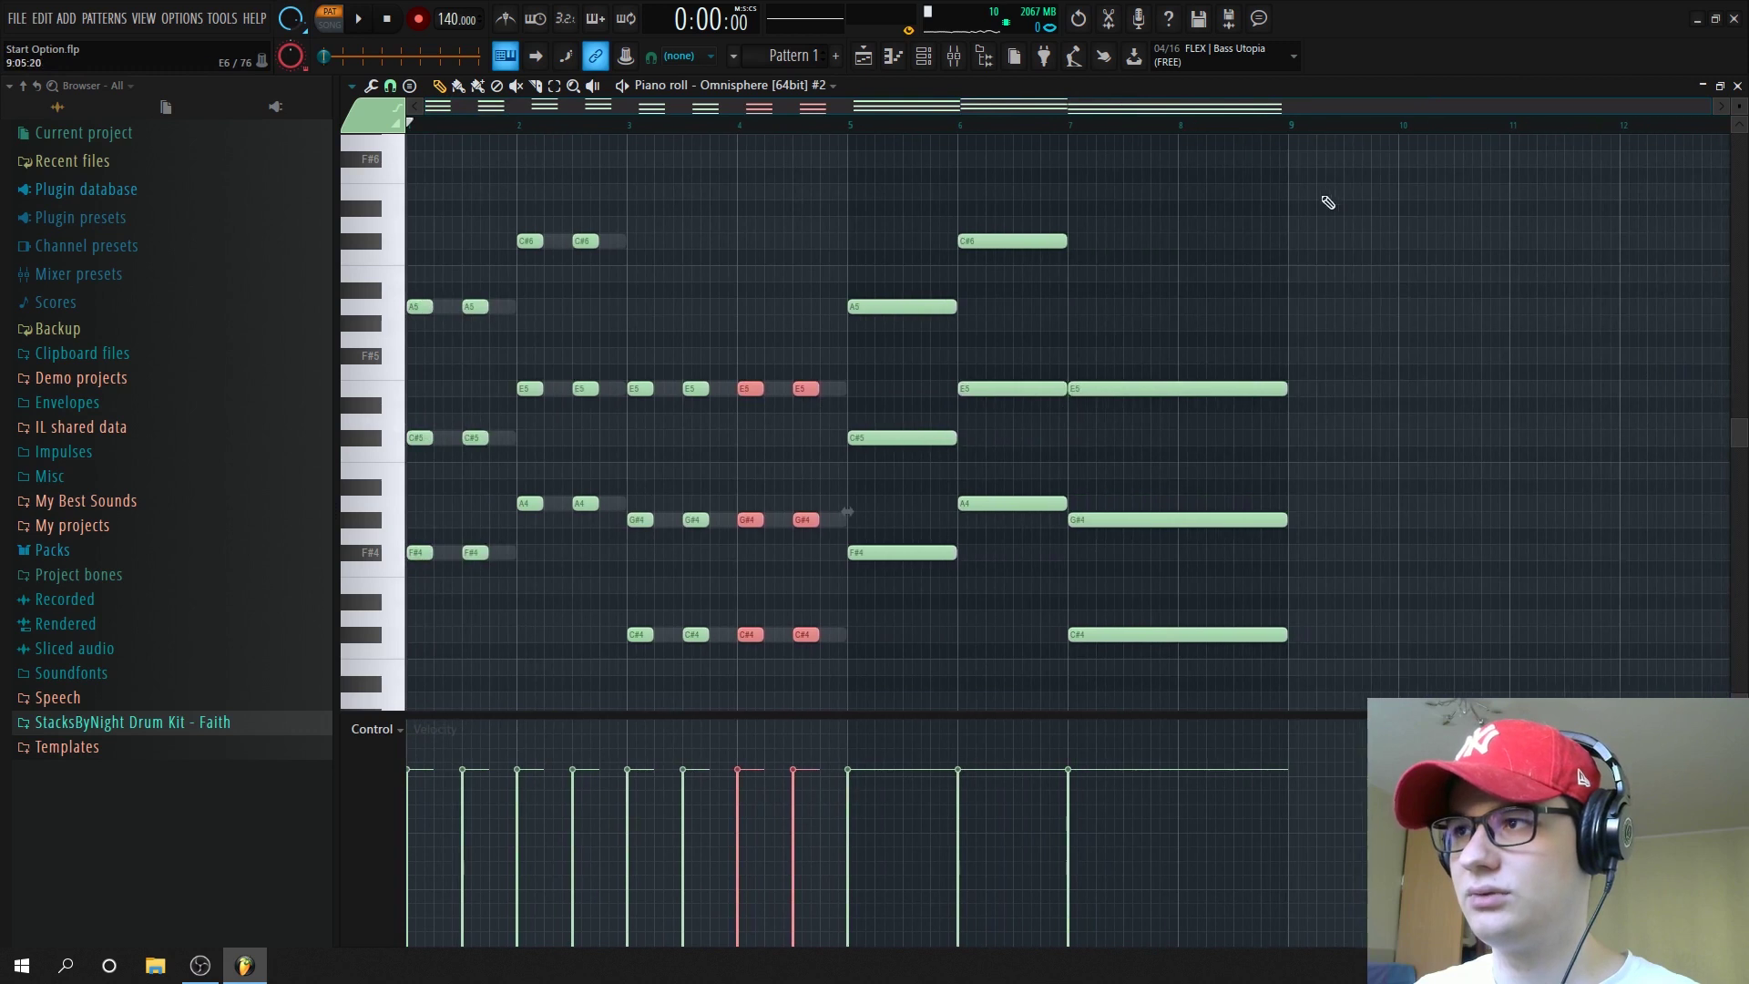
Replace the long chords in bars 5 to 8 with a duplicate of the bars 1 to 4 stabs and play it
left_click_drag(1326, 188, 882, 703)
key("Delete")
key("ctrl+b")
left_click(900, 629, "ctrl")
key("space")
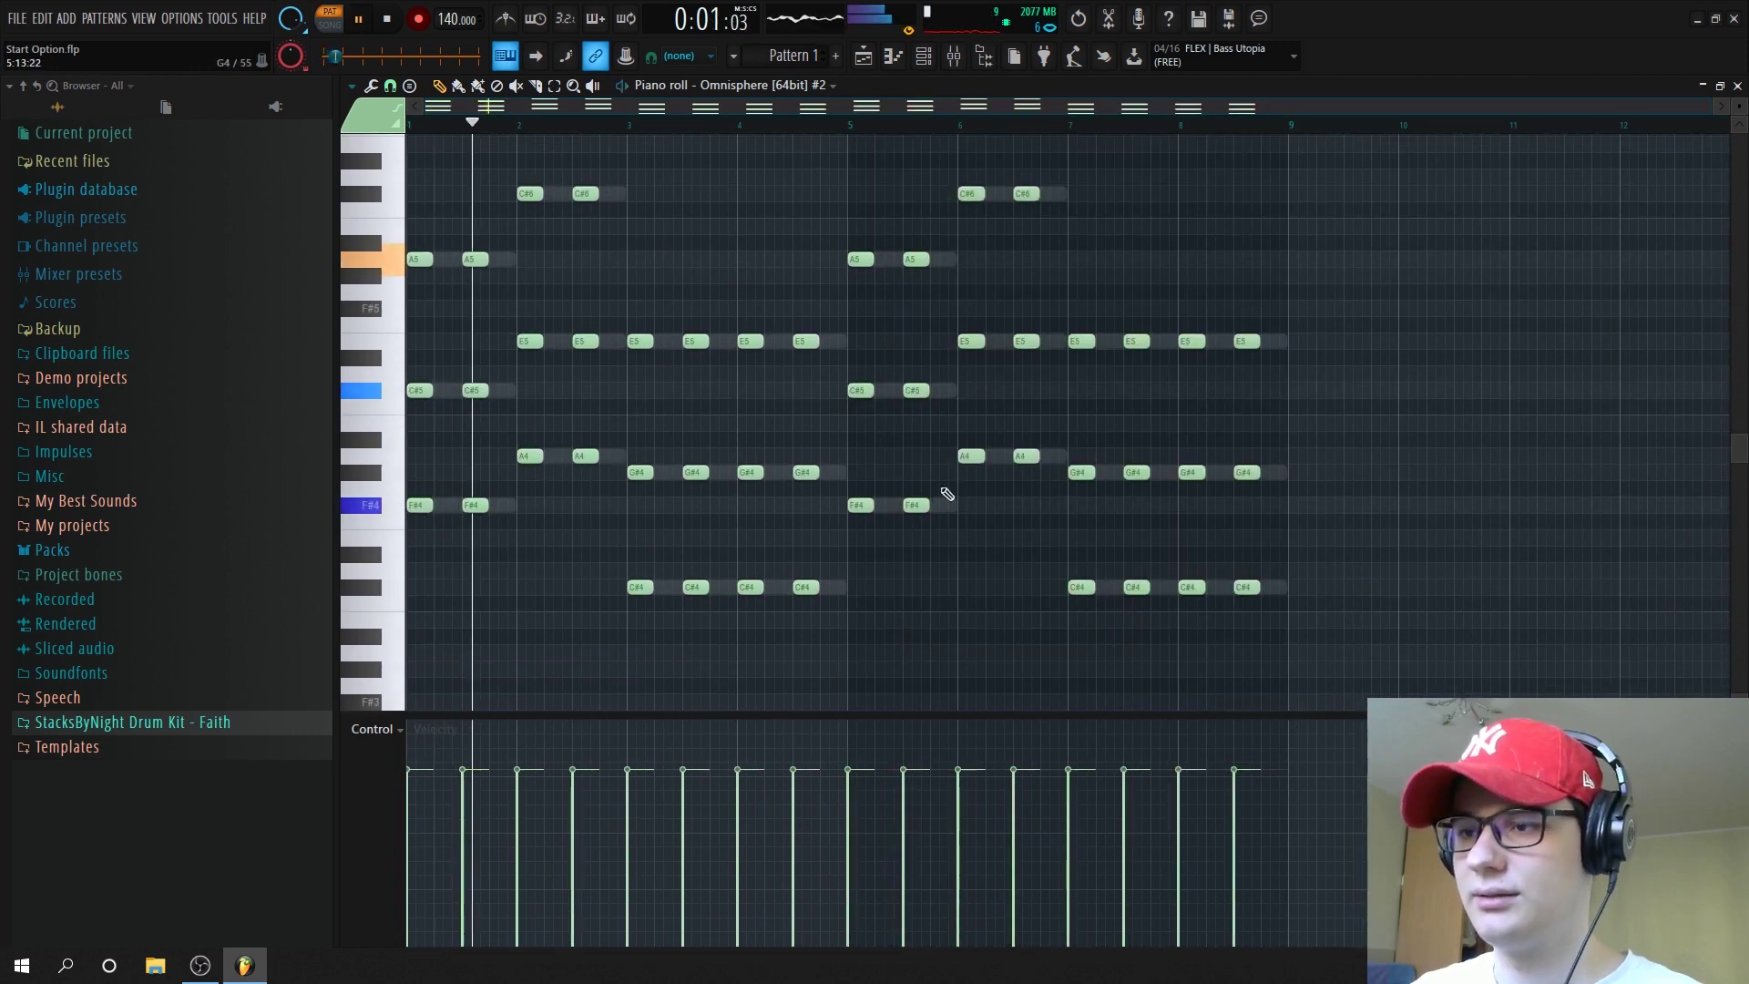
Try a lower volume for the first Omnisphere channel in the channel rack and reset it
left_click(926, 57)
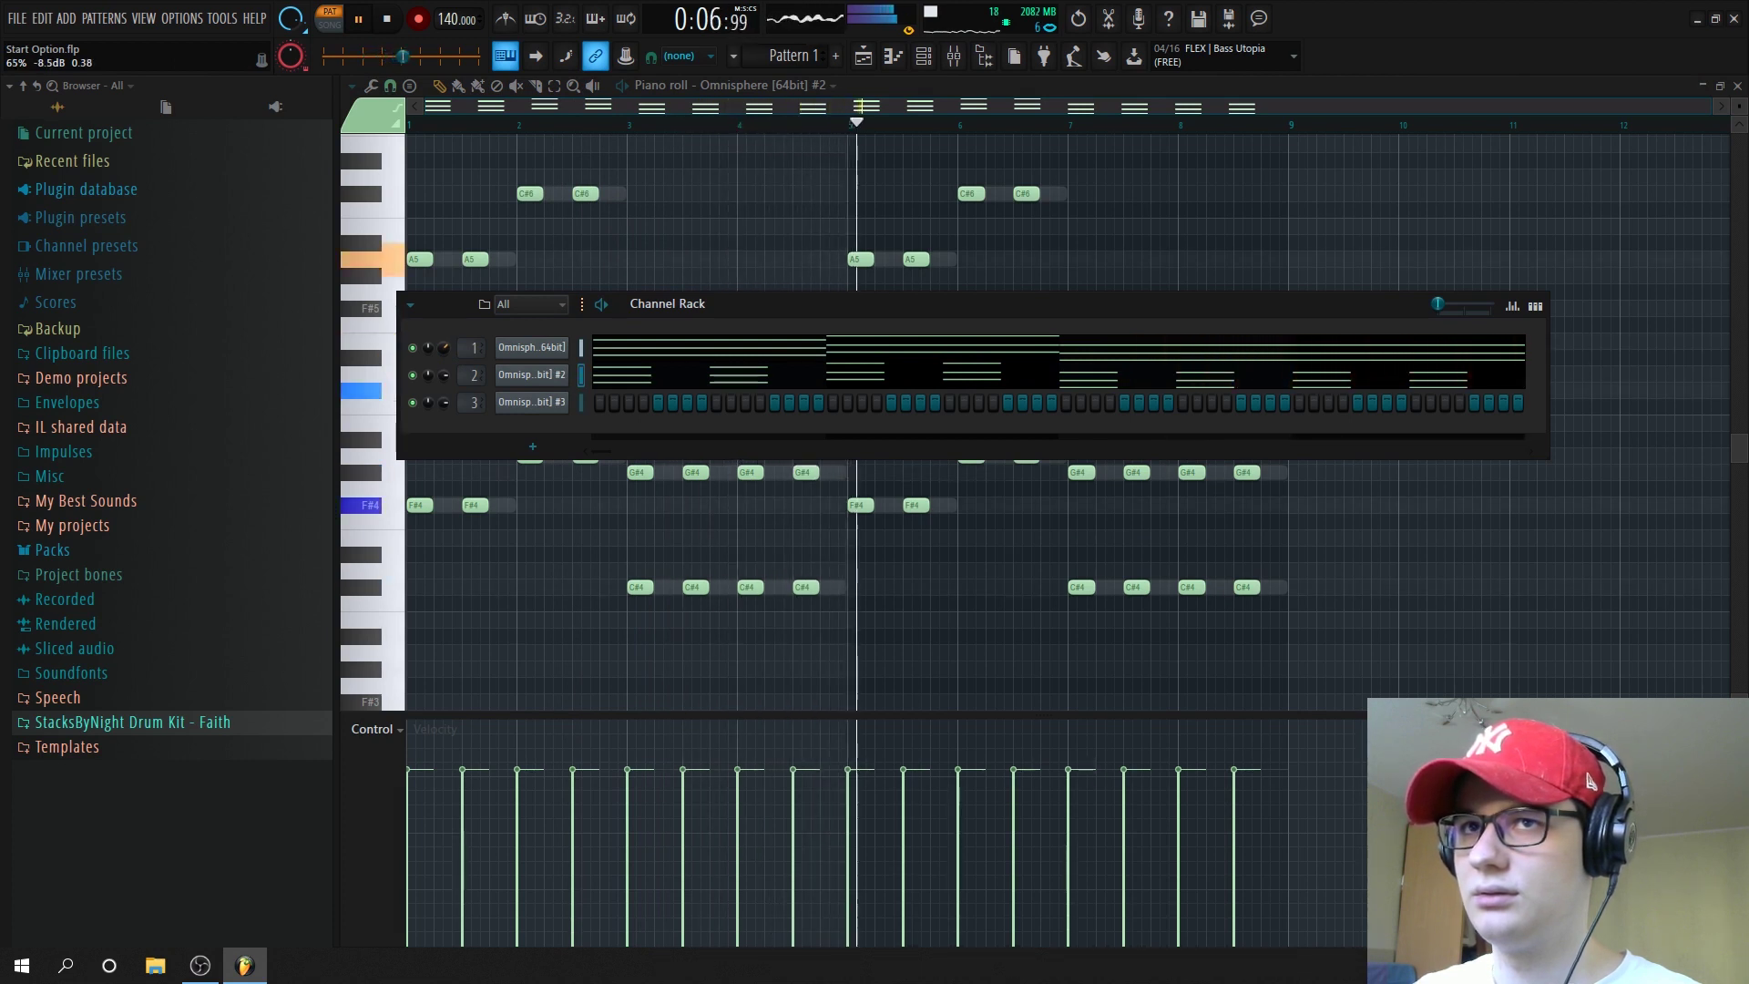
right_click(448, 347)
left_click(456, 352)
Lower the Insert 1 and Insert 2 faders in the mixer, with Insert 2 at about -7.6 dB
left_click(954, 57)
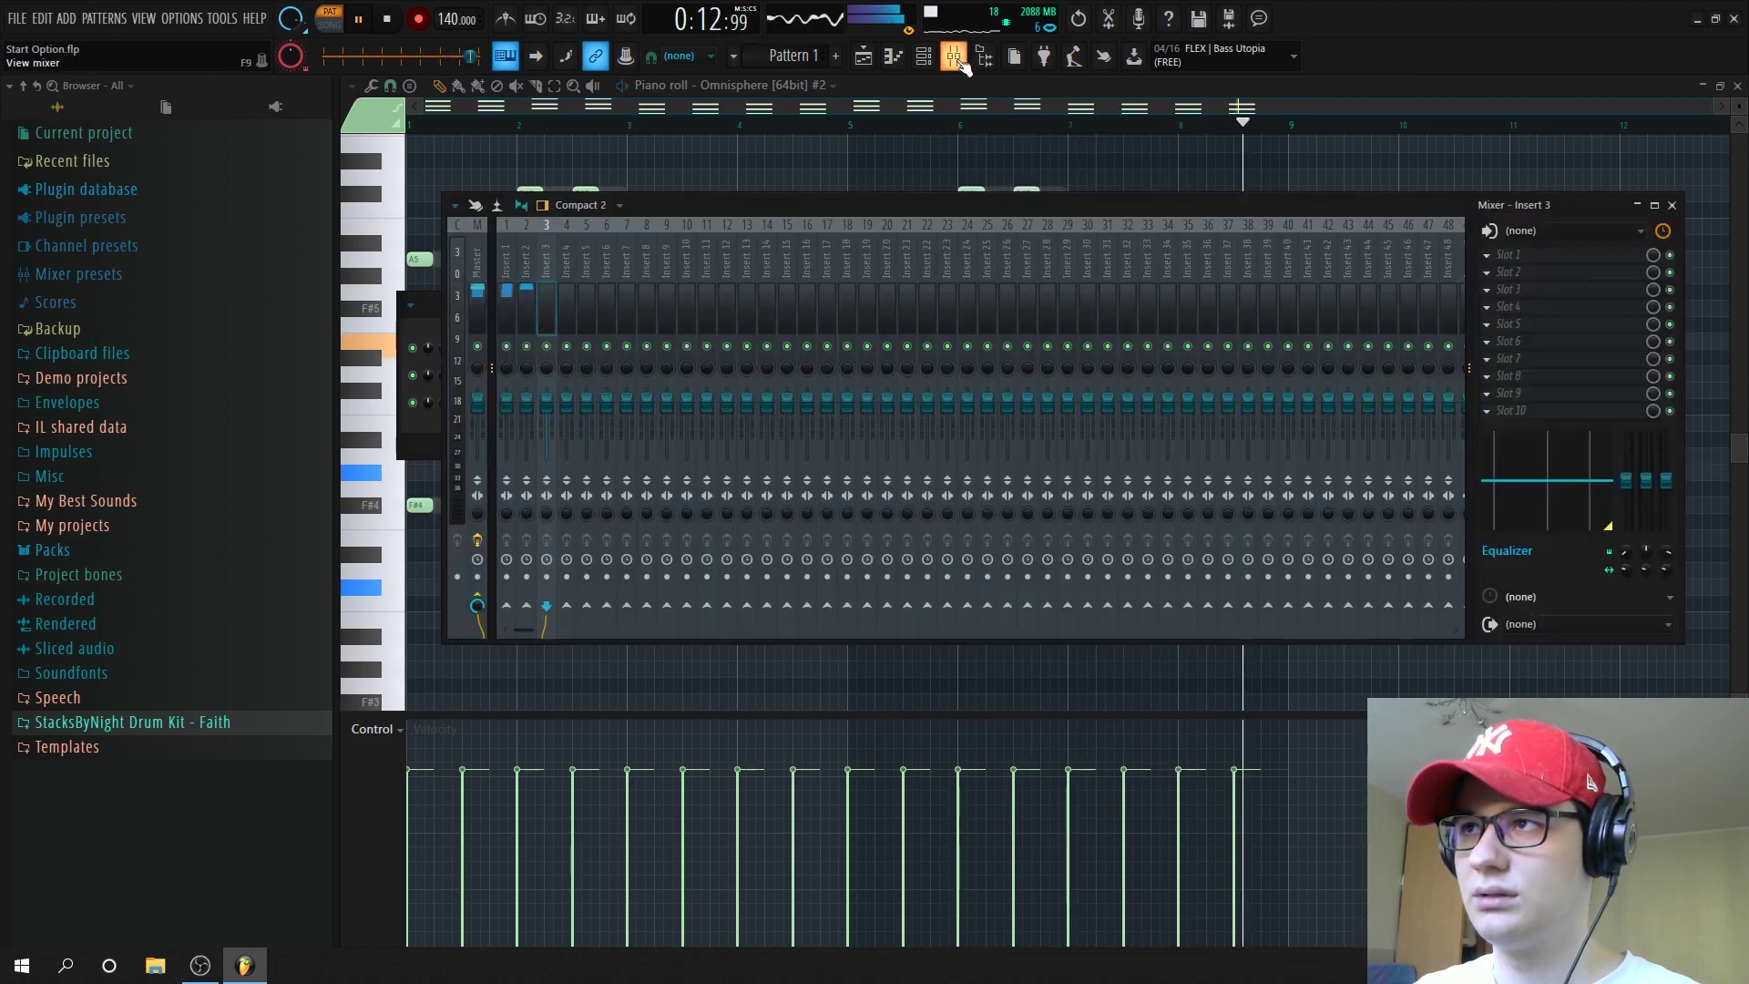
left_click_drag(516, 401, 515, 416)
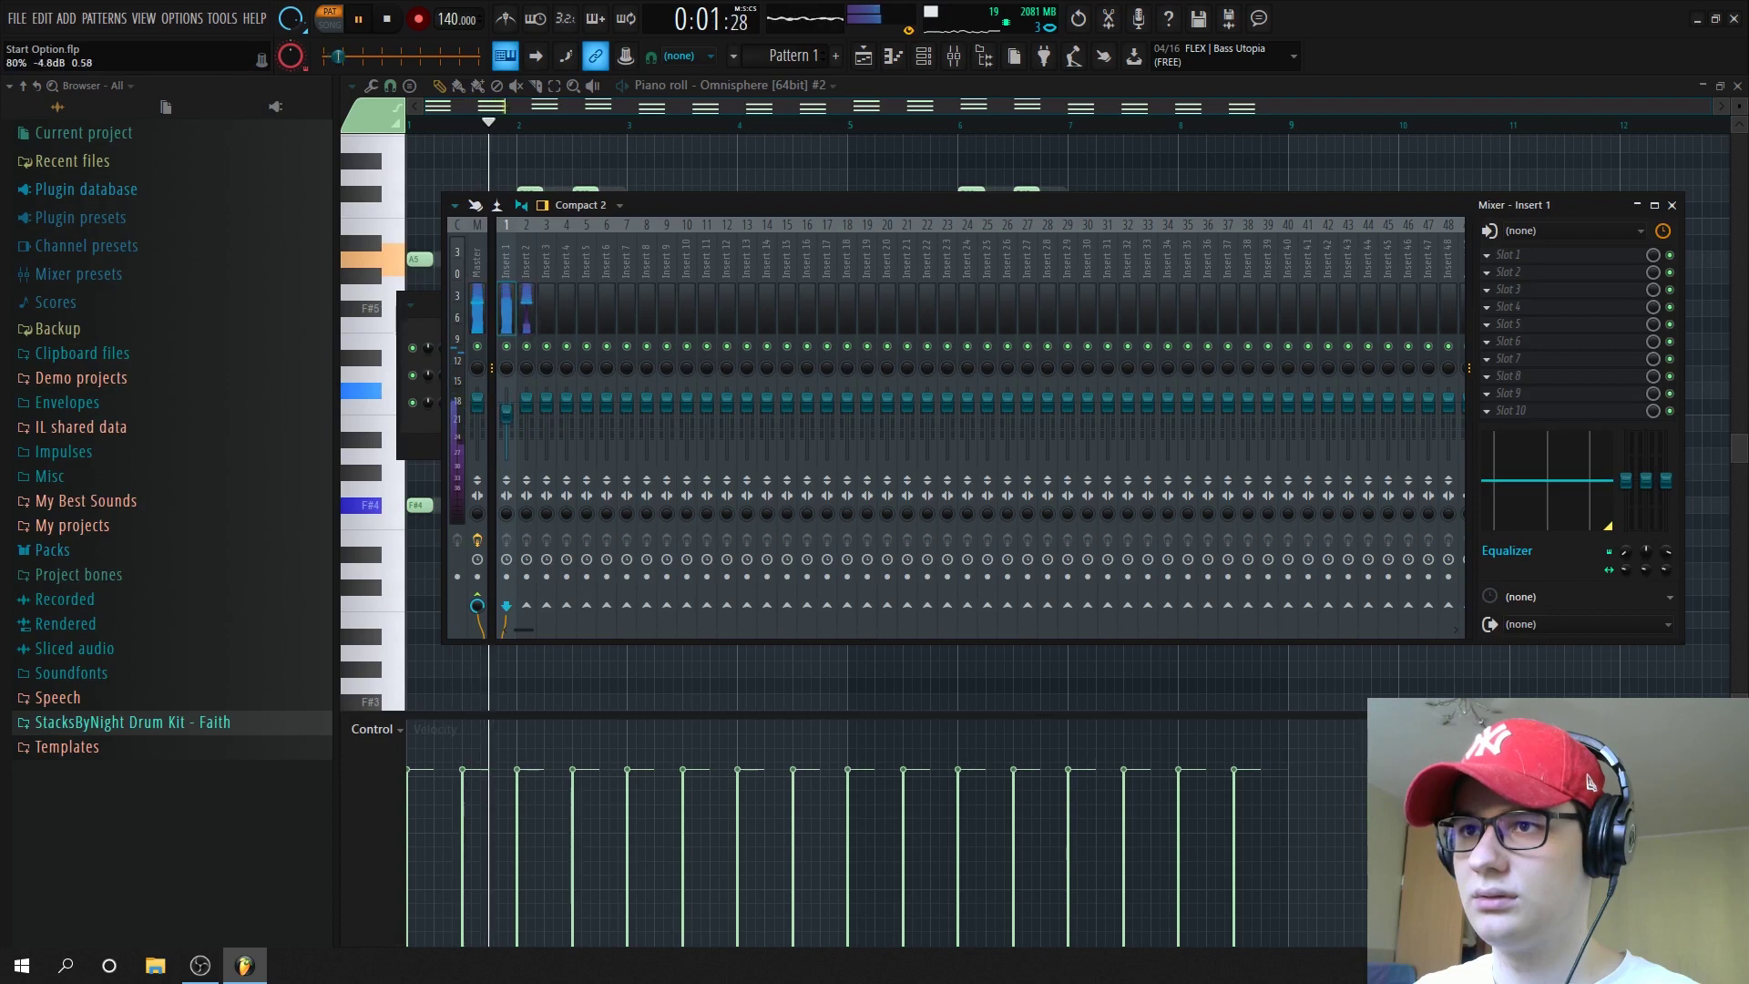
left_click_drag(526, 401, 527, 417)
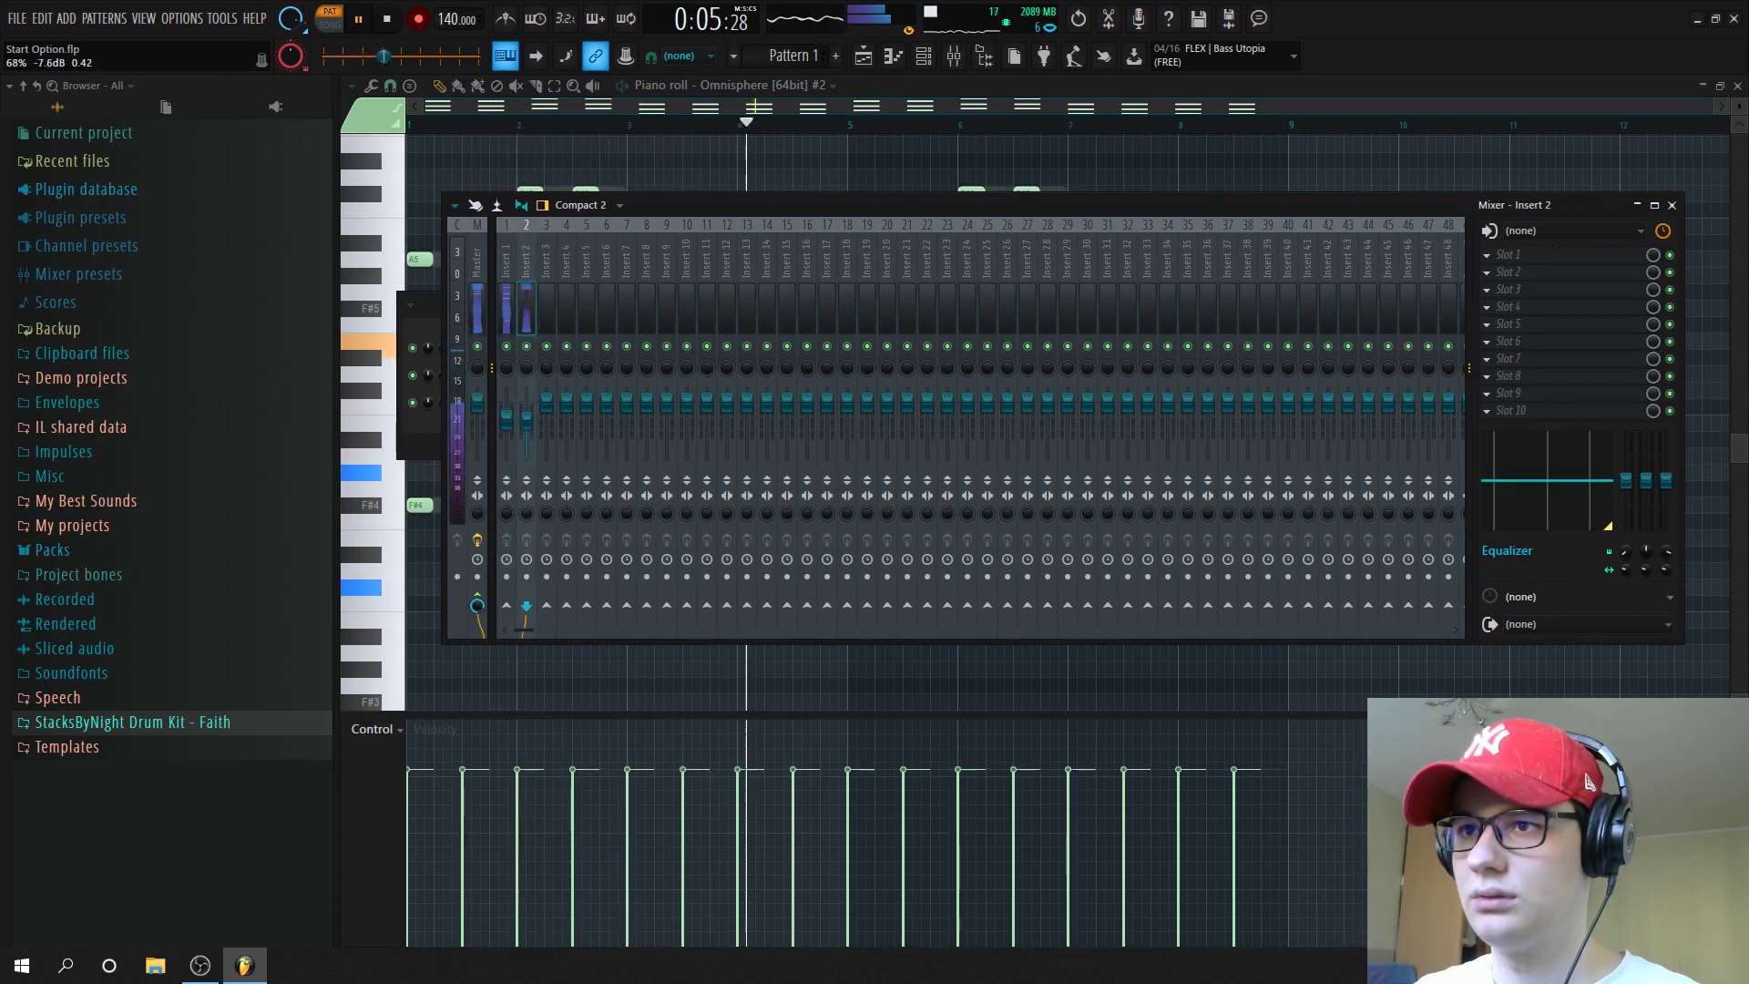
Open the empty piano roll of the third Omnisphere channel from the channel rack, focused on the first bars
left_click(935, 58)
right_click(499, 393)
left_click(576, 405)
scroll(440, 366, "up", 4)
left_click_drag(583, 375, 47, 399)
scroll(468, 388, "up", 3)
right_click(449, 526)
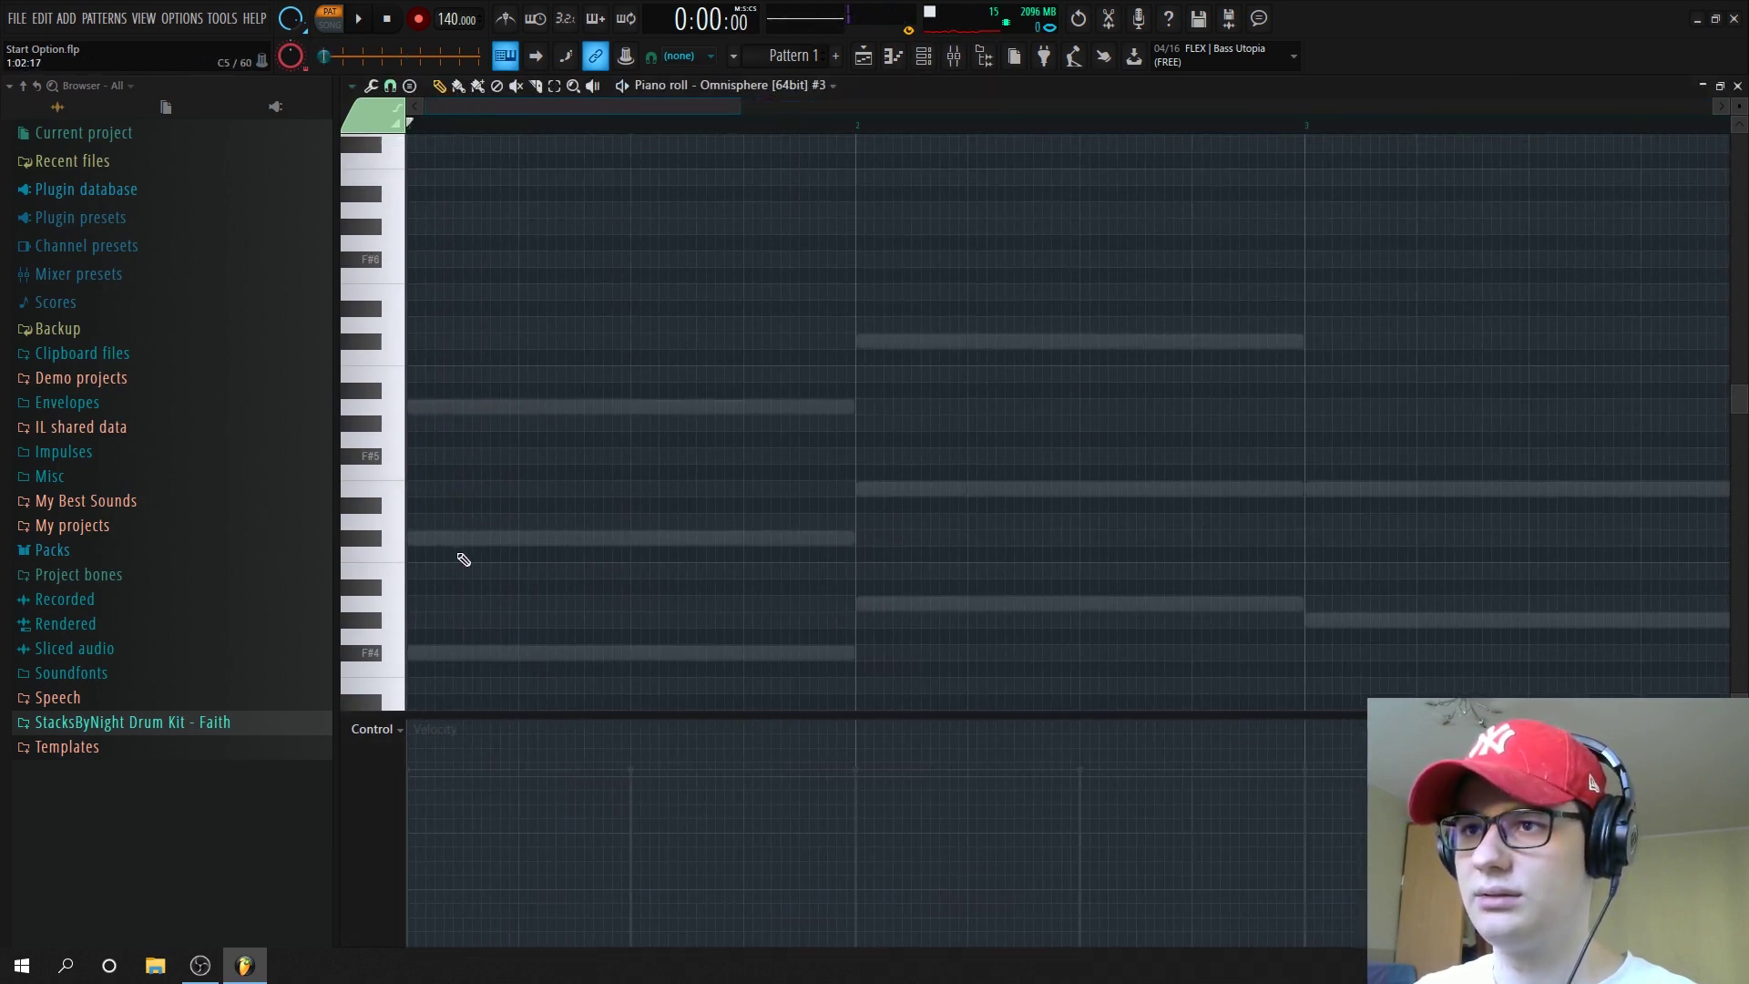
Write the bar 1 melody with one-beat A5, C#6 and A5 notes on beats 2, 3 and 4, listening along
left_click(537, 407)
scroll(569, 402, "down", 3)
key("space")
left_click_drag(556, 383, 572, 334)
left_click(637, 407)
key("space")
Continue the melody in bar 2 with one-beat E6 and C#6 notes on beats 1 and 2, and play it
scroll(706, 414, "down", 2)
left_click(638, 325)
key("space")
left_click_drag(642, 328, 631, 292)
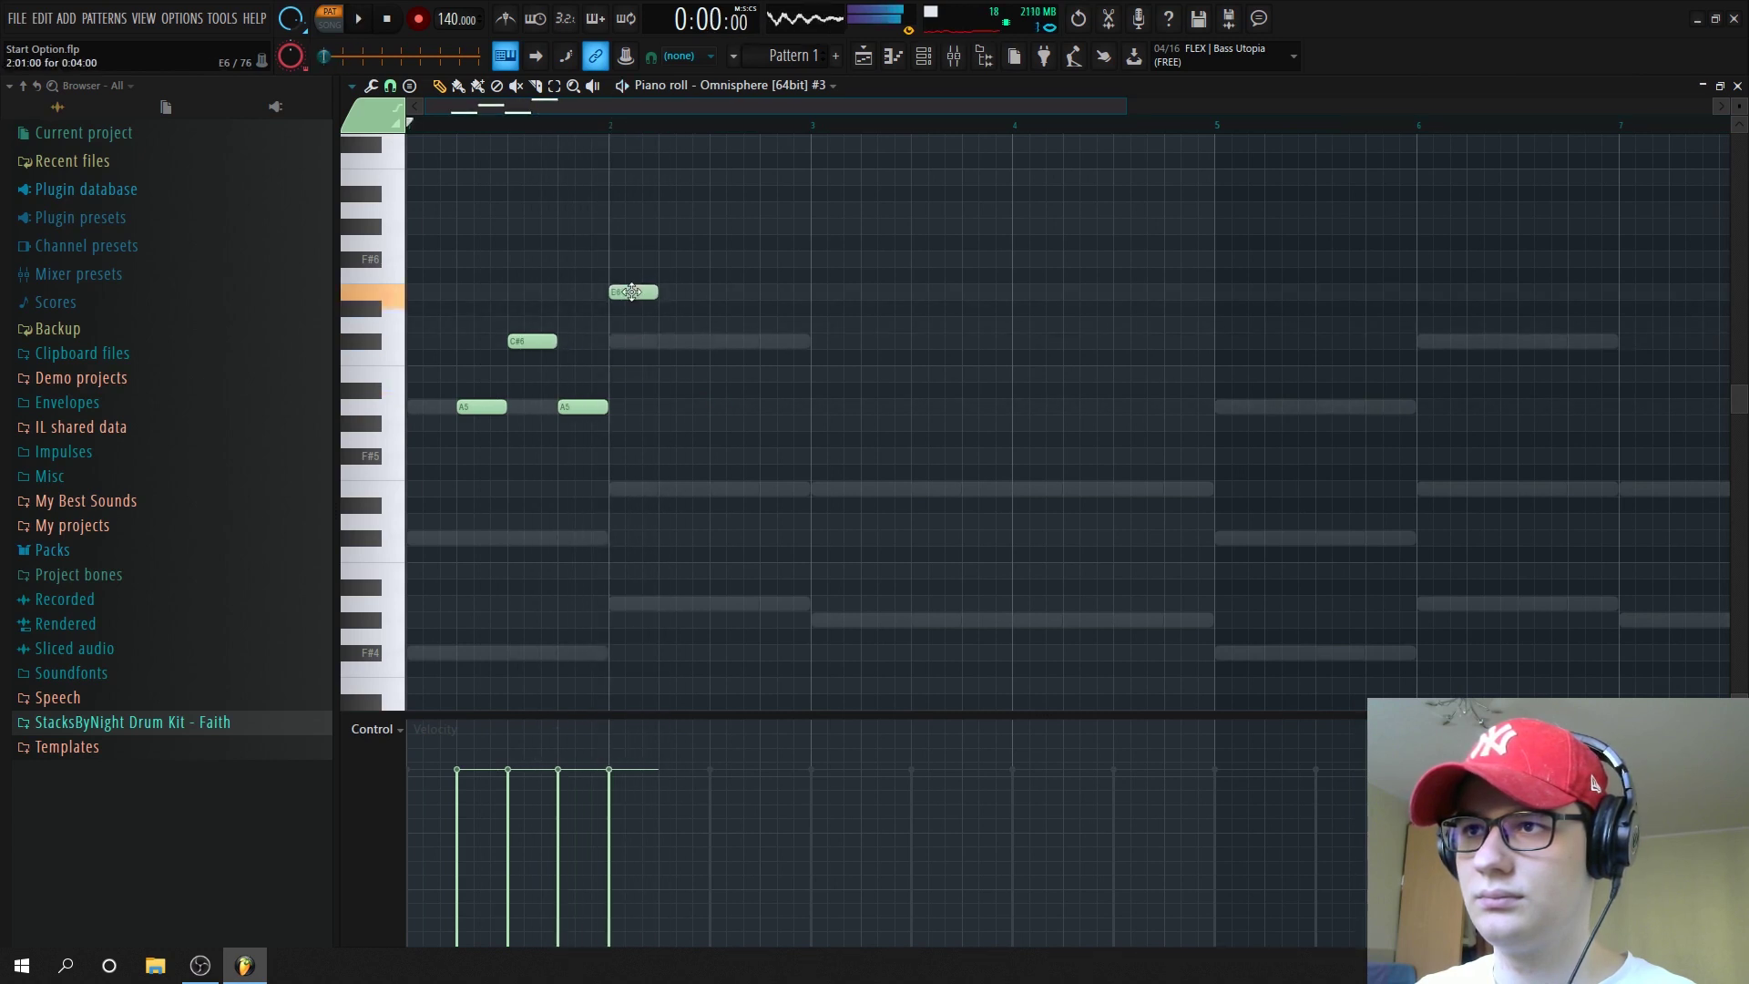
left_click(677, 488)
key("space")
left_click_drag(677, 488, 682, 333)
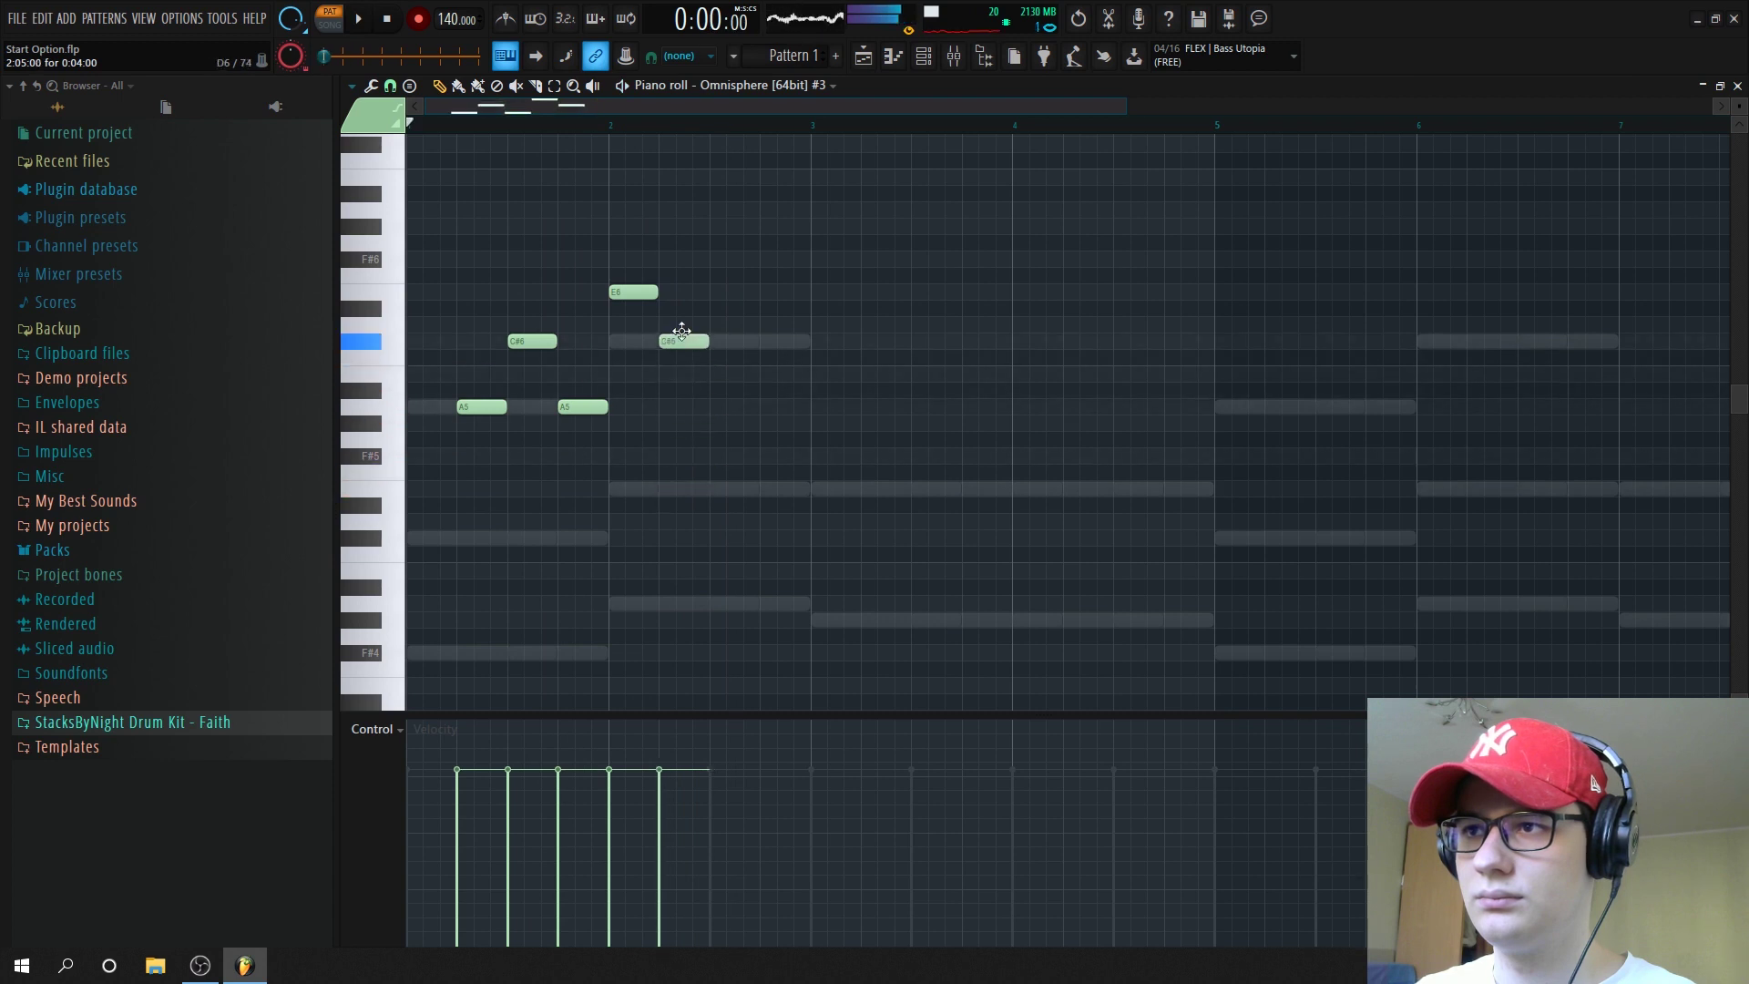
key("space")
scroll(644, 359, "up", 2, "ctrl")
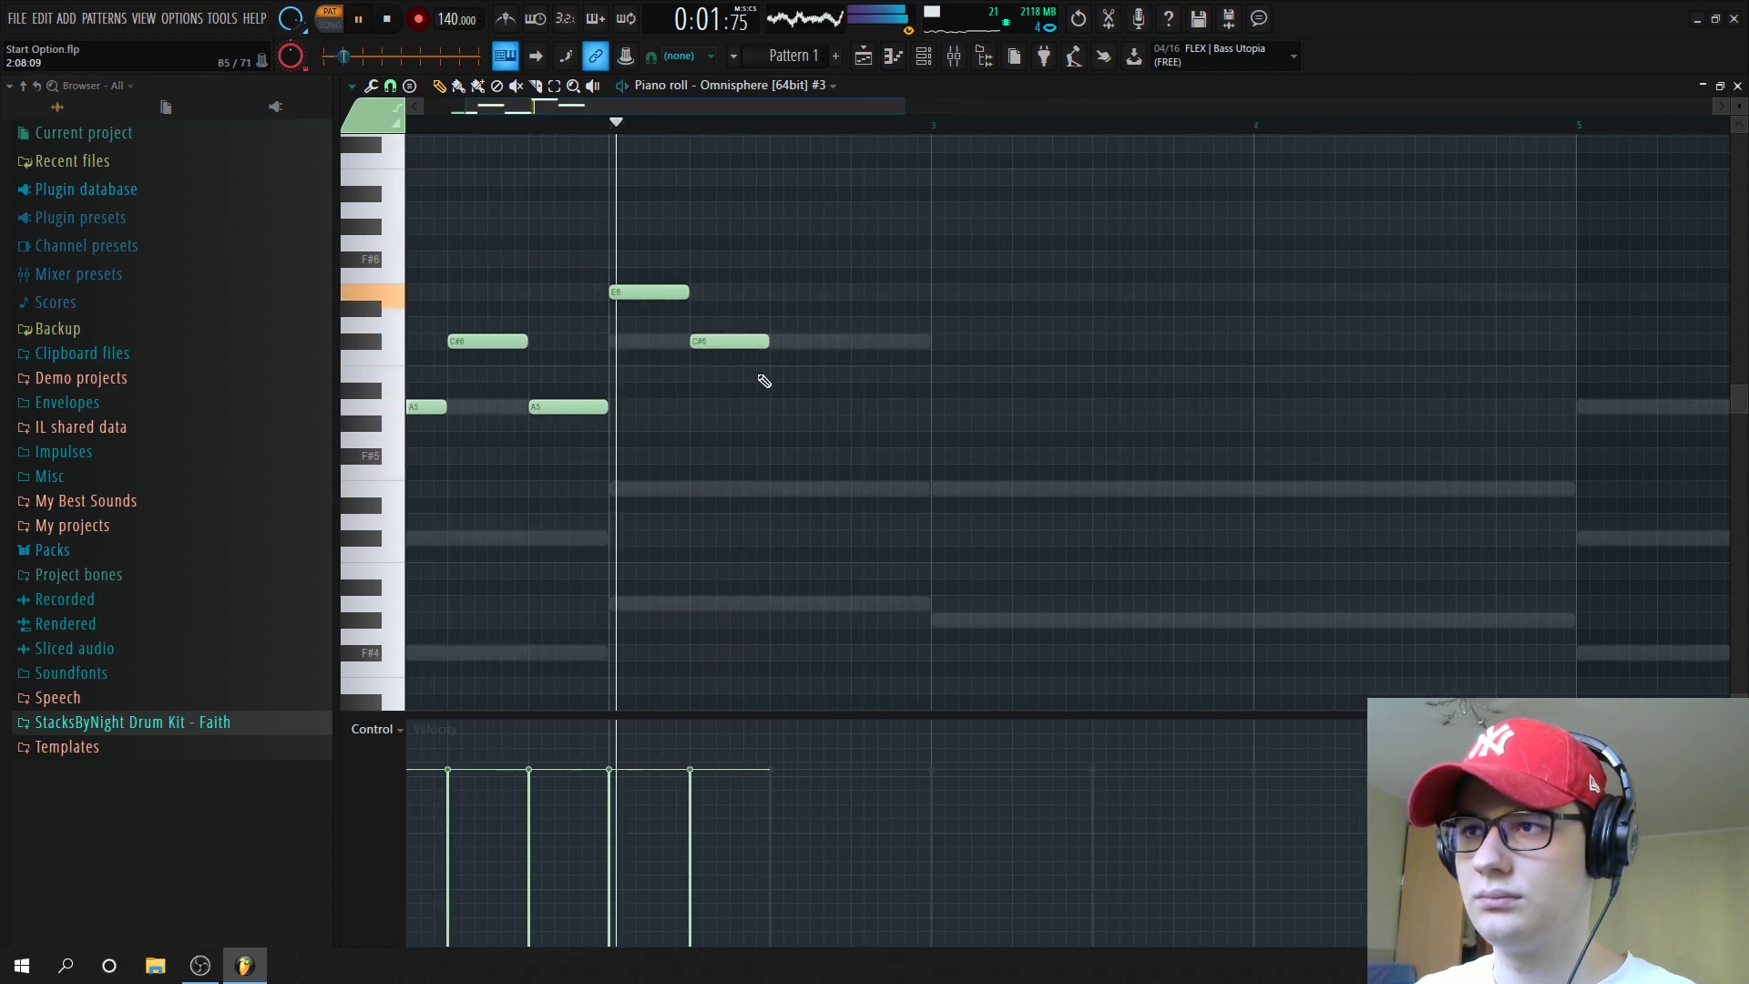
Try an E6 note on beat 4 of bar 2 and listen to it
scroll(813, 368, "down", 2, "ctrl")
left_click(797, 310)
key("space")
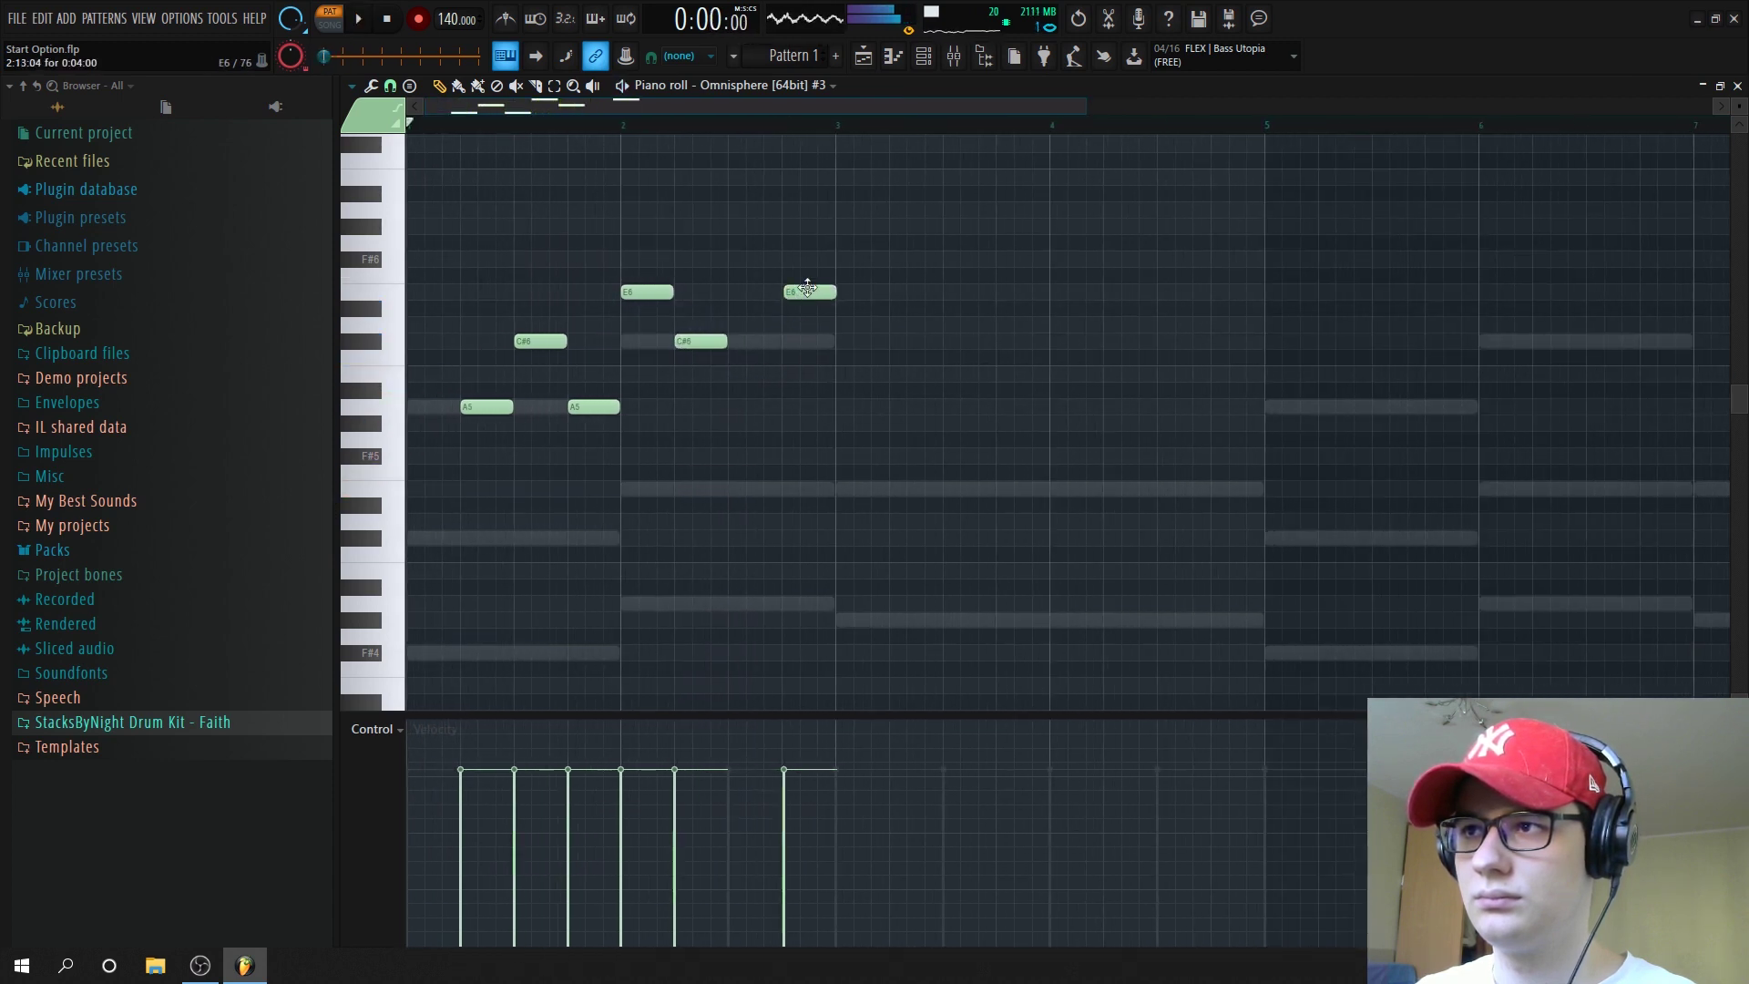
scroll(742, 344, "down", 2, "ctrl")
key("space")
Lower the Insert 3 fader in the mixer to about -6.6 dB during playback
left_click(953, 58)
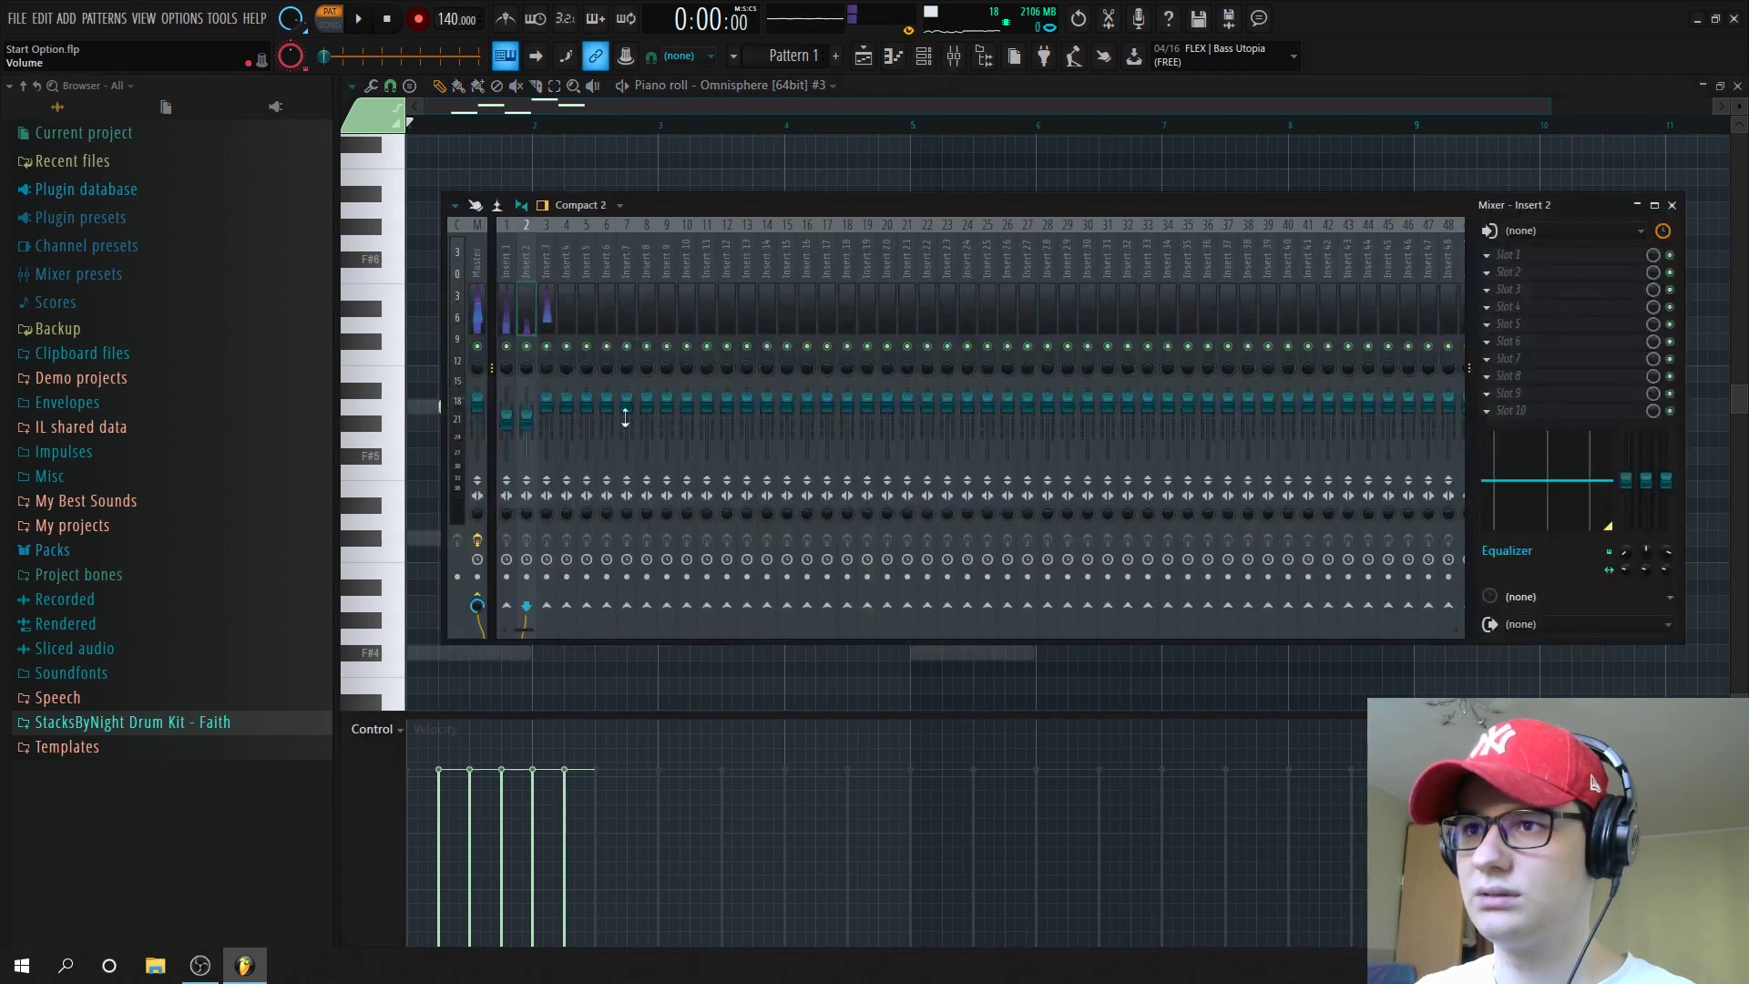
key("space")
left_click_drag(547, 405, 547, 422)
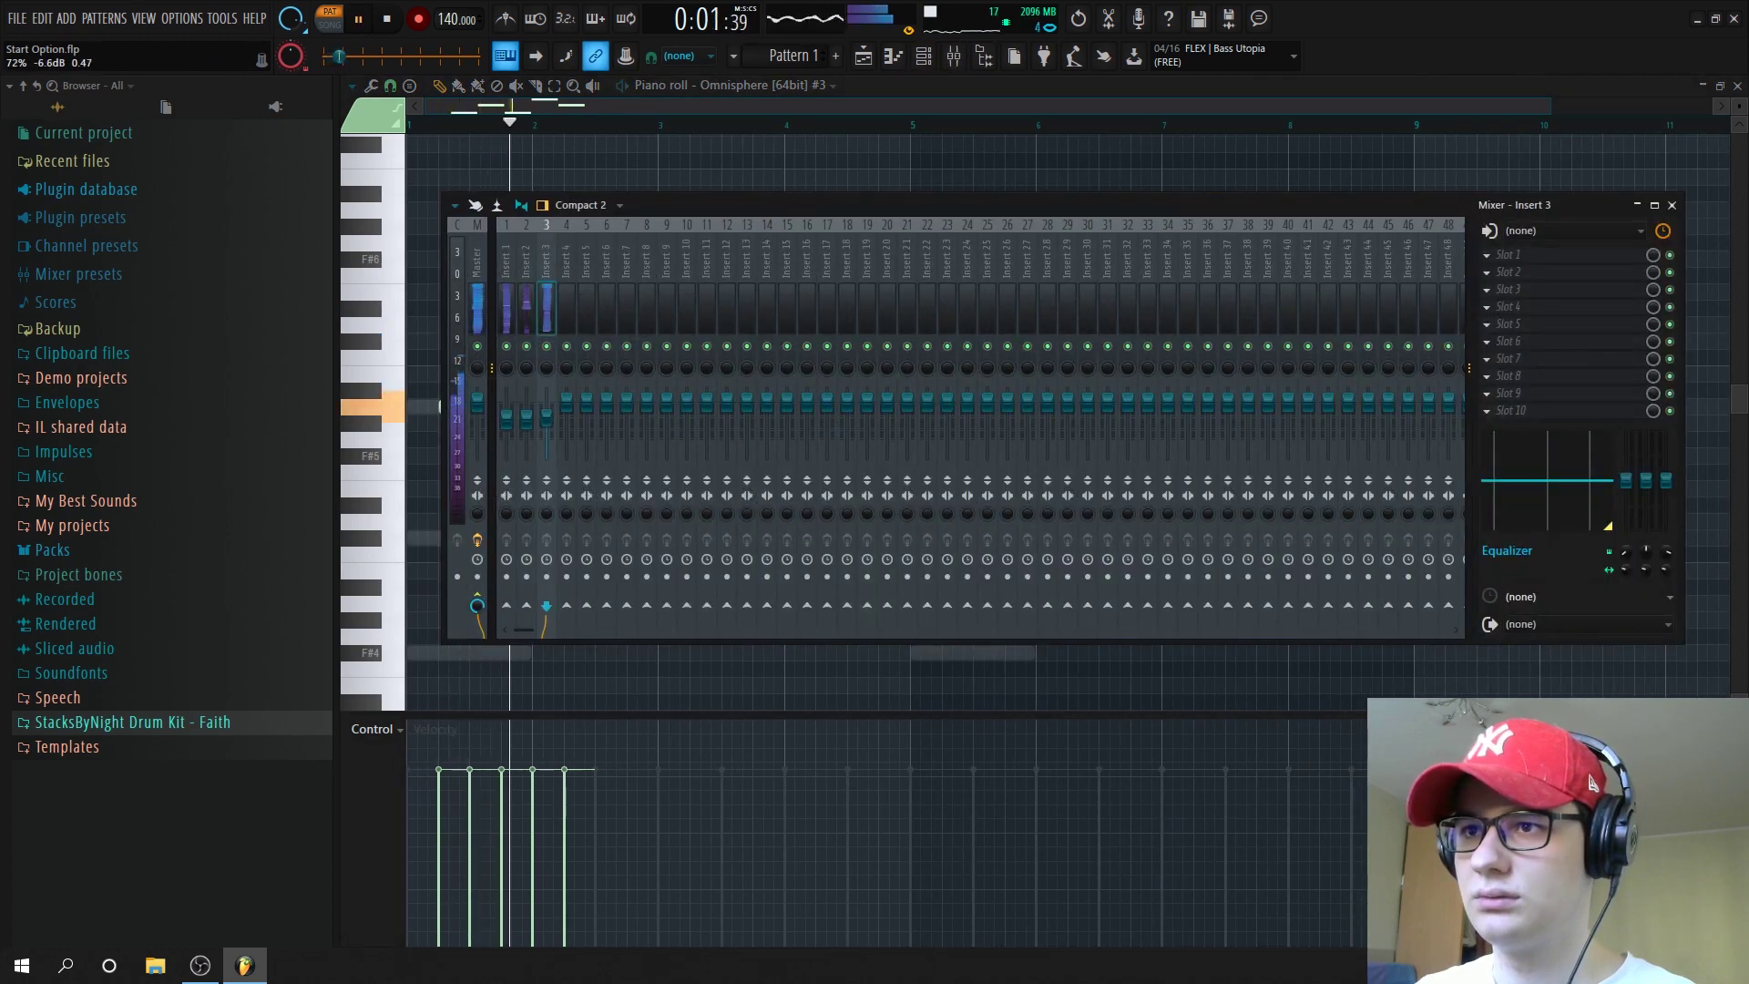
key("F9")
Add a one-beat A5 note on beat 4 of bar 2 and play the melody
scroll(687, 293, "up", 2, "ctrl")
key("space")
left_click_drag(645, 365, 703, 401)
key("space")
scroll(684, 396, "down", 2, "ctrl")
scroll(633, 414, "up", 1, "ctrl")
scroll(631, 415, "up", 1, "ctrl")
Try a G#5 note on beat 3 of bar 2, then remove it
left_click(635, 425)
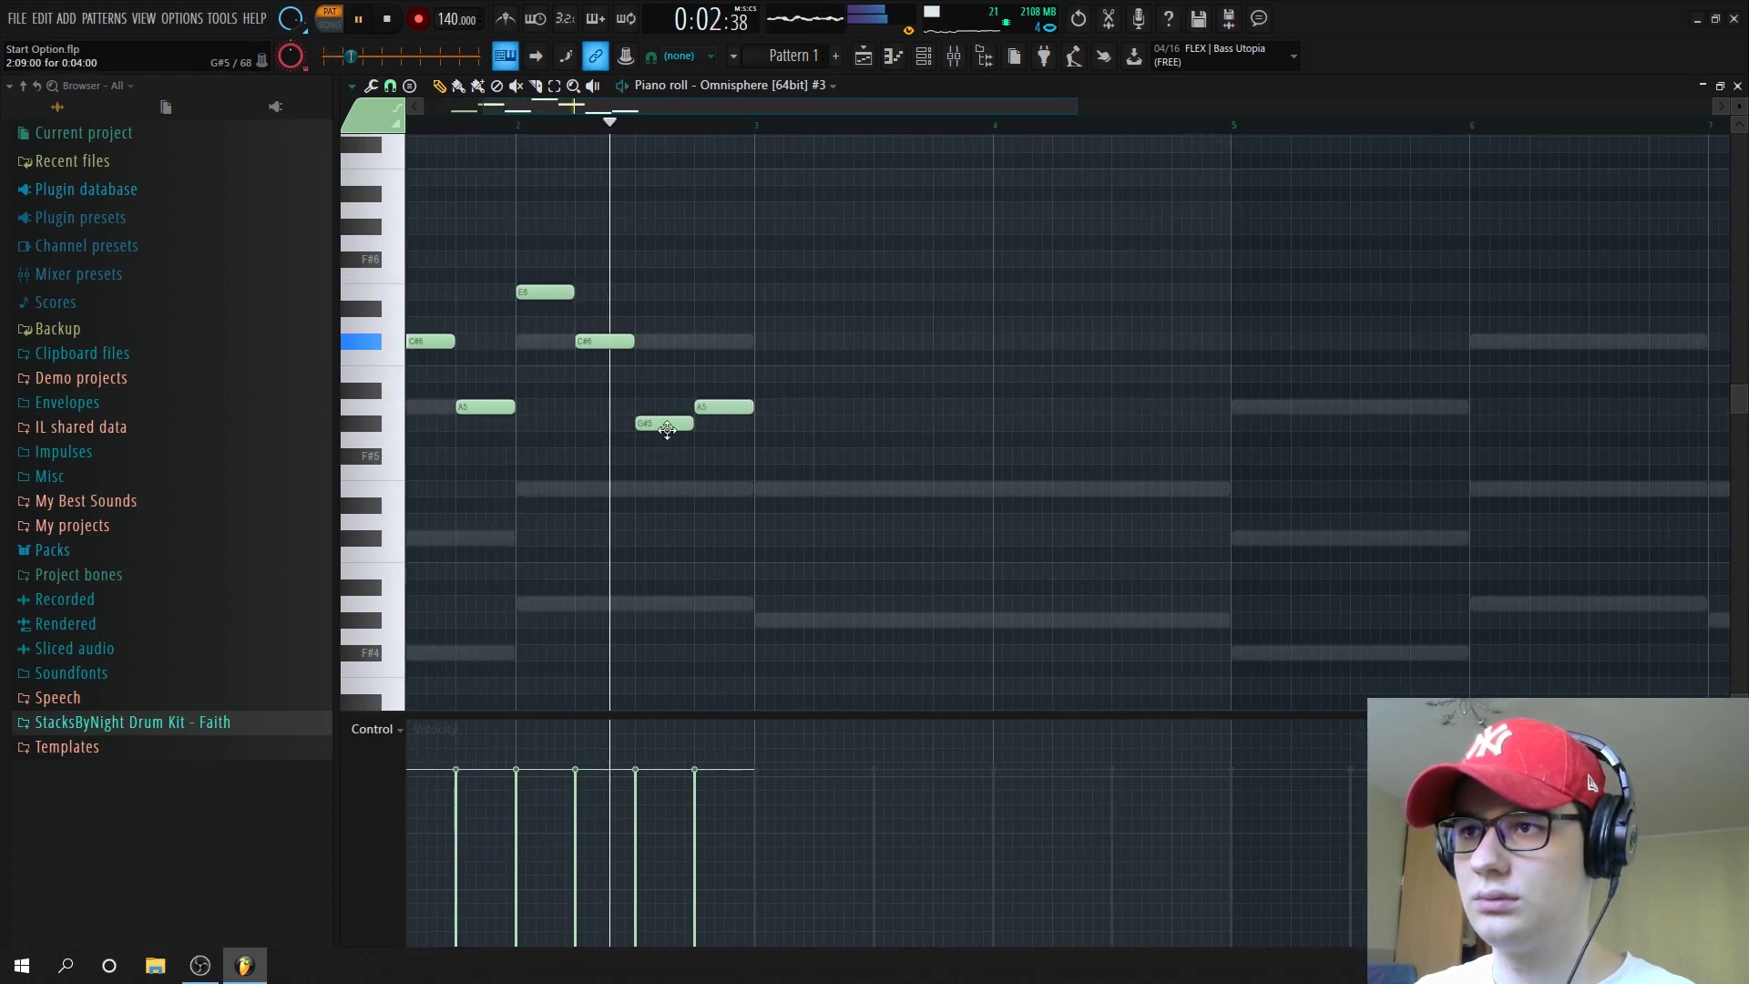
key("space")
right_click(667, 425)
key("space")
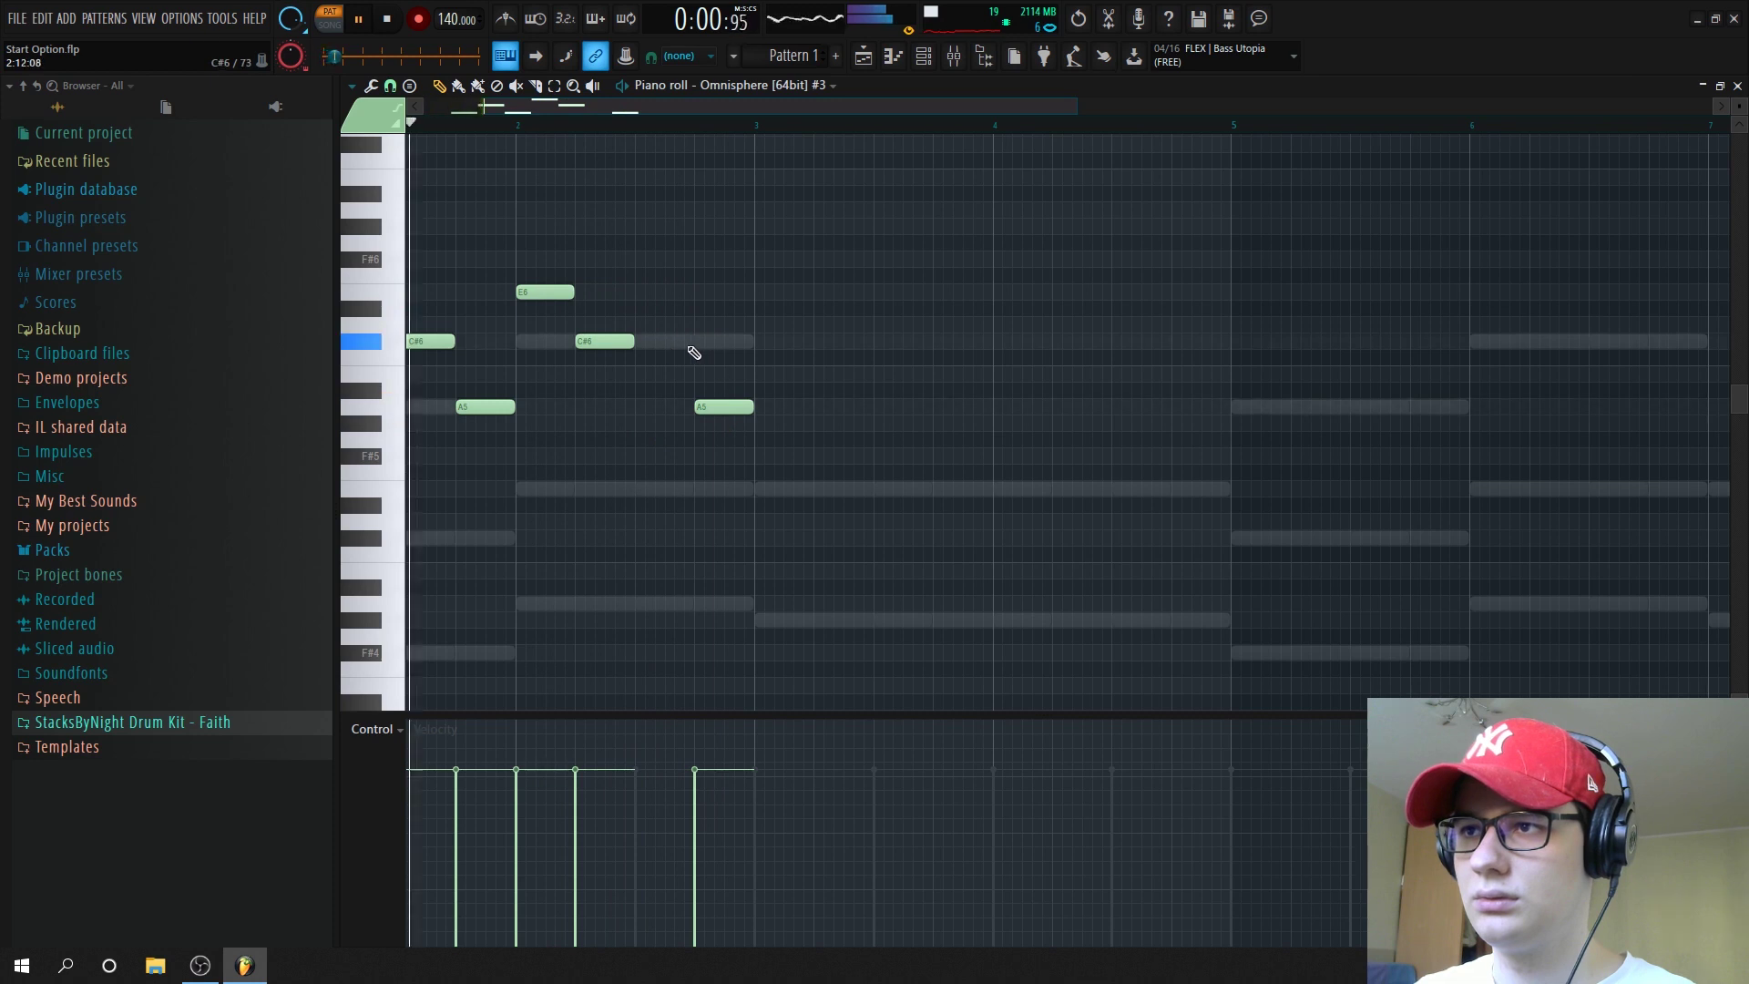
Add one-beat G#5 and A5 notes on beats 1 and 2 of bar 3 and play the melody
left_click(758, 423)
key("space")
left_click(845, 405)
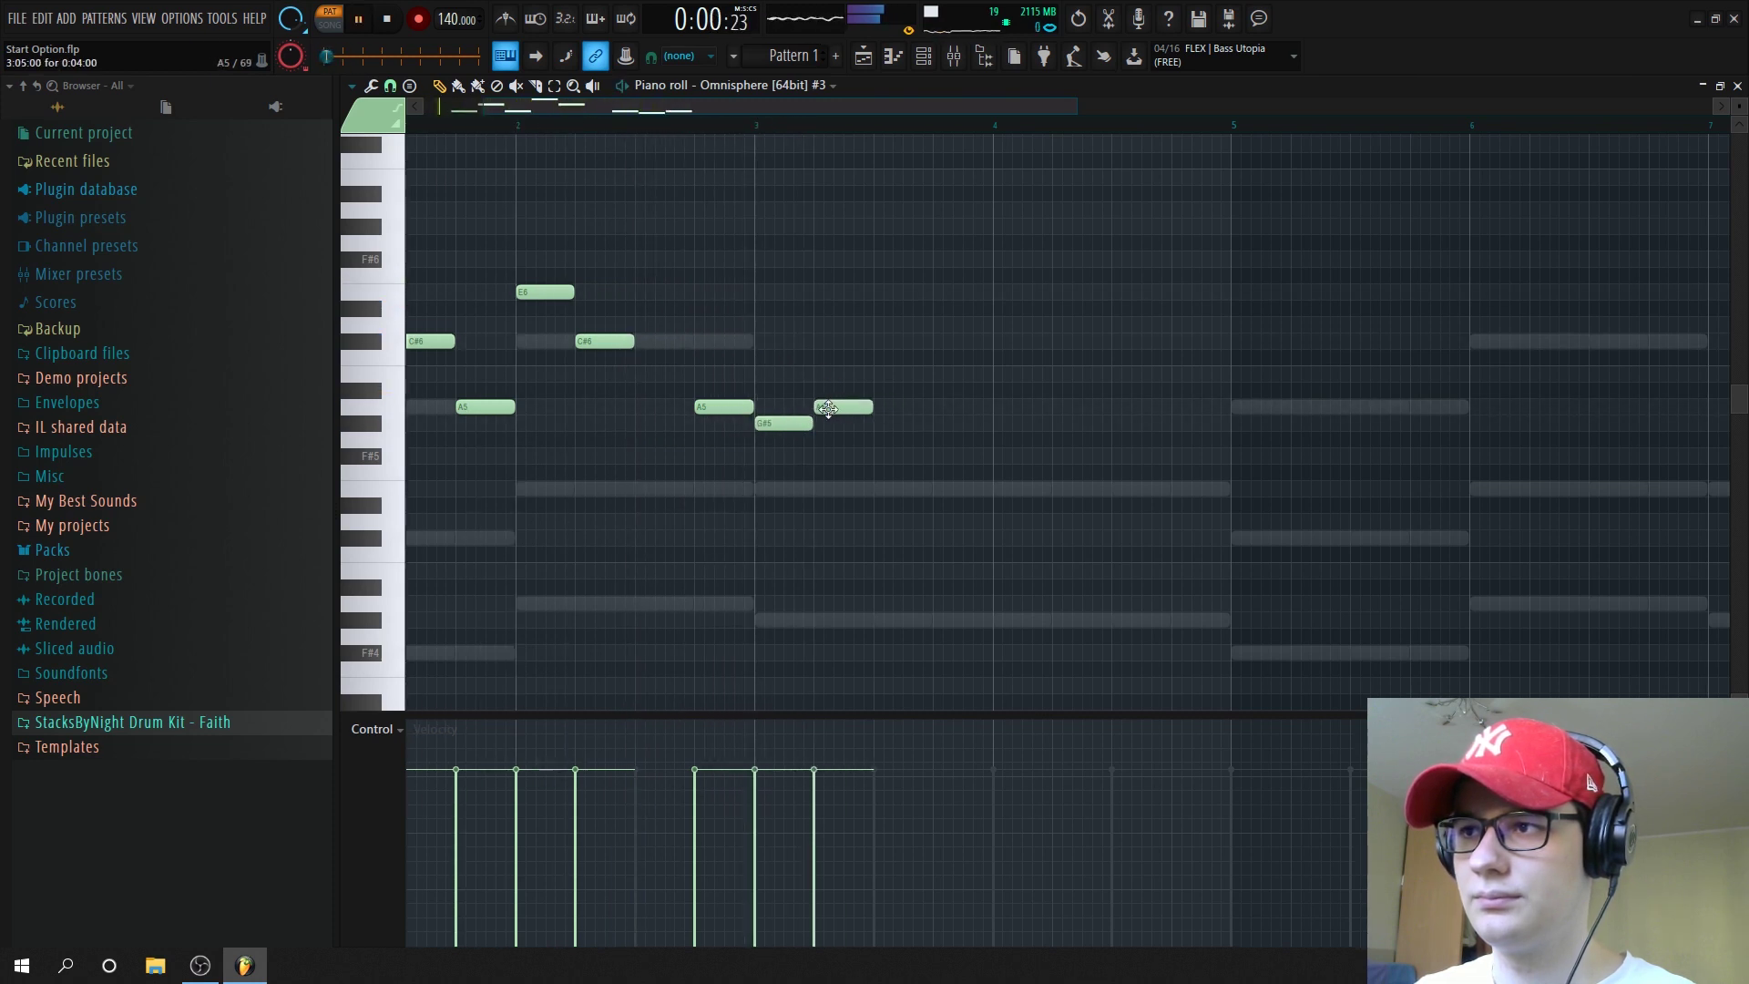
scroll(830, 409, "down", 2)
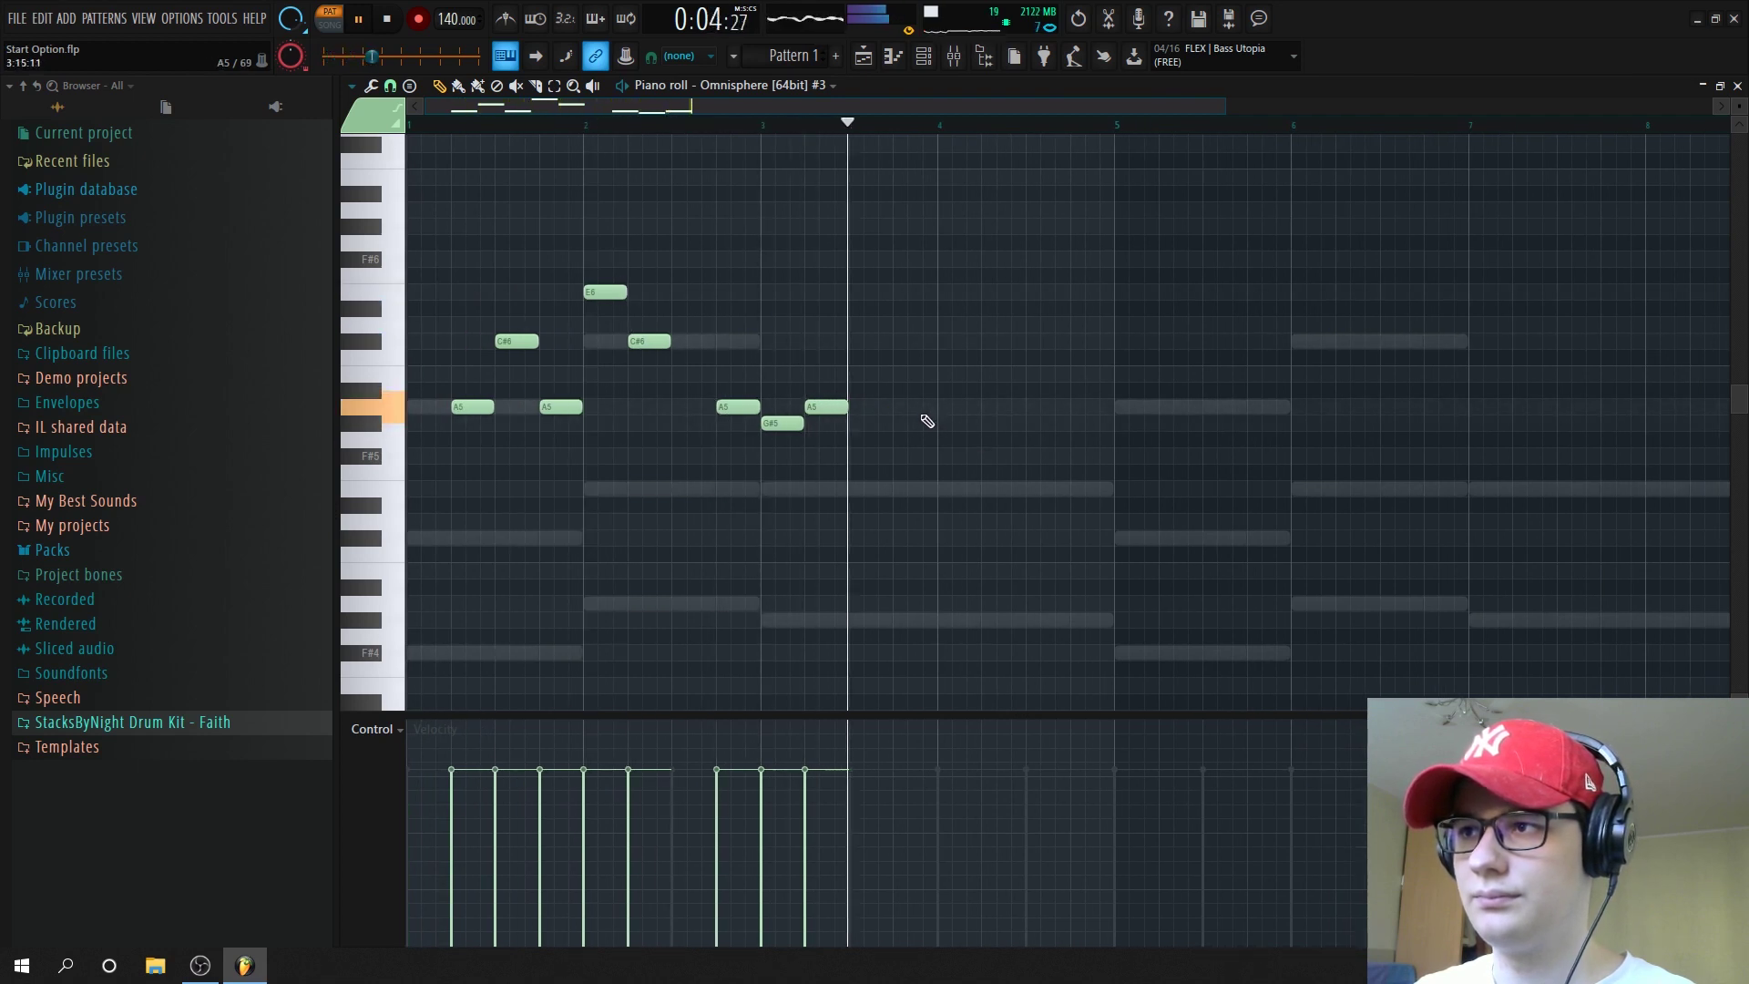
Fill beats 2 to 4 of bar 4 with one-beat G#5, A5 and G#5 notes, snug against each other
scroll(928, 419, "up", 2)
left_click(1038, 423)
key("space")
left_click(1123, 407)
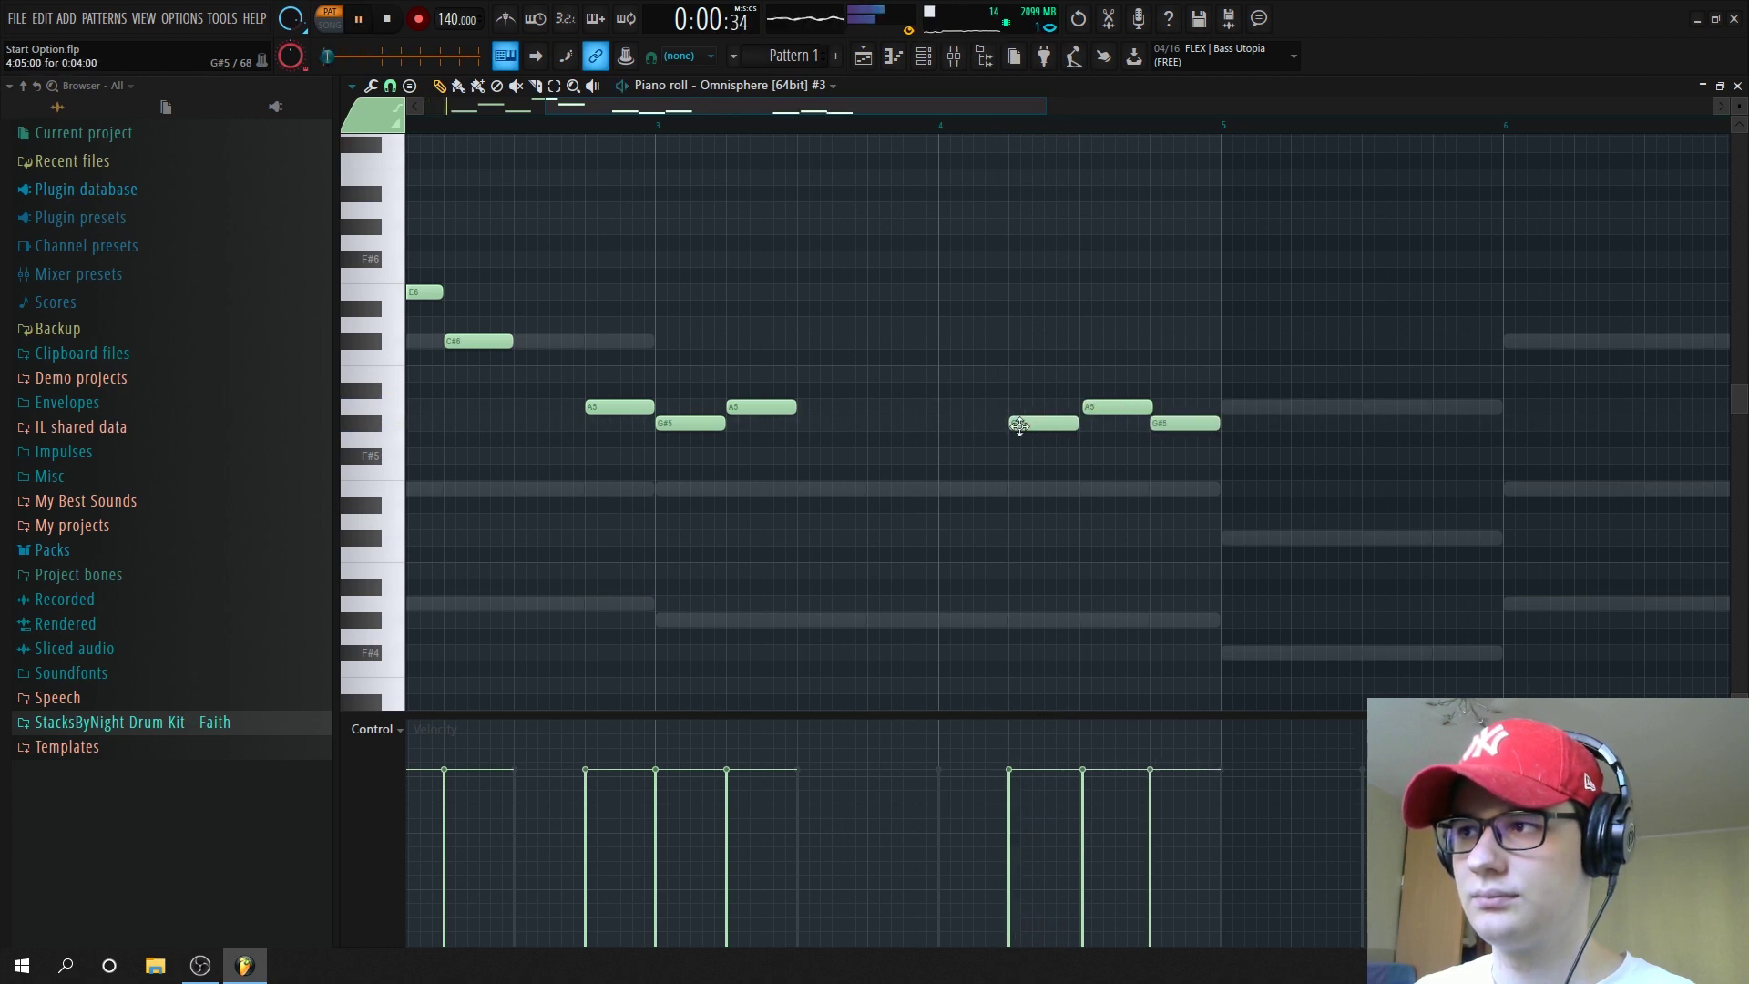
left_click_drag(1102, 407, 1096, 408)
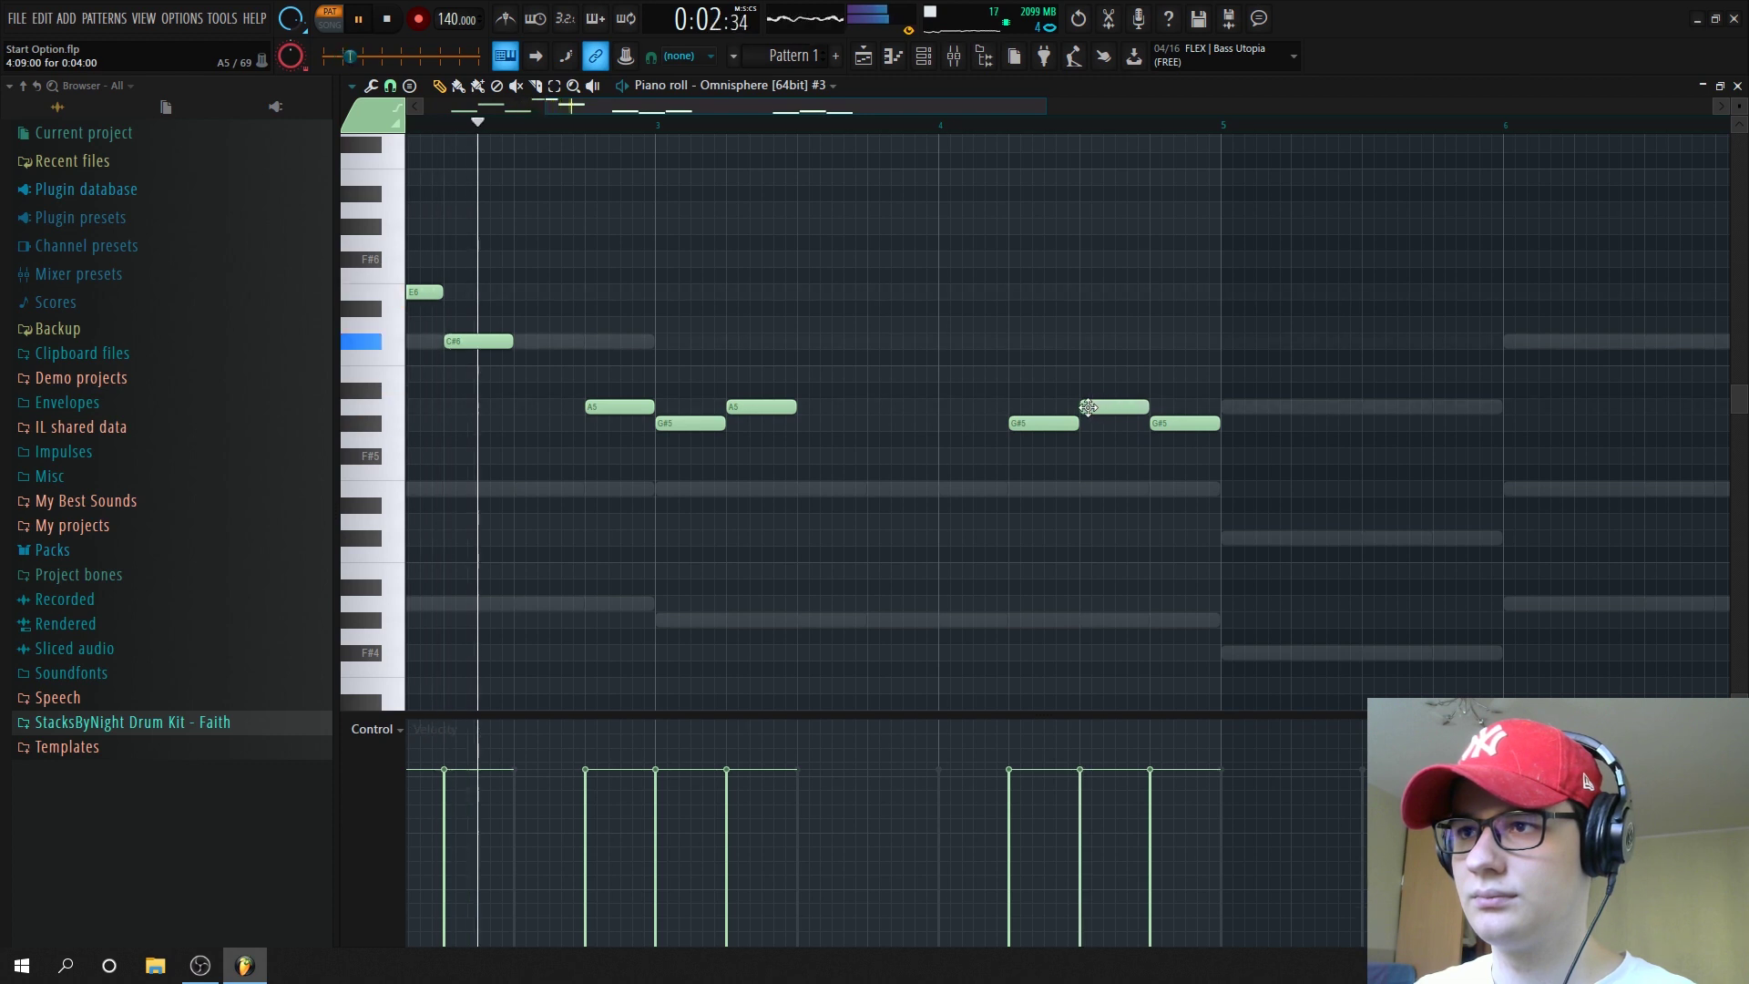
scroll(905, 441, "down", 4)
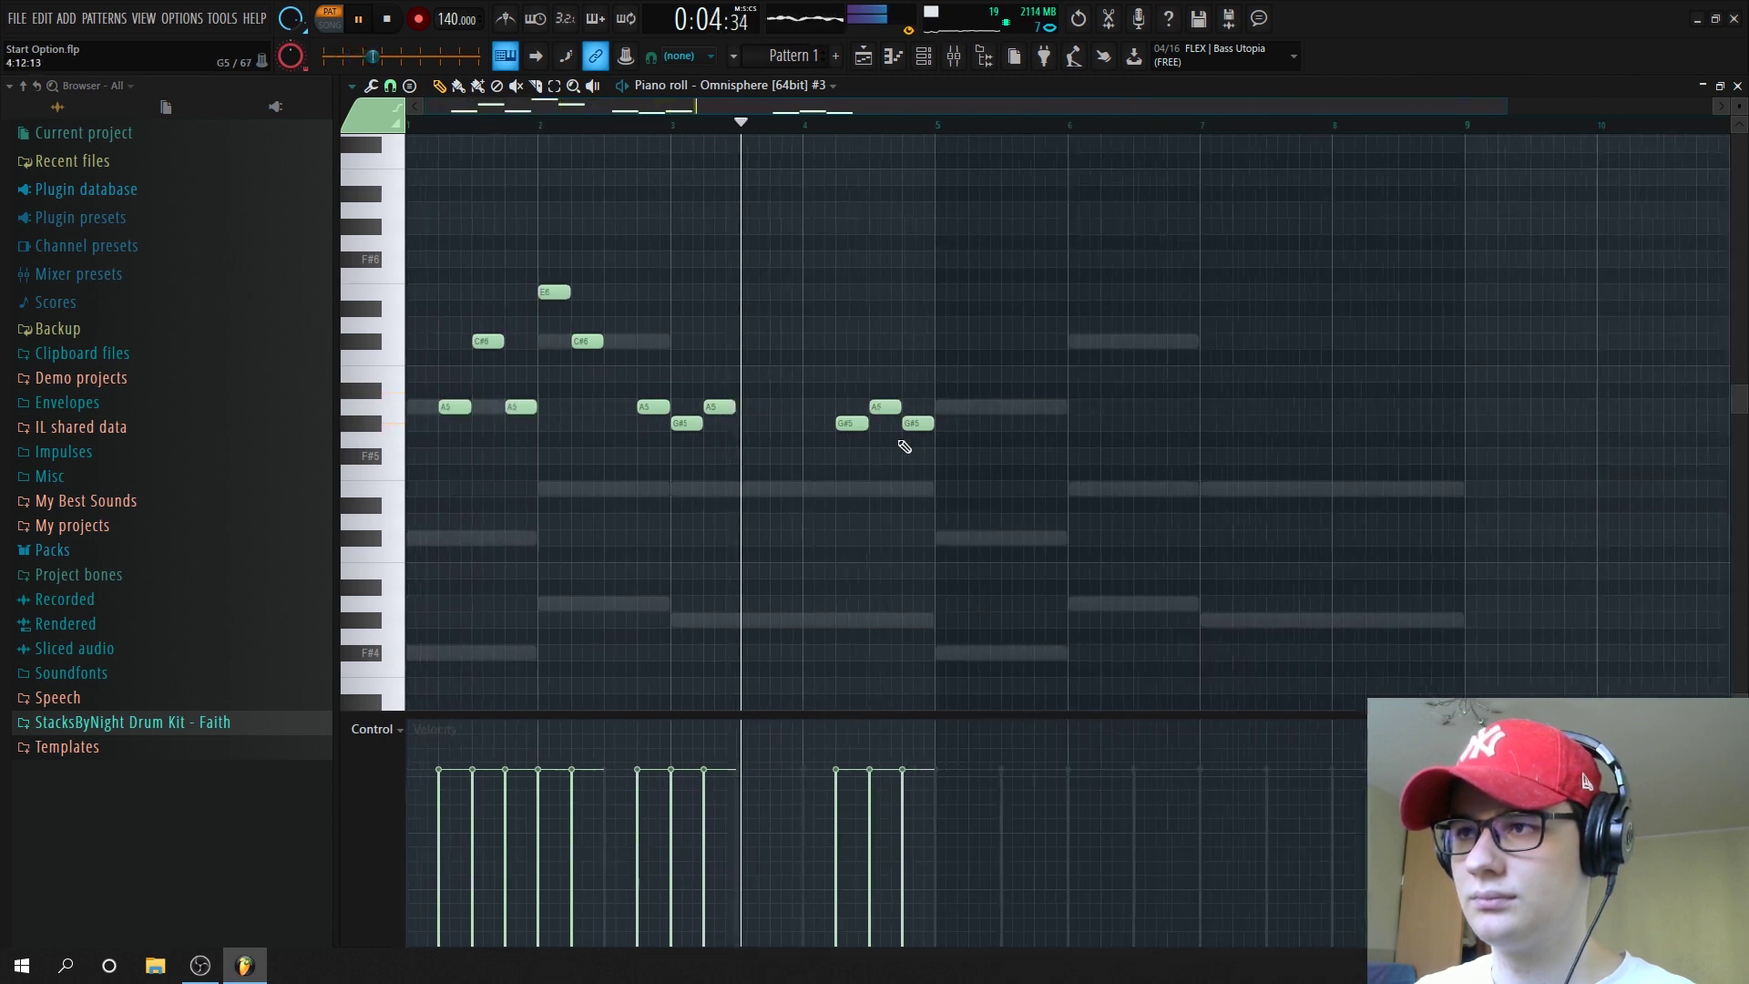
Duplicate the four-bar melody into bars 5 to 8 and play it back
left_click_drag(973, 206, 408, 559)
key("ctrl+b")
scroll(974, 408, "up", 4)
key("space")
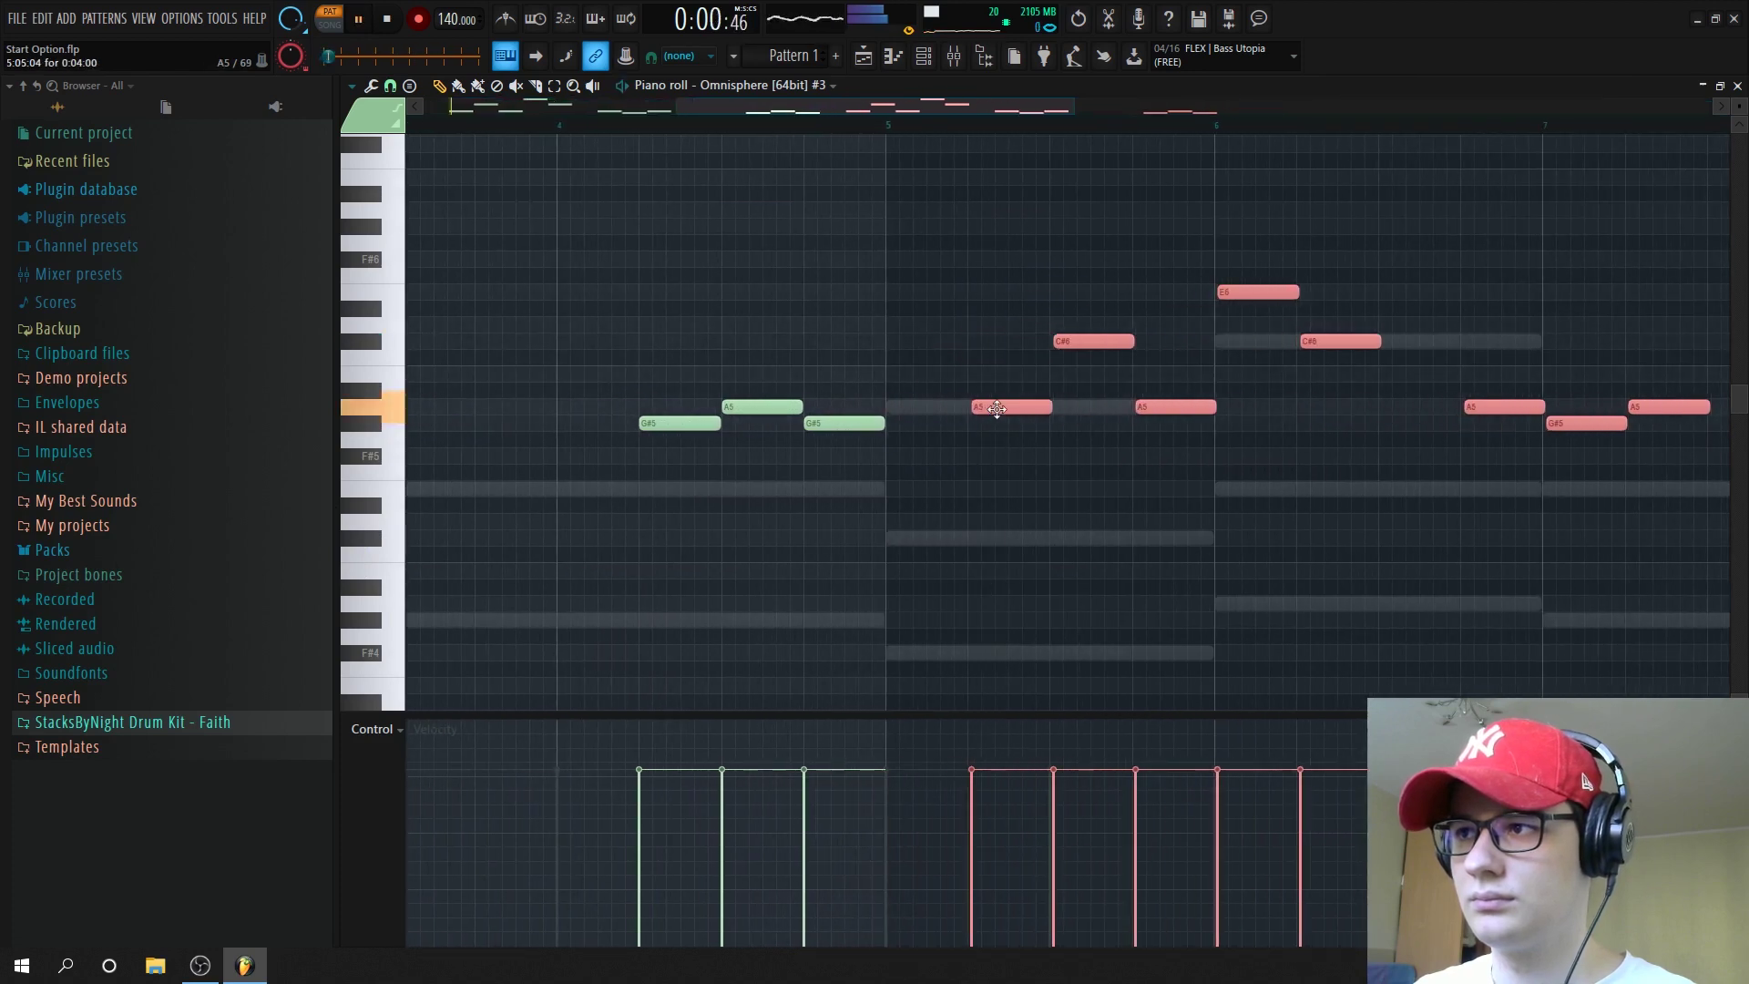
scroll(992, 404, "up", 3)
scroll(911, 438, "down", 5)
scroll(874, 451, "down", 2)
right_click(1005, 558)
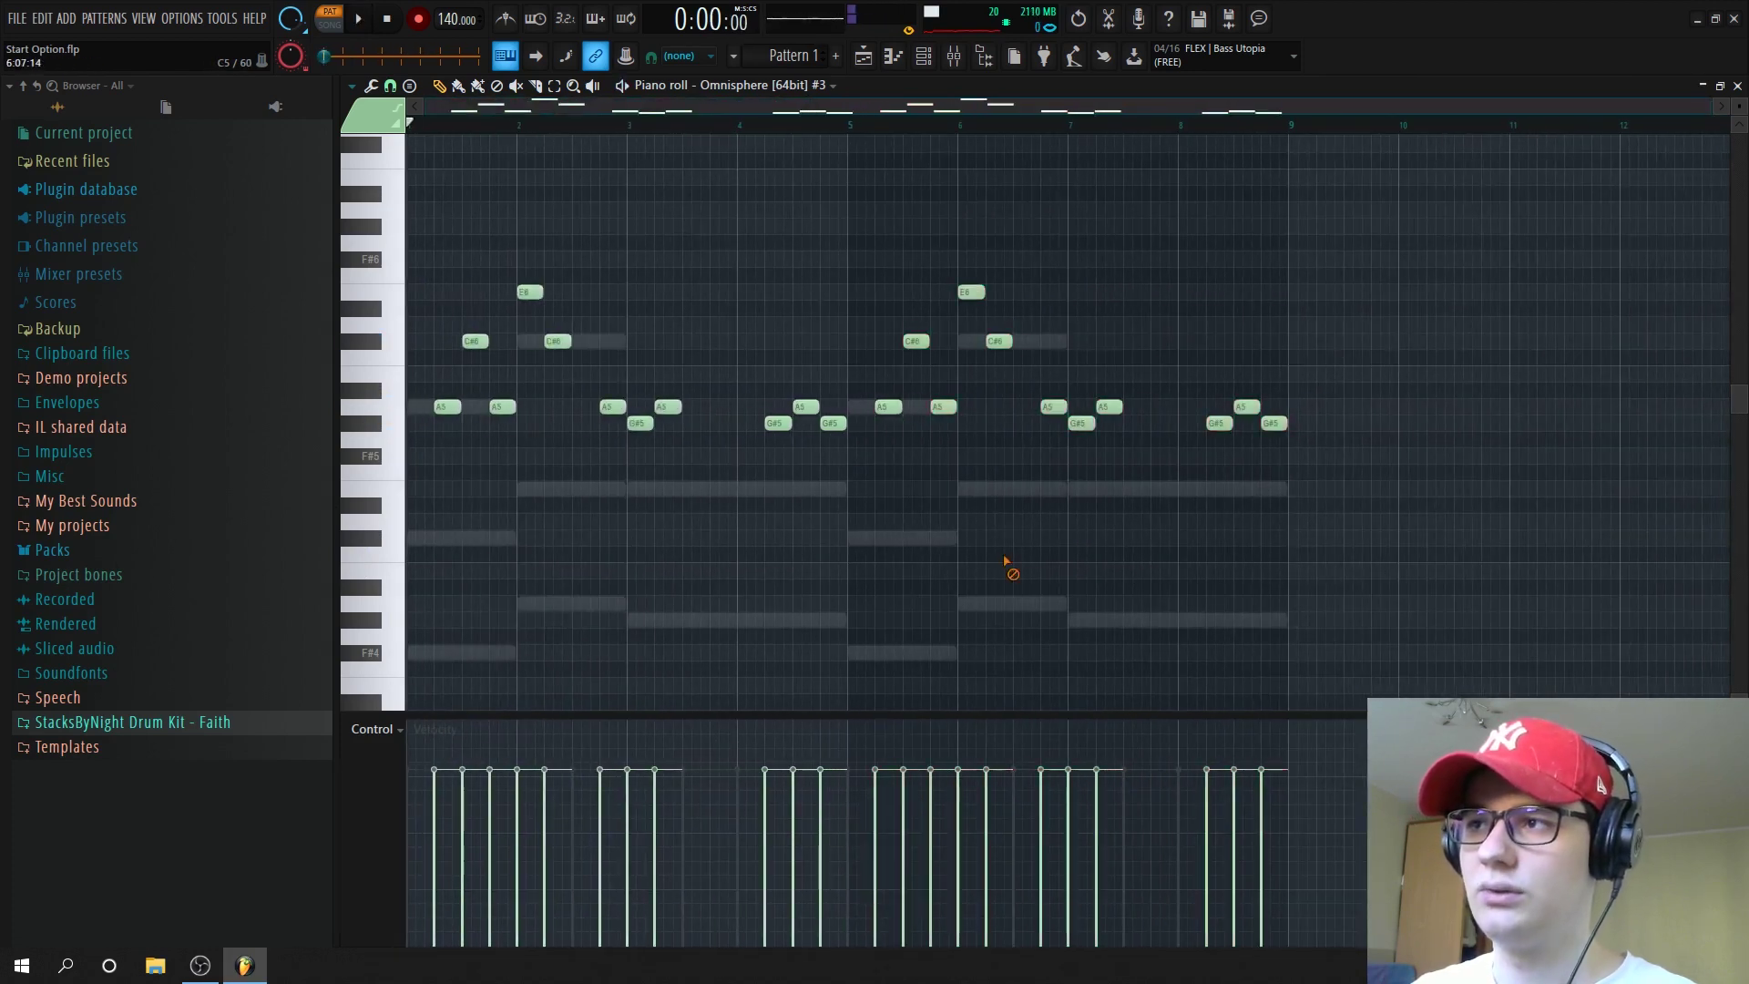
Add the SBN Beefy Spinz sample from the StacksByNight Drum Kit - Faith 808 Tuned folder as a new channel
left_click(935, 69)
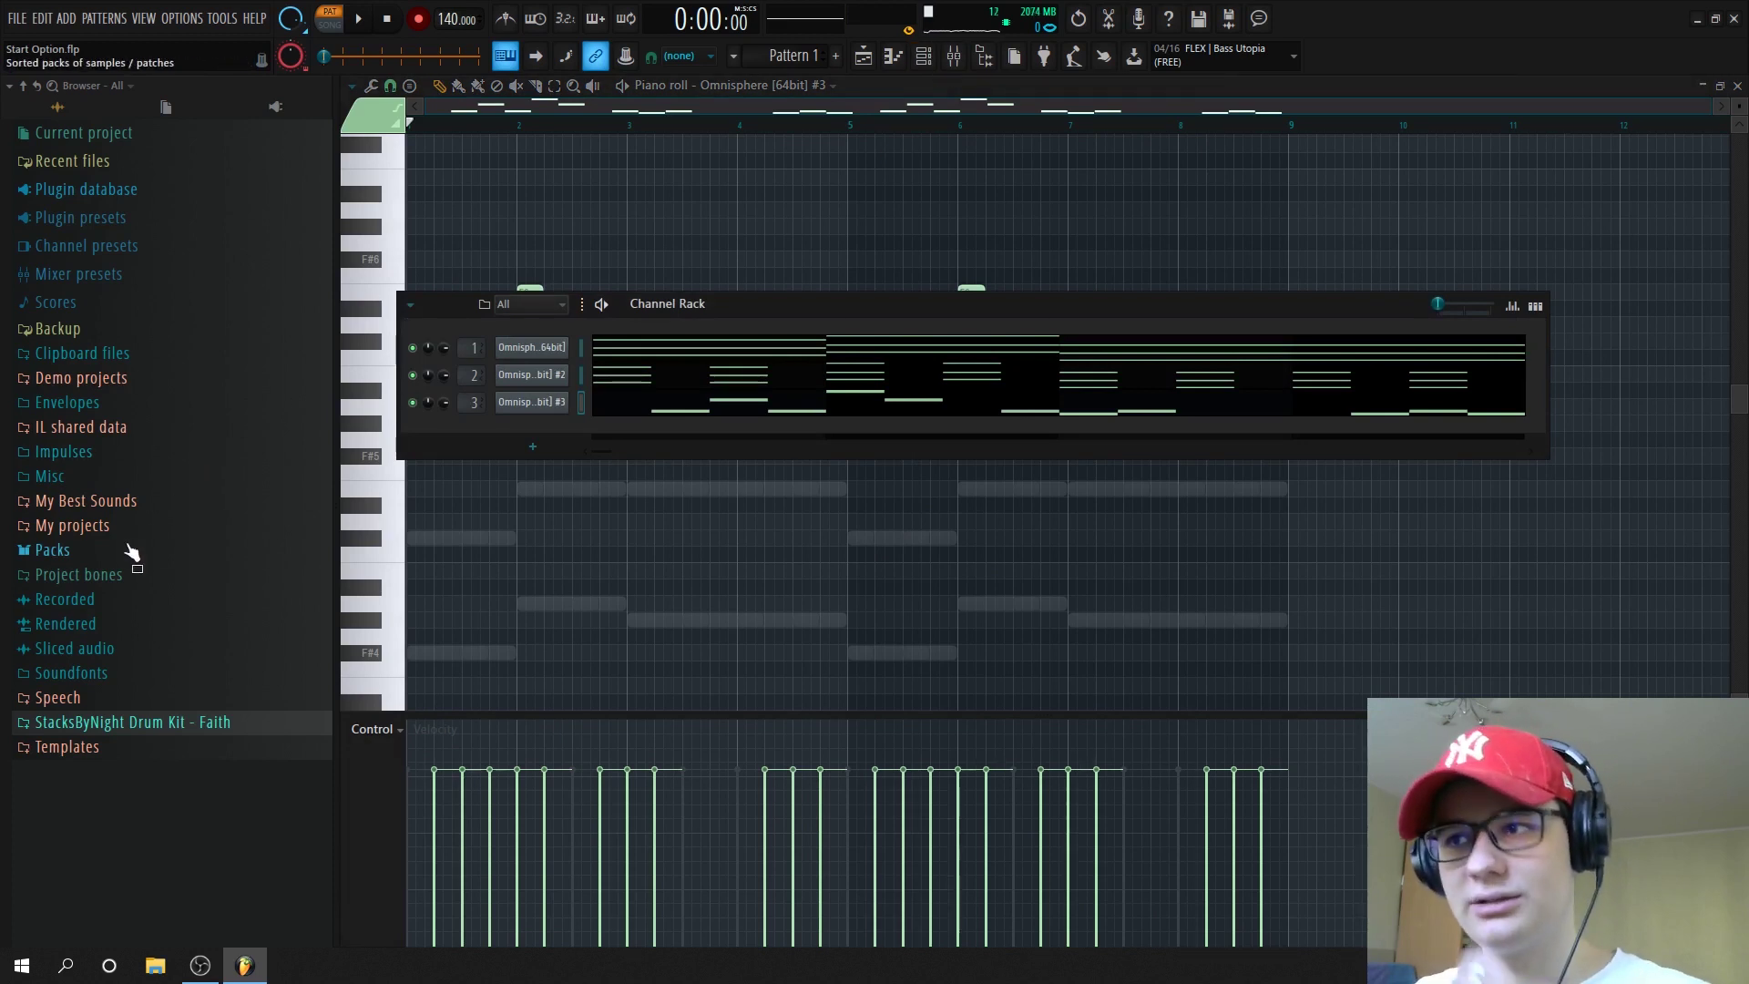
left_click(215, 721)
left_click(142, 747)
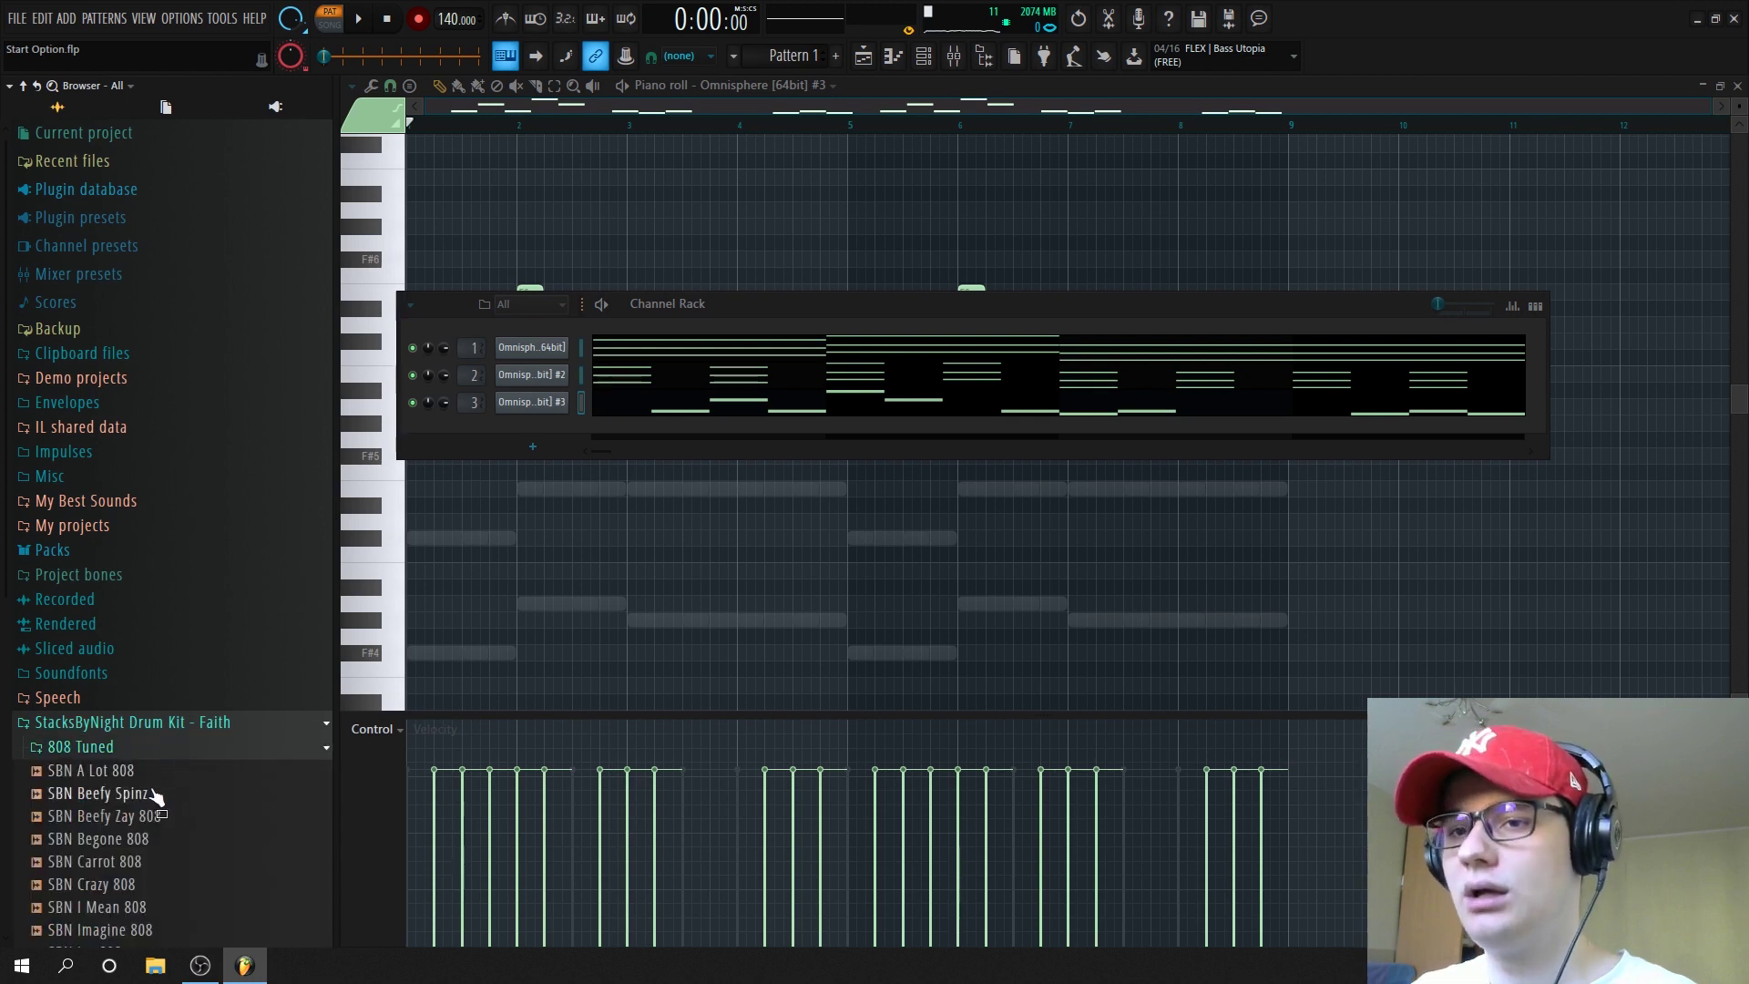
scroll(155, 795, "down", 4)
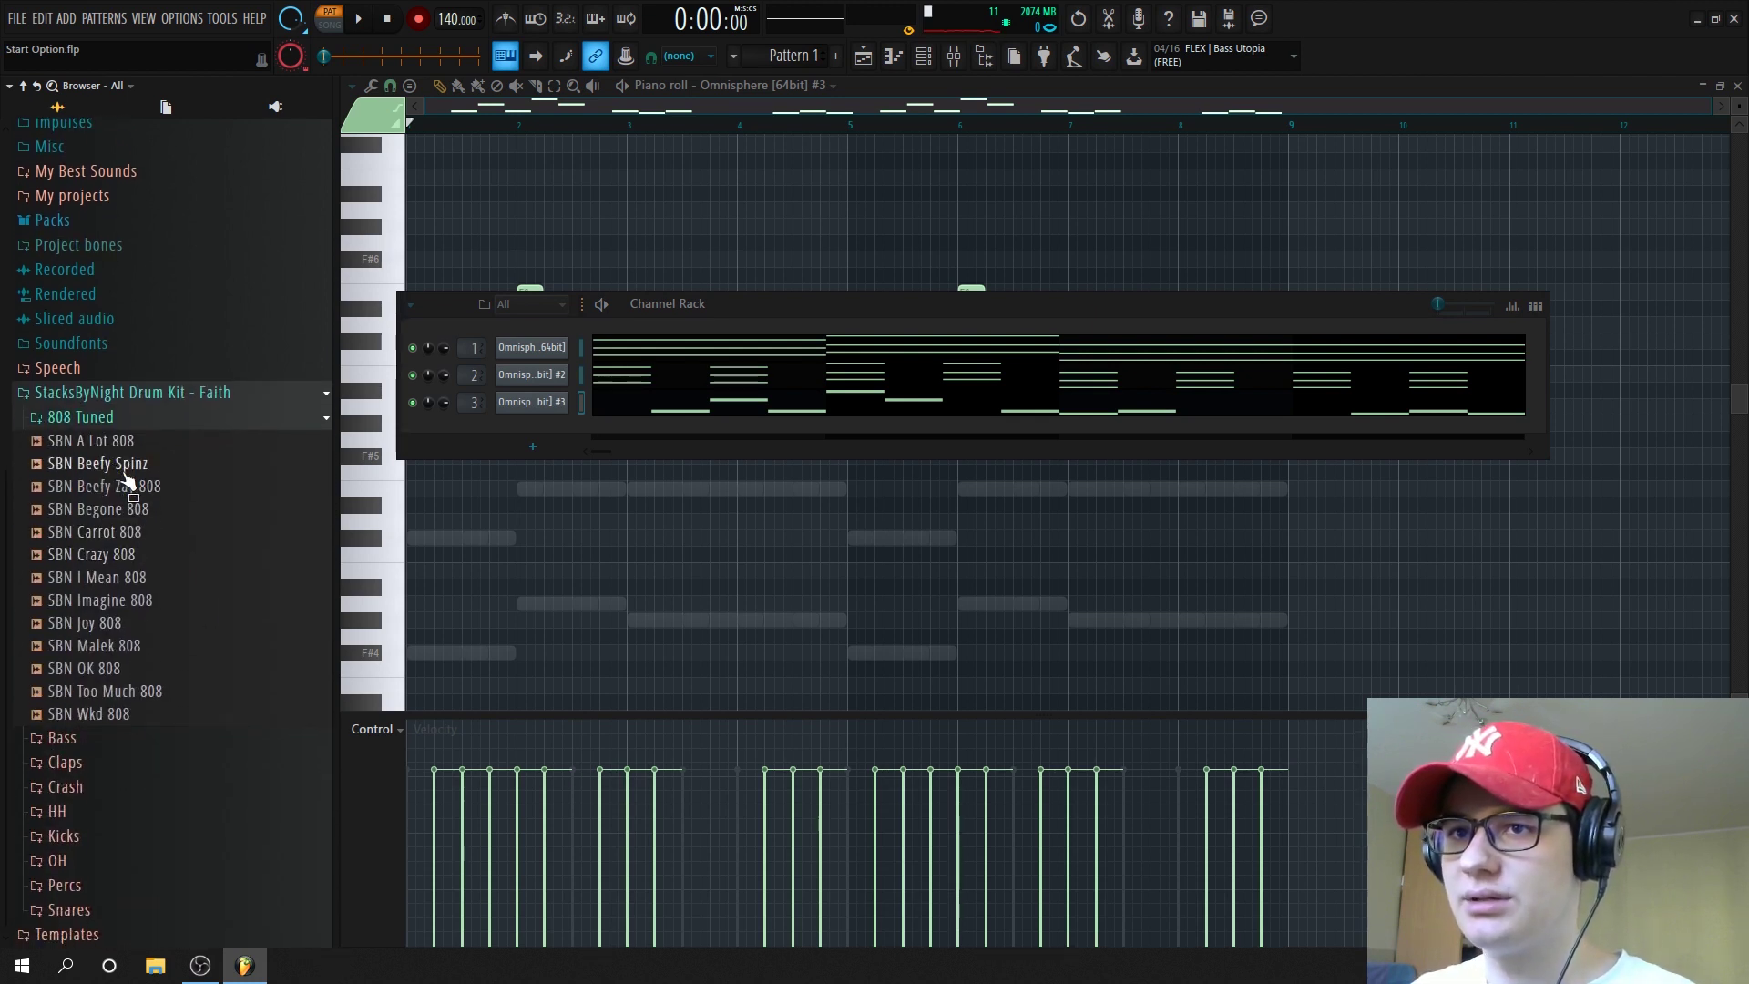
left_click_drag(128, 480, 538, 435)
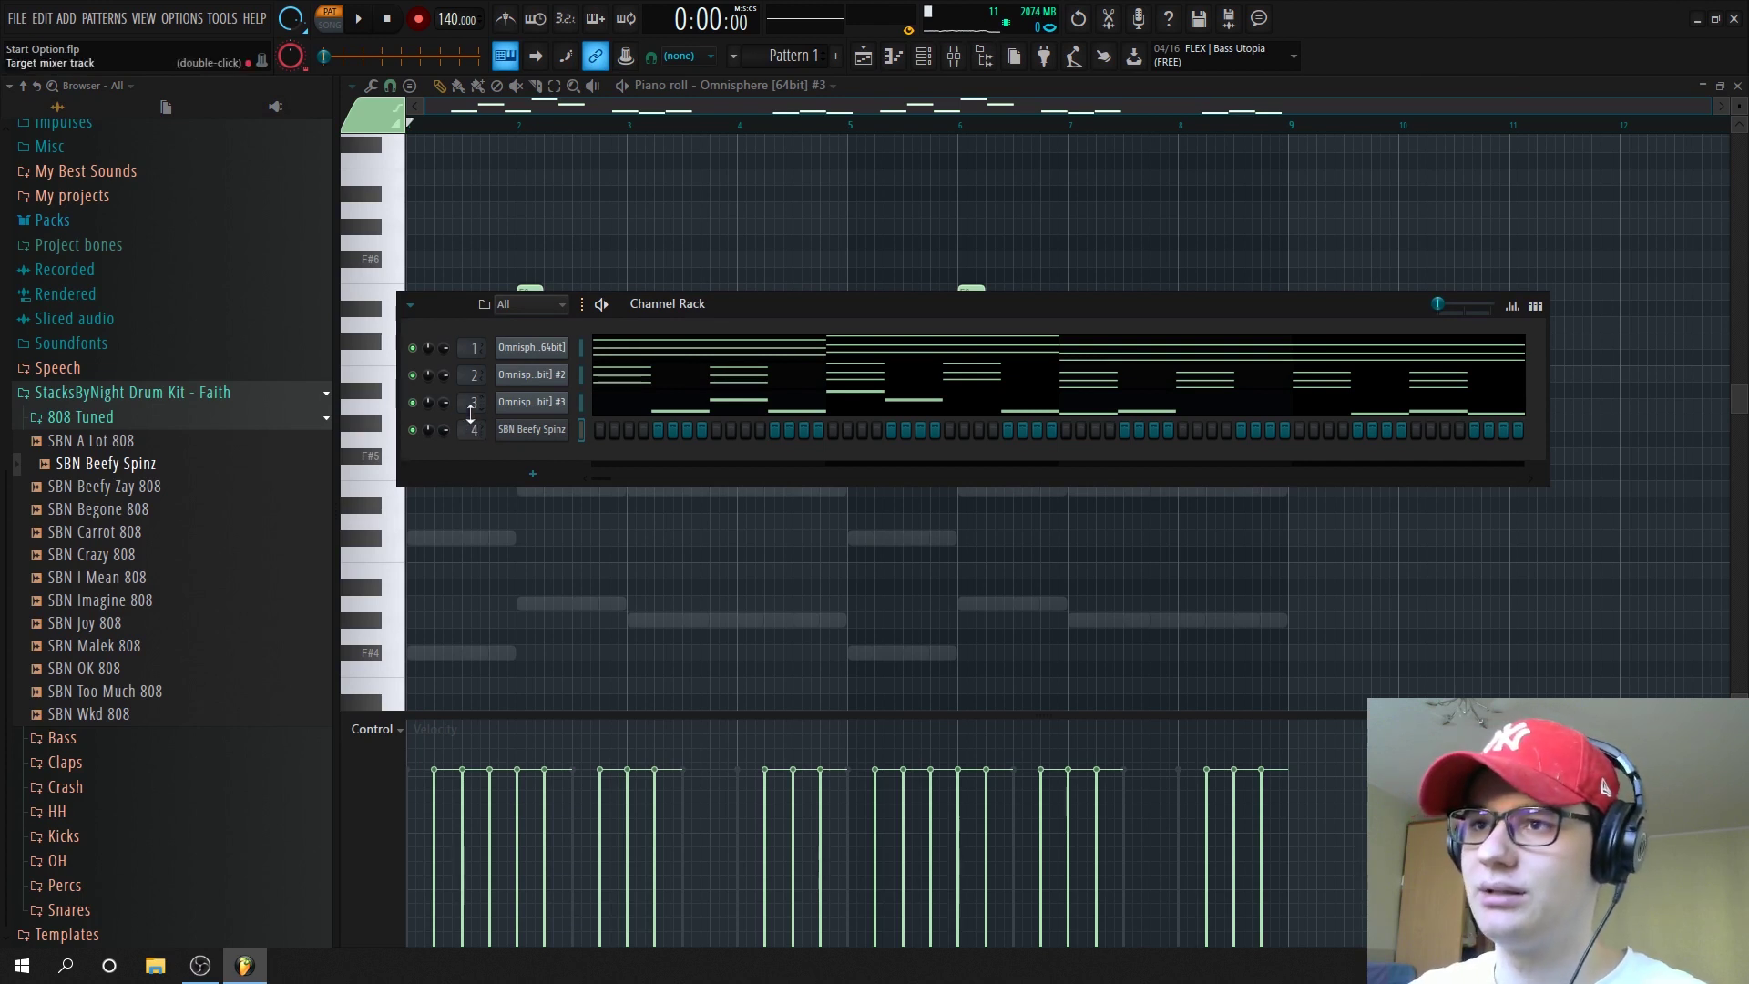
Set the SBN Beefy Spinz sample's time-stretching mode to Auto and raise its precomputed Boost to about 4%
left_click(538, 436)
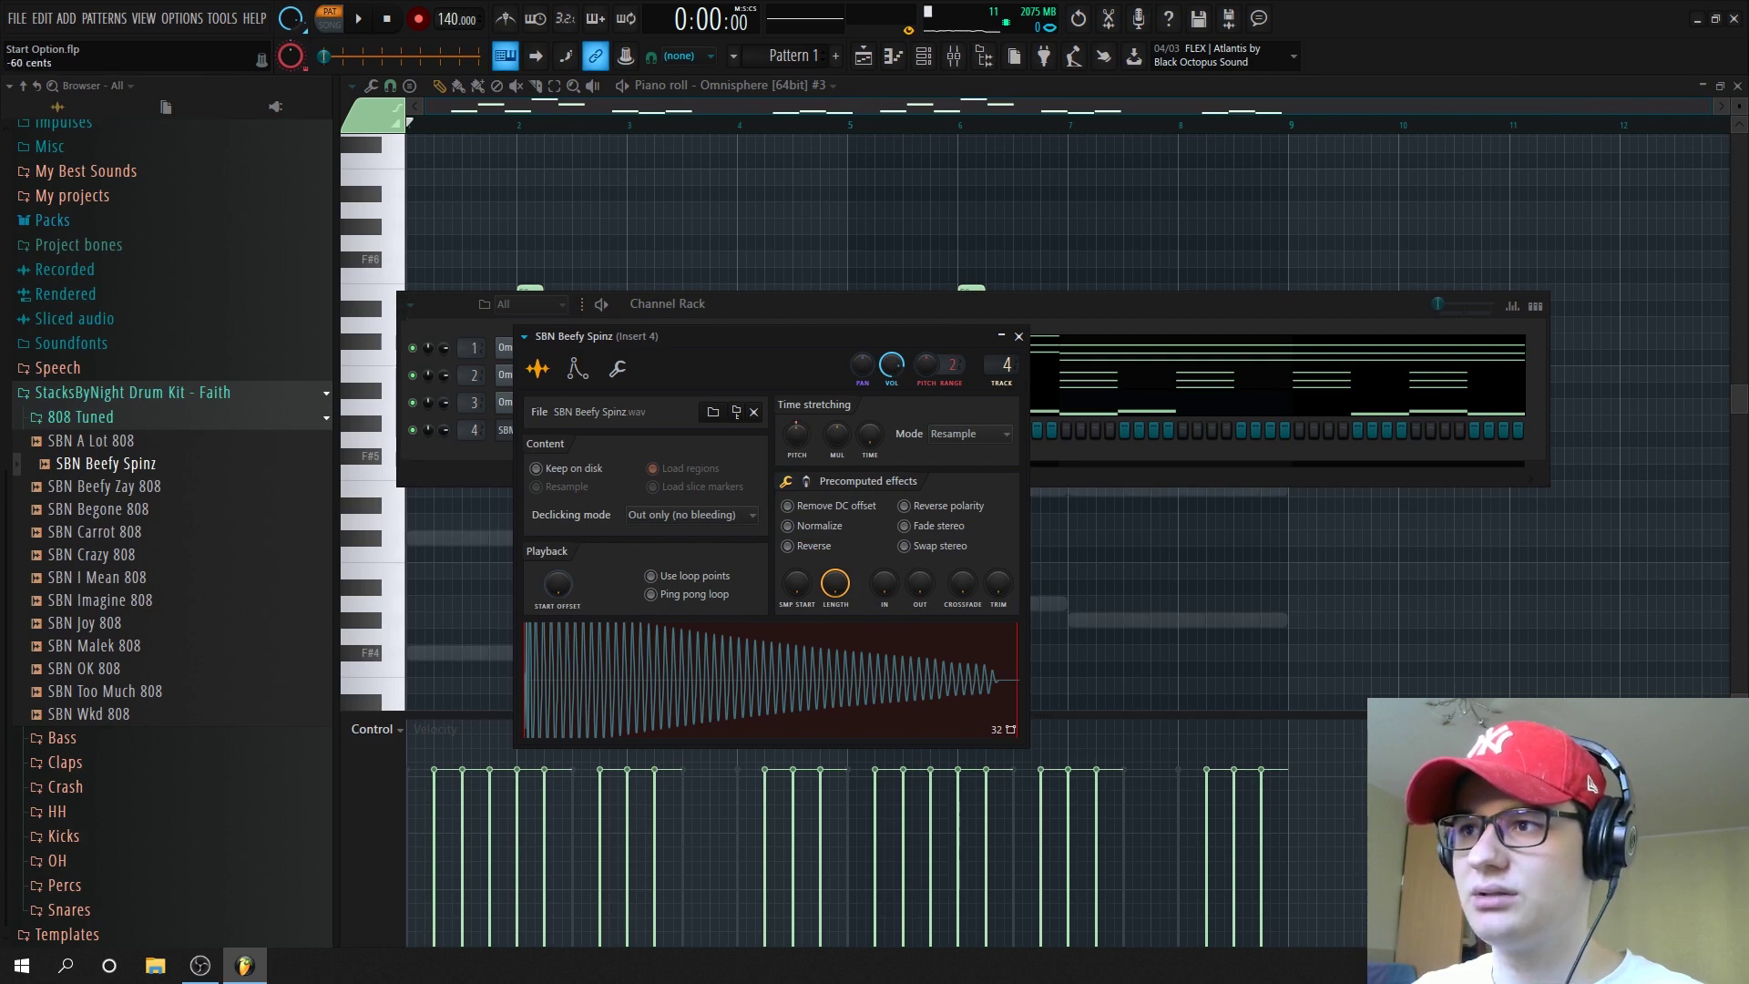
left_click(969, 434)
left_click(874, 460)
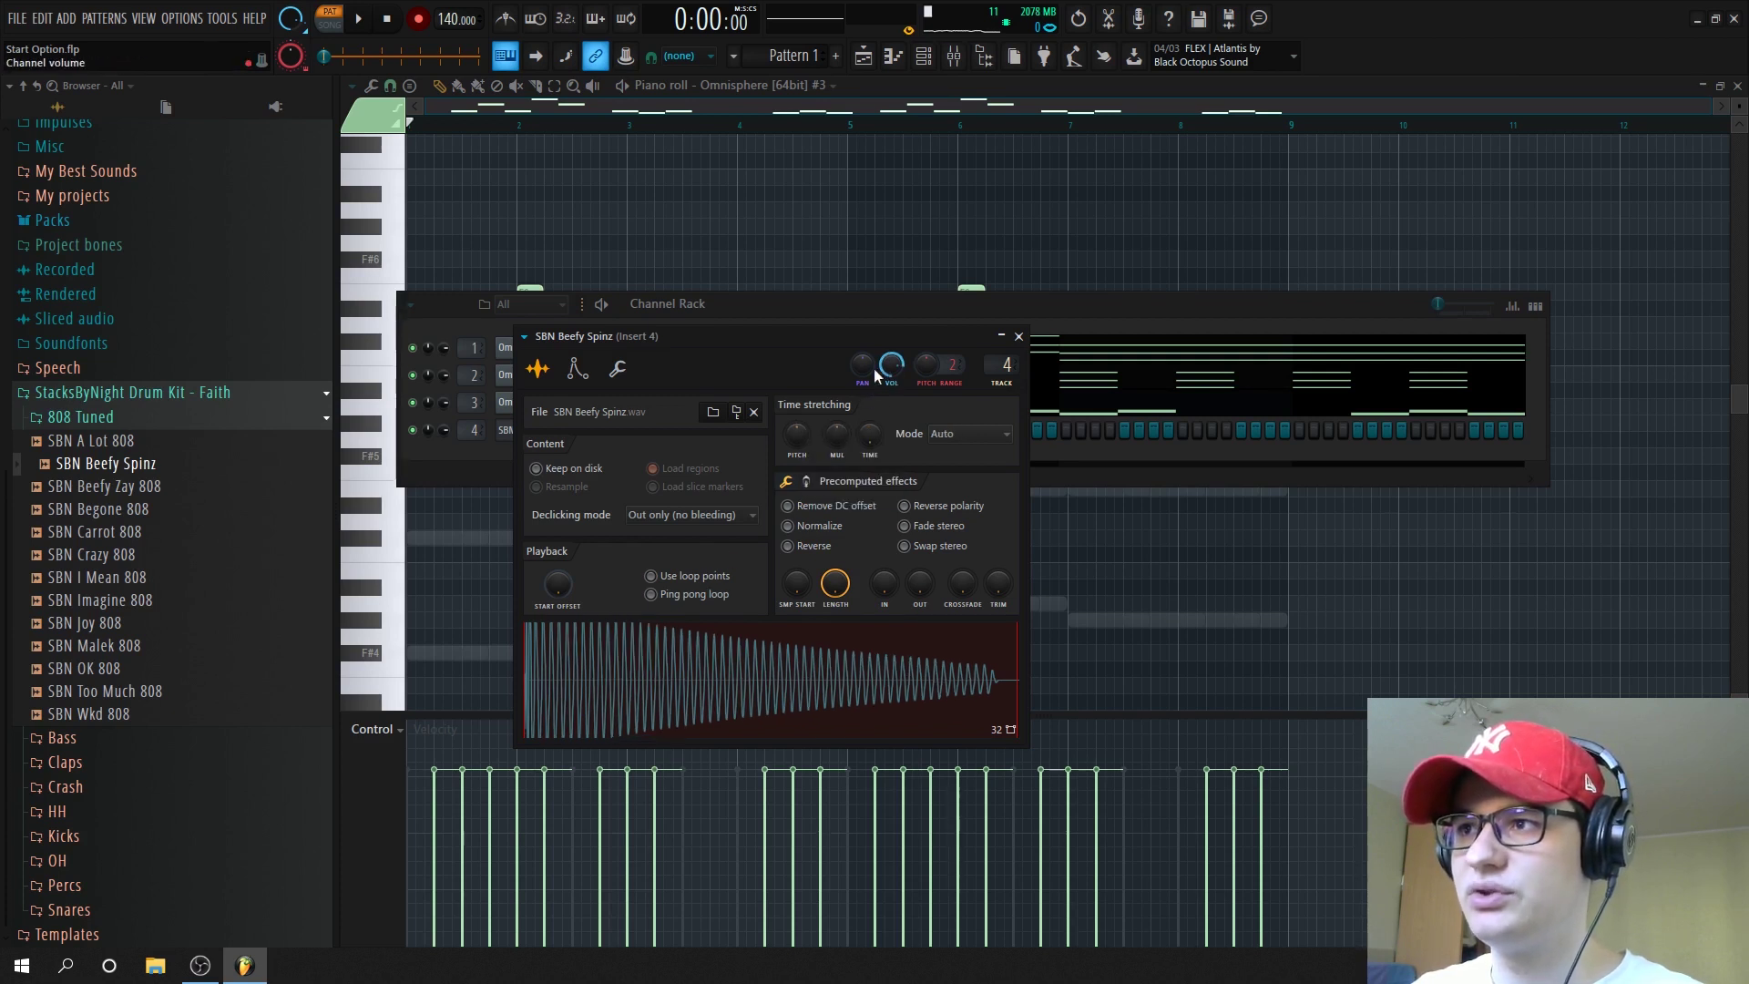
left_click(617, 368)
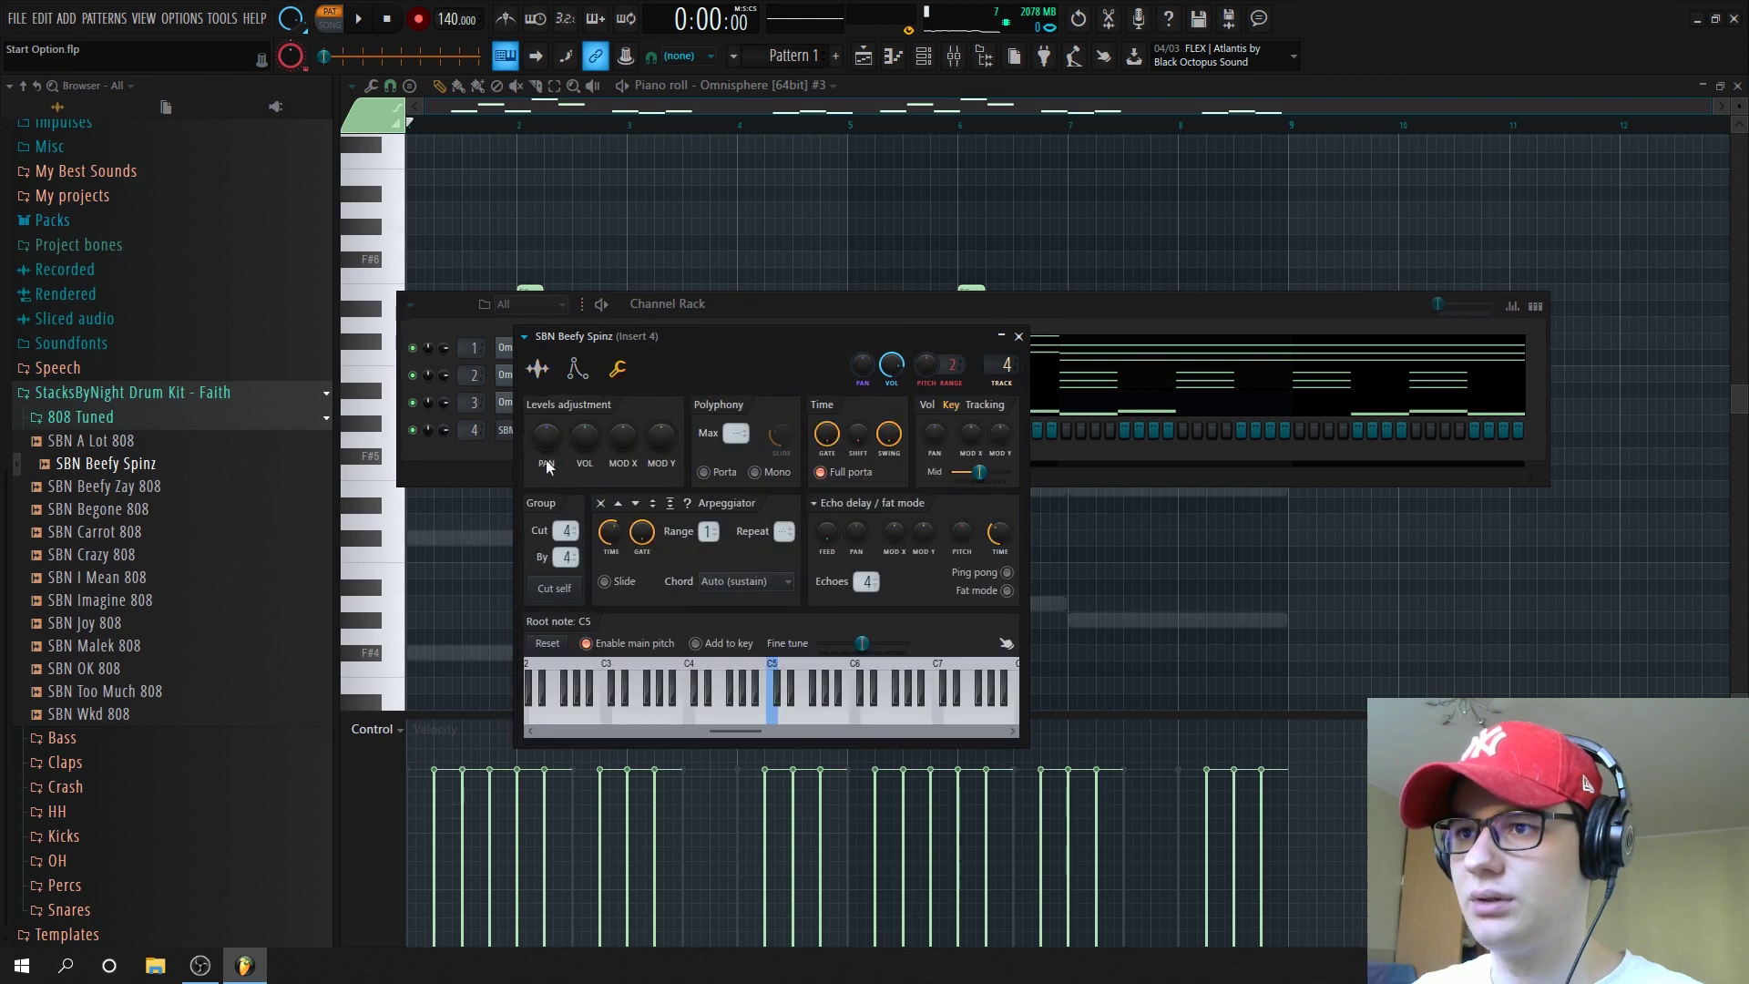
left_click(537, 368)
left_click(806, 482)
left_click_drag(805, 520, 805, 531)
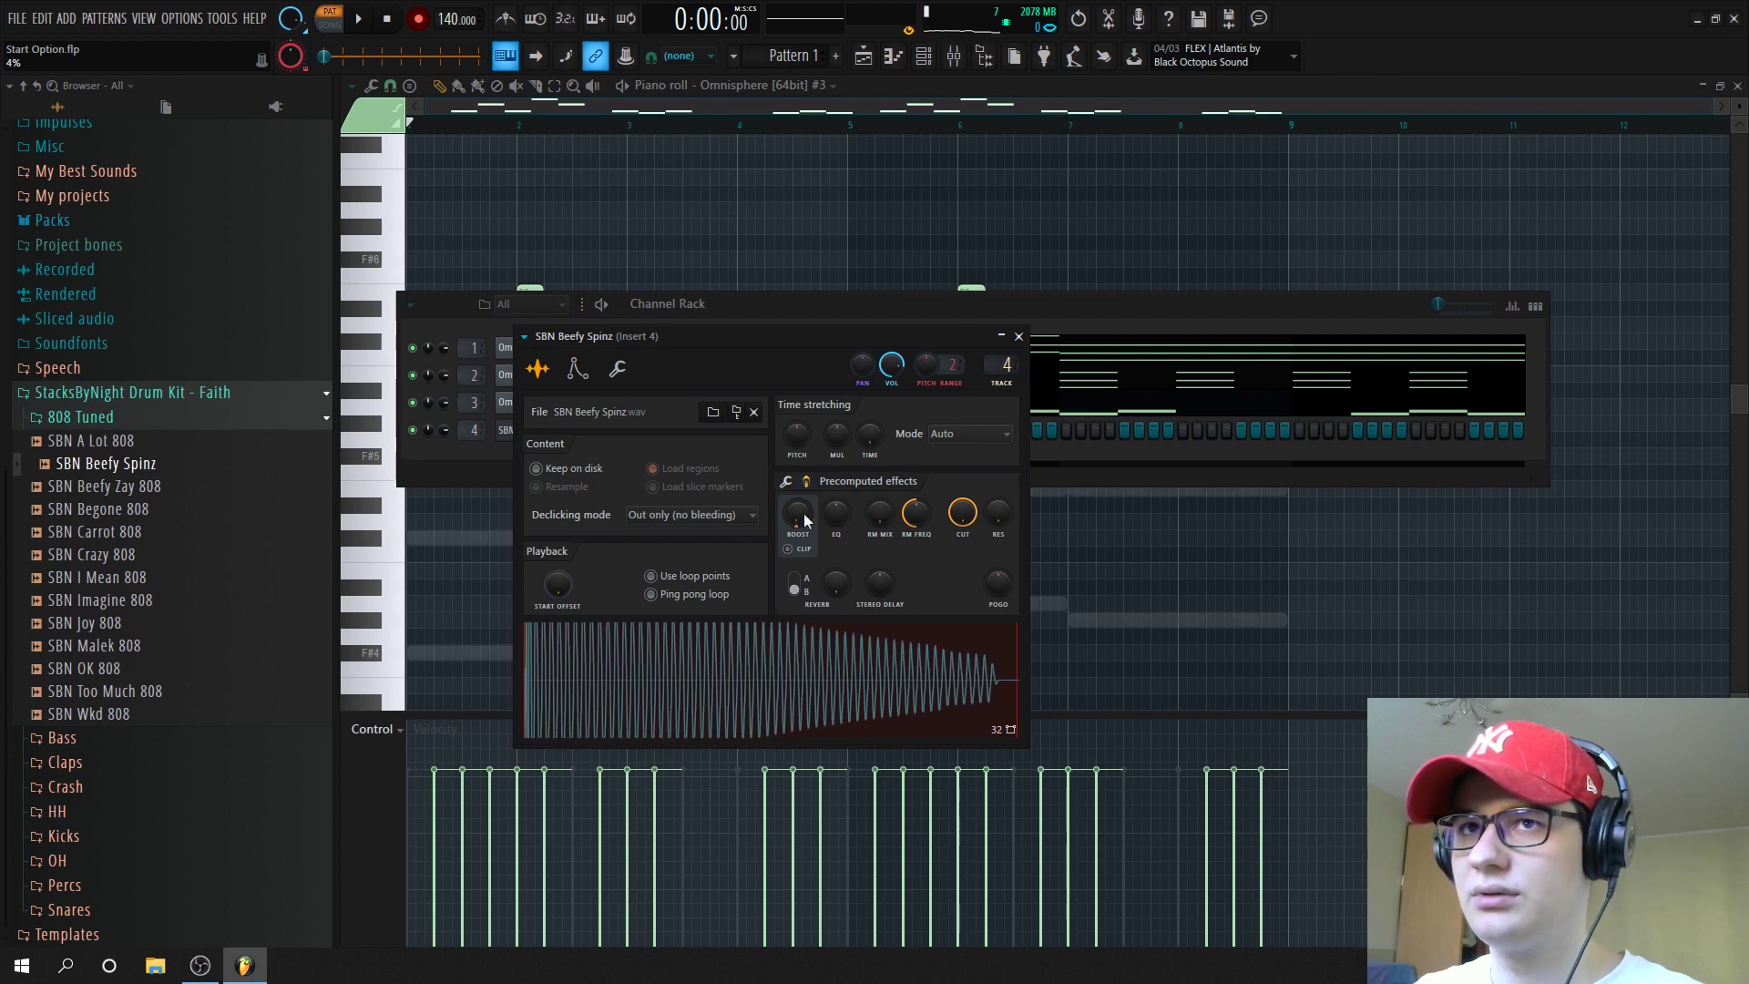
Look through the 808 sampler's envelope, sample and miscellaneous settings, and close the sampler
left_click(619, 372)
left_click(578, 369)
left_click(537, 369)
left_click(578, 369)
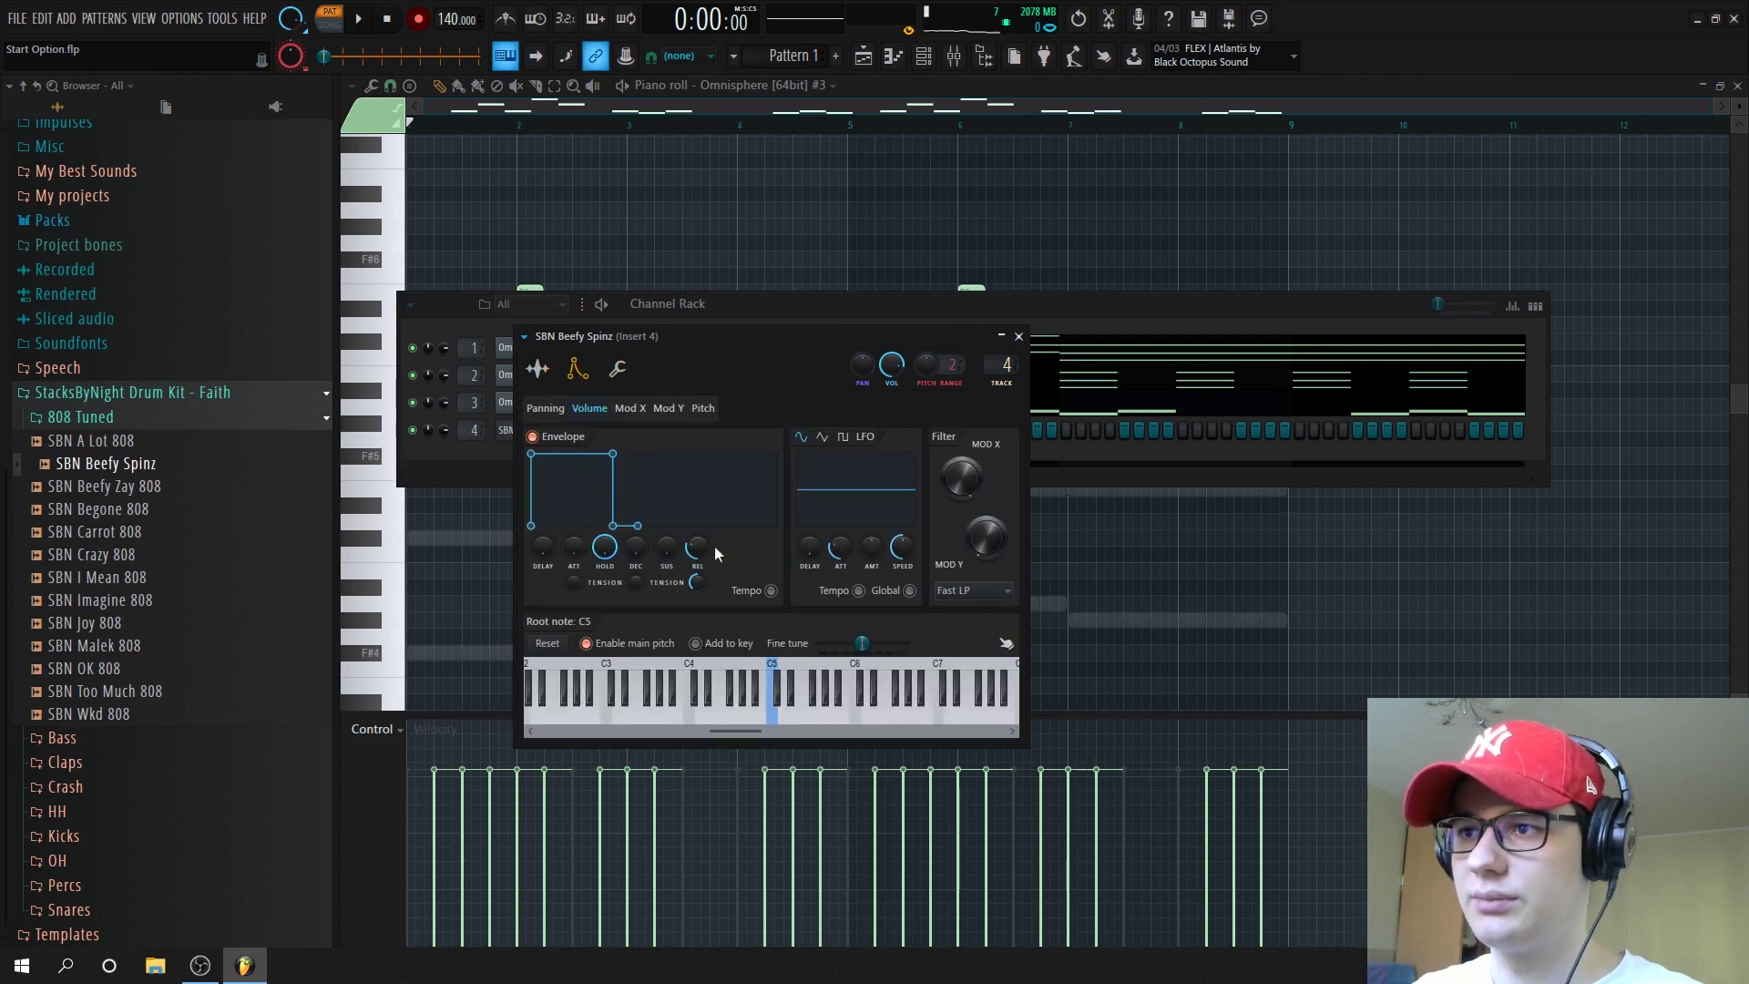
left_click(618, 372)
left_click(538, 369)
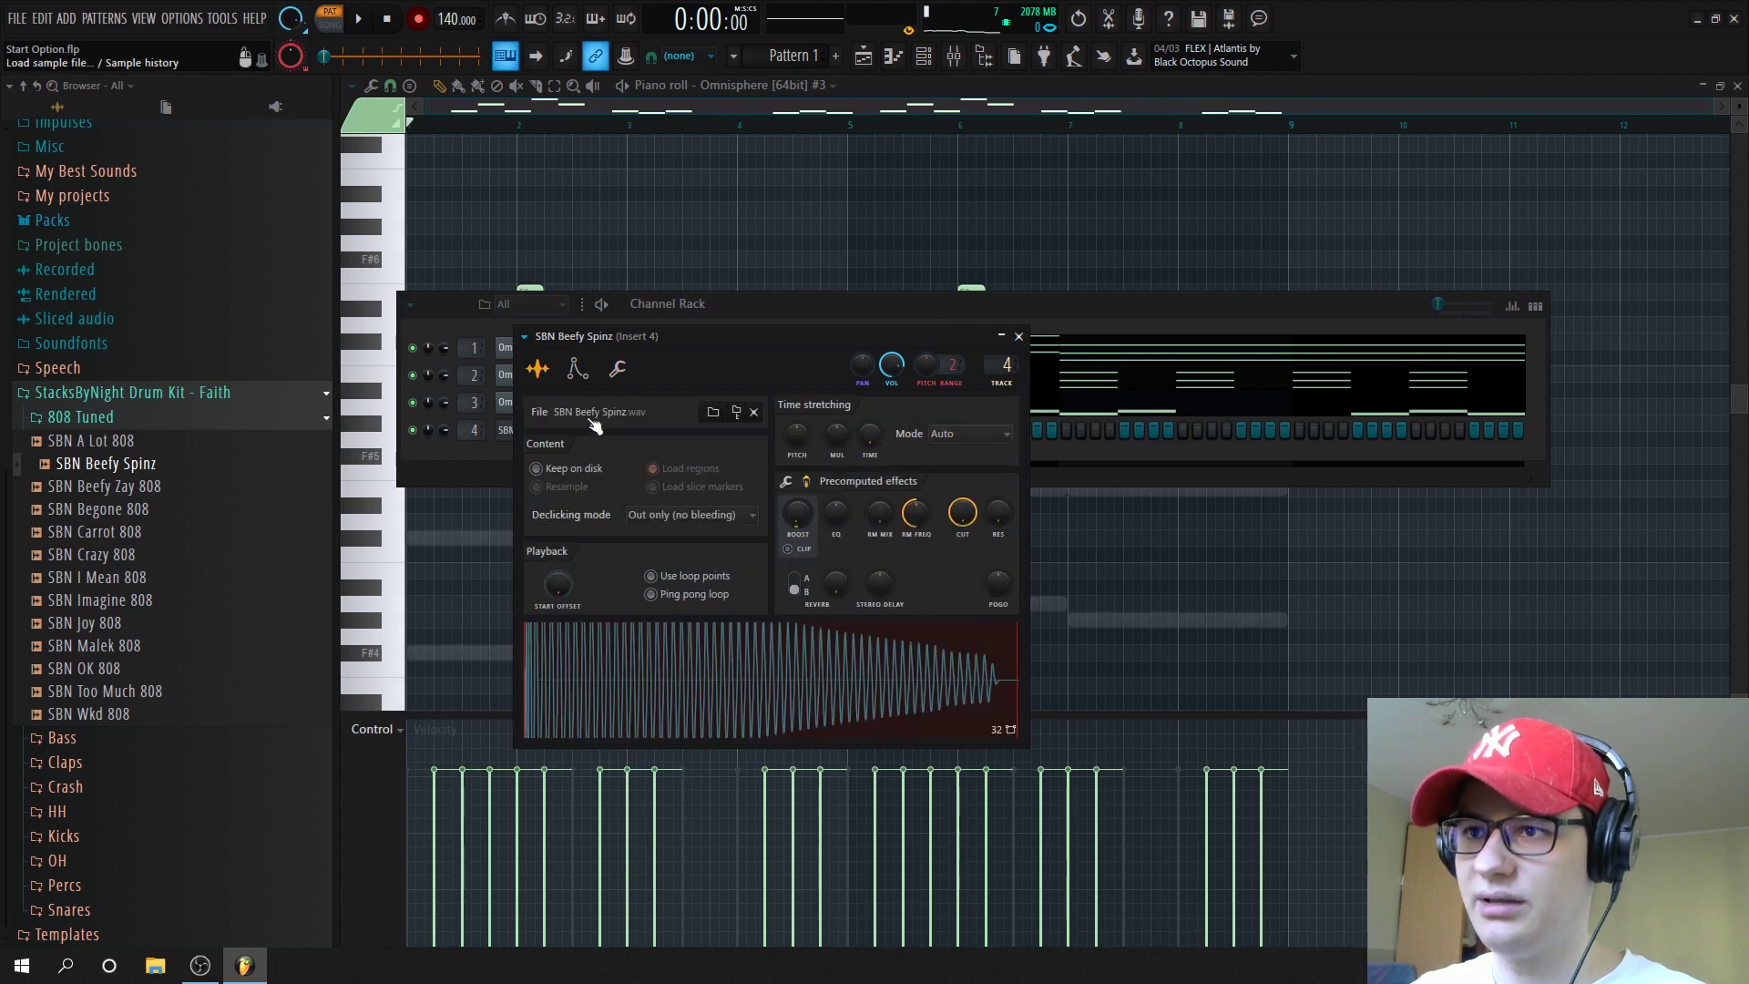
key("Escape")
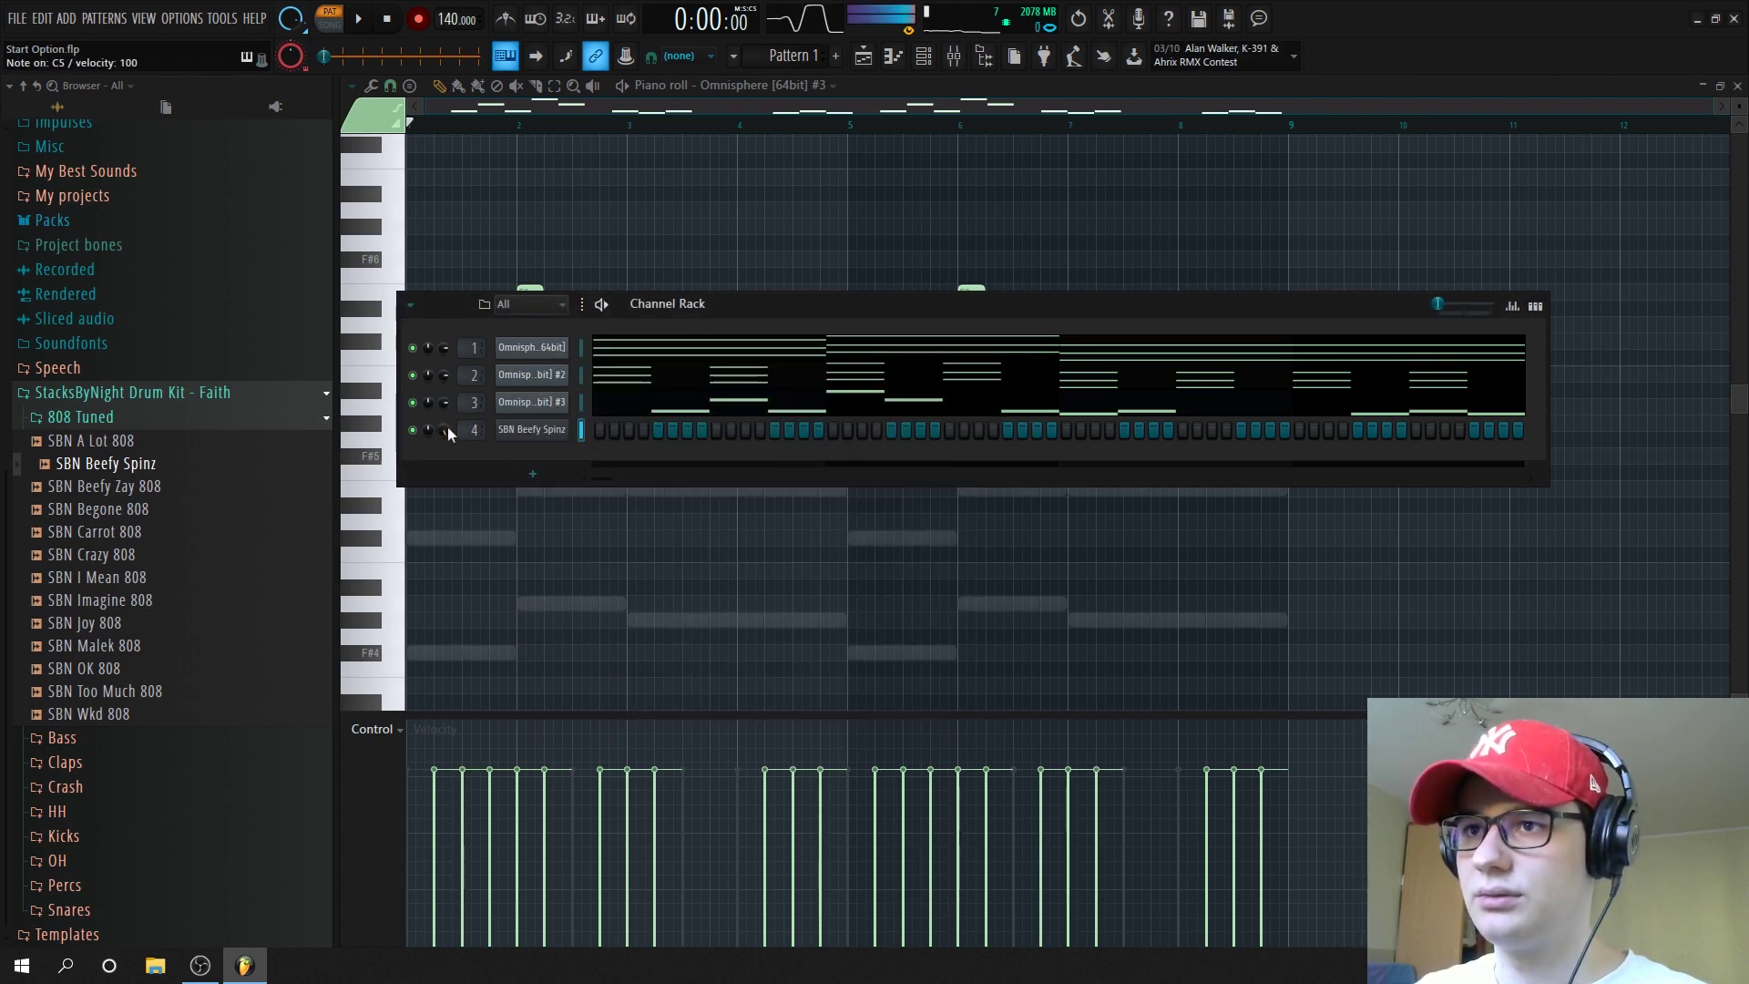
Open the SBN Beefy Spinz piano roll and place one-beat notes F#4 at bar 1 and A4 at bar 2
key("F9")
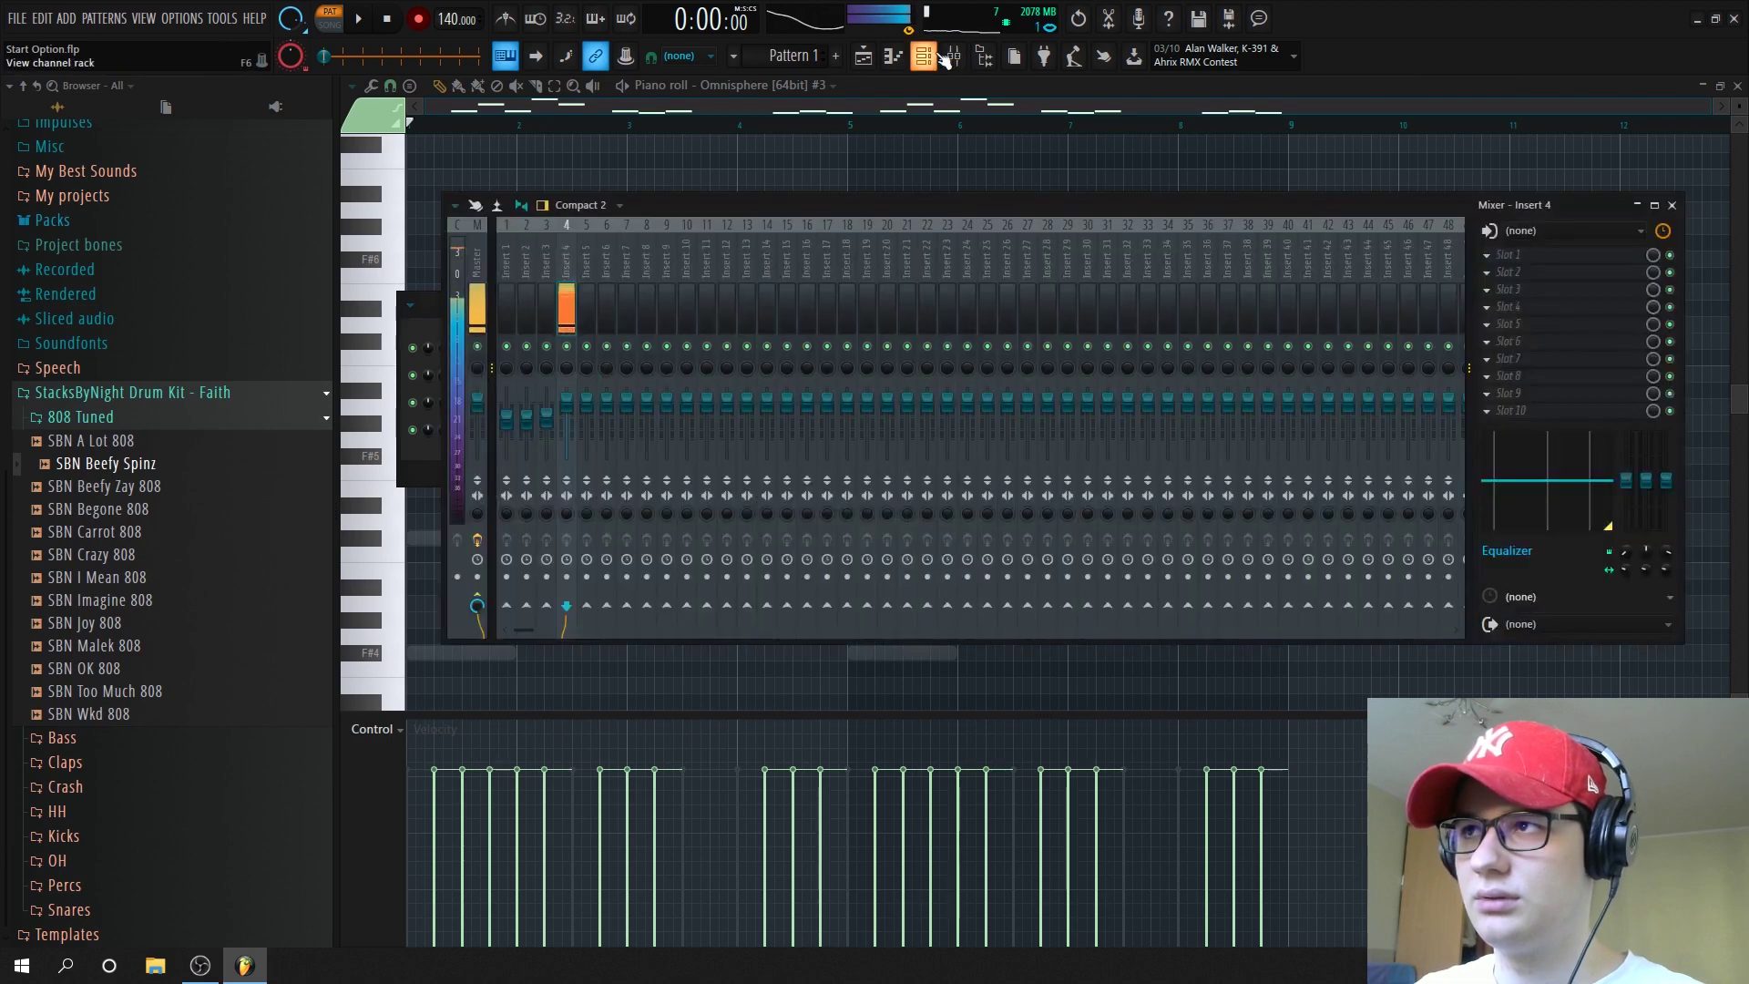
left_click(922, 57)
right_click(557, 446)
left_click(625, 434)
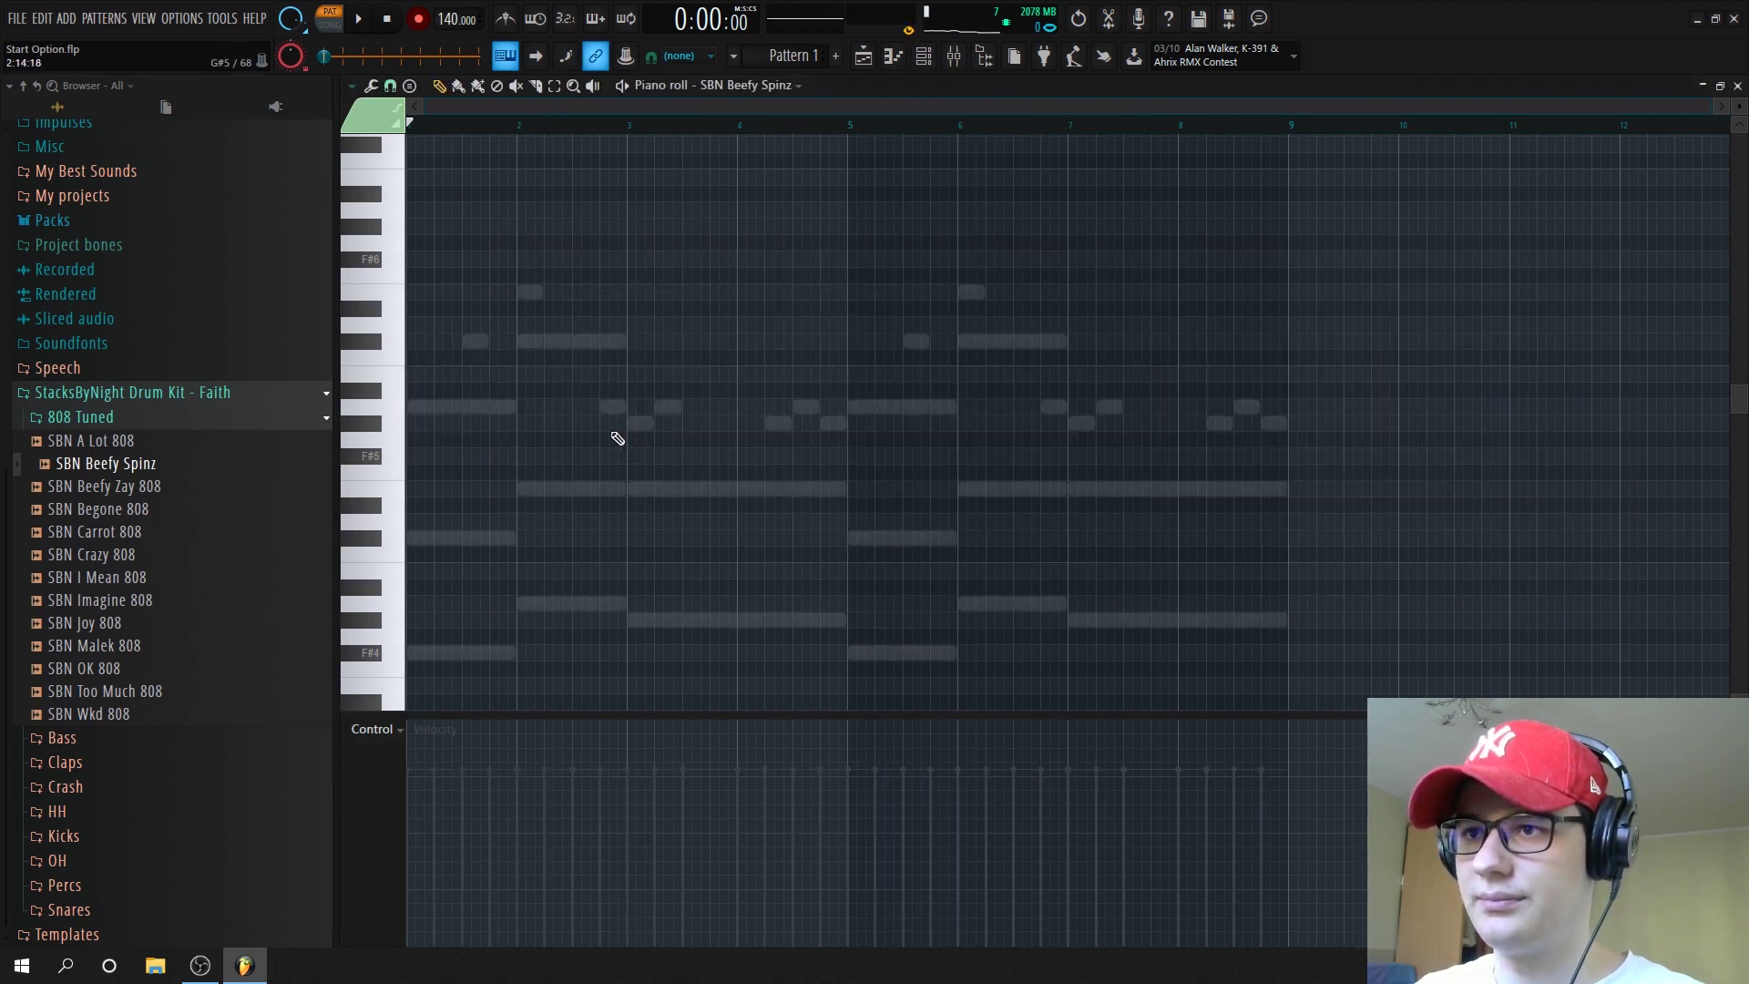
scroll(415, 636, "up", 2)
left_click(592, 604)
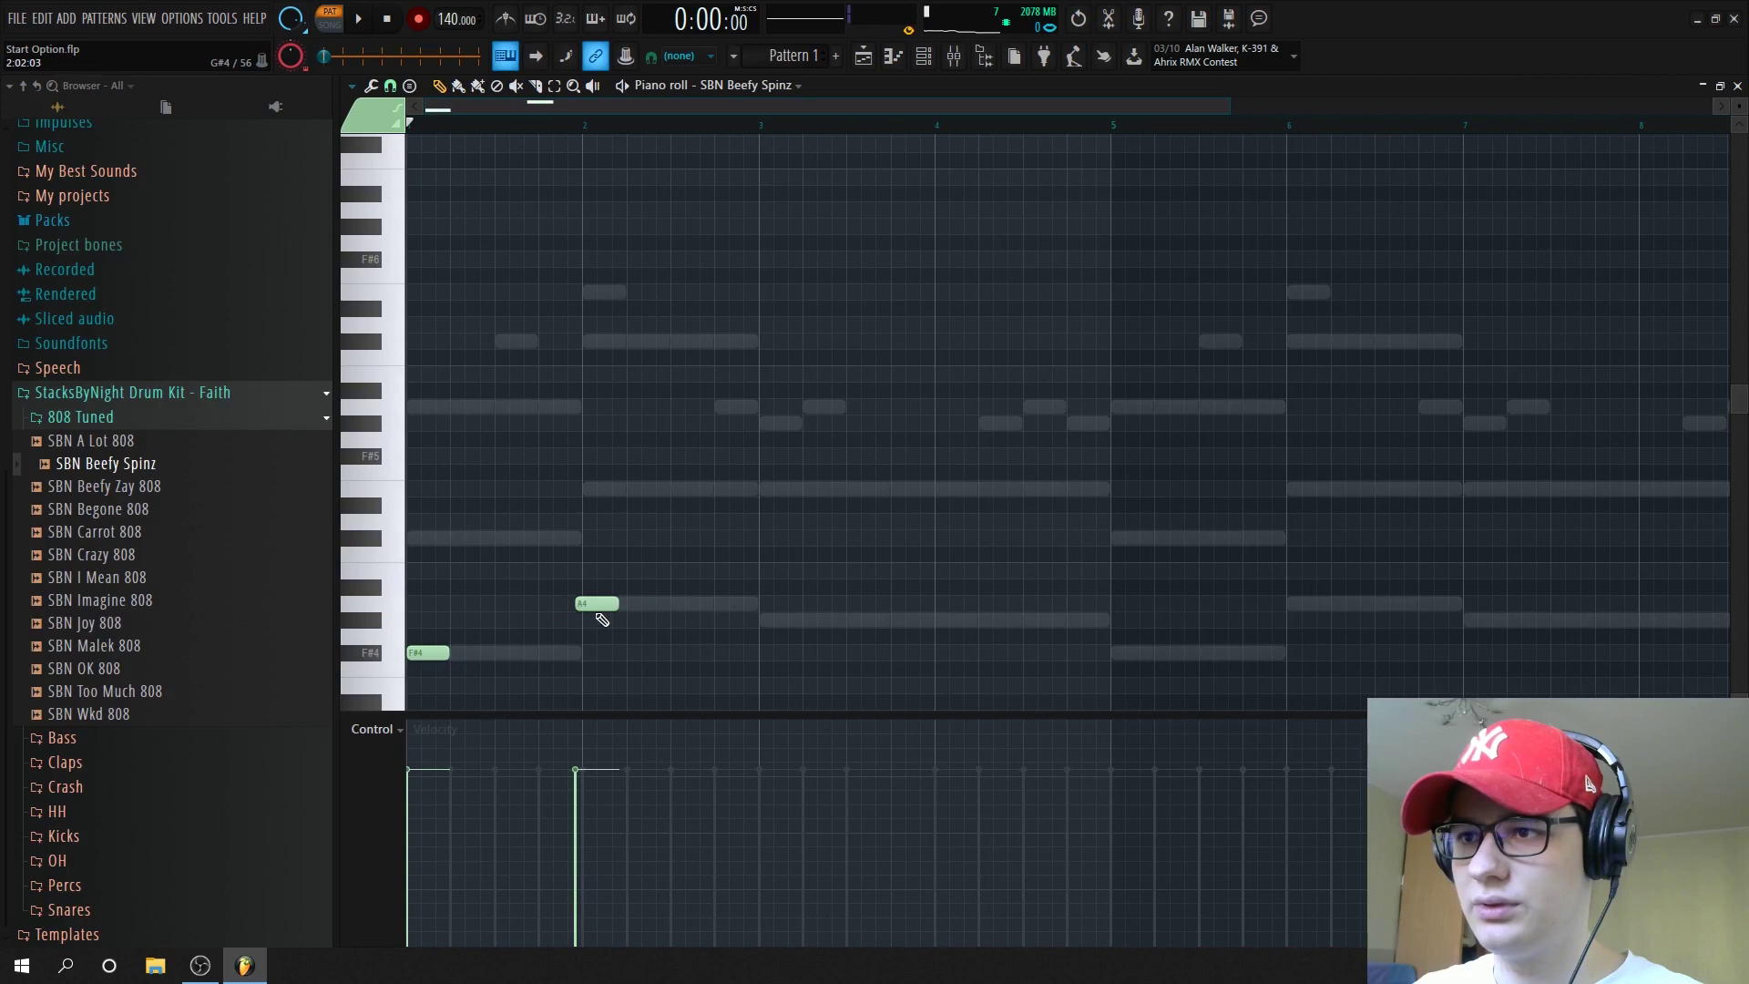
scroll(597, 598, "up", 2)
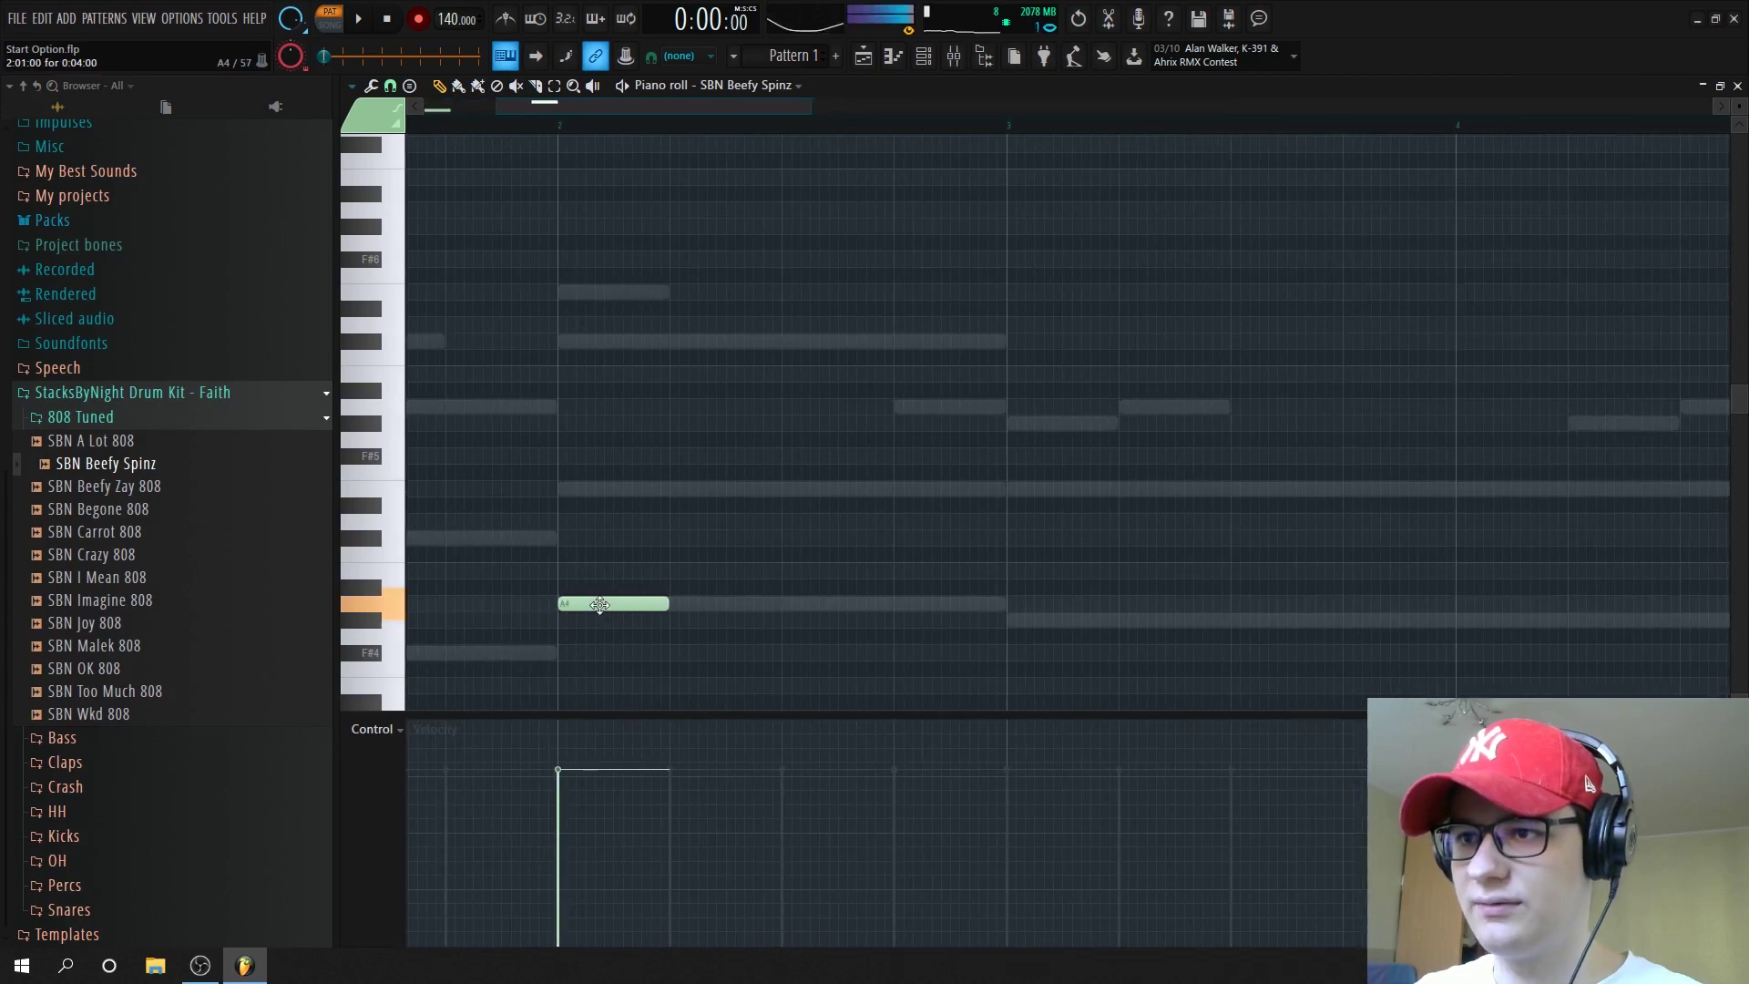
Place a one-beat C#4 at the start of bar 3, on the lowest ghost note instead of G#4
left_click_drag(1020, 630, 1016, 608)
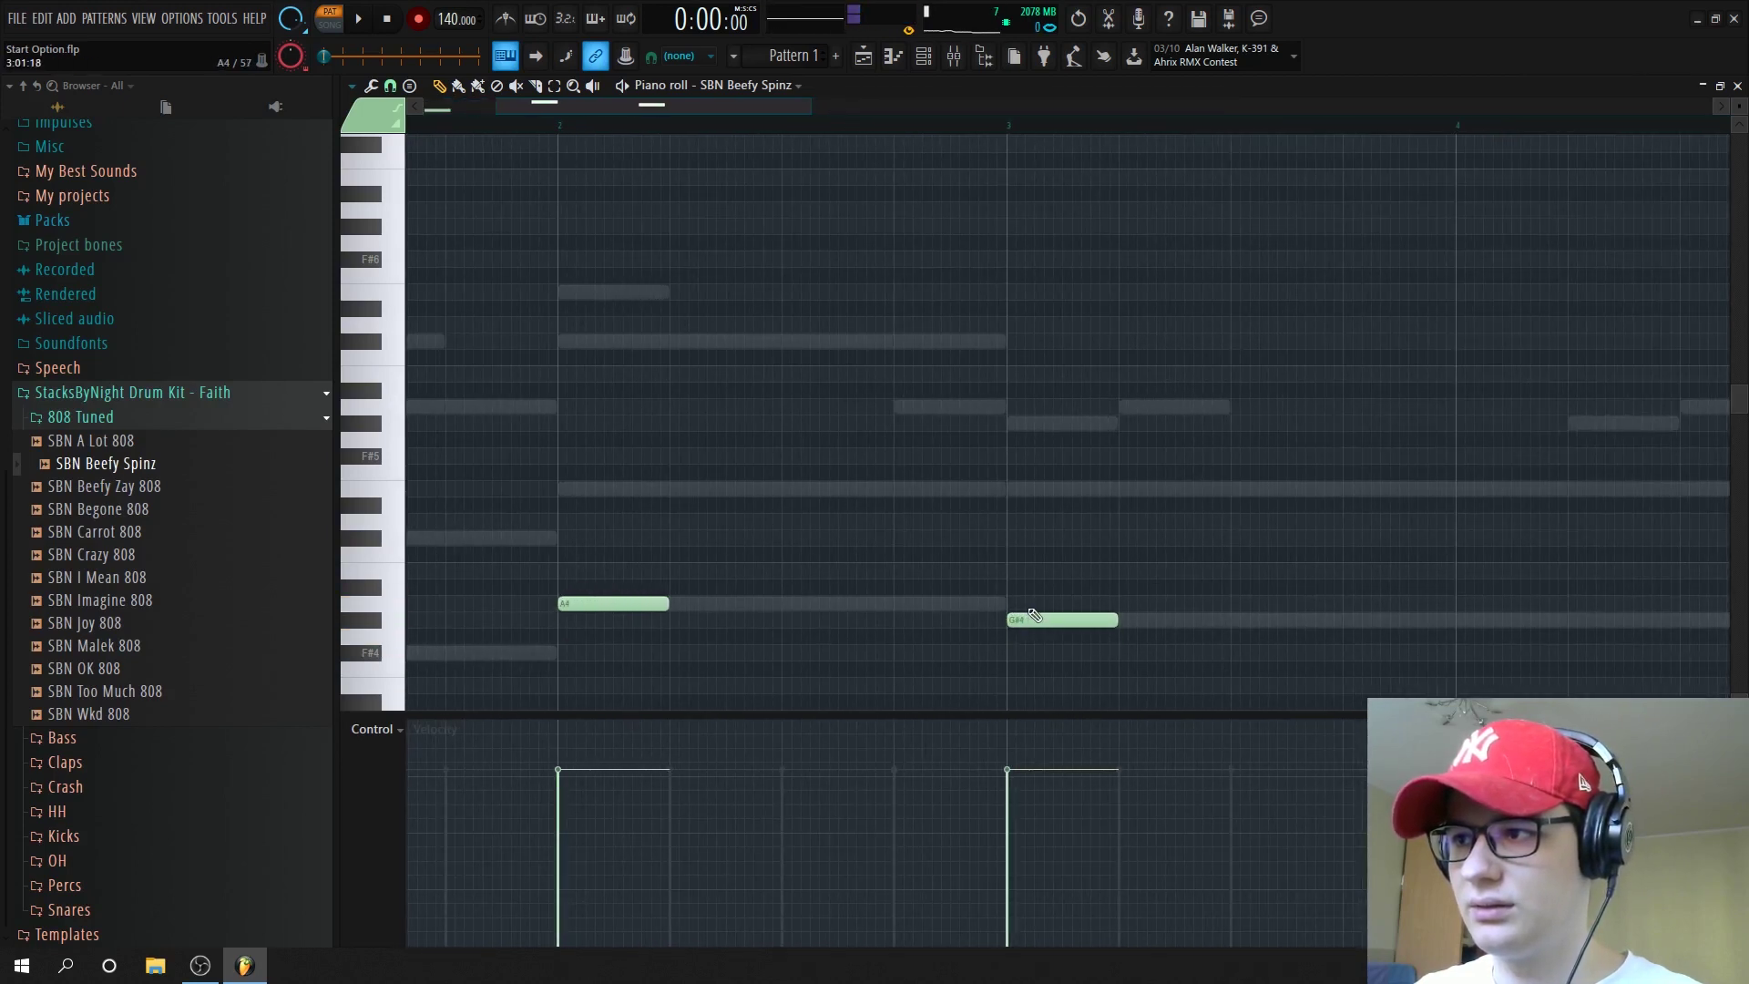
scroll(1002, 628, "down", 3)
scroll(710, 613, "down", 5)
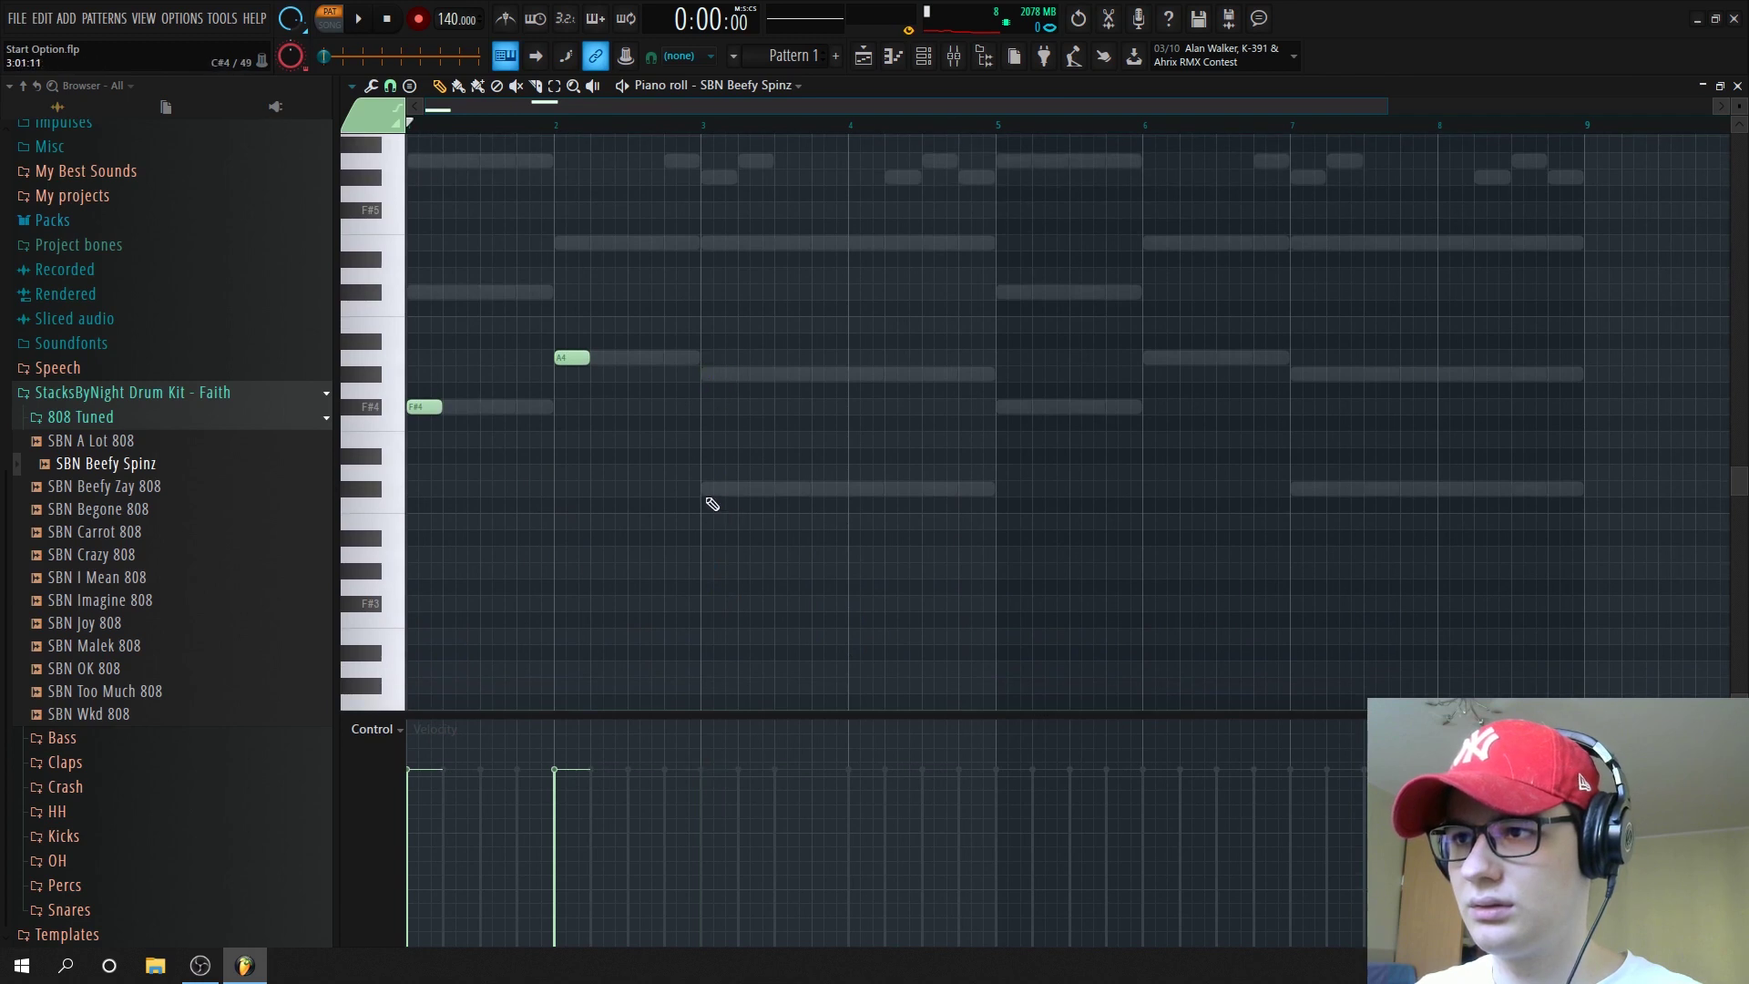
left_click(711, 496)
scroll(717, 492, "up", 2)
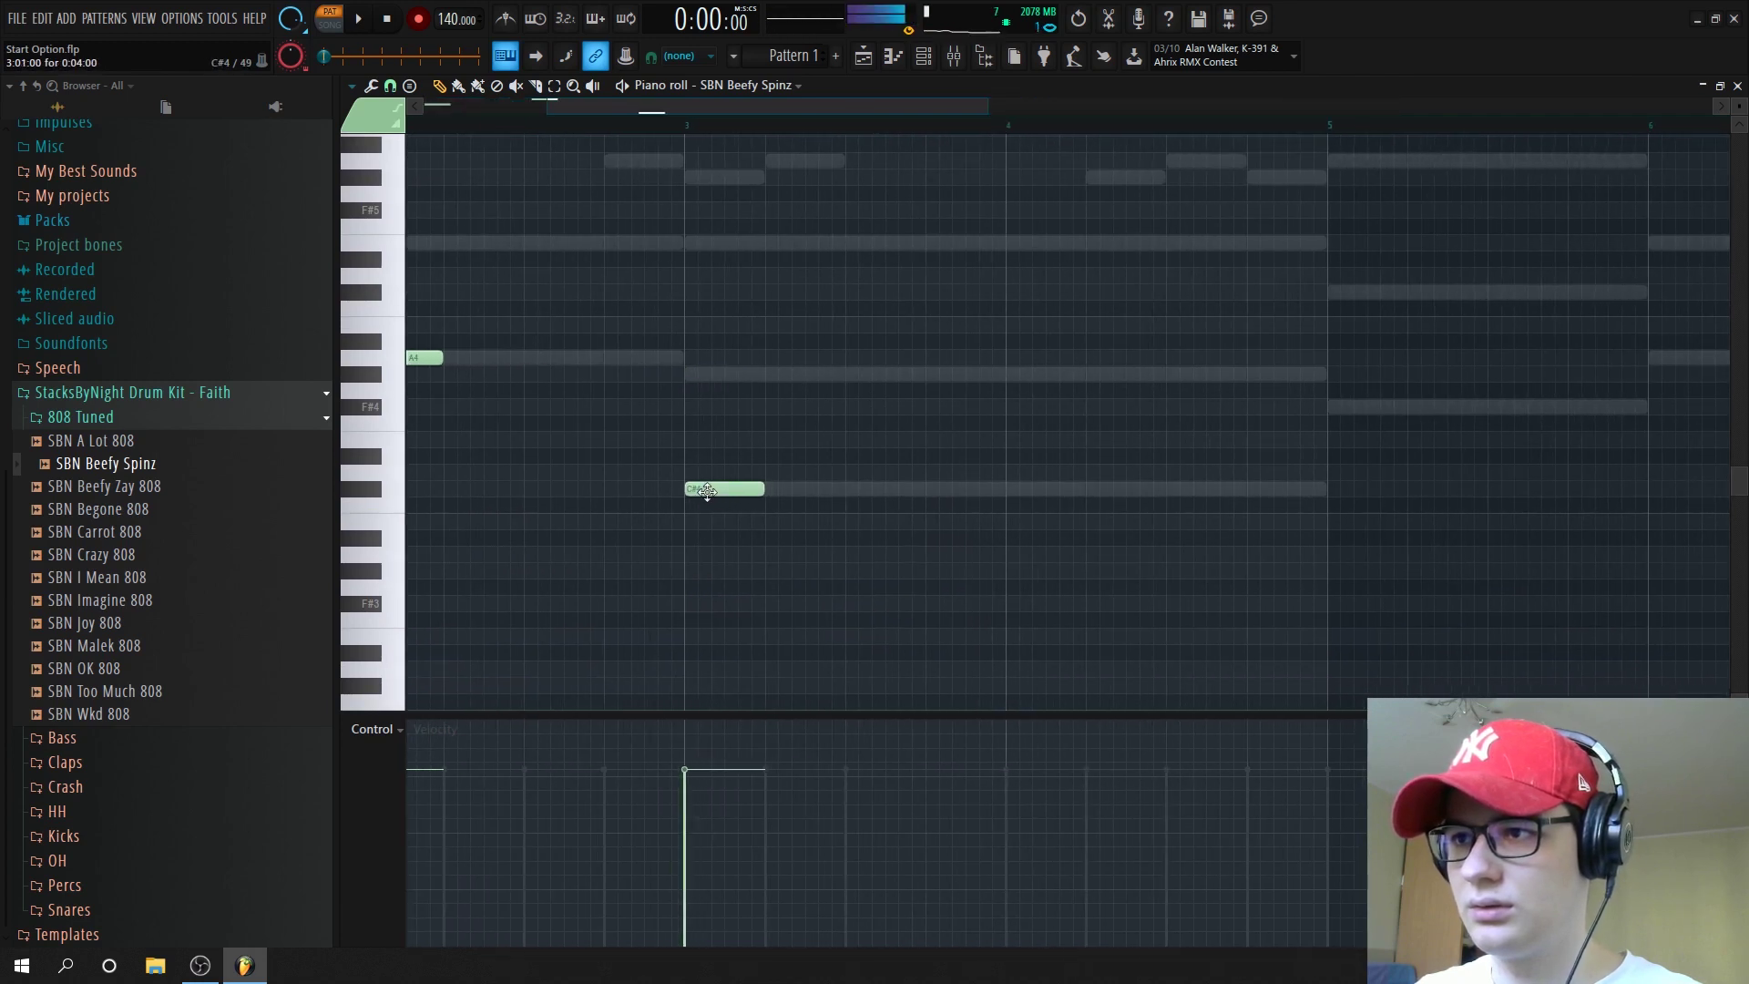
Transpose all three 808 notes up two octaves and play the pattern
scroll(707, 492, "down", 3)
key("ctrl+a")
key("ctrl+Up")
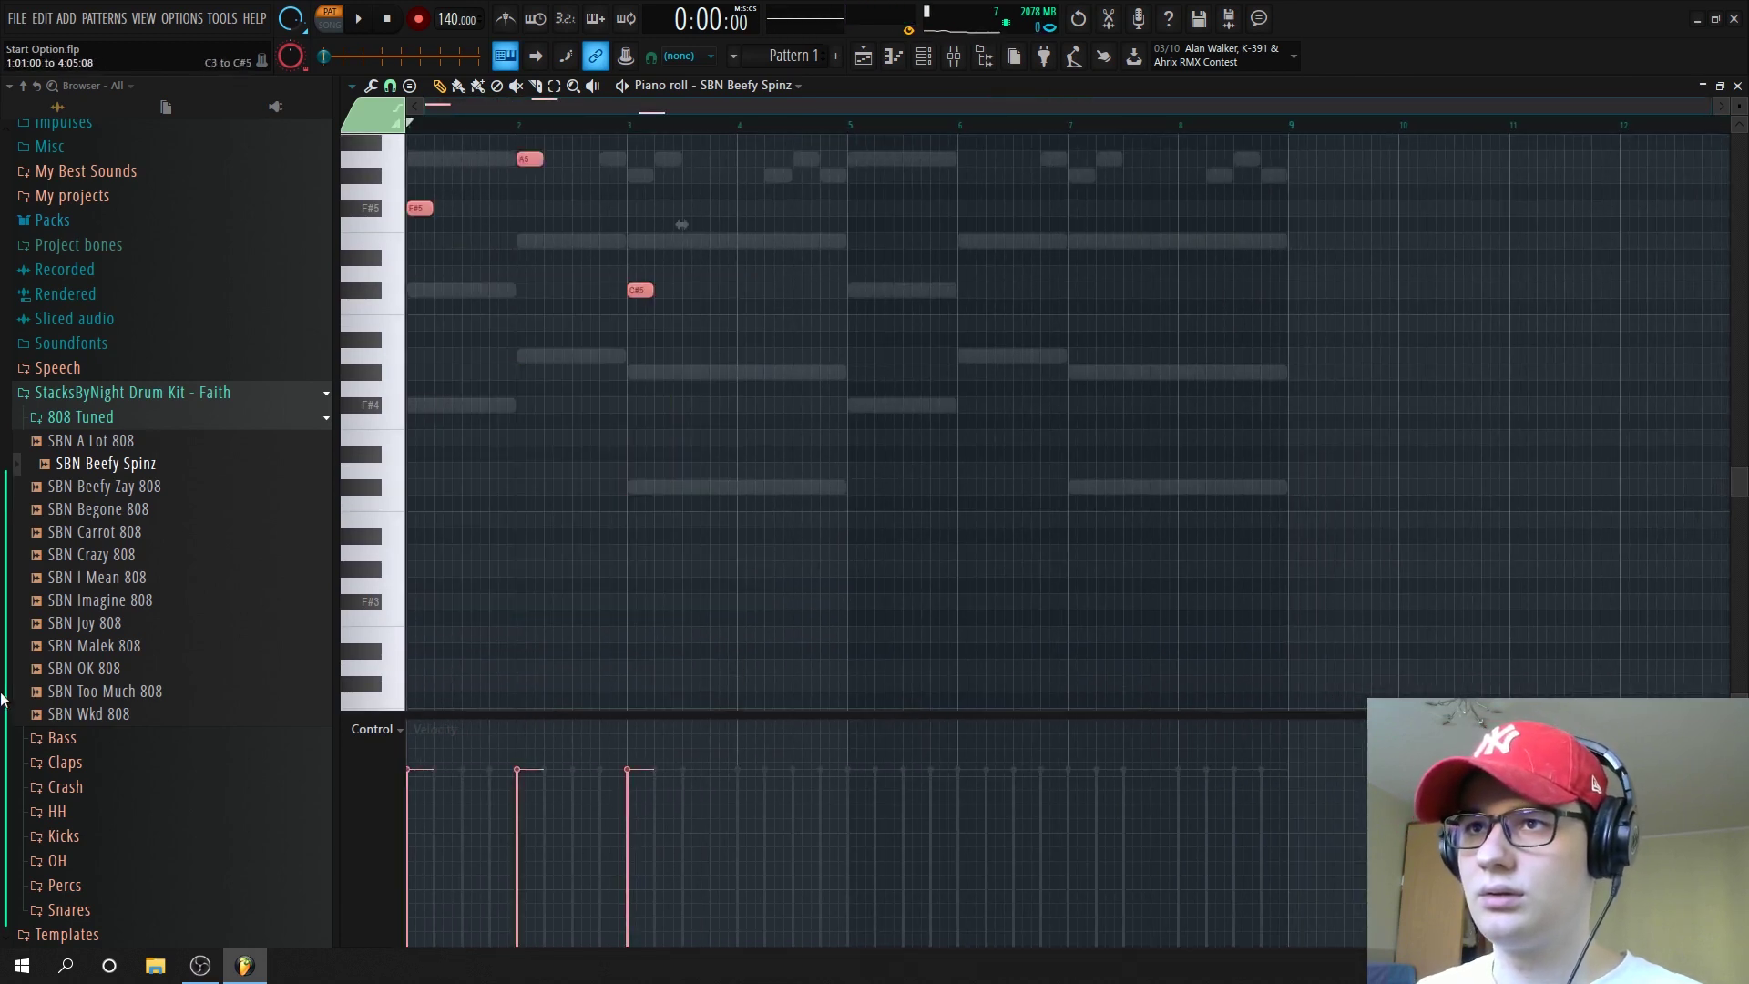
key("ctrl+Up")
key("space")
scroll(558, 379, "up", 5)
scroll(299, 170, "up", 4)
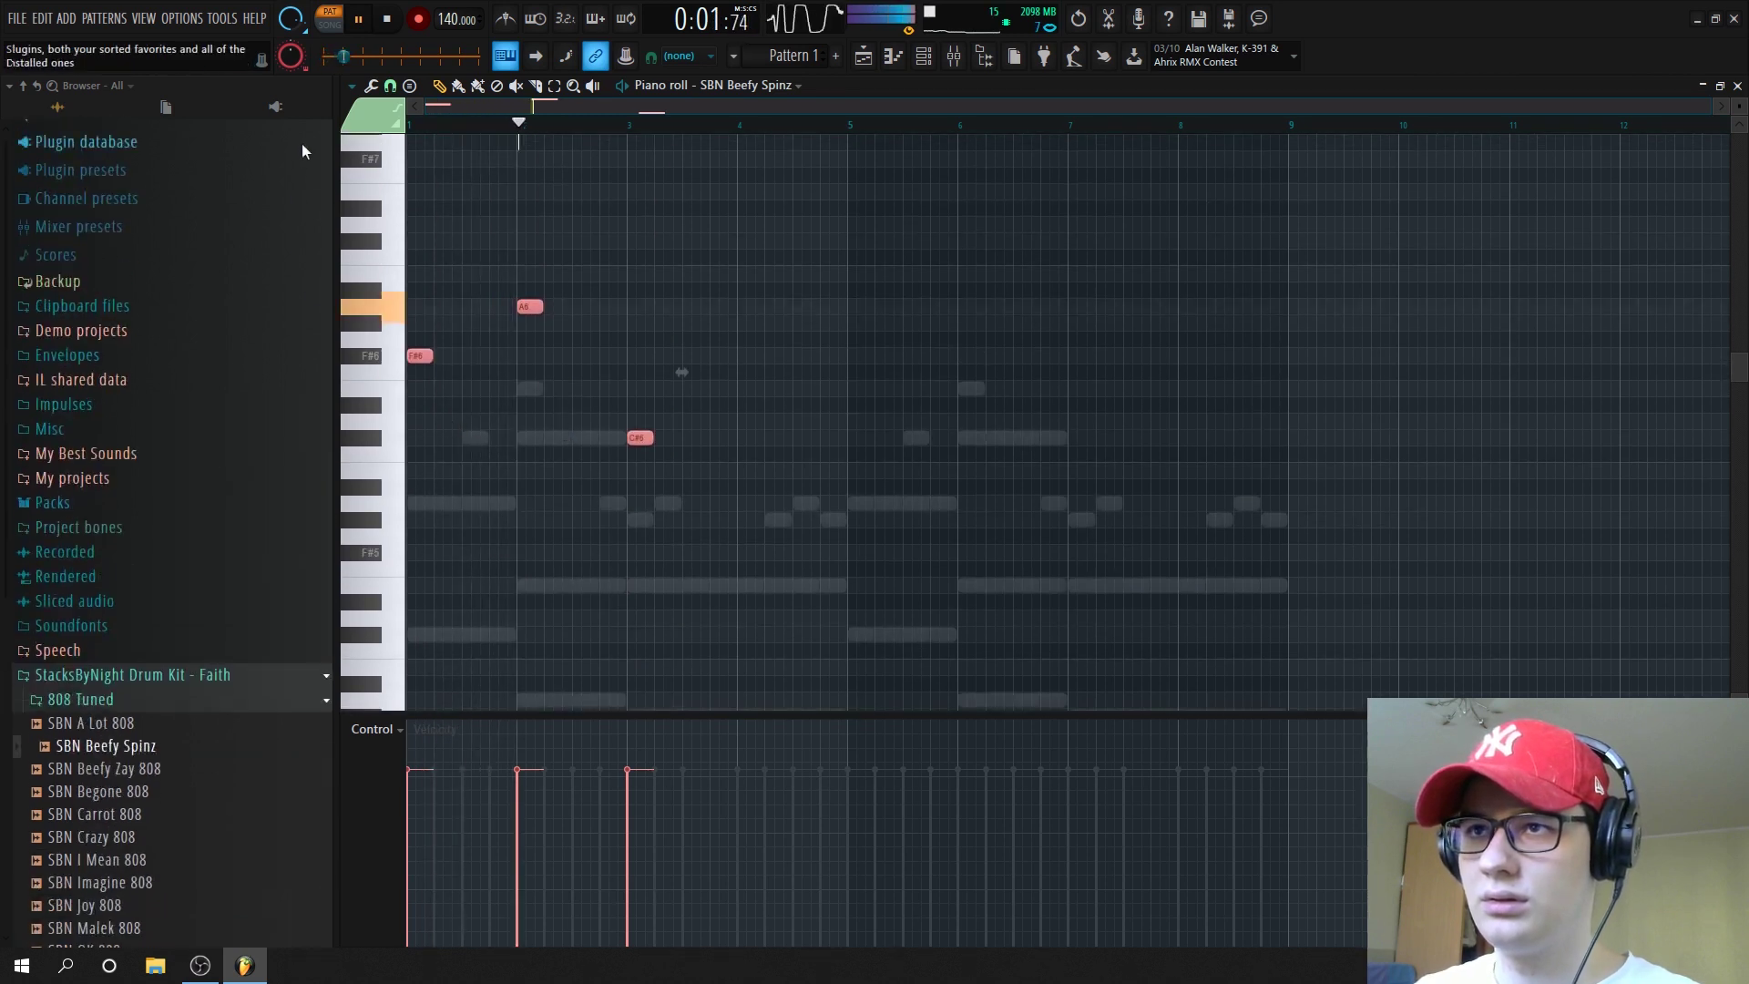
scroll(298, 173, "up", 3)
key("space")
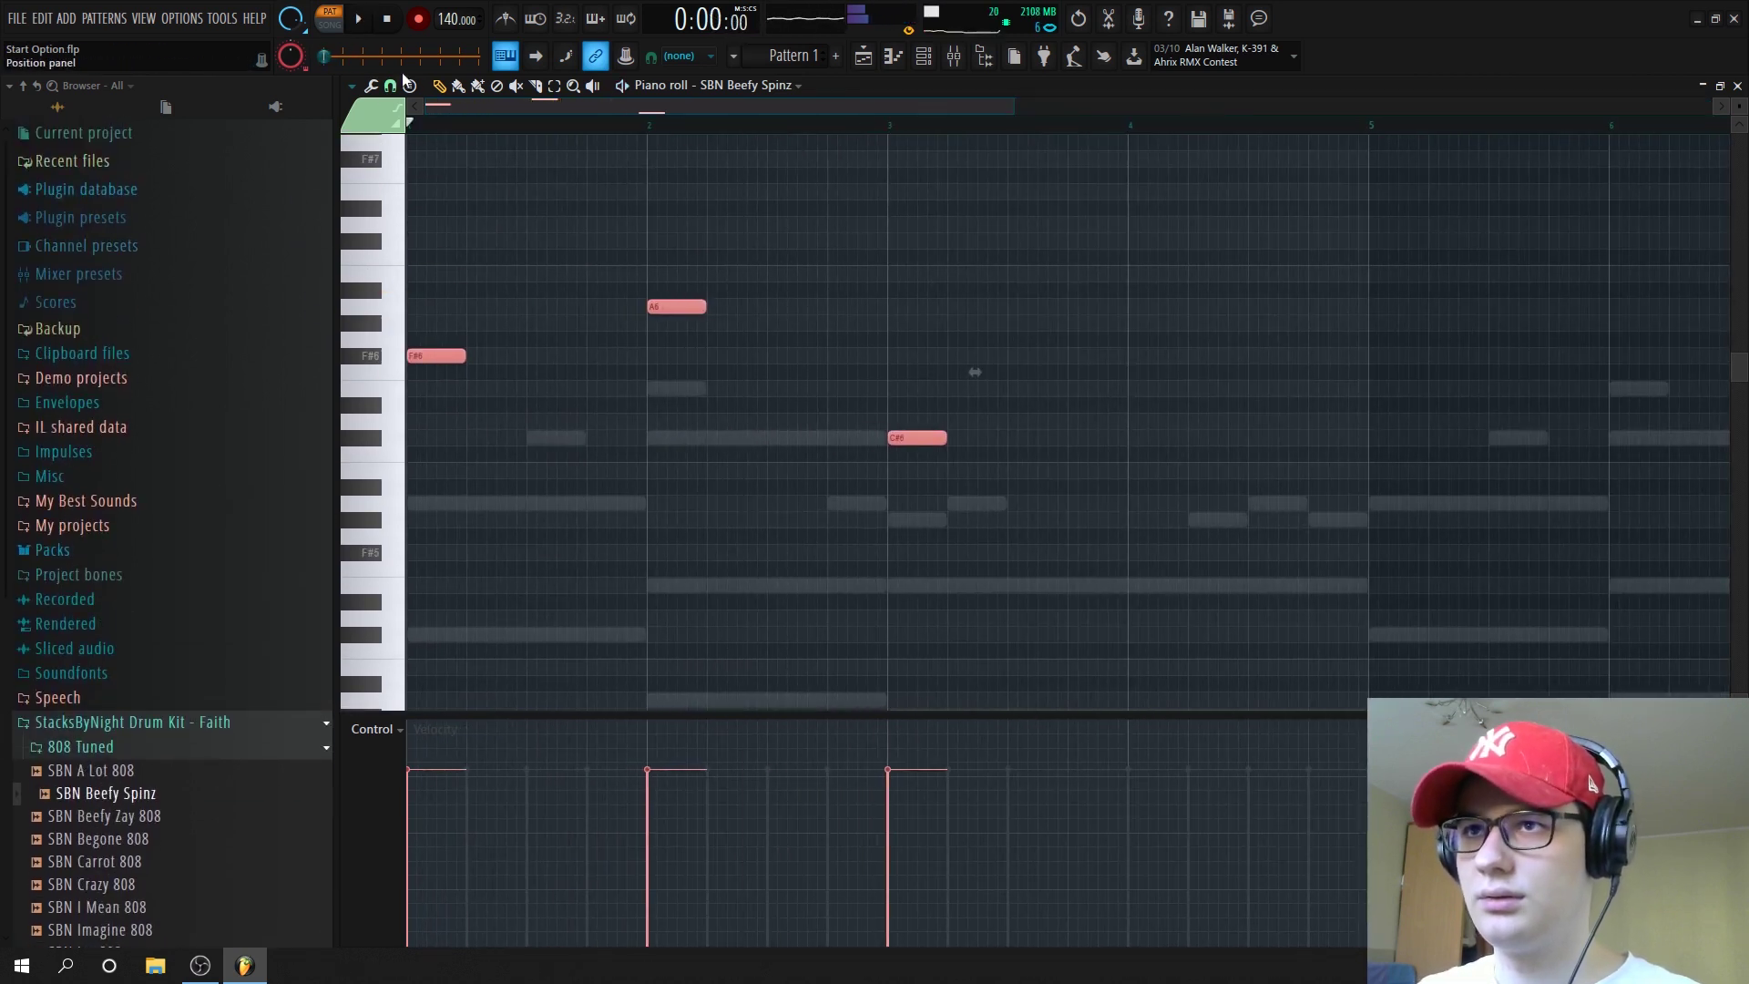
Choose a snap setting for the piano roll, lower all 808 notes by one octave and play the pattern
left_click(391, 86)
left_click(421, 328)
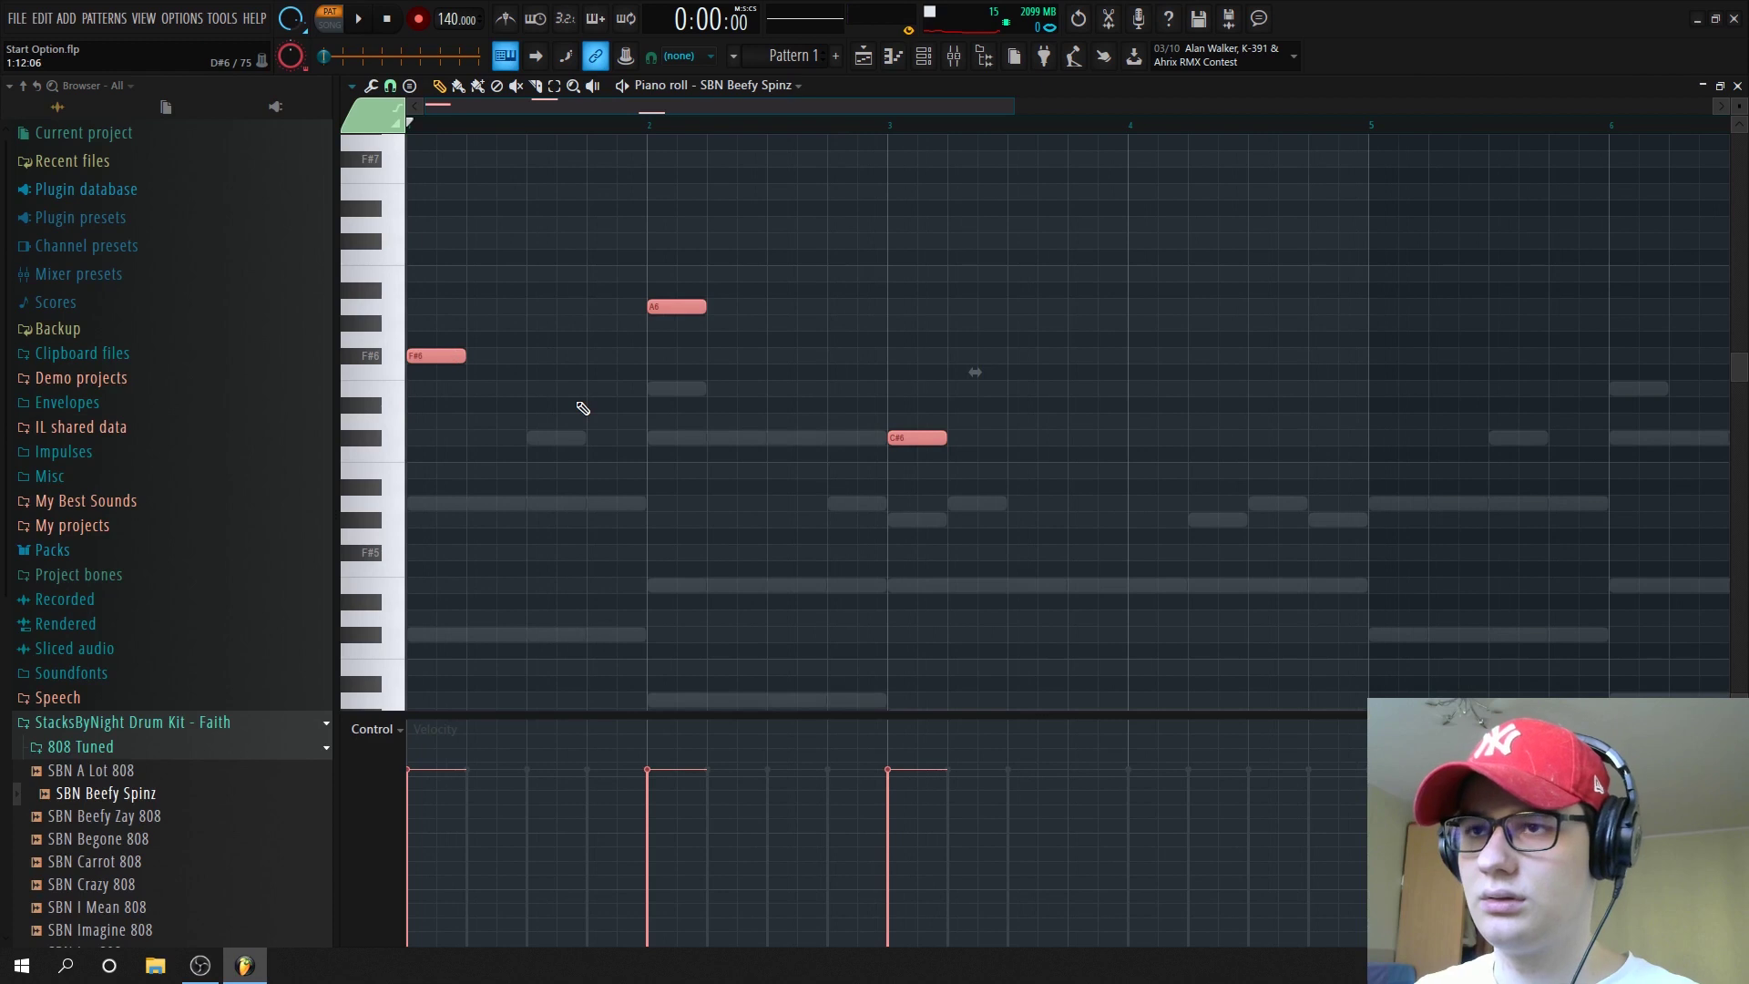
key("ctrl+Down")
key("space")
Try an extra one-beat F#5 on step 7 of bar 1 in the 808 line
right_click(560, 545)
left_click(506, 553)
key("space")
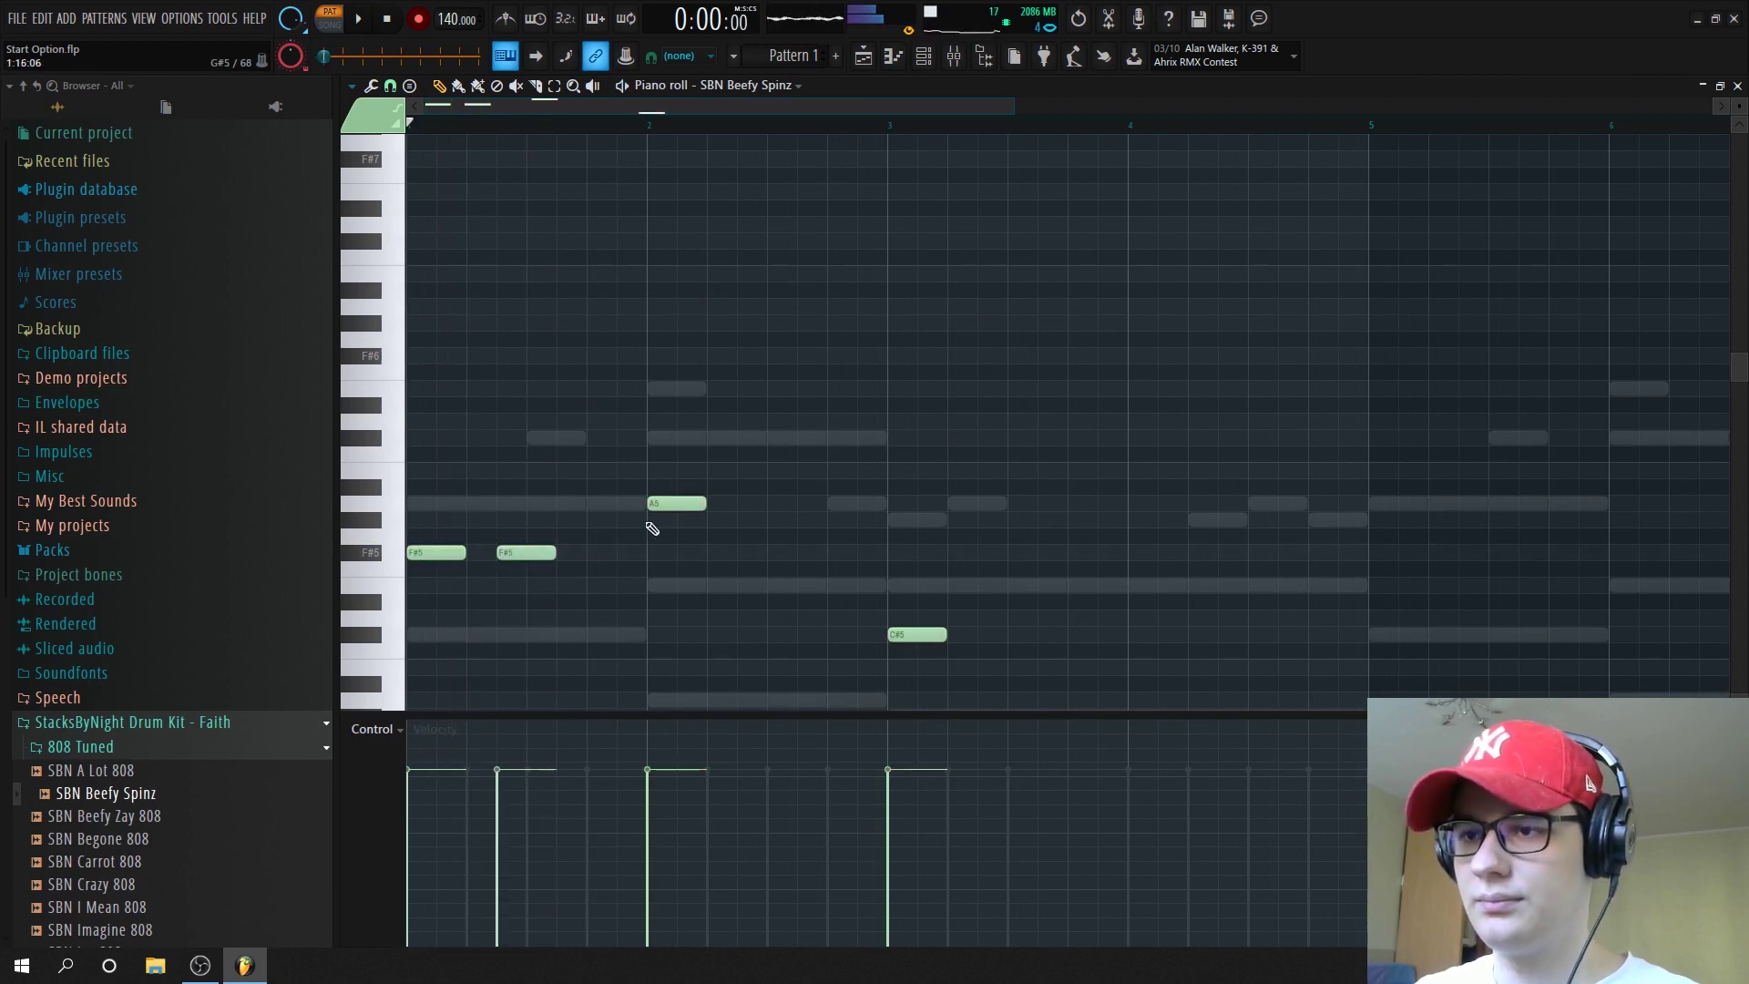
Add Fruity parametric EQ 2 to mixer insert 1 with the 20Hz + 18kHz cut preset and move its low cut to 144 Hz
left_click(953, 56)
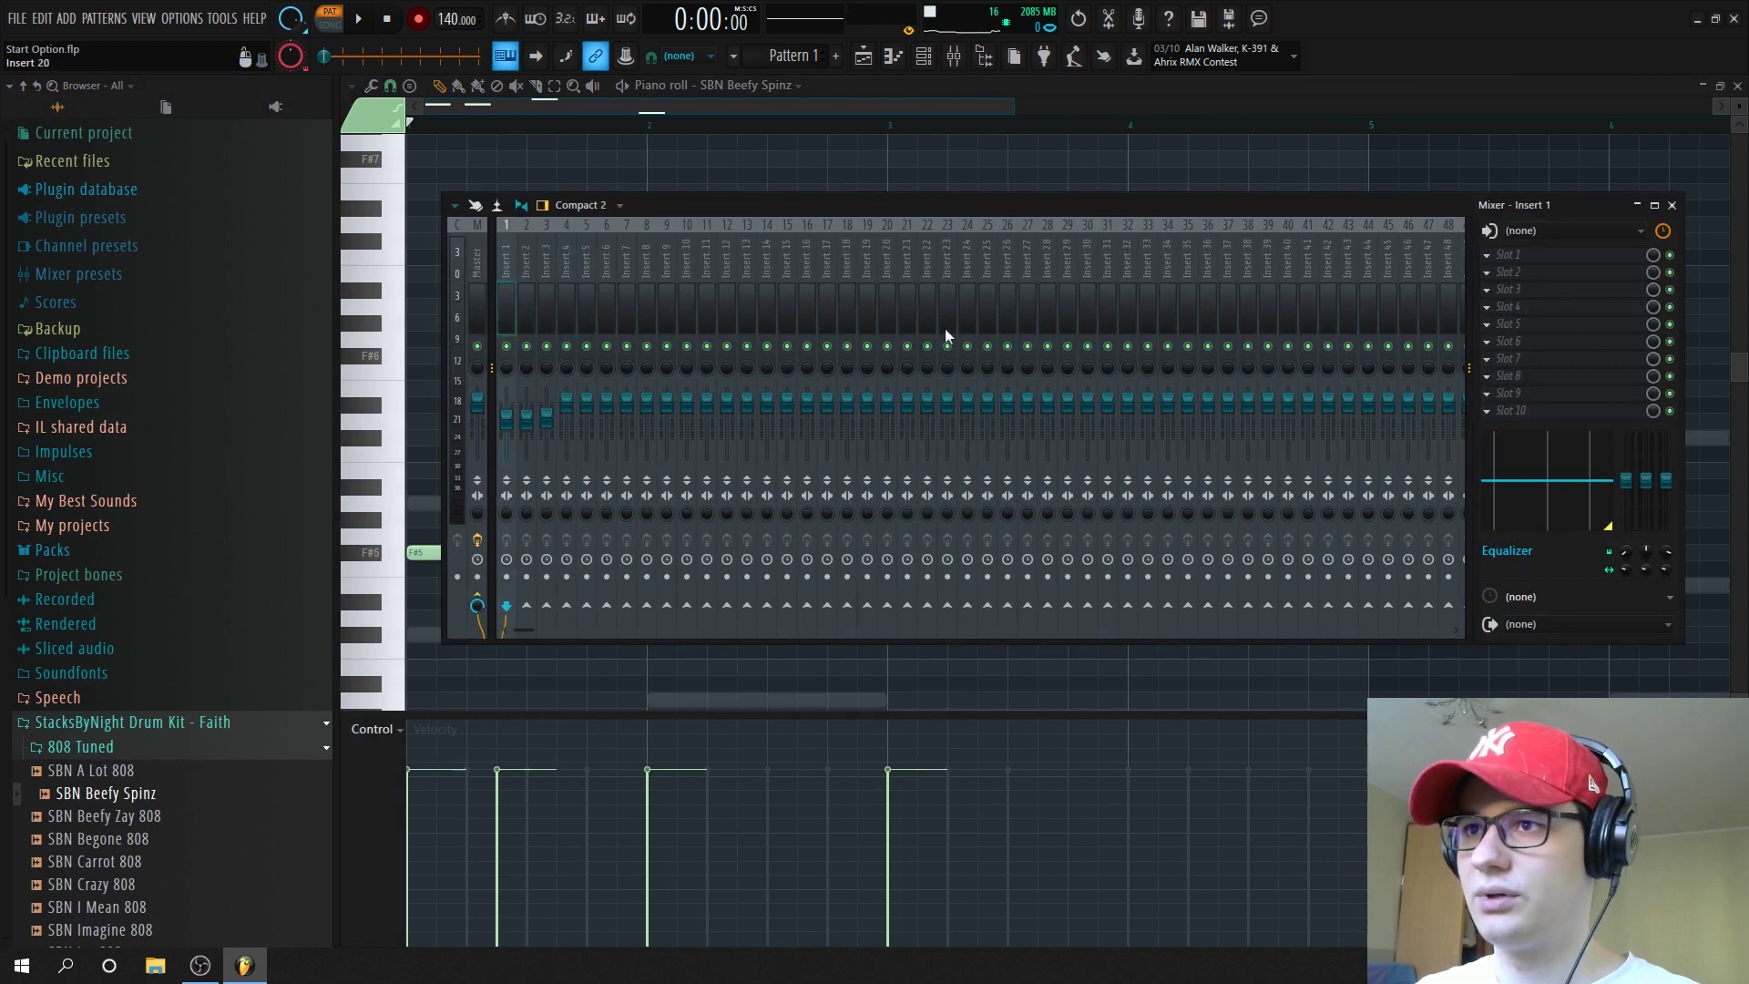
left_click(1503, 255)
left_click(1315, 653)
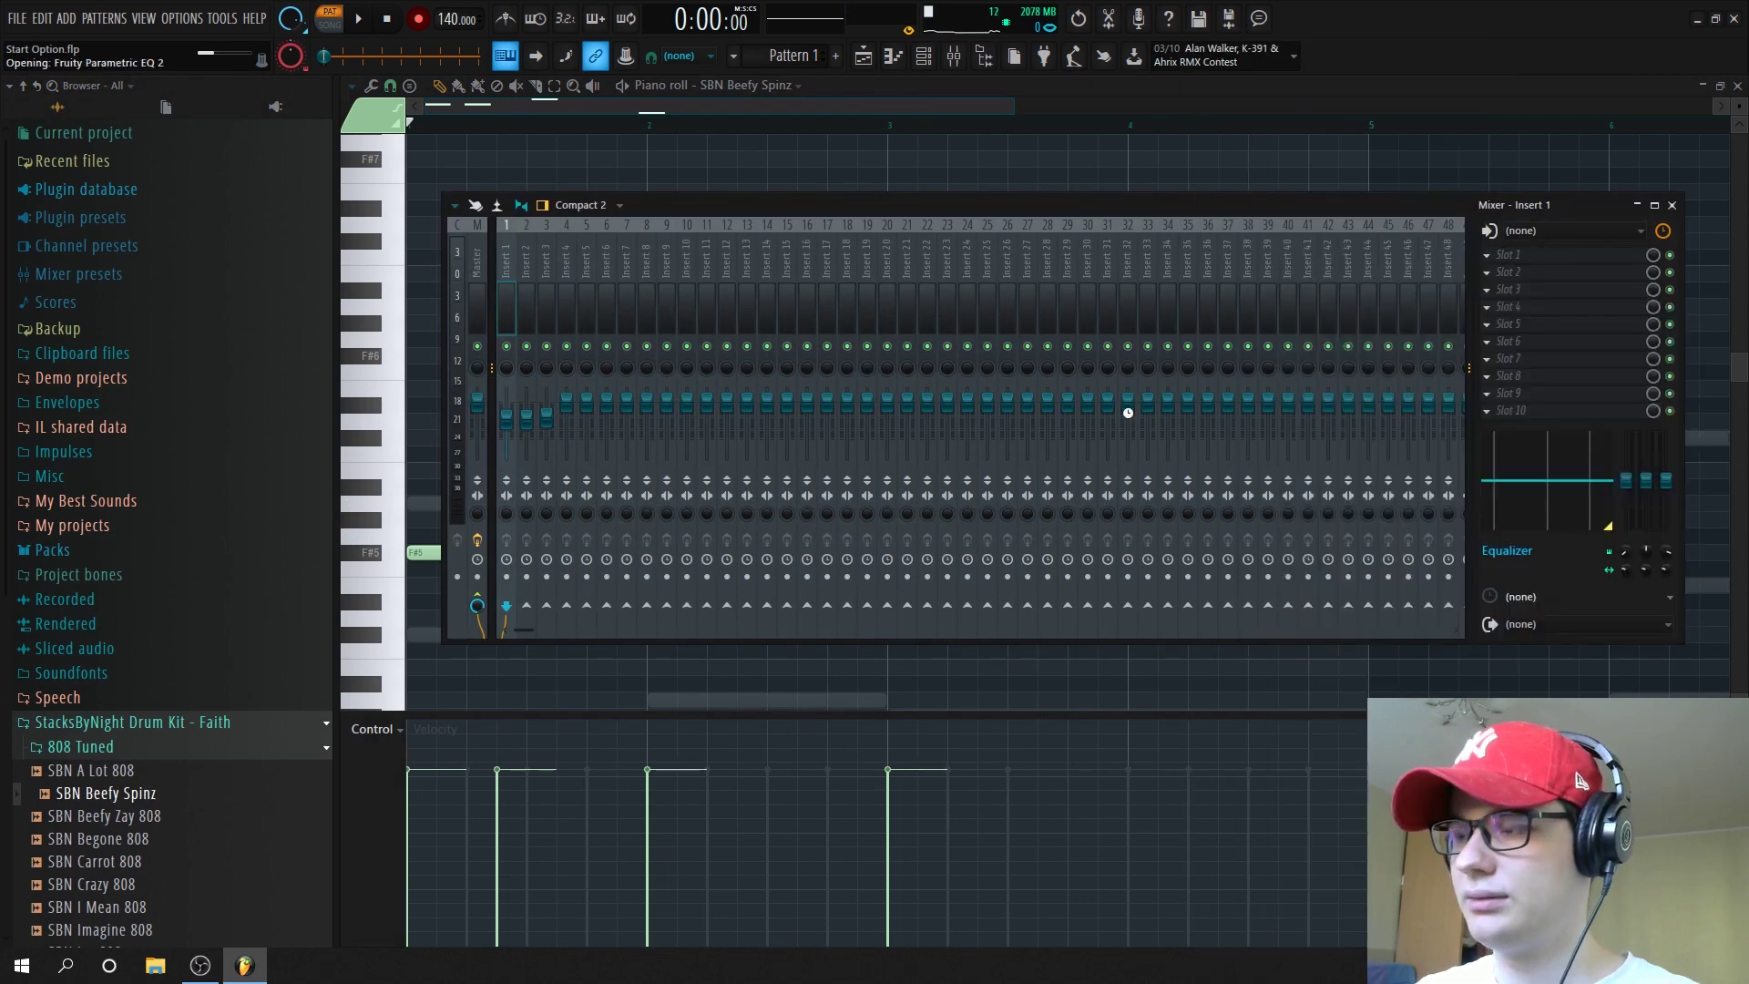
right_click(962, 268)
left_click(993, 319)
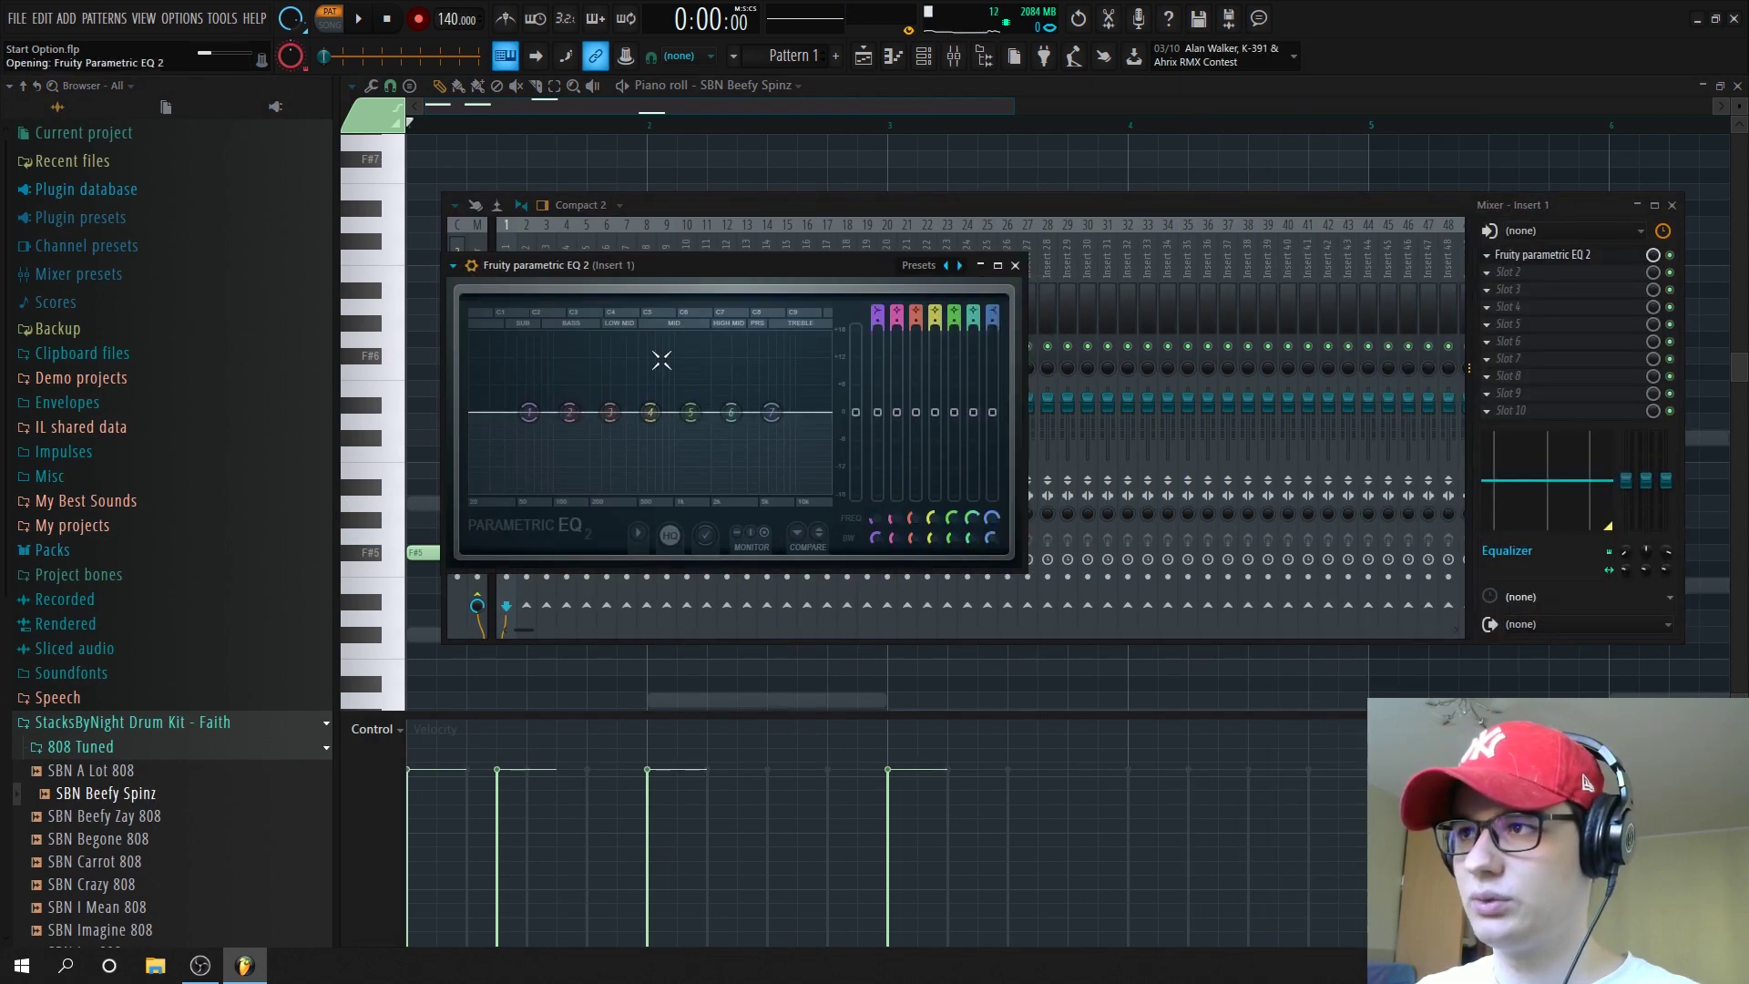
left_click_drag(476, 412, 576, 413)
key("space")
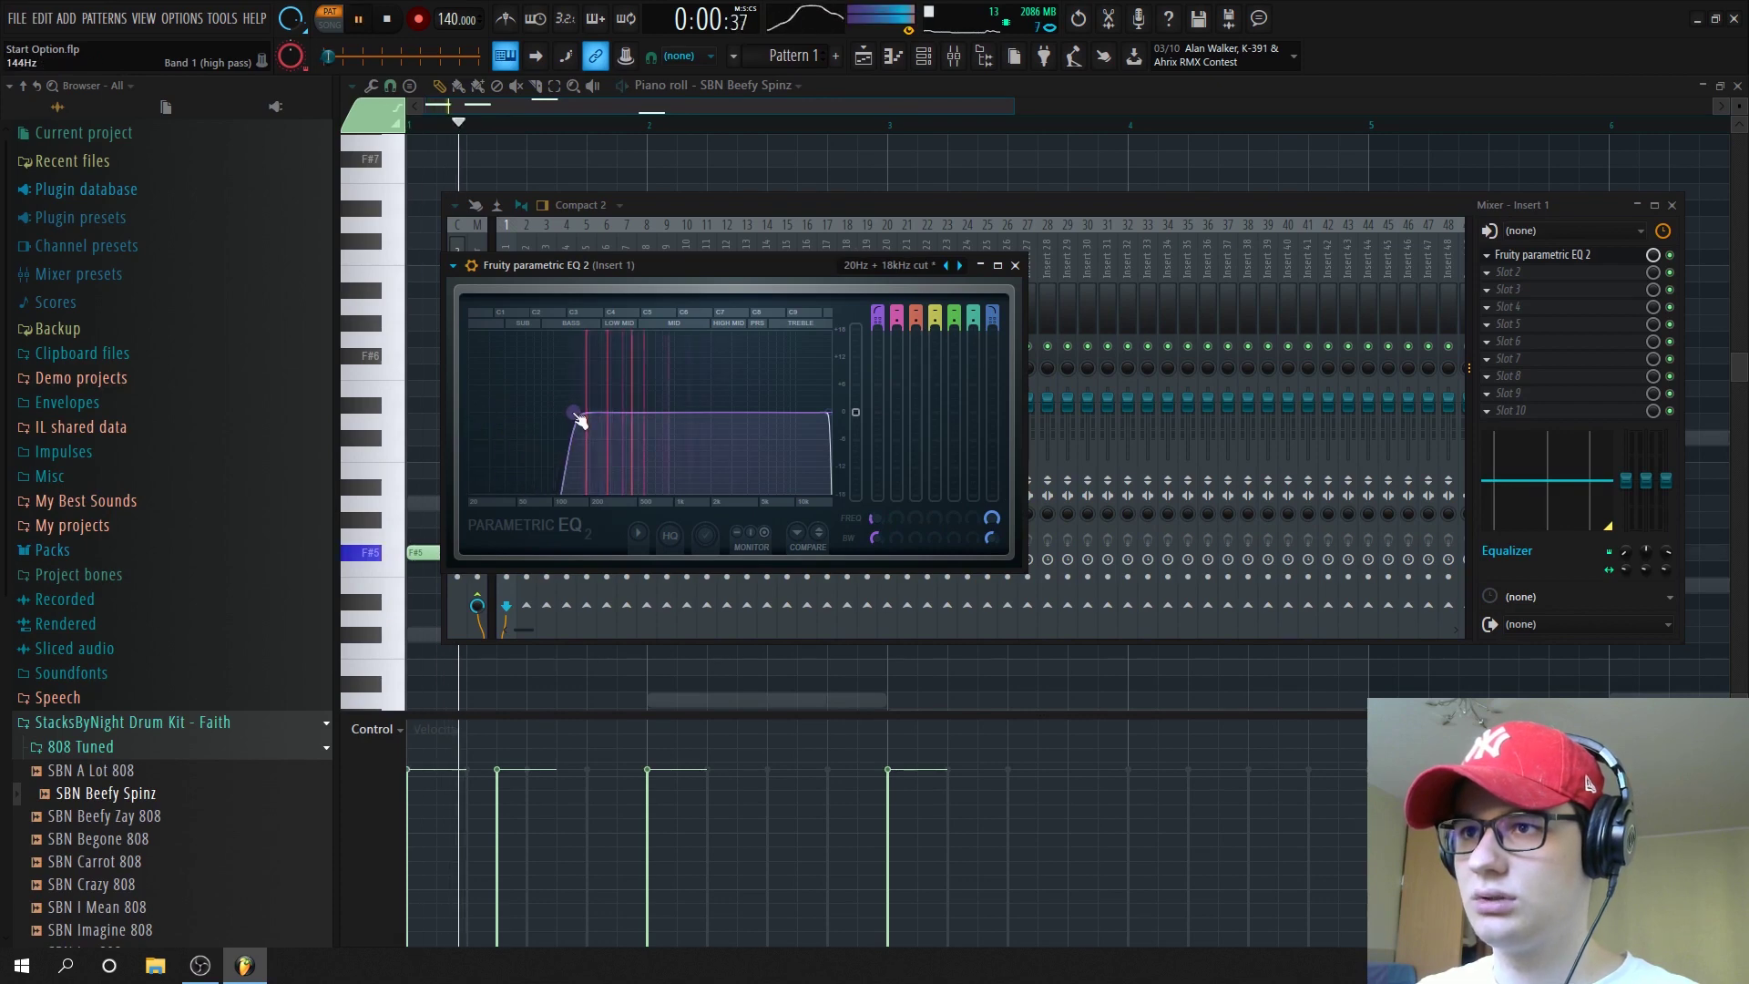
left_click(1015, 265)
key("space")
Add Fruity parametric EQ 2 to mixer insert 2, load a preset and raise its low-cut frequency while listening
left_click(530, 319)
left_click(1508, 257)
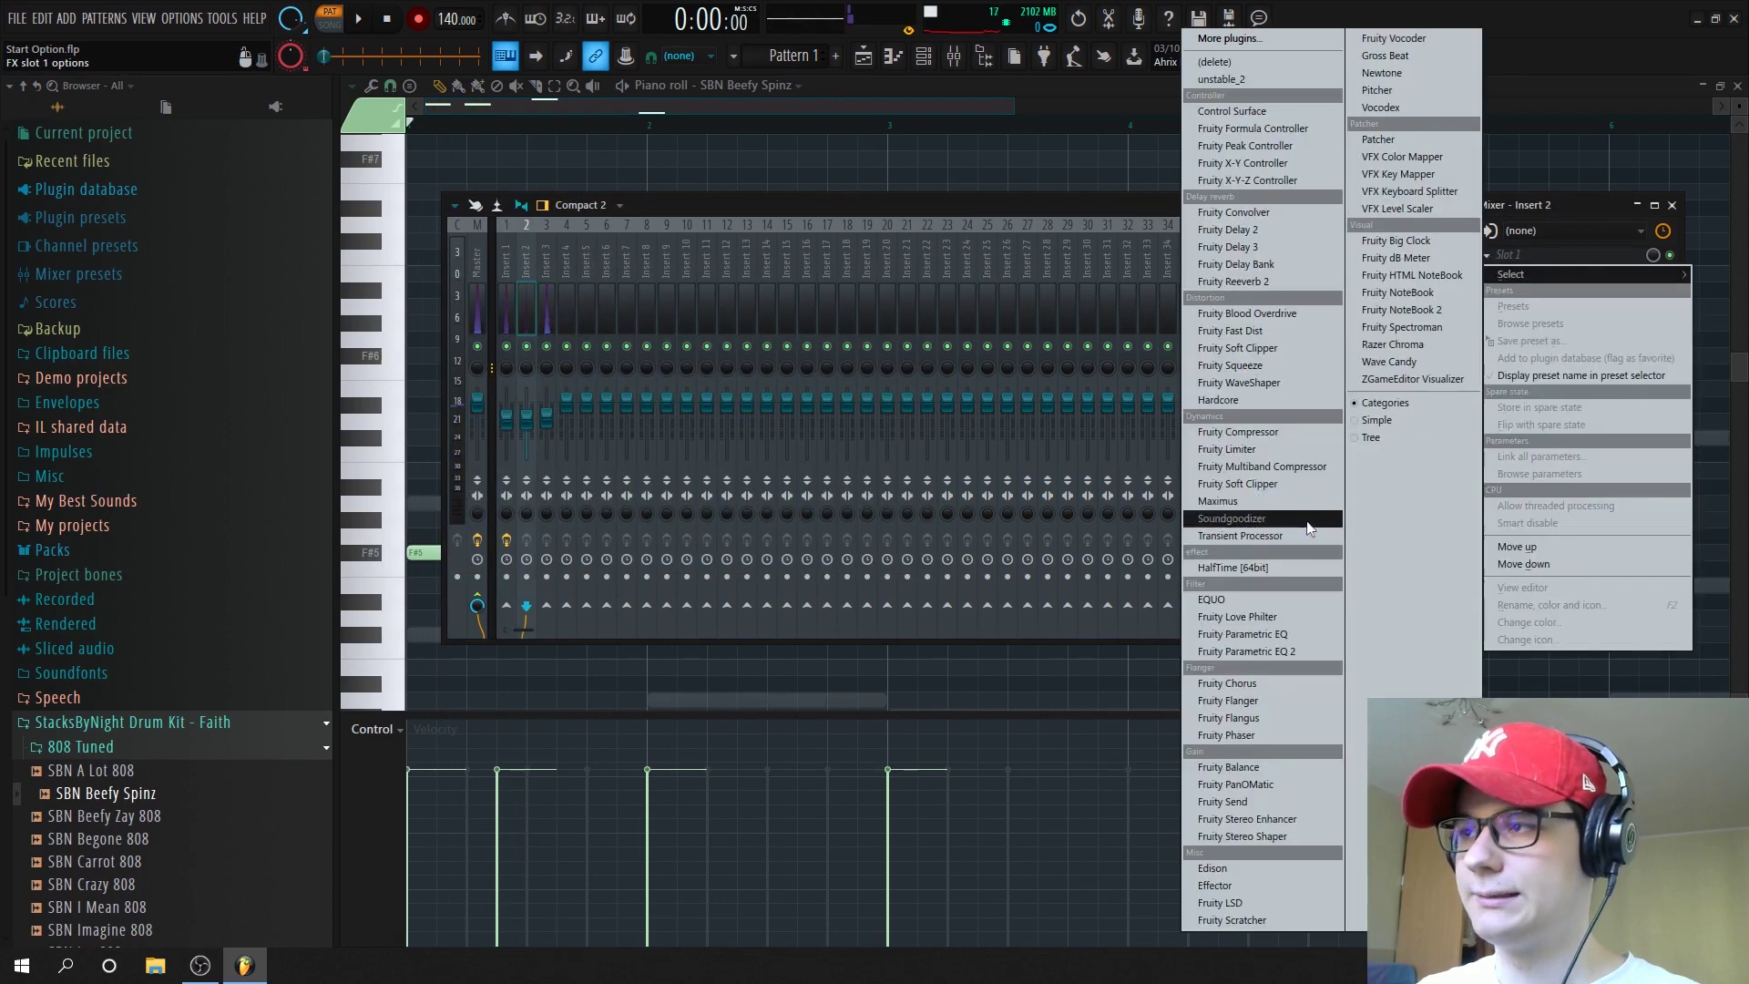
left_click(1303, 653)
left_click(1008, 312)
left_click(1057, 347)
key("space")
left_click_drag(567, 460, 617, 460)
key("space")
key("space")
key("Escape")
key("space")
Add Fruity parametric EQ 2 to mixer insert 3 with the 20Hz + 18kHz cut preset and move its low cut to 180 Hz
left_click(567, 319)
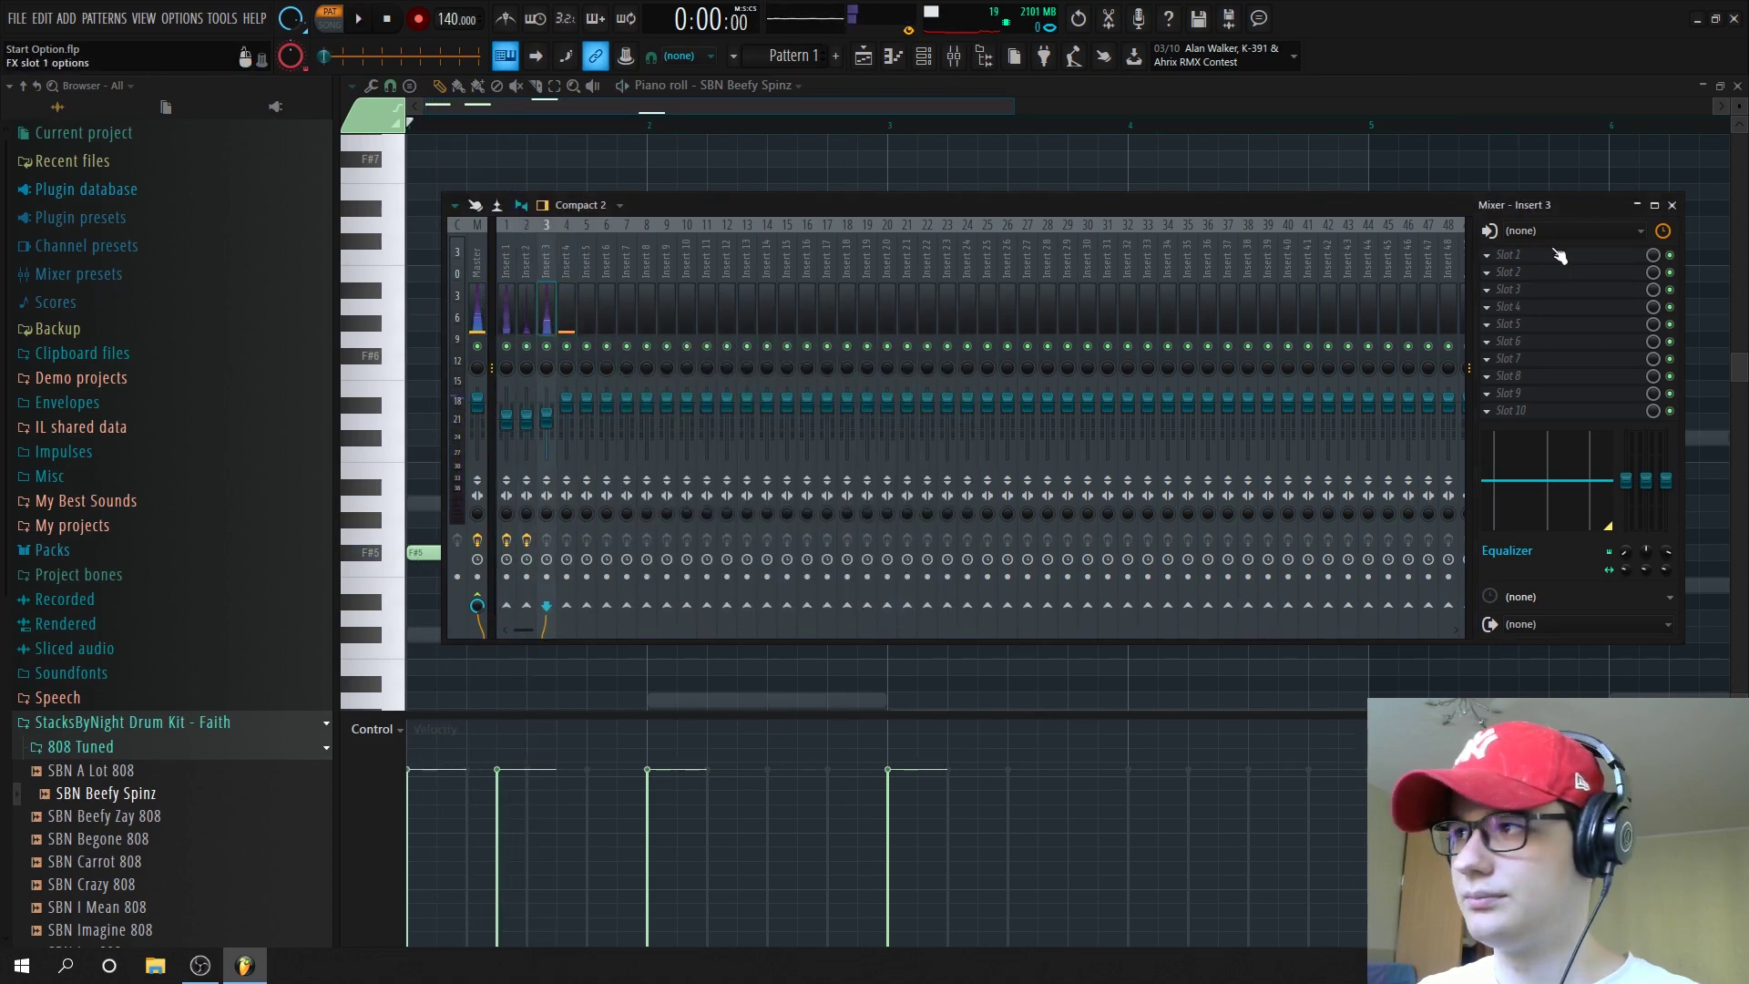
left_click(1564, 259)
left_click(1189, 428)
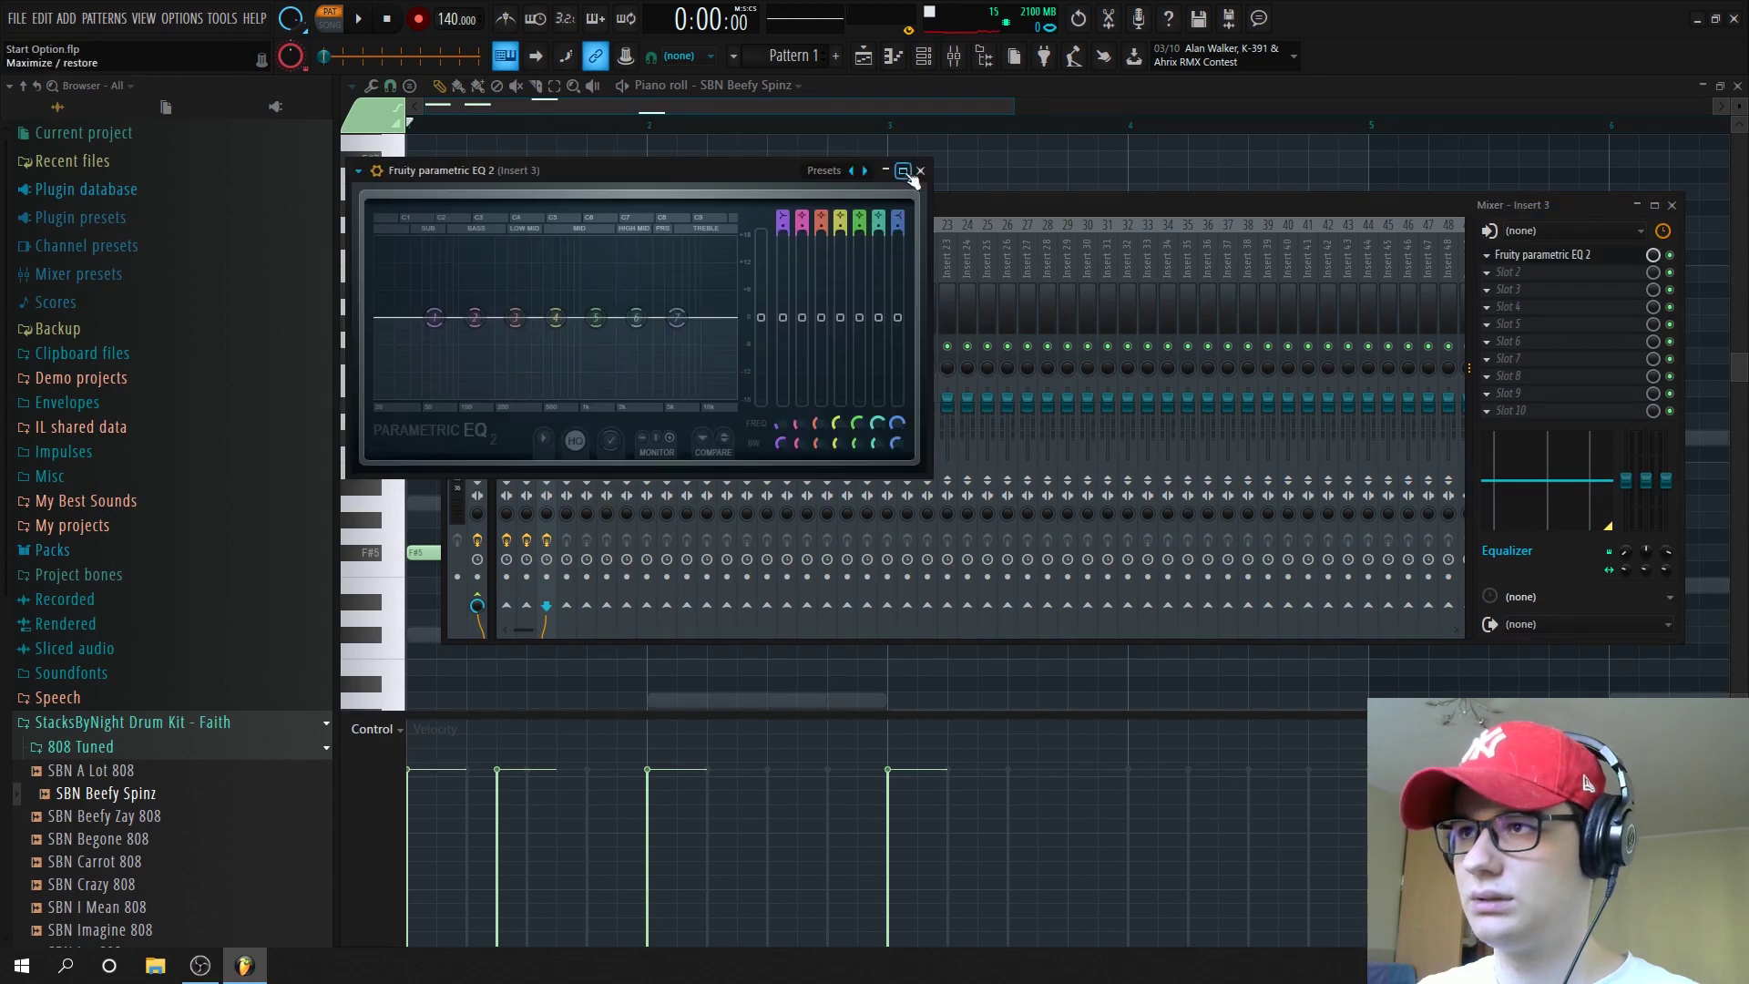
right_click(857, 172)
left_click(866, 172)
right_click(866, 171)
left_click(909, 211)
left_click_drag(377, 318, 492, 317)
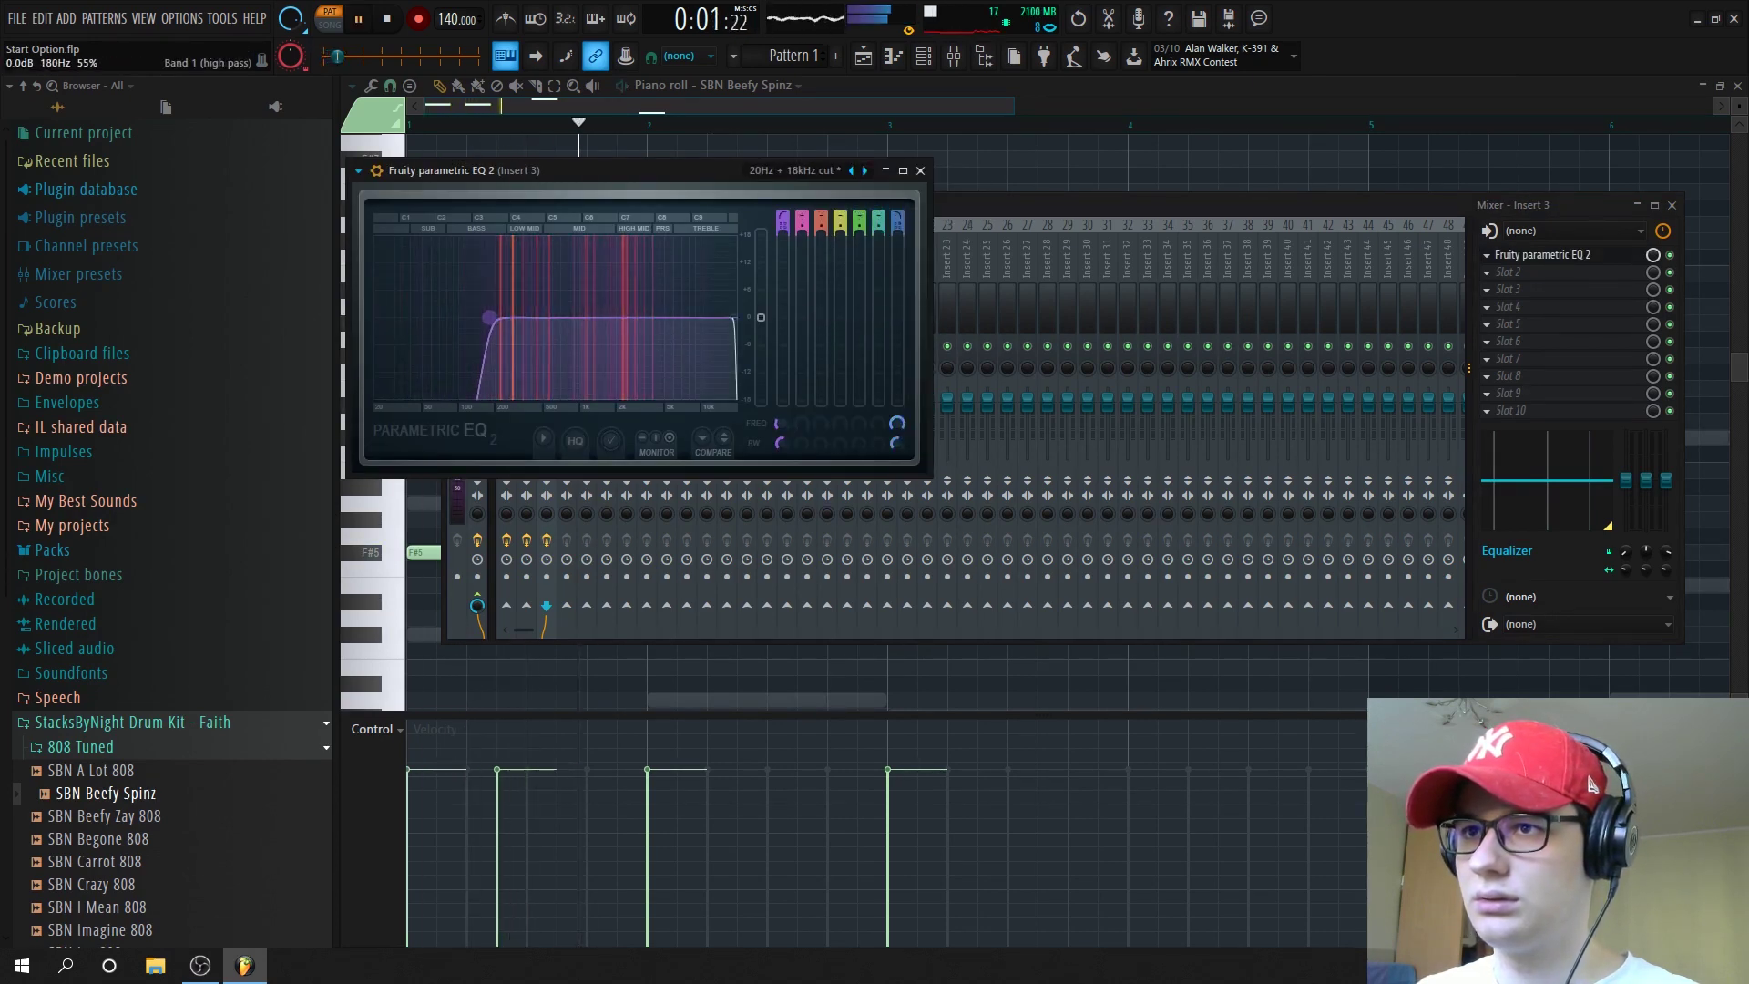
key("space")
key("Escape")
Transpose all melody notes of Omnisphere #3 up one octave and slightly lower mixer insert 3's volume during playback
left_click(929, 58)
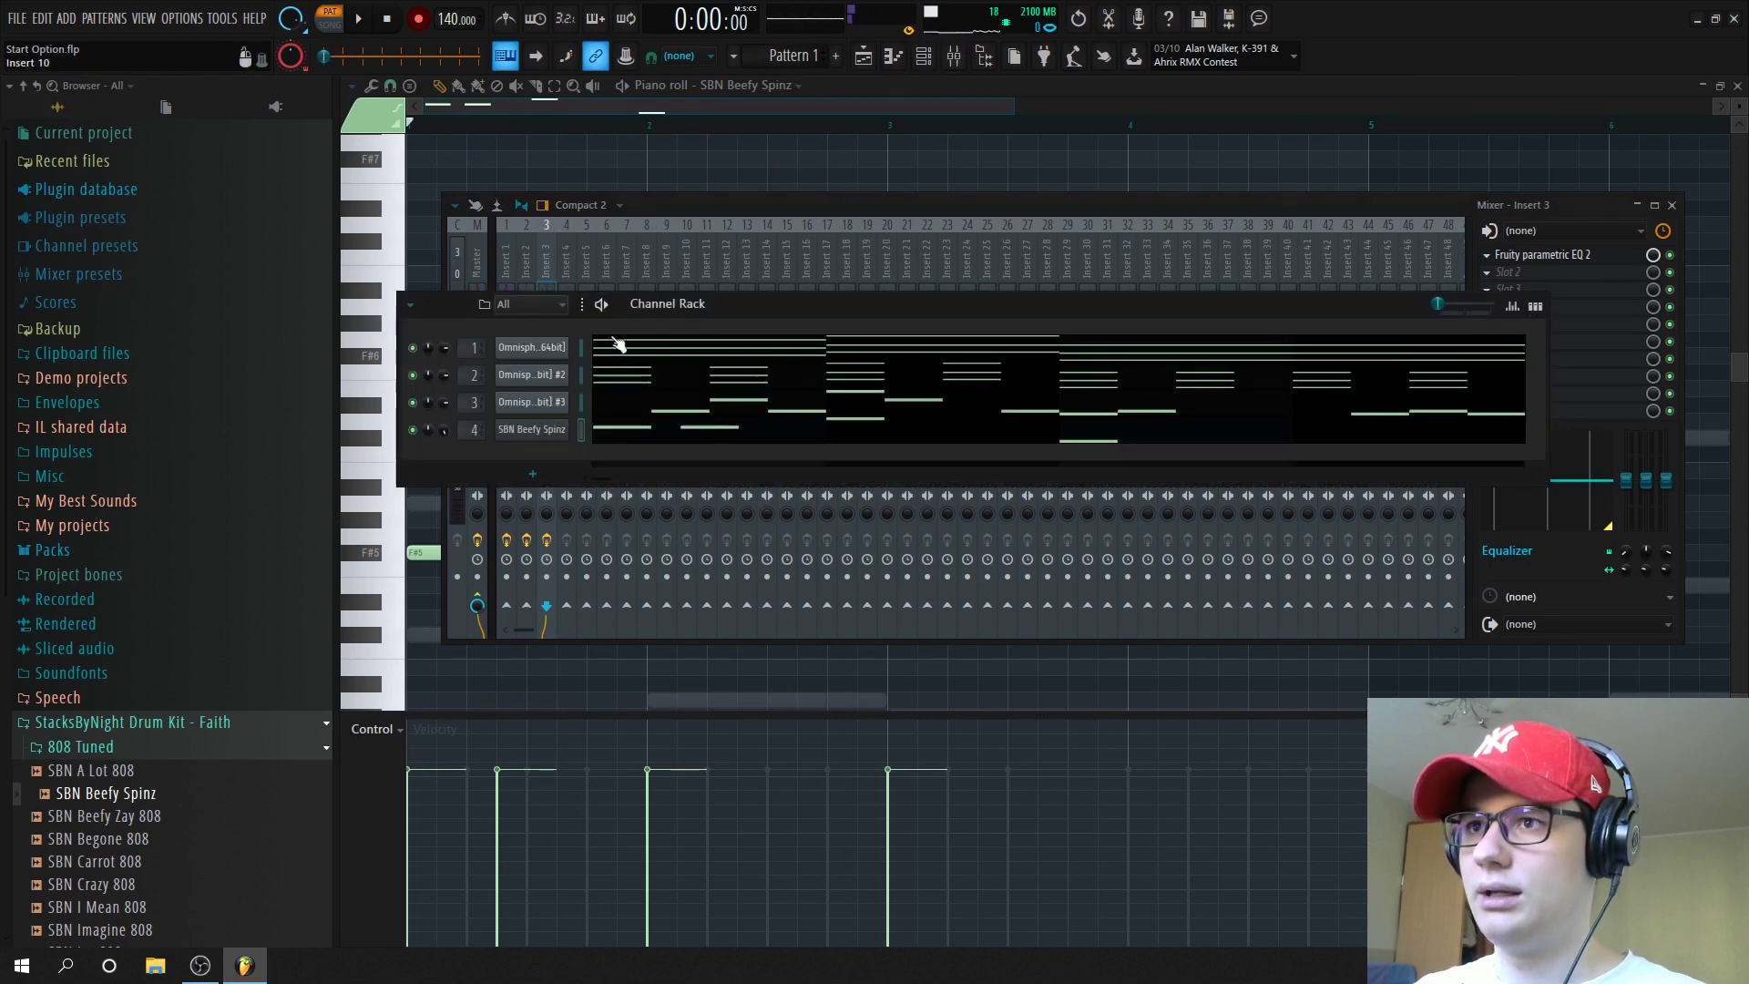
right_click(548, 411)
left_click(583, 418)
scroll(583, 409, "down", 4)
left_click_drag(1496, 248, 3, 975)
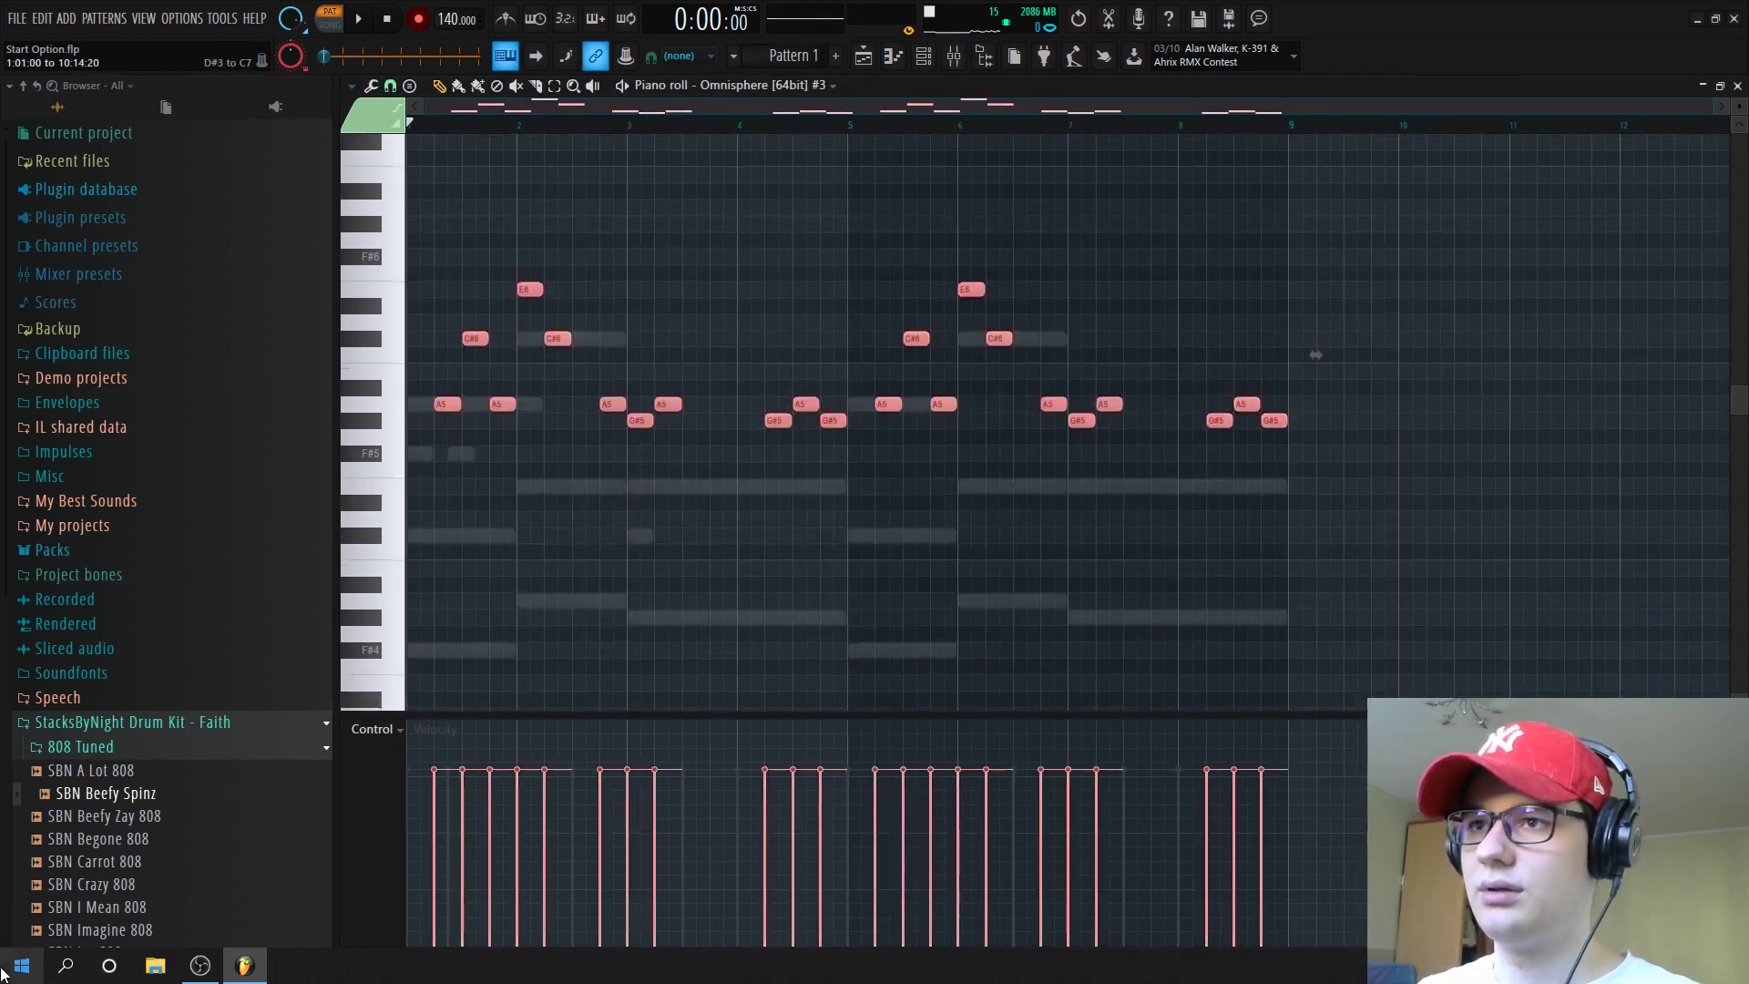
key("ctrl+Up")
key("space")
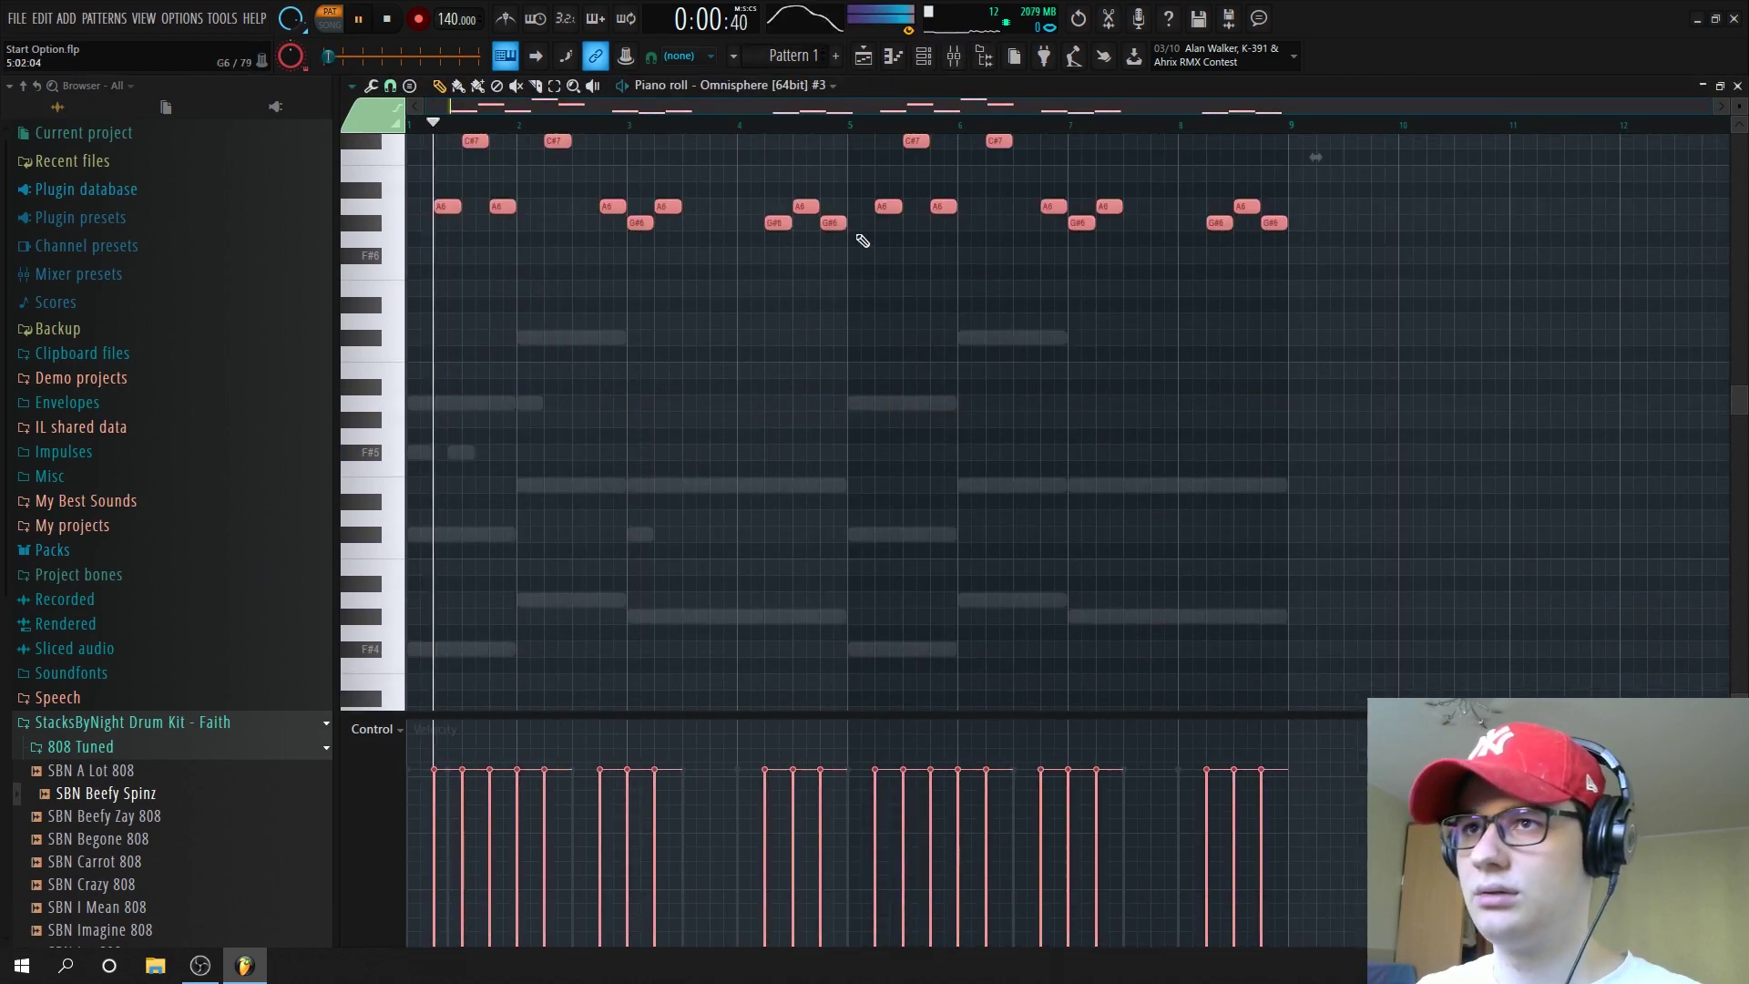
left_click(954, 56)
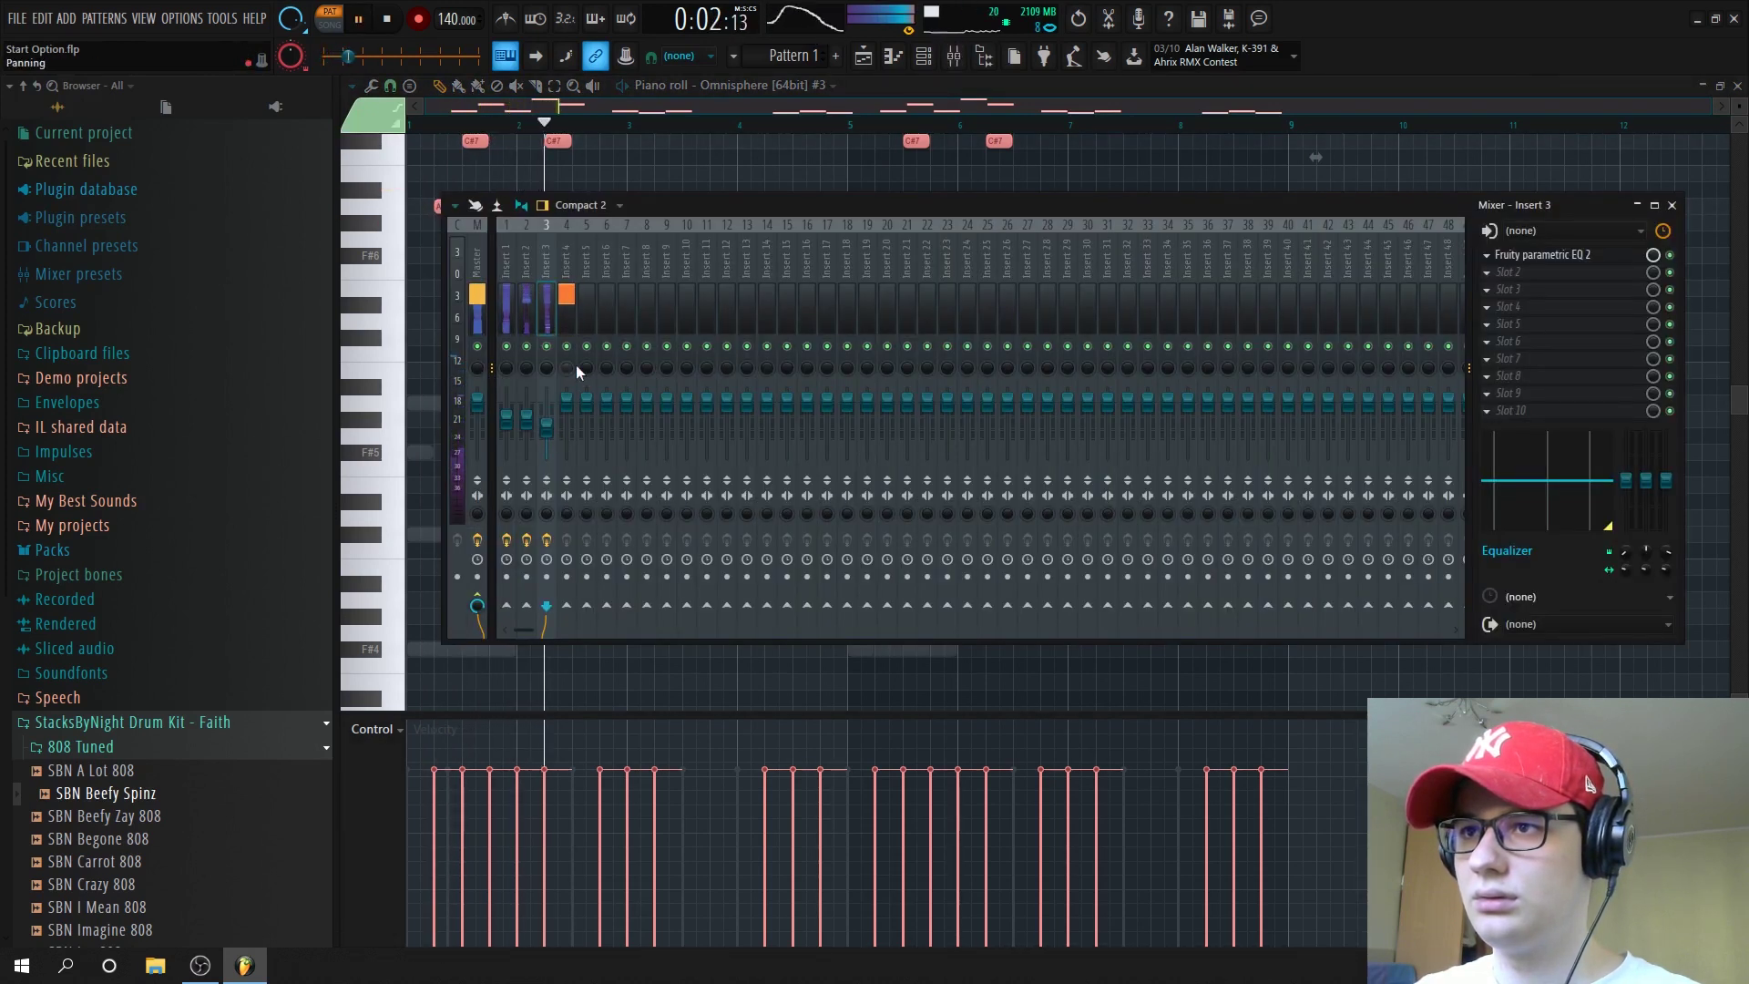
key("space")
Reopen the SBN Beefy Spinz piano roll and delete the second F#5 of bar 1
left_click(923, 56)
right_click(531, 430)
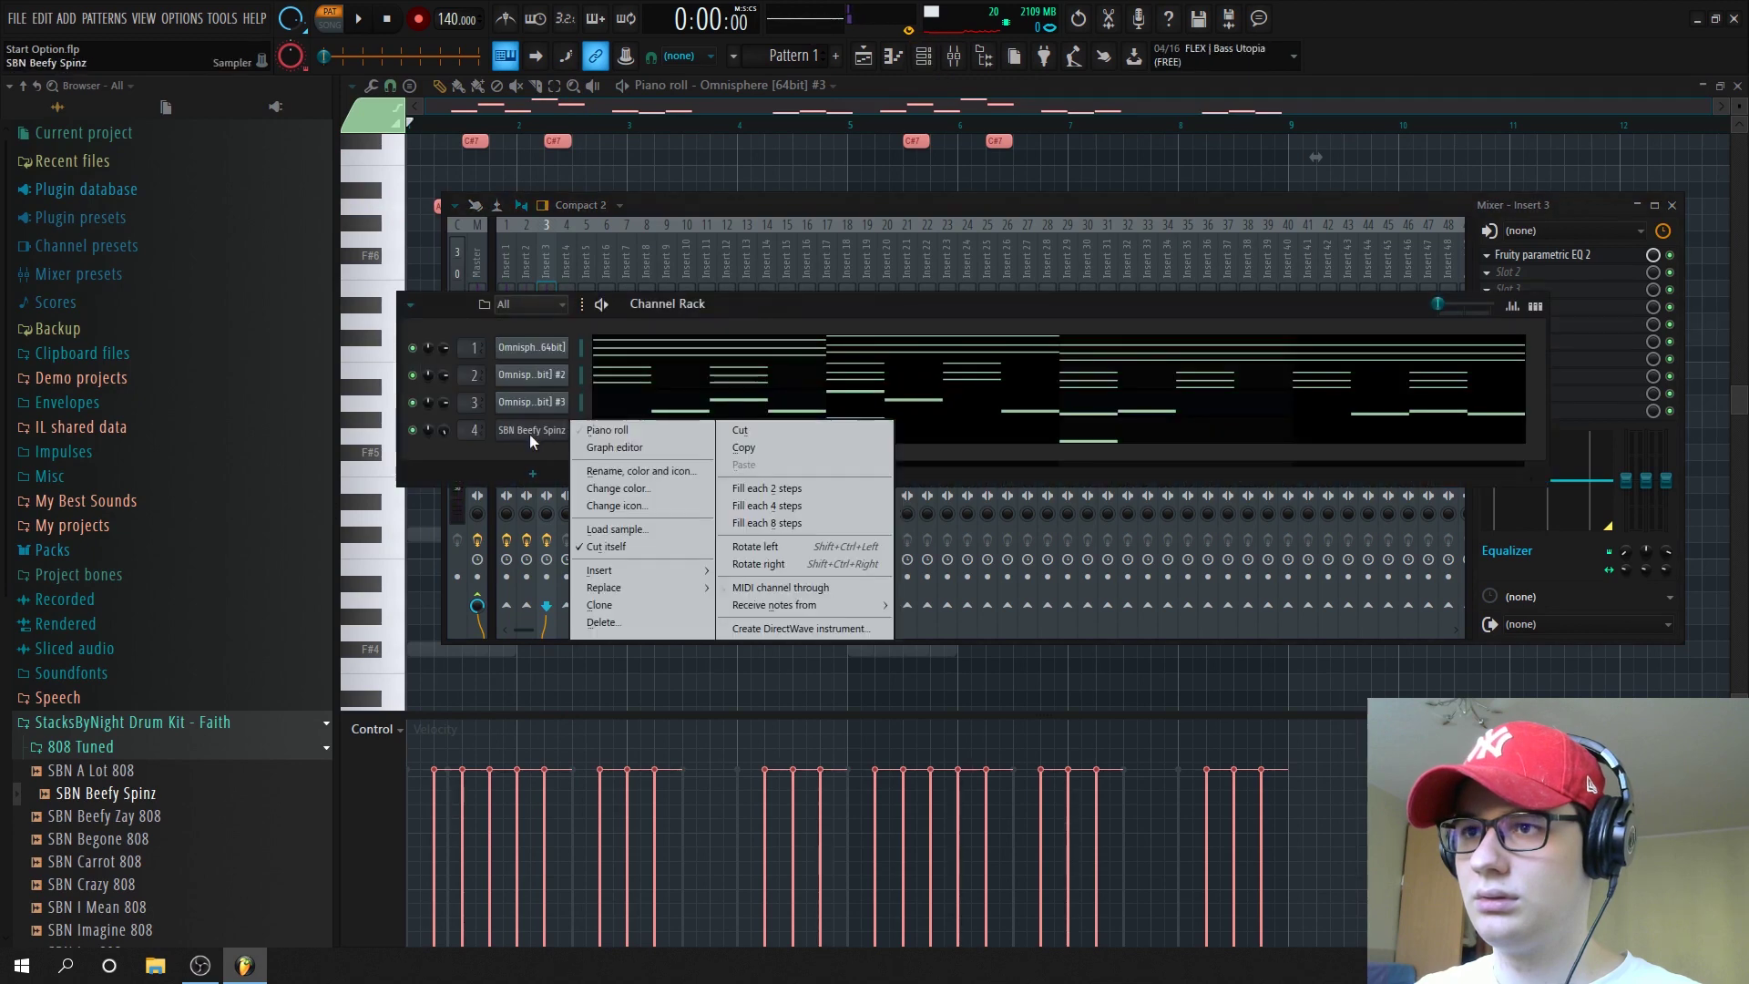
left_click(603, 430)
key("space")
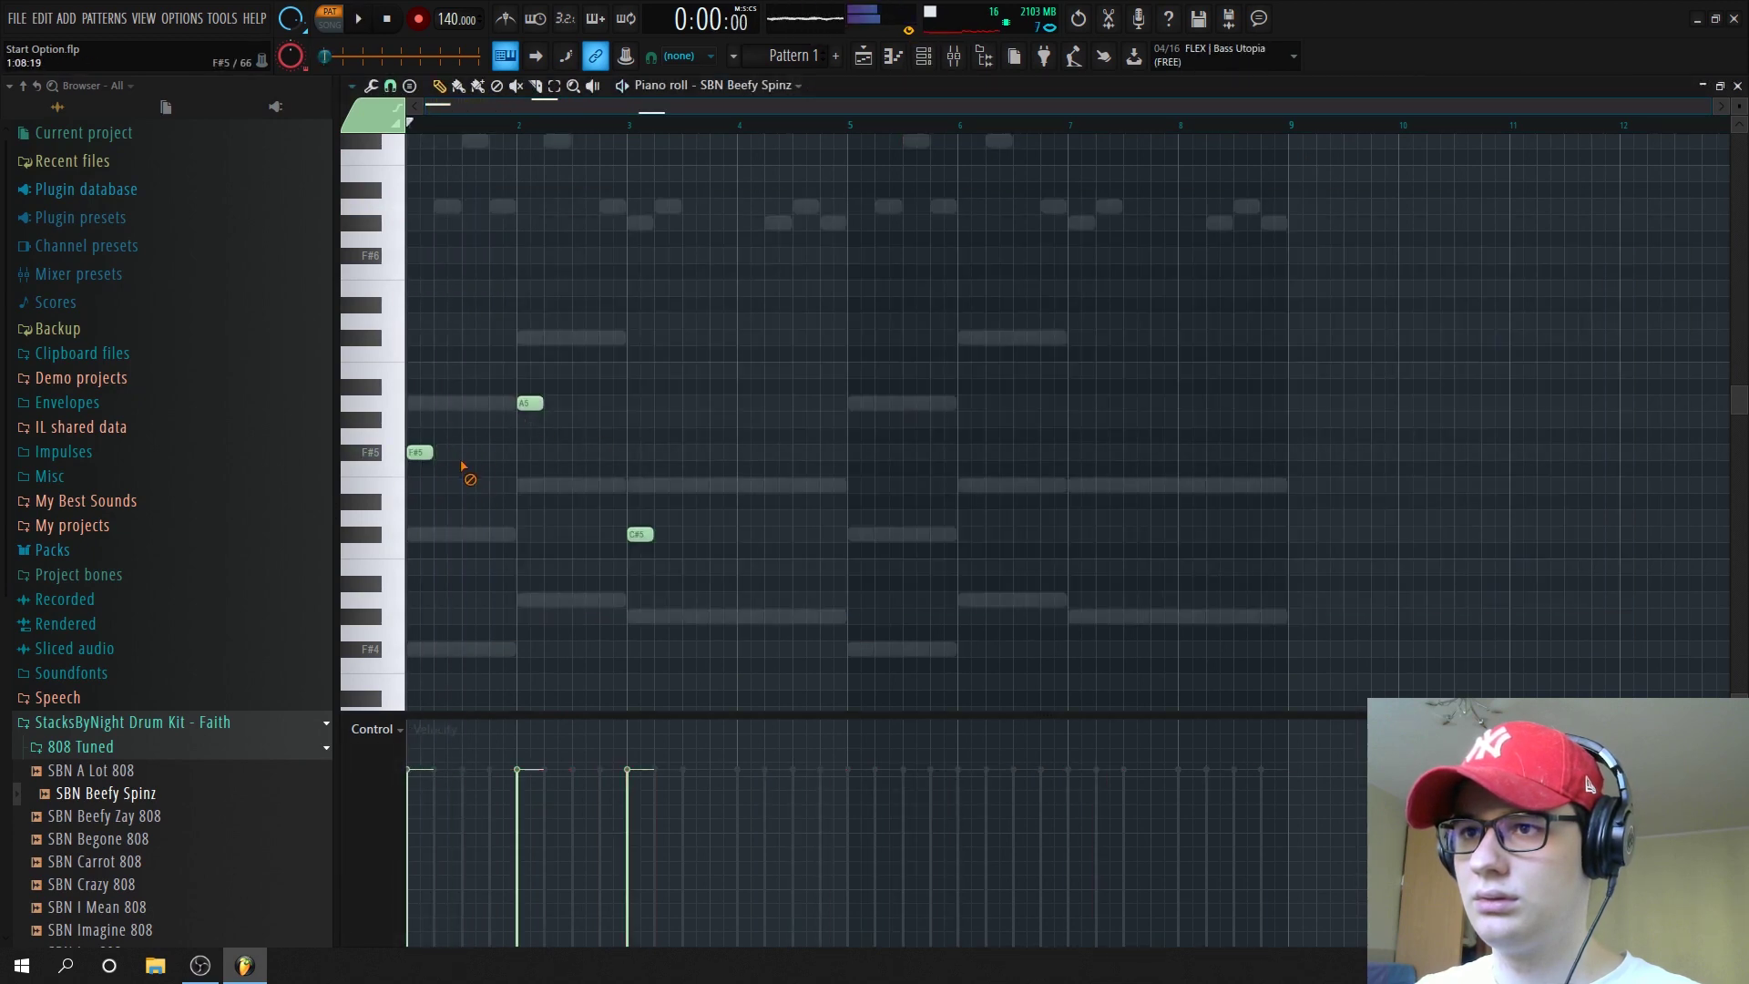
Add F#5 808 notes on steps 11 and 13 of bar 1 and re-place the A5 at the start of bar 2
left_click(500, 453)
right_click(532, 403)
key("space")
key("space")
left_click(483, 453)
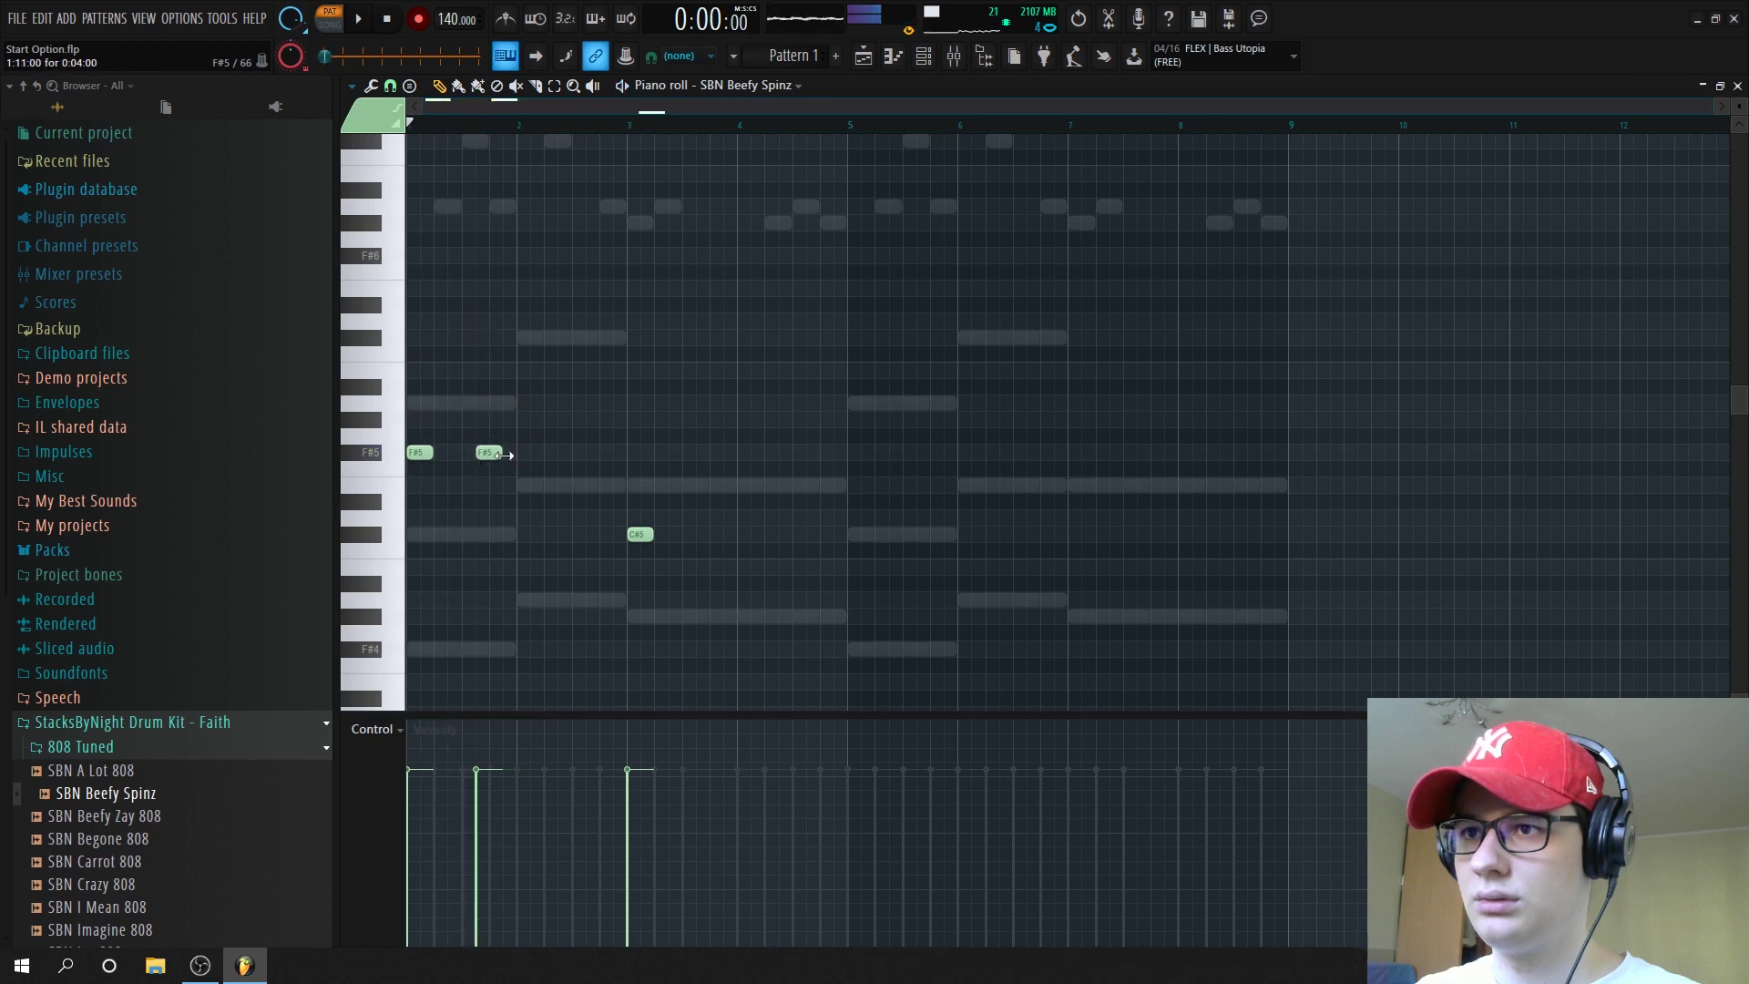
left_click(531, 403)
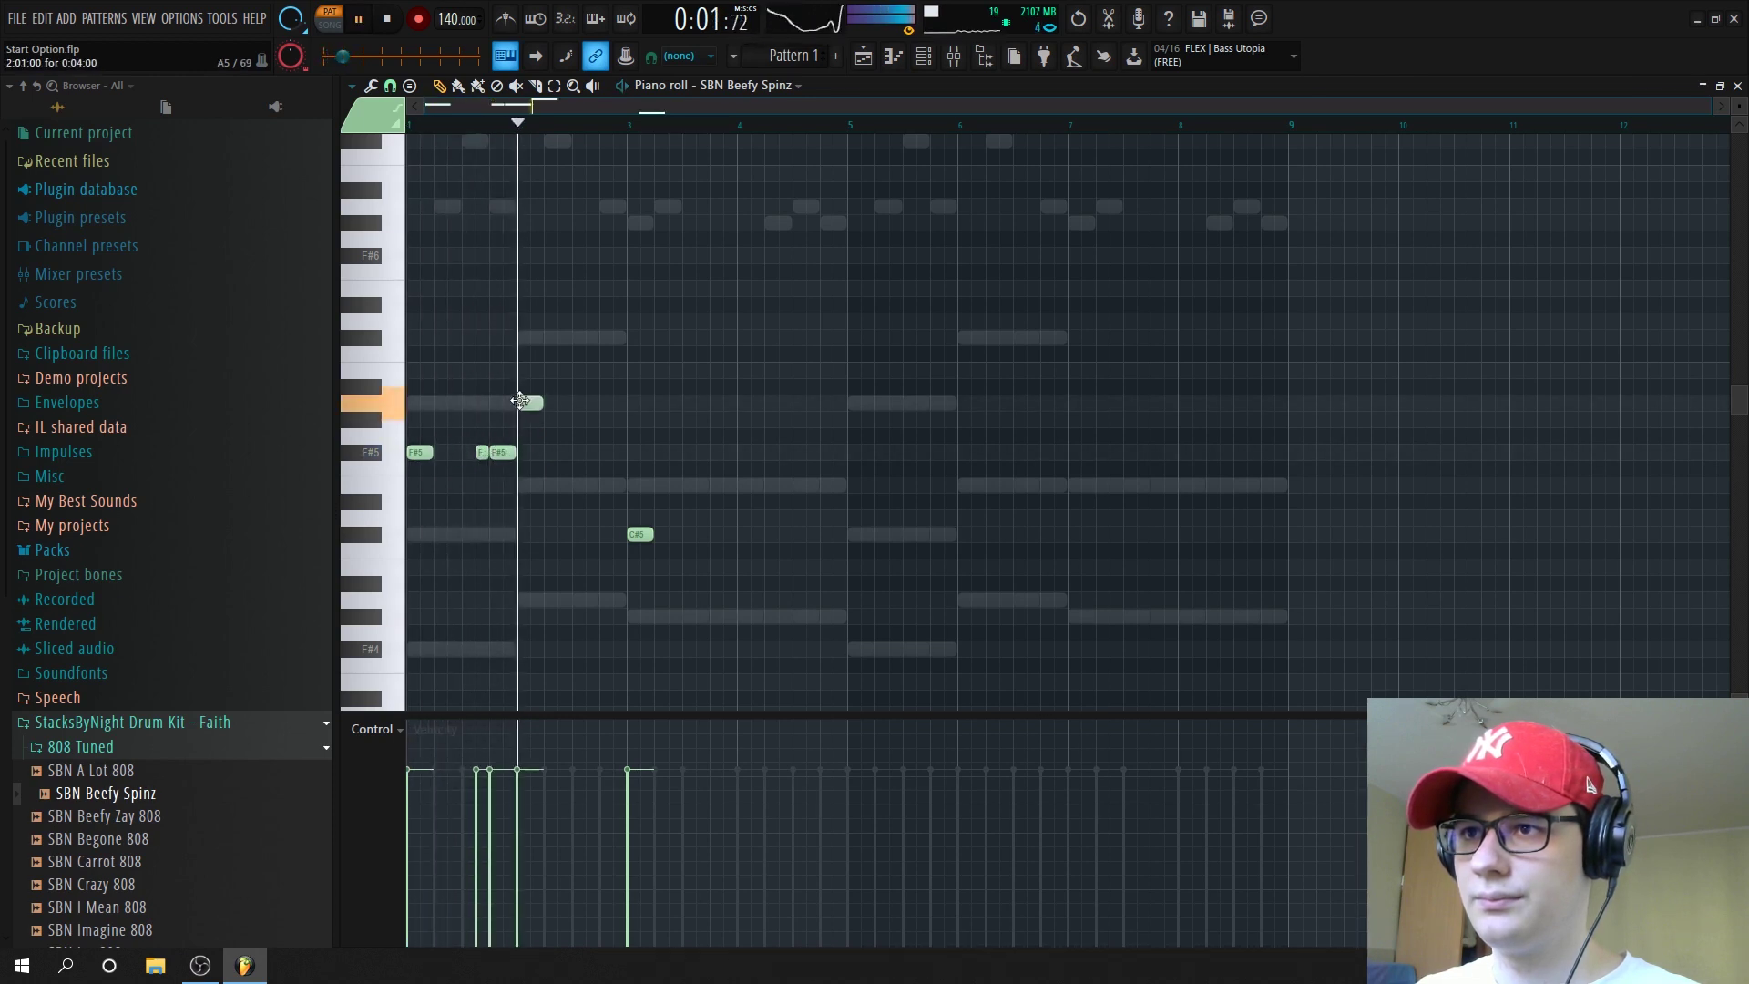
Add A5 808 notes on steps 7 and 13 of bar 2 and legato all notes in bars 1 and 2
left_click(559, 404)
left_click(603, 403)
left_click_drag(626, 380, 250, 492)
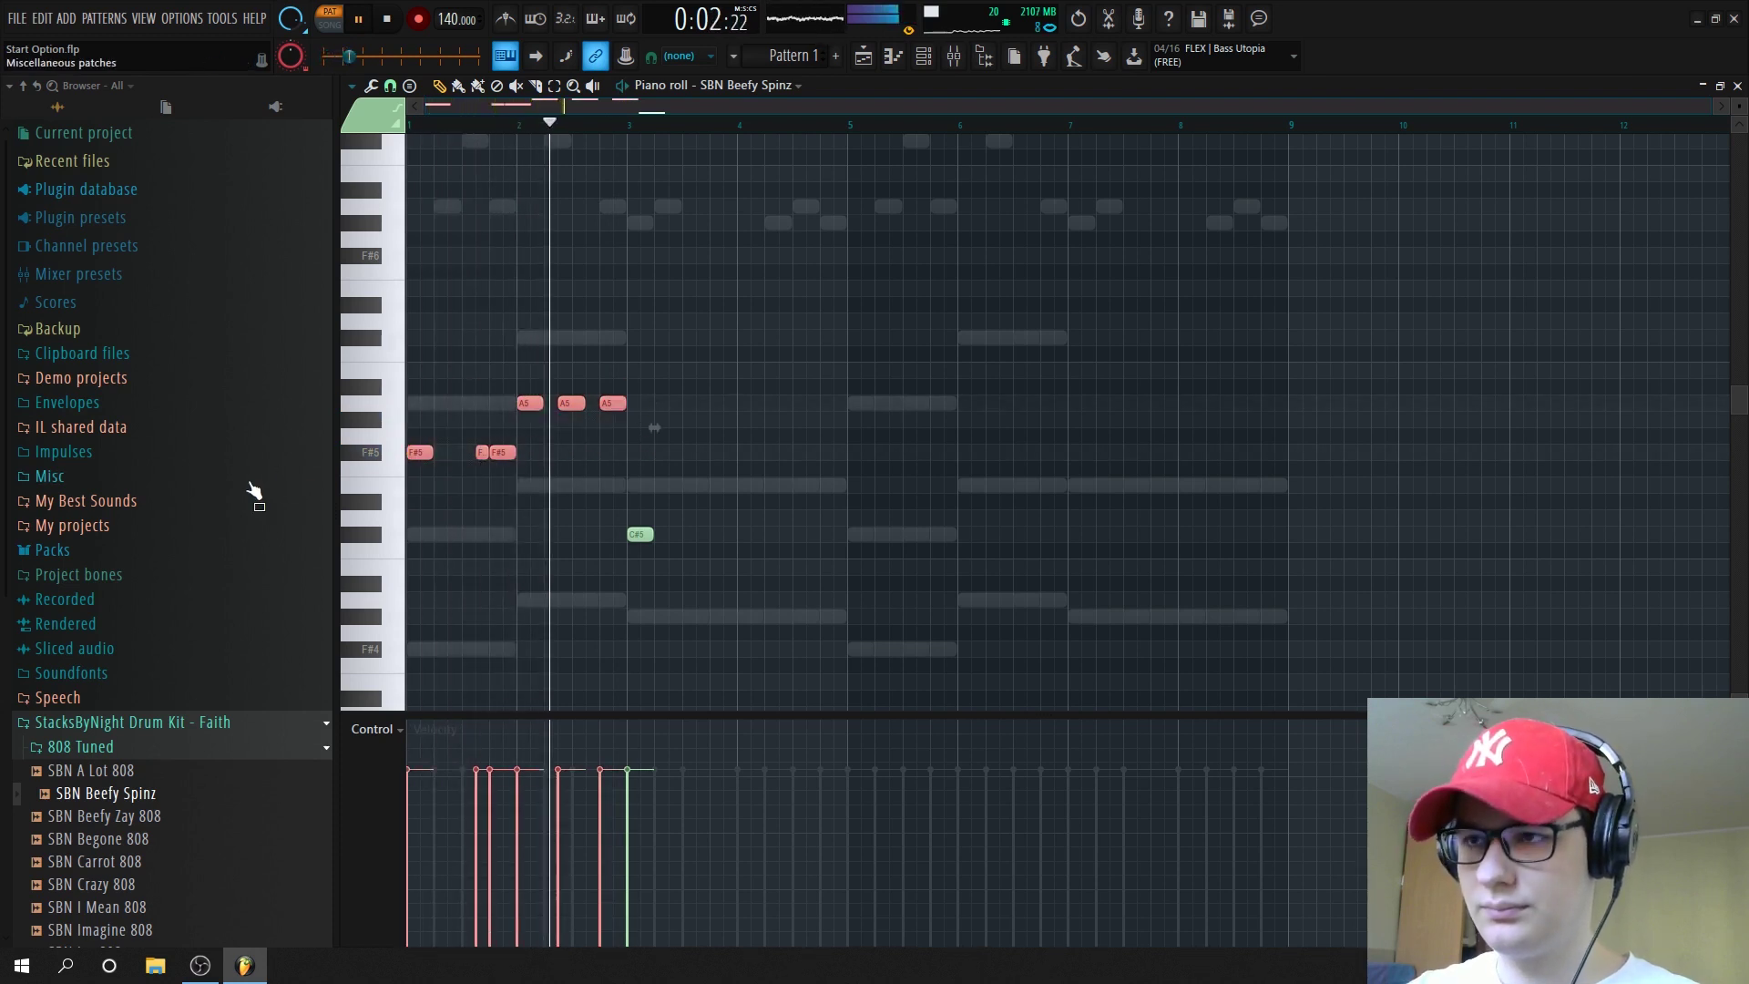
key("ctrl+l")
left_click(989, 588, "ctrl")
Add a C#5 808 note on step 7 of bar 3 and stretch it to the end of the bar
left_click(674, 540)
right_click(674, 539)
key("space")
key("space")
left_click(674, 542)
left_click_drag(696, 542, 734, 543)
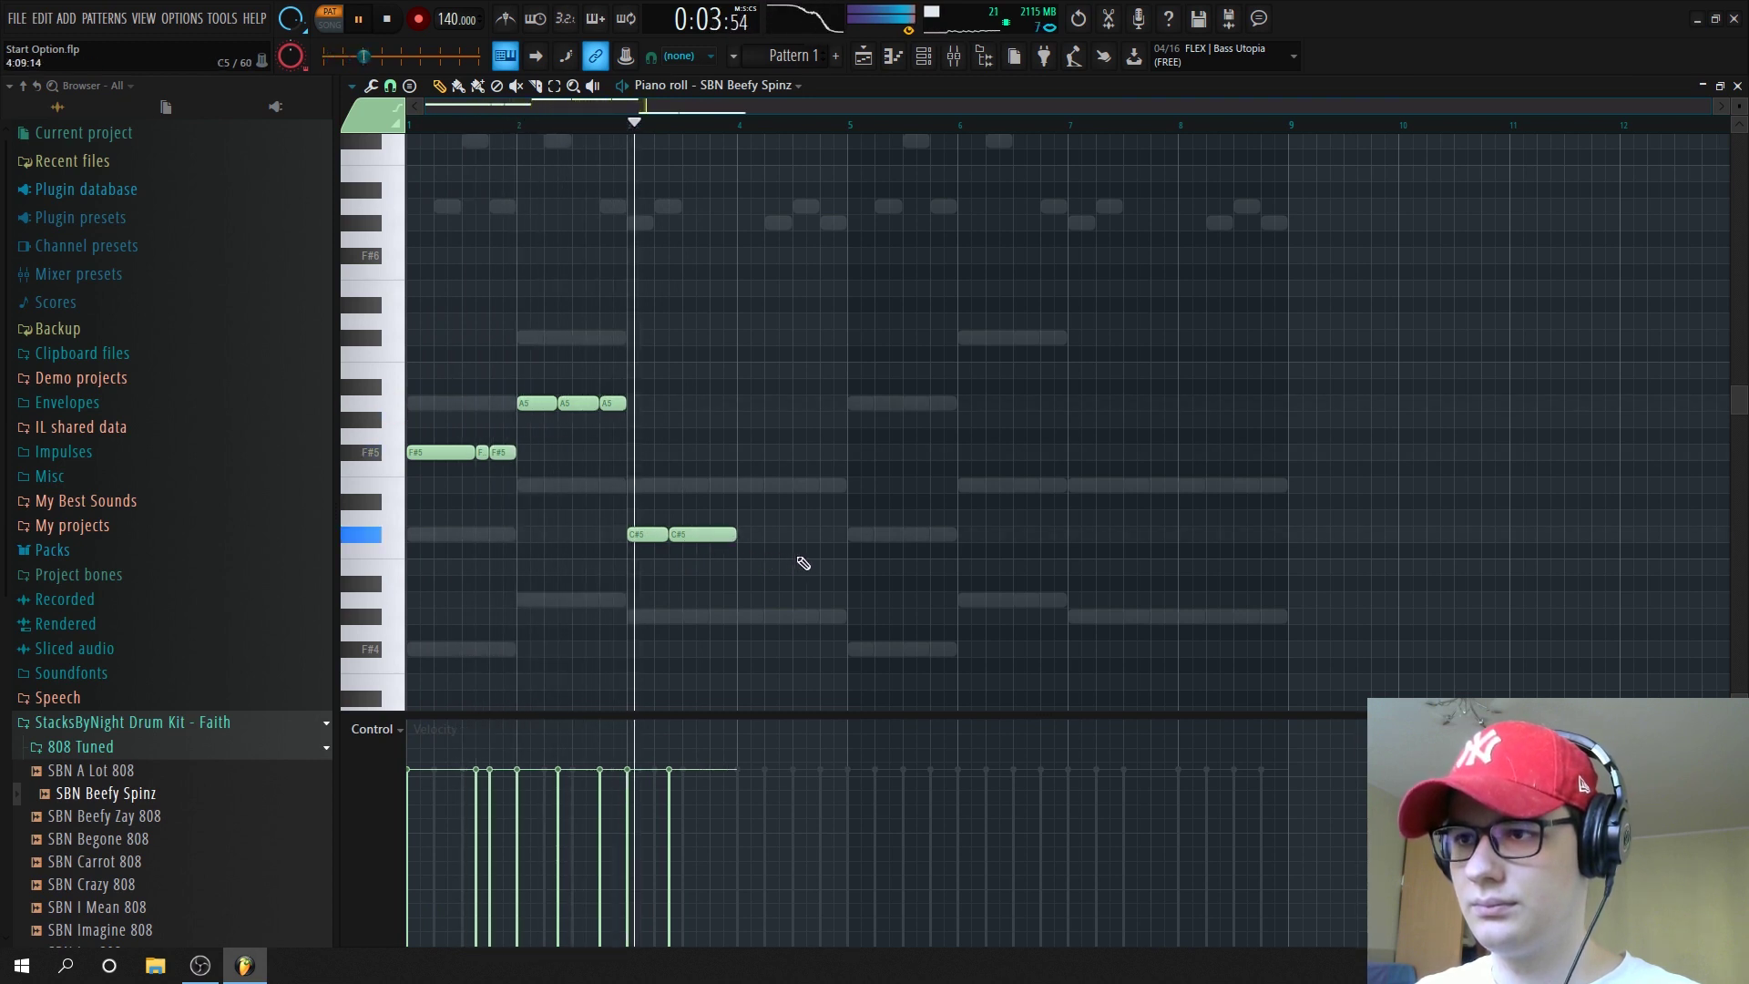
Add a short C#5 on step 3 of bar 4 and a longer C#5 from step 5 to the bar's end
left_click(763, 538)
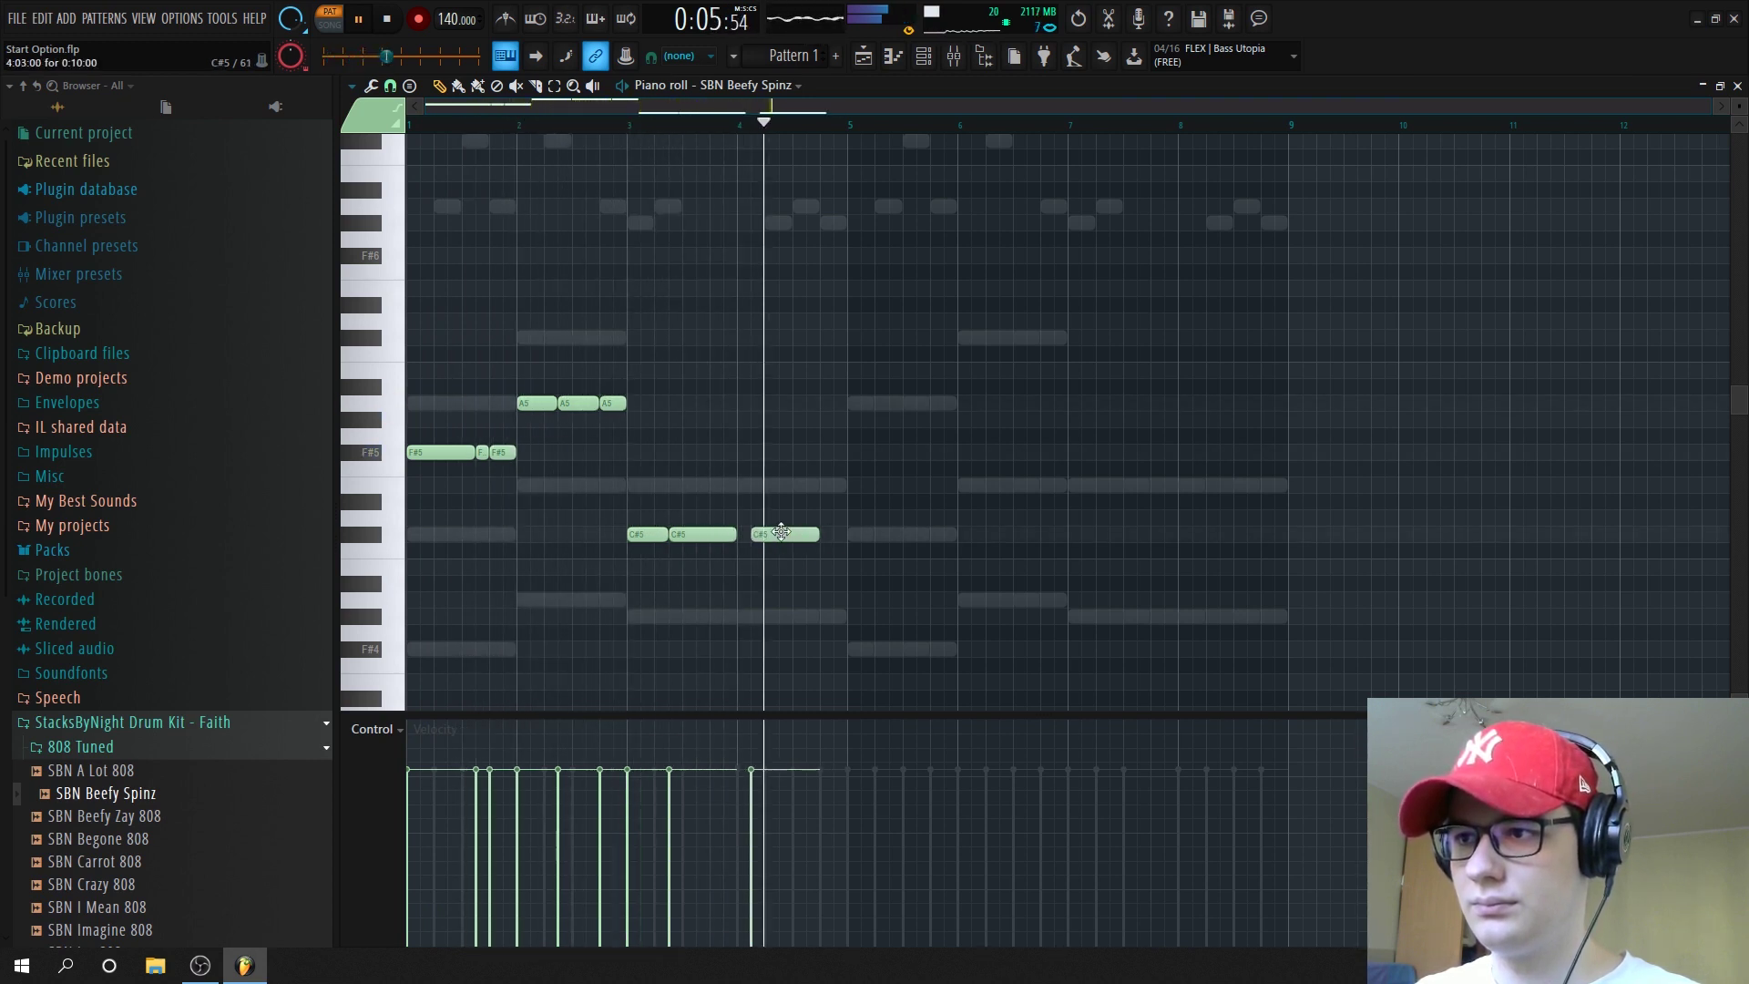
mouse_move(816, 537)
left_mouse_down()
mouse_move(763, 538)
mouse_move(847, 541)
left_mouse_up()
left_click(771, 537)
Increase the fade-out of the SBN Beefy Spinz sample and set its precomputed boost to about 20%
left_click(923, 57)
key("space")
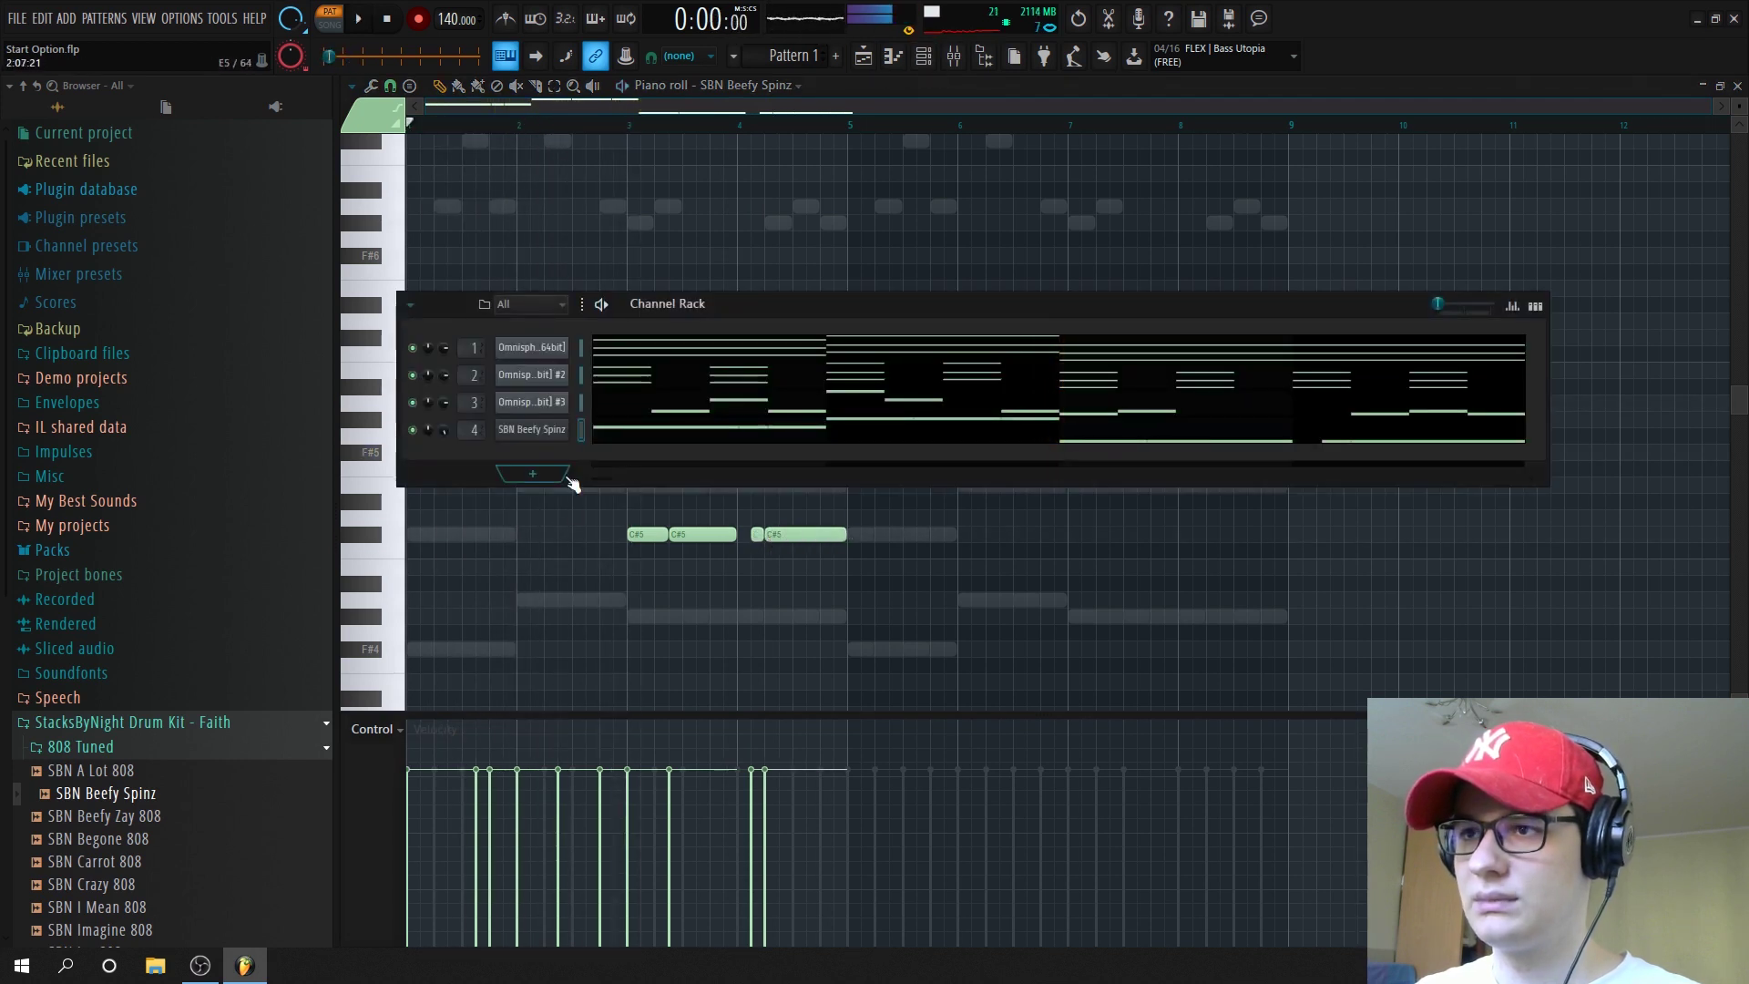
left_click(547, 432)
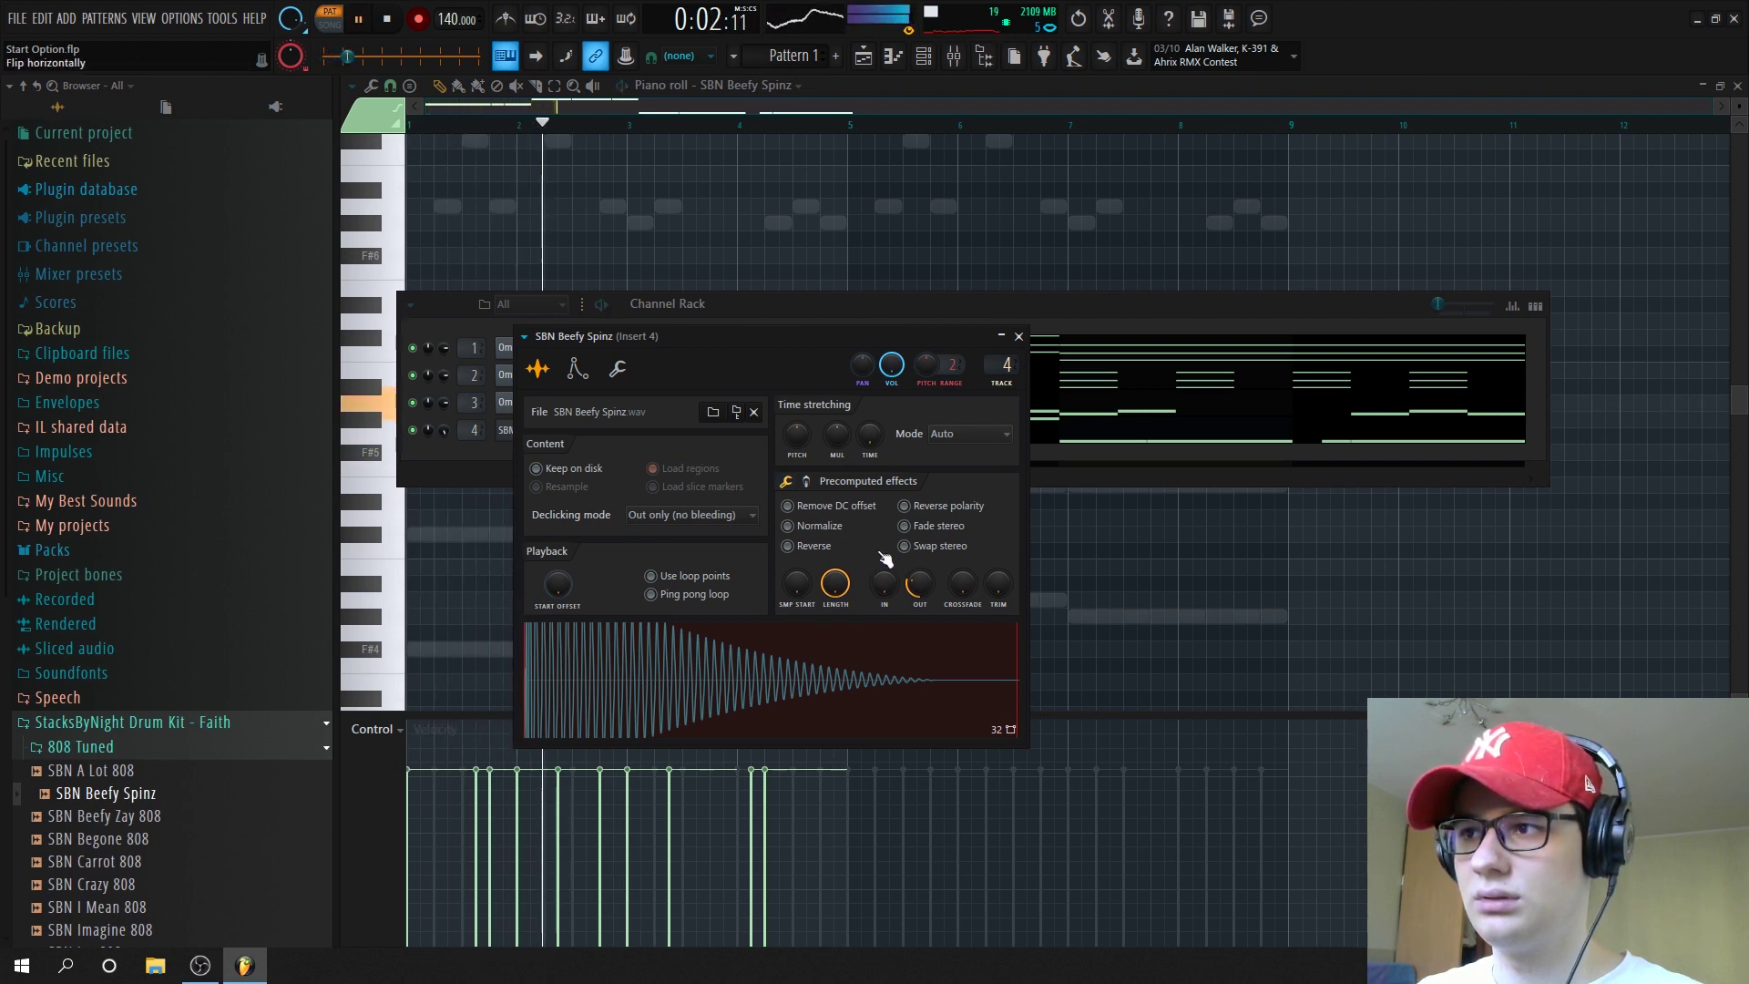
left_click_drag(920, 584, 920, 549)
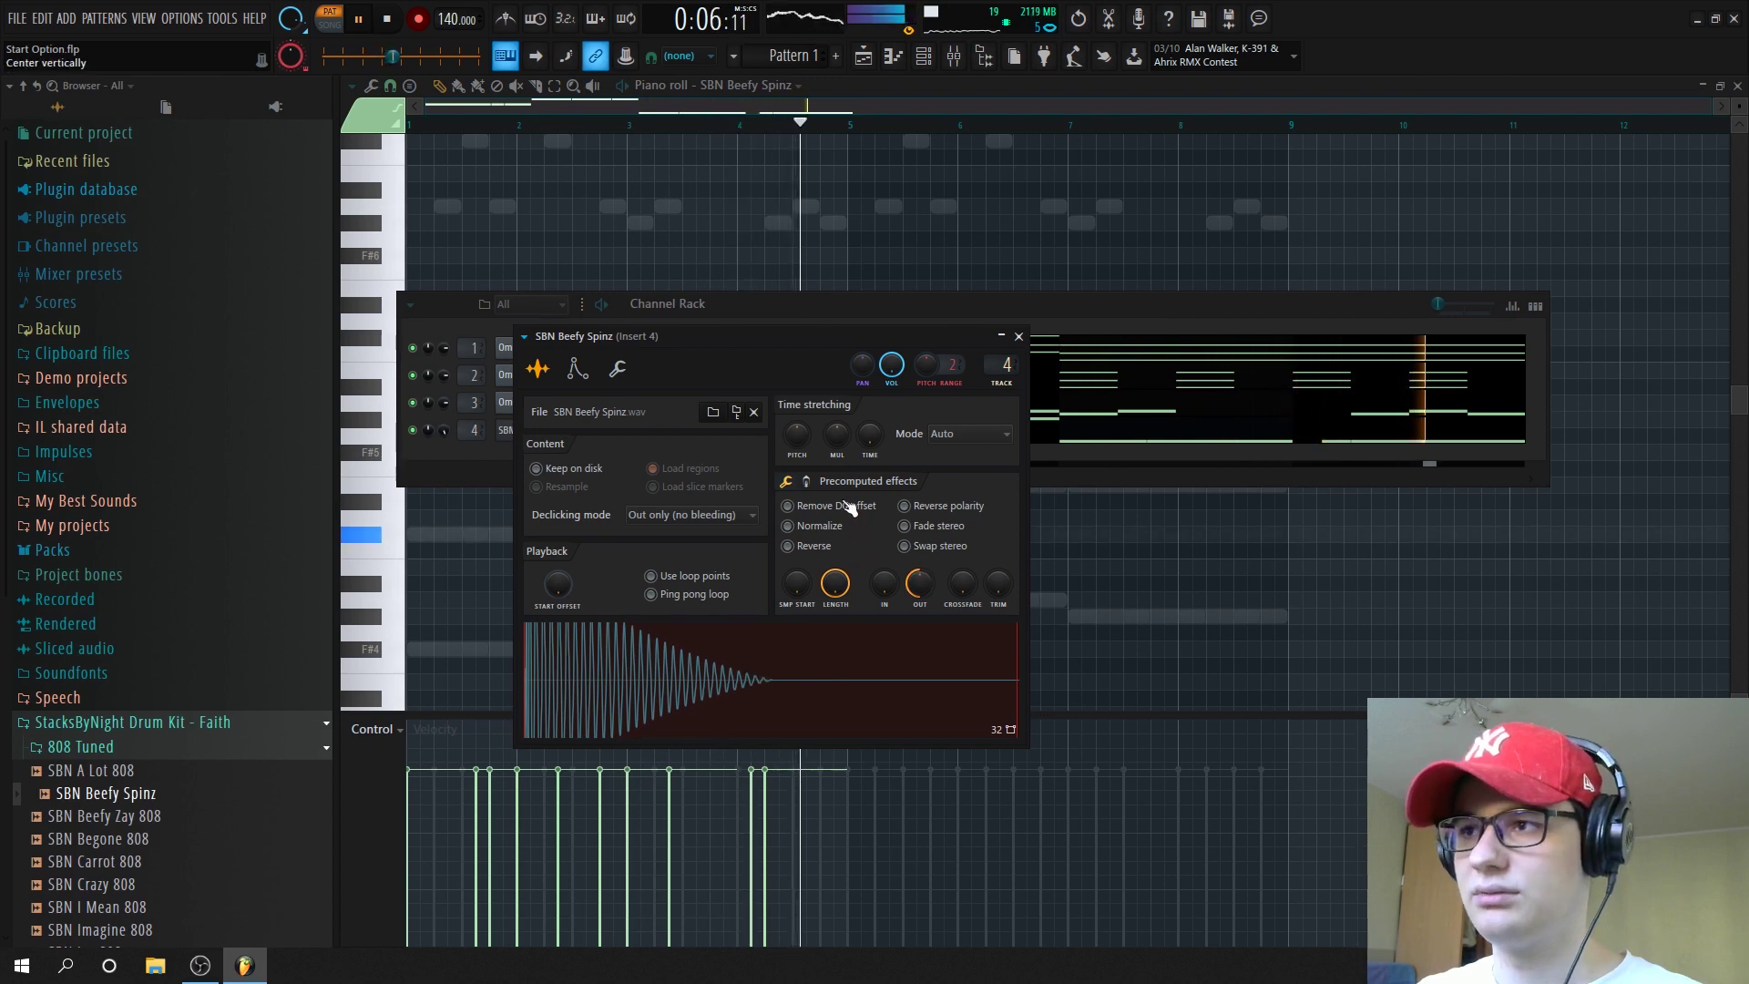
left_click(807, 482)
key("space")
left_click_drag(797, 514, 797, 496)
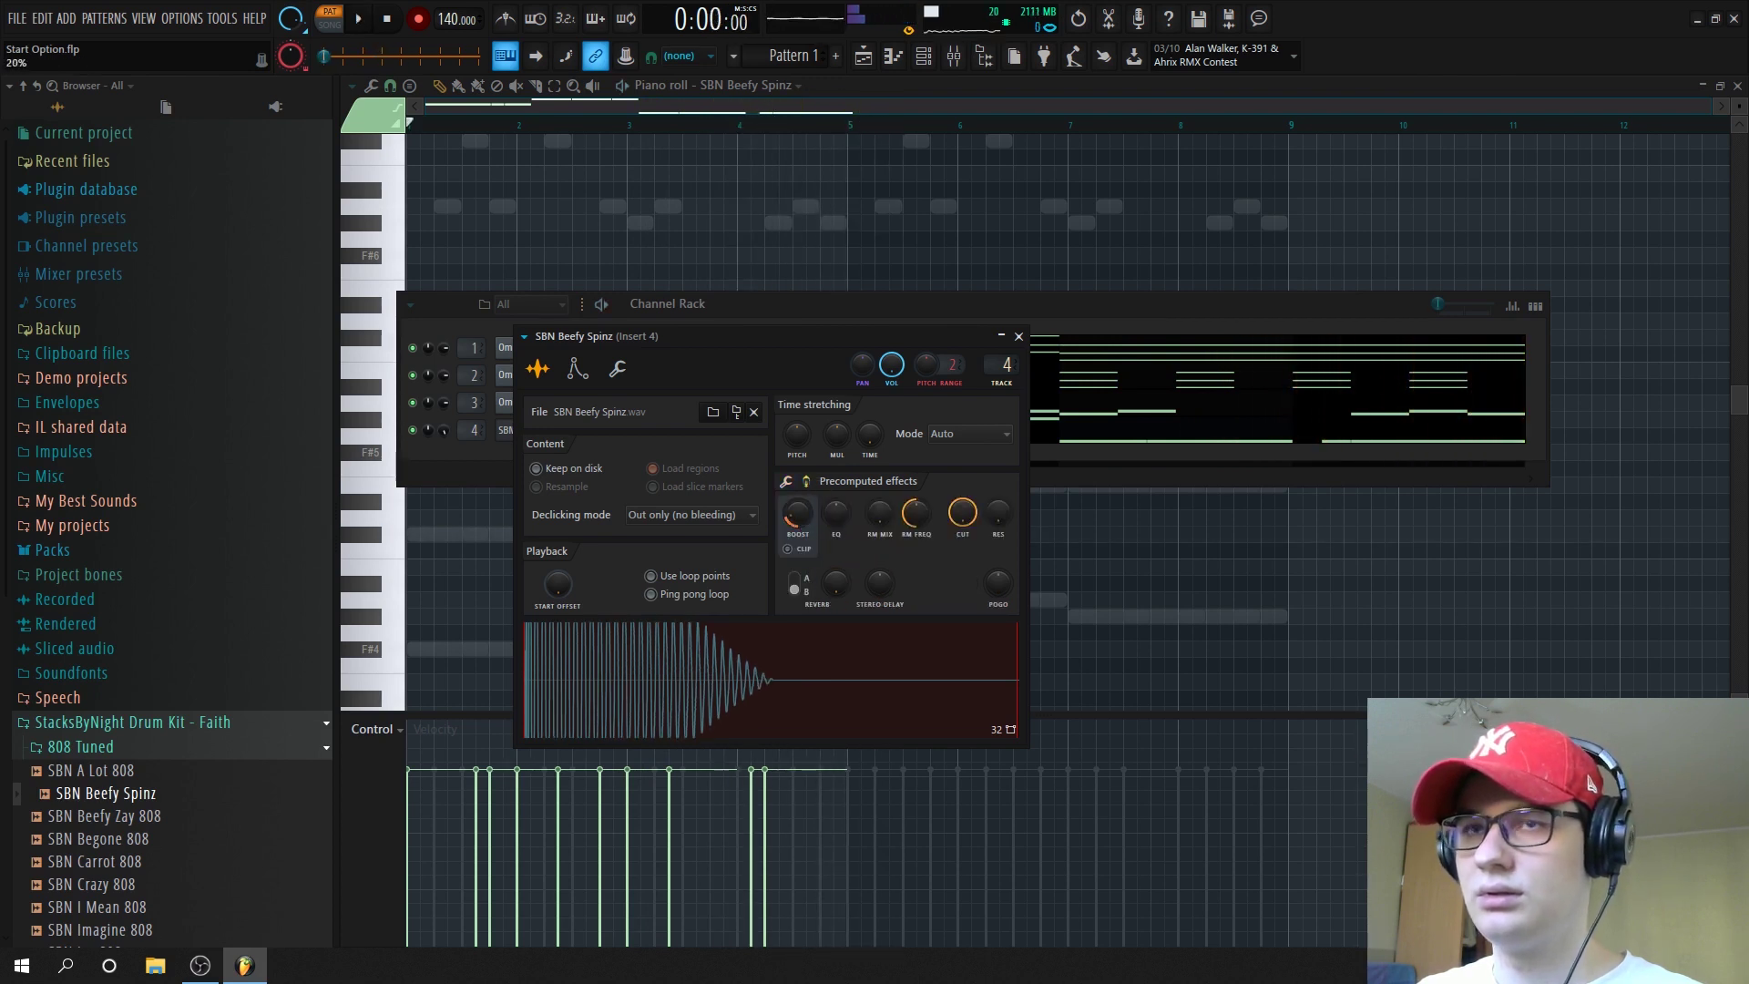
key("Escape")
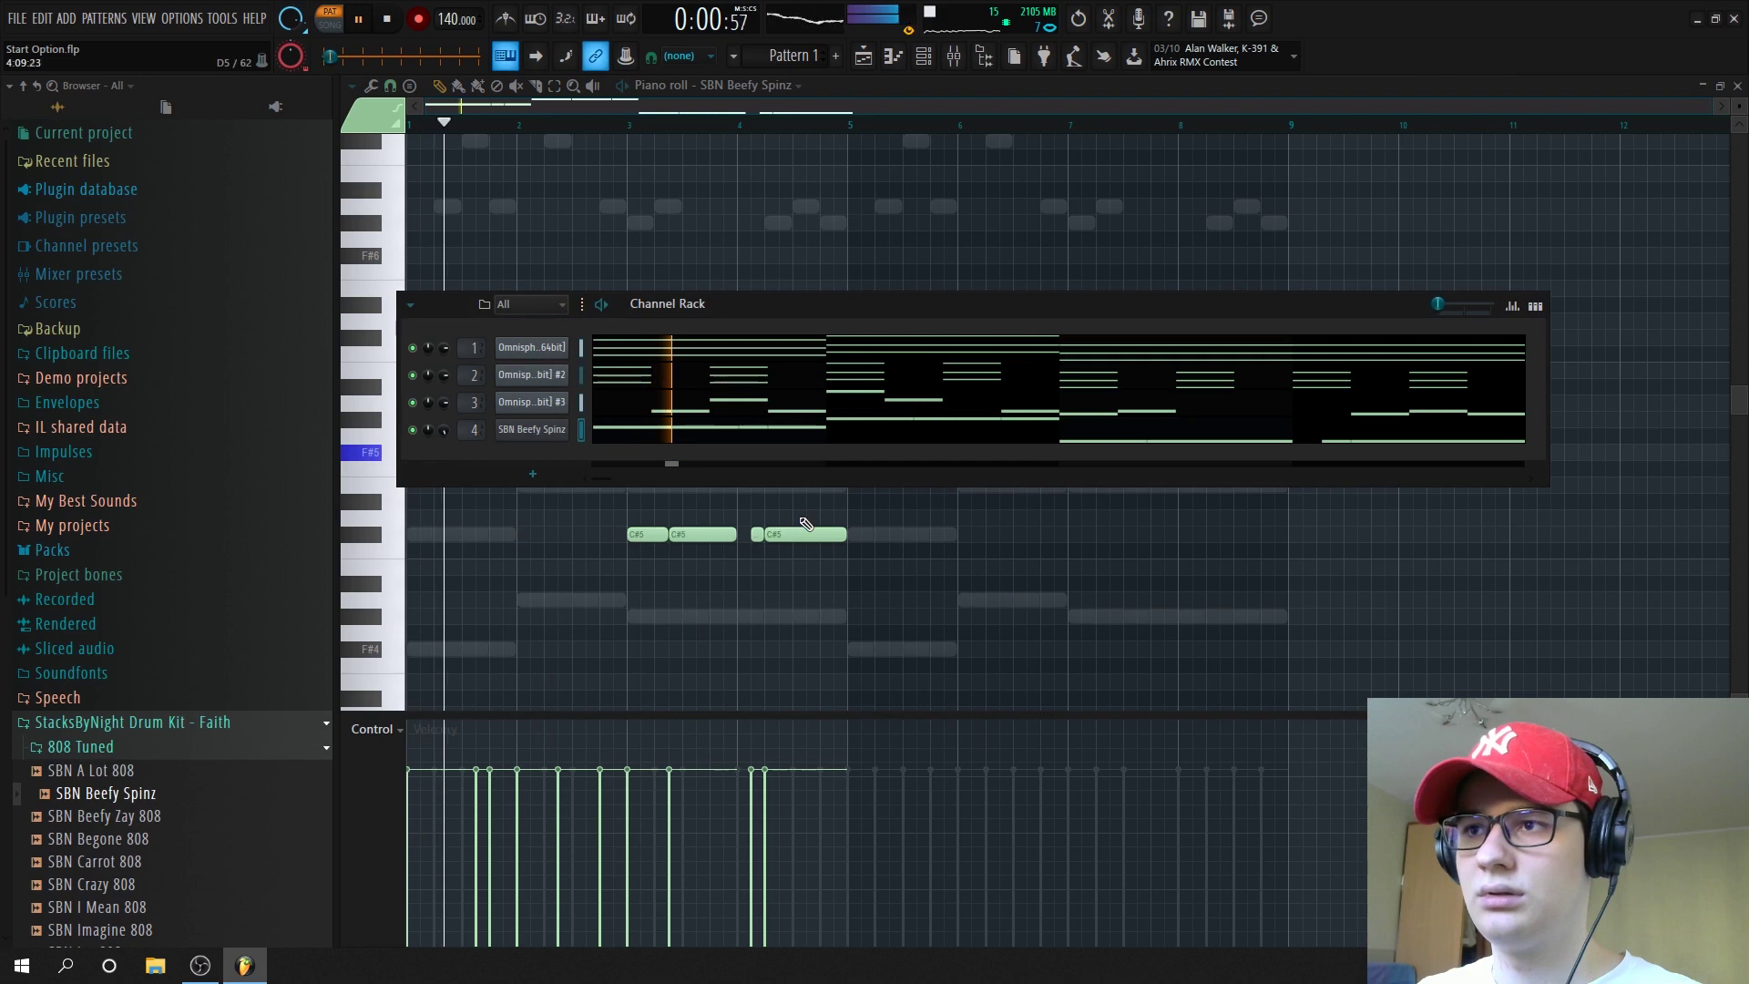
key("Escape")
Check insert 4 in the mixer and split bar 4's long C#5 808 note into notes on steps 5 and 13
left_click(954, 57)
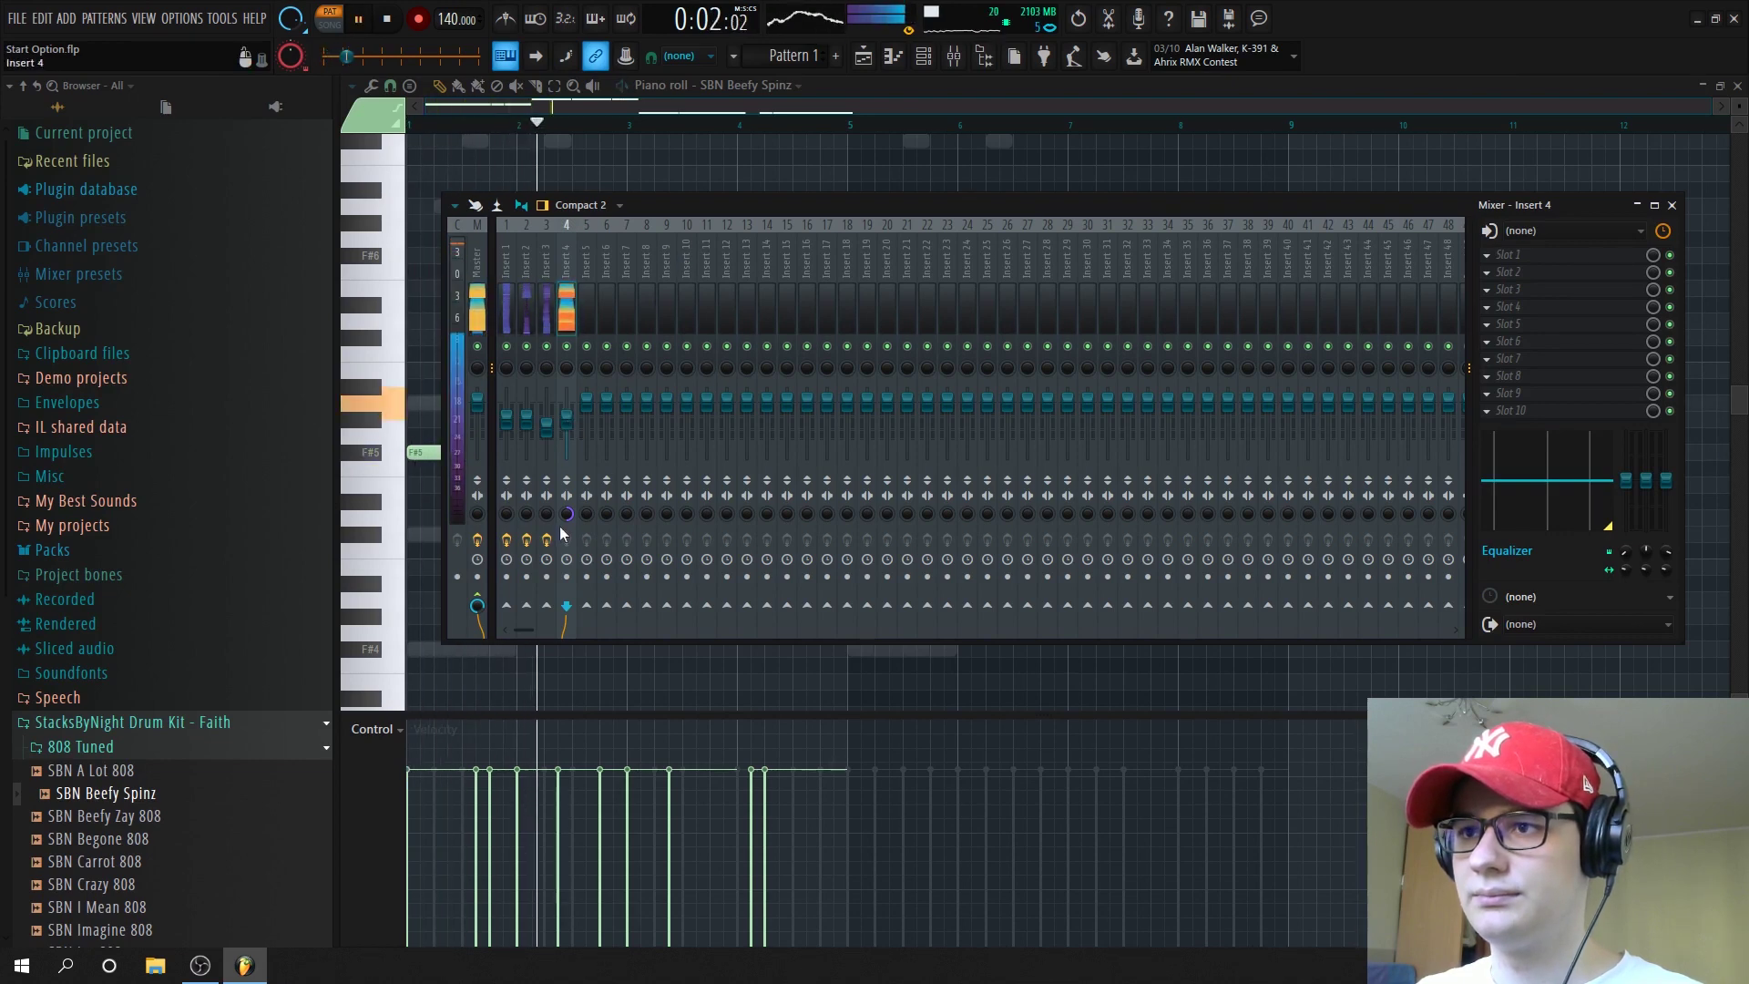
key("F9")
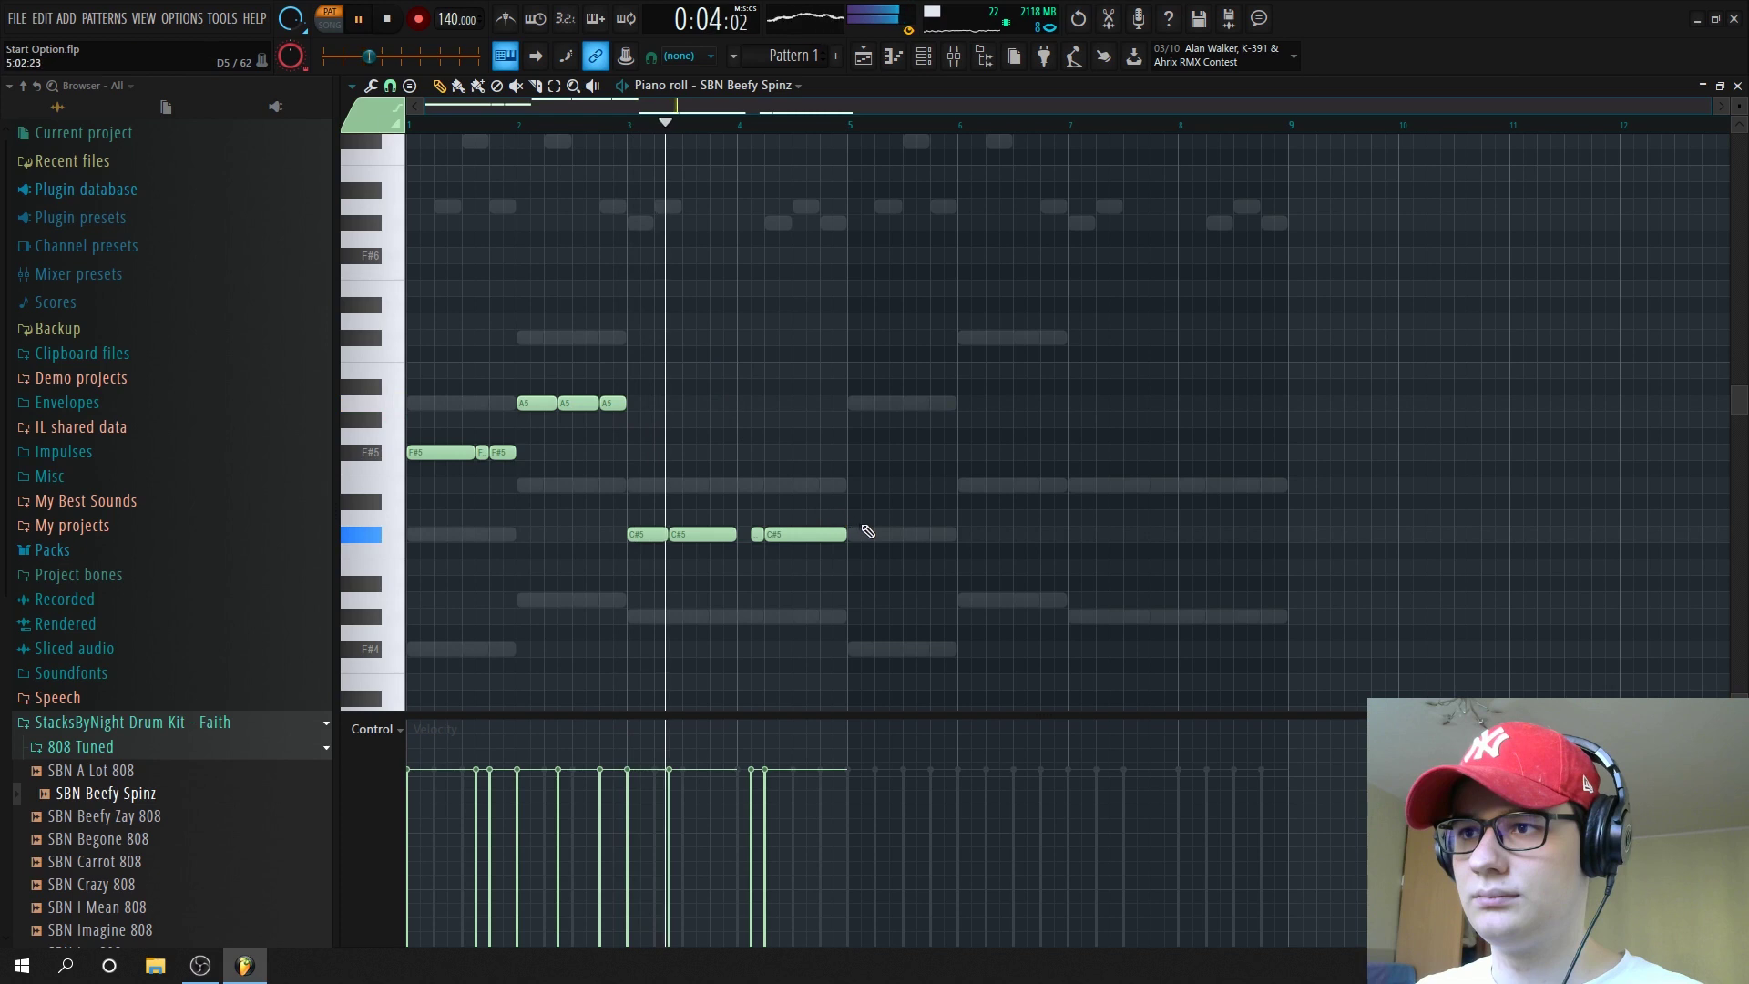
left_click_drag(846, 534, 800, 544)
key("space")
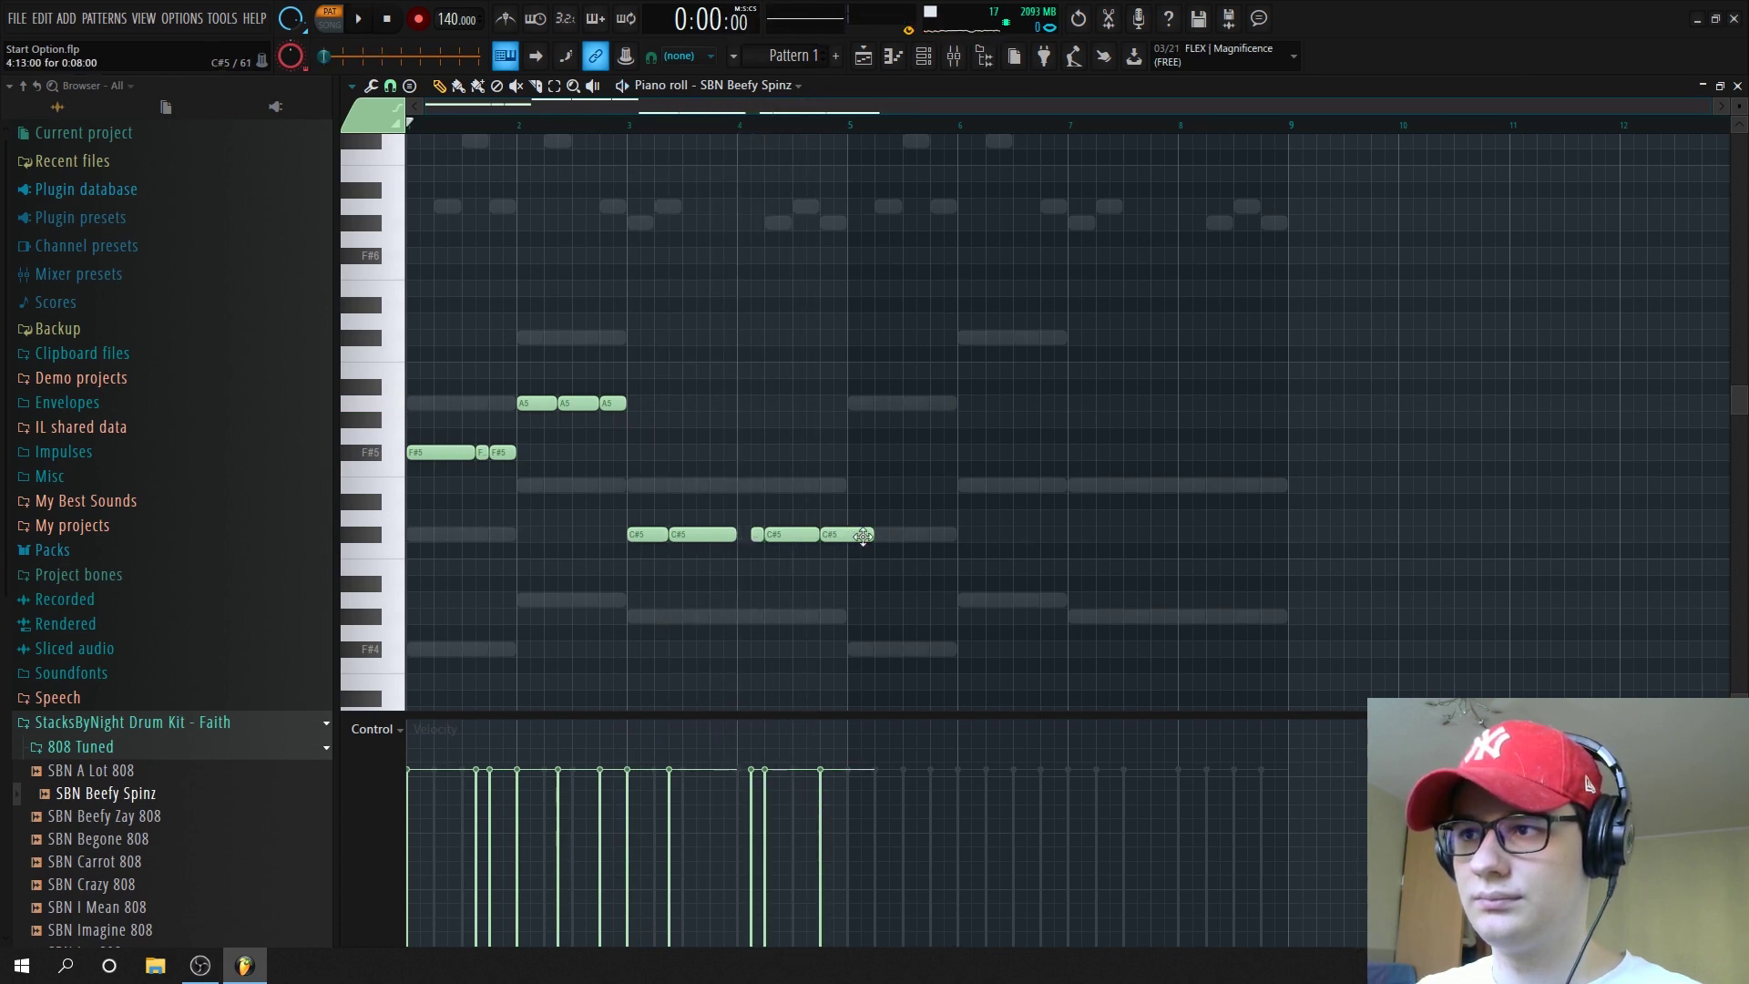
Close the gaps in the 808 line so it ends with bar 4, and duplicate it into bars 5 to 8
left_click_drag(957, 215, 24, 766)
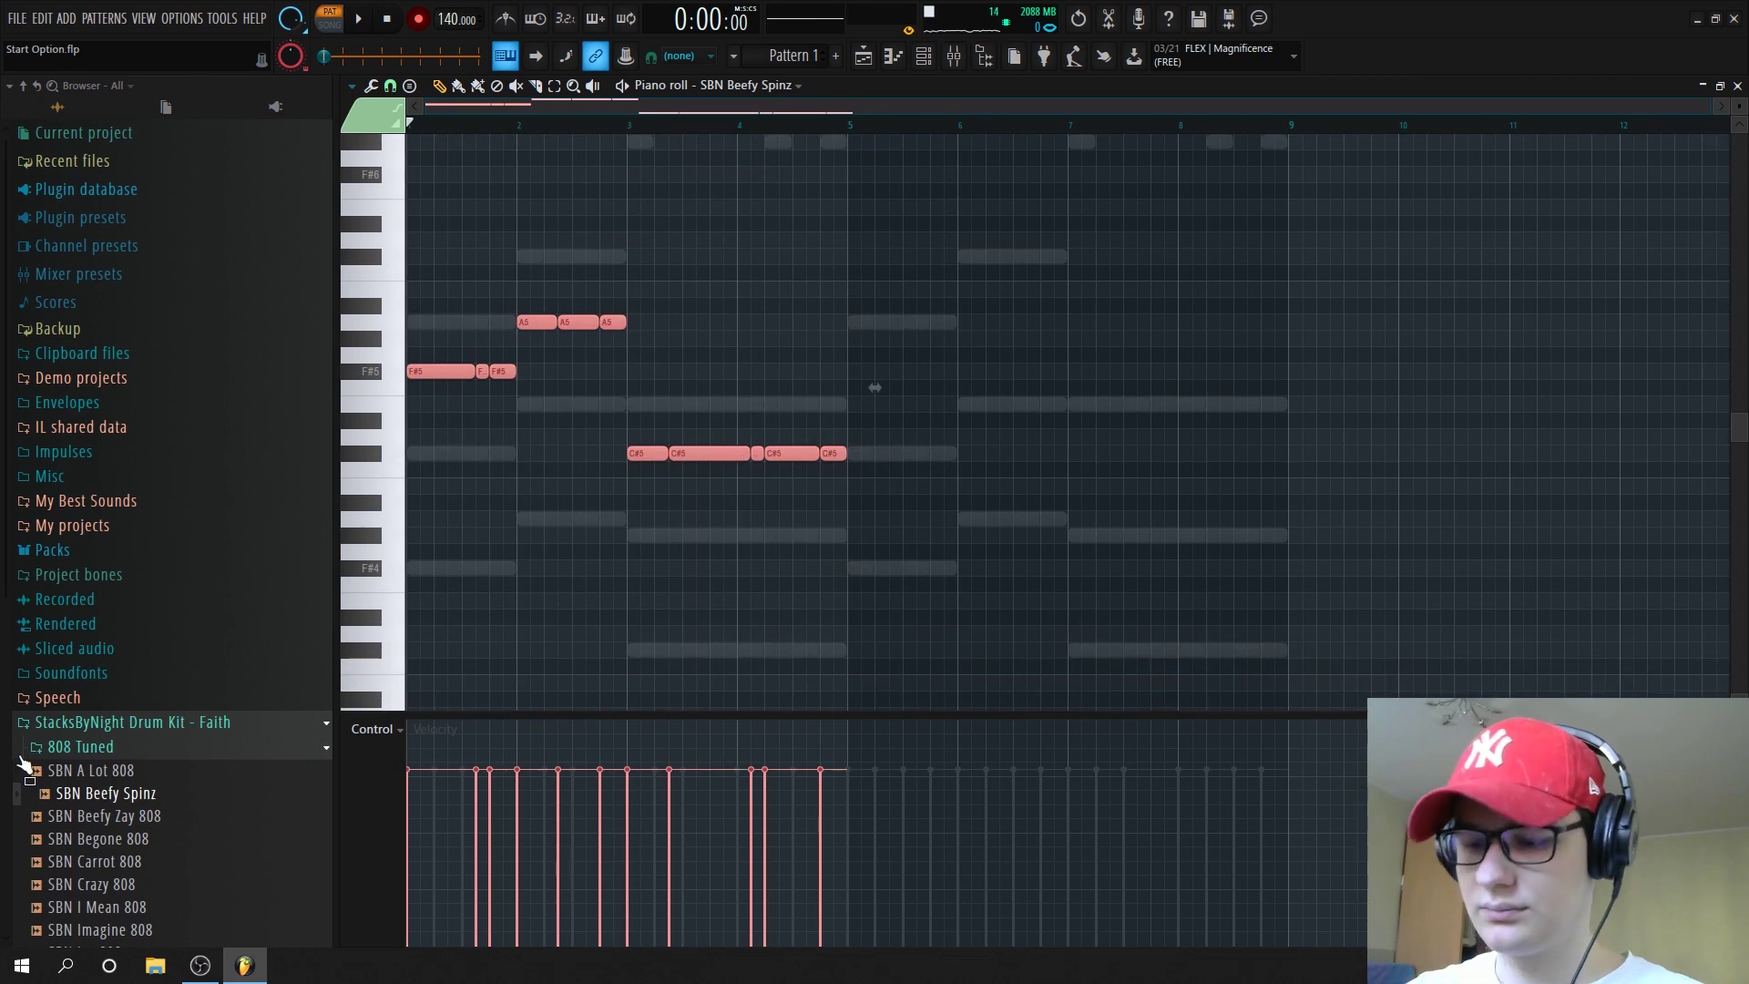
left_click(1043, 594, "ctrl")
left_click_drag(961, 253, 397, 693)
key("ctrl+b")
Lower mixer insert 3's volume to 50% (-12.6 dB) and deselect the copied 808 notes
left_click(922, 55)
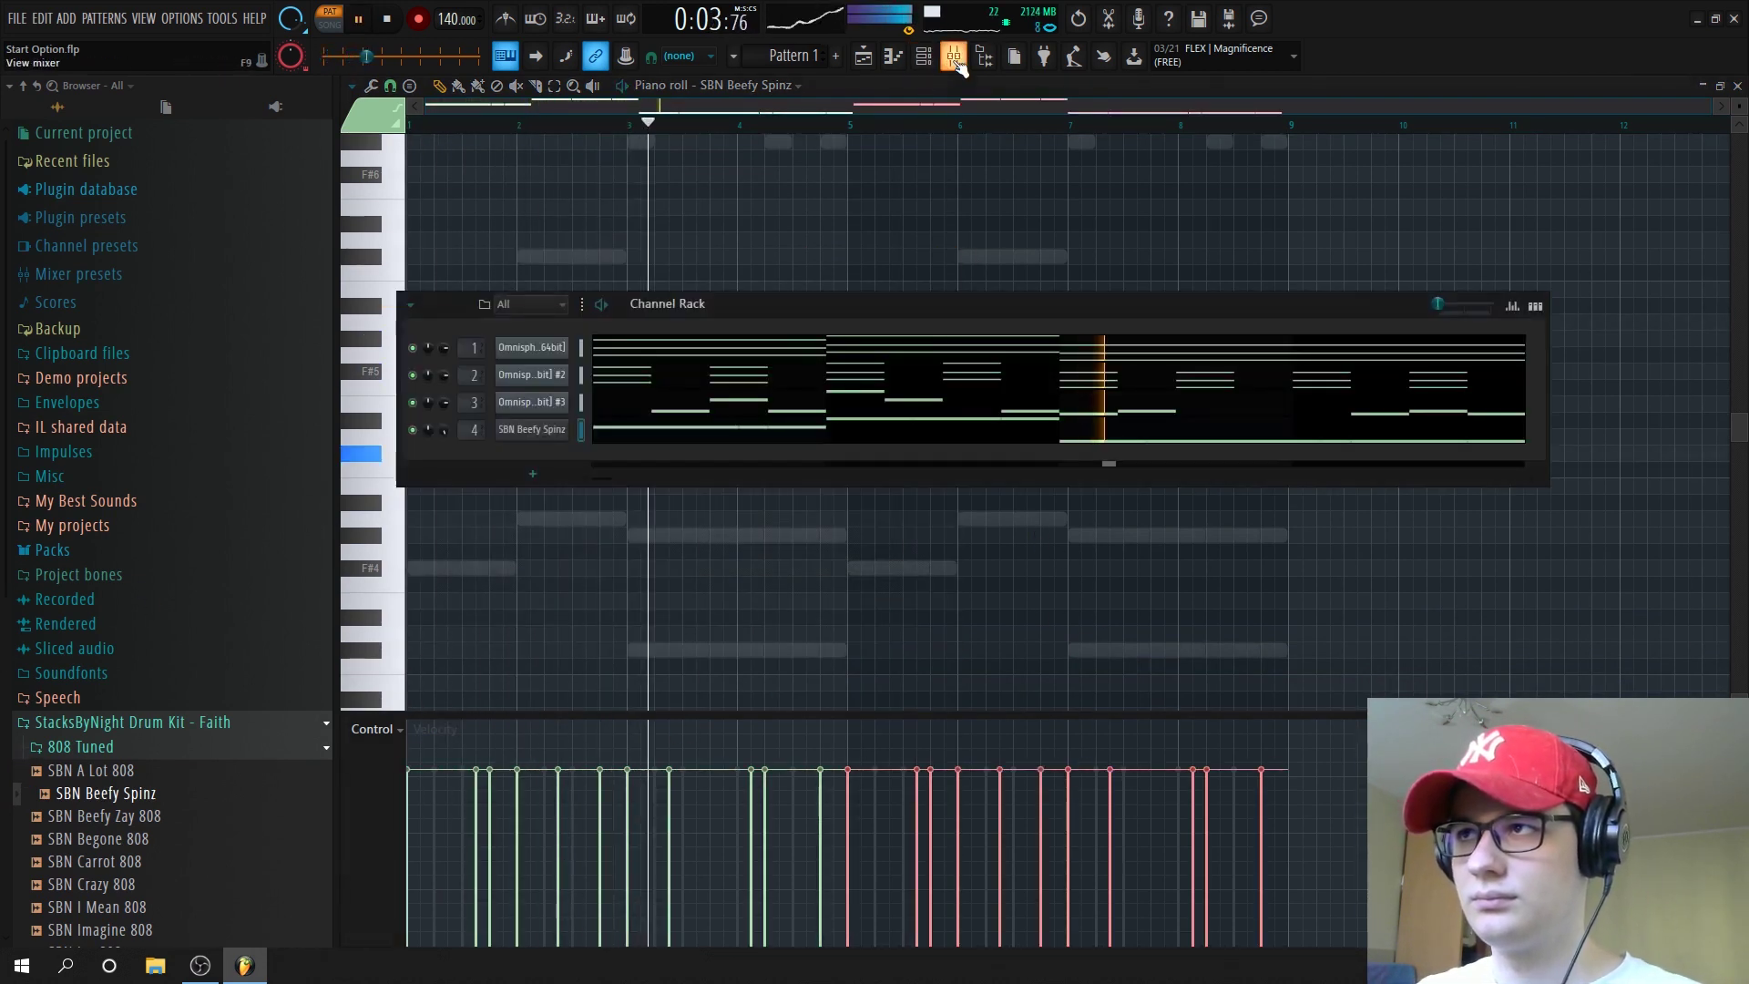
left_click(954, 55)
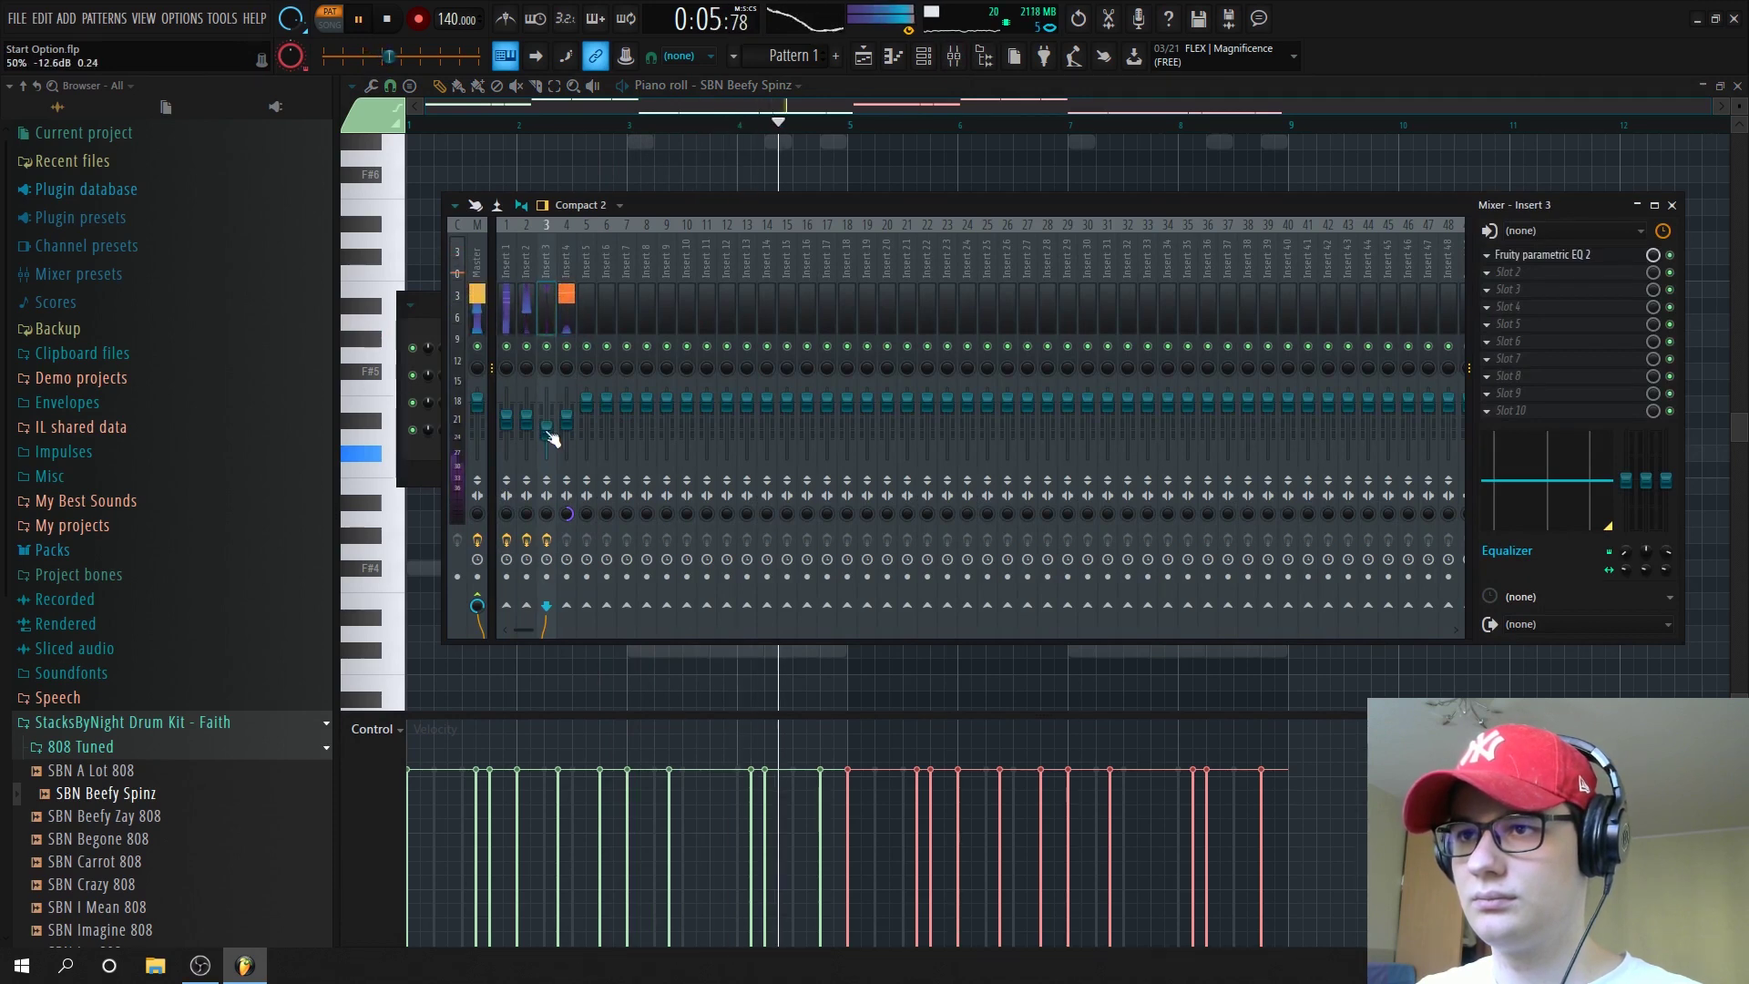
left_click(597, 172, "ctrl")
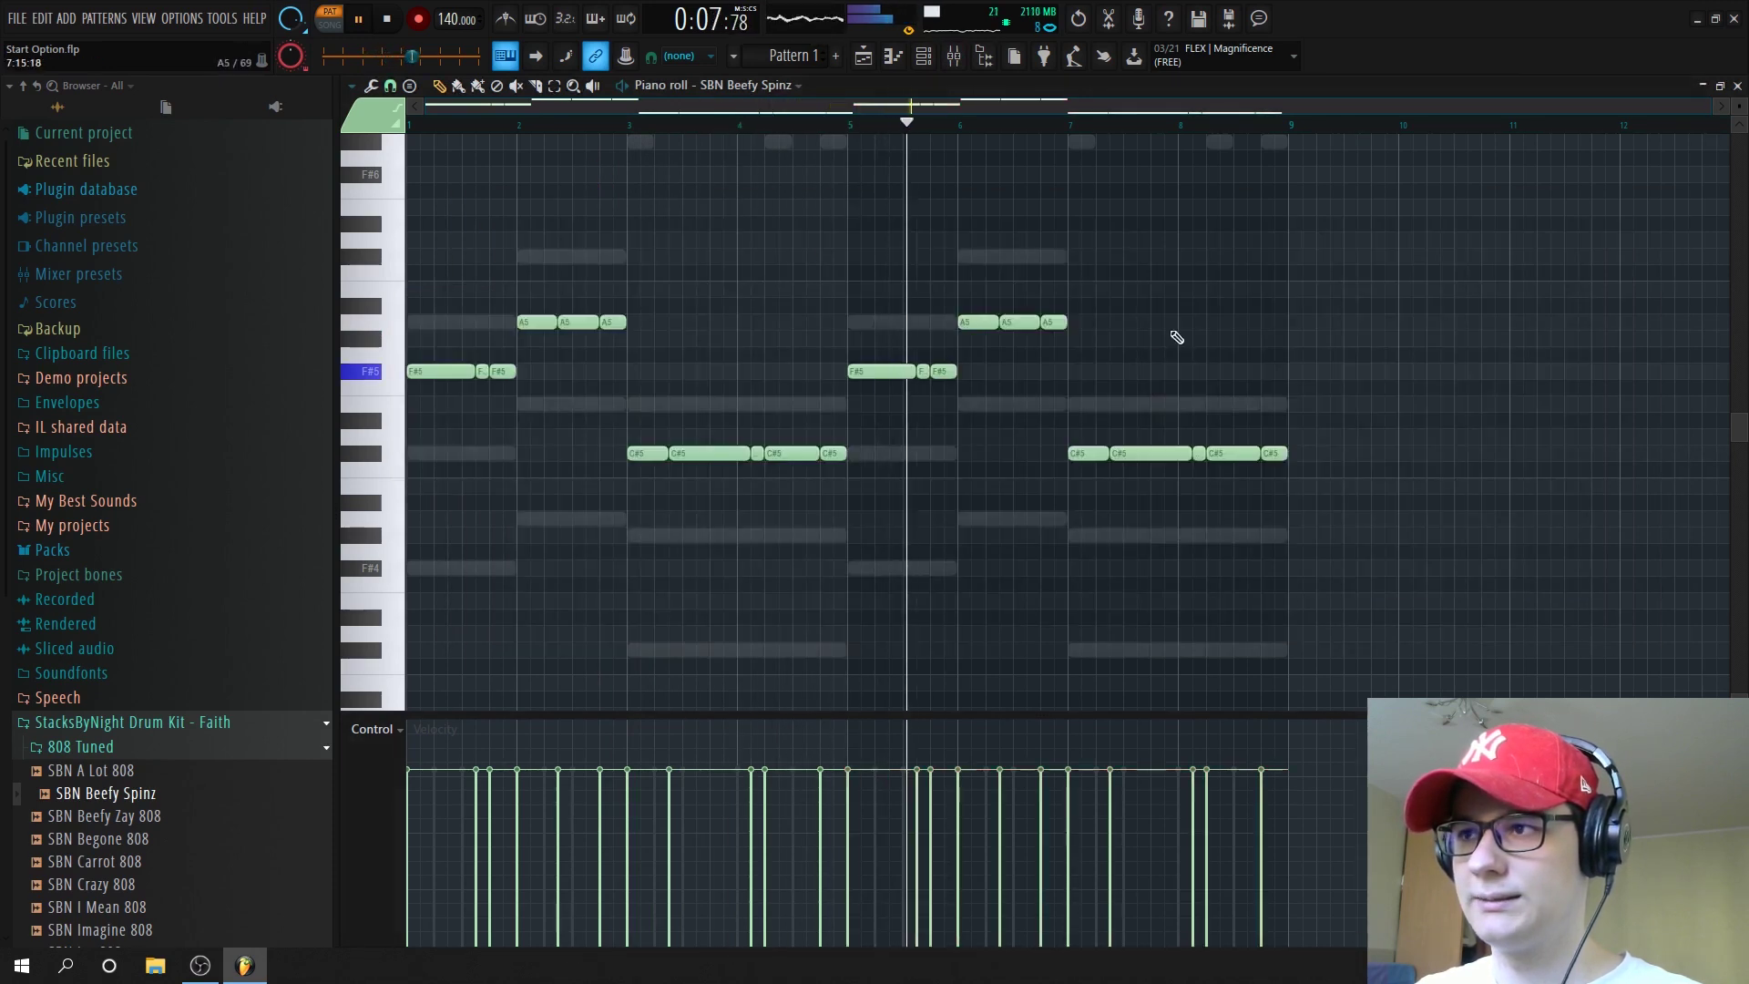
Load SBN My Fav Clap from the StacksByNight kit's Claps folder as a new channel and route it to mixer track 5
left_click(923, 55)
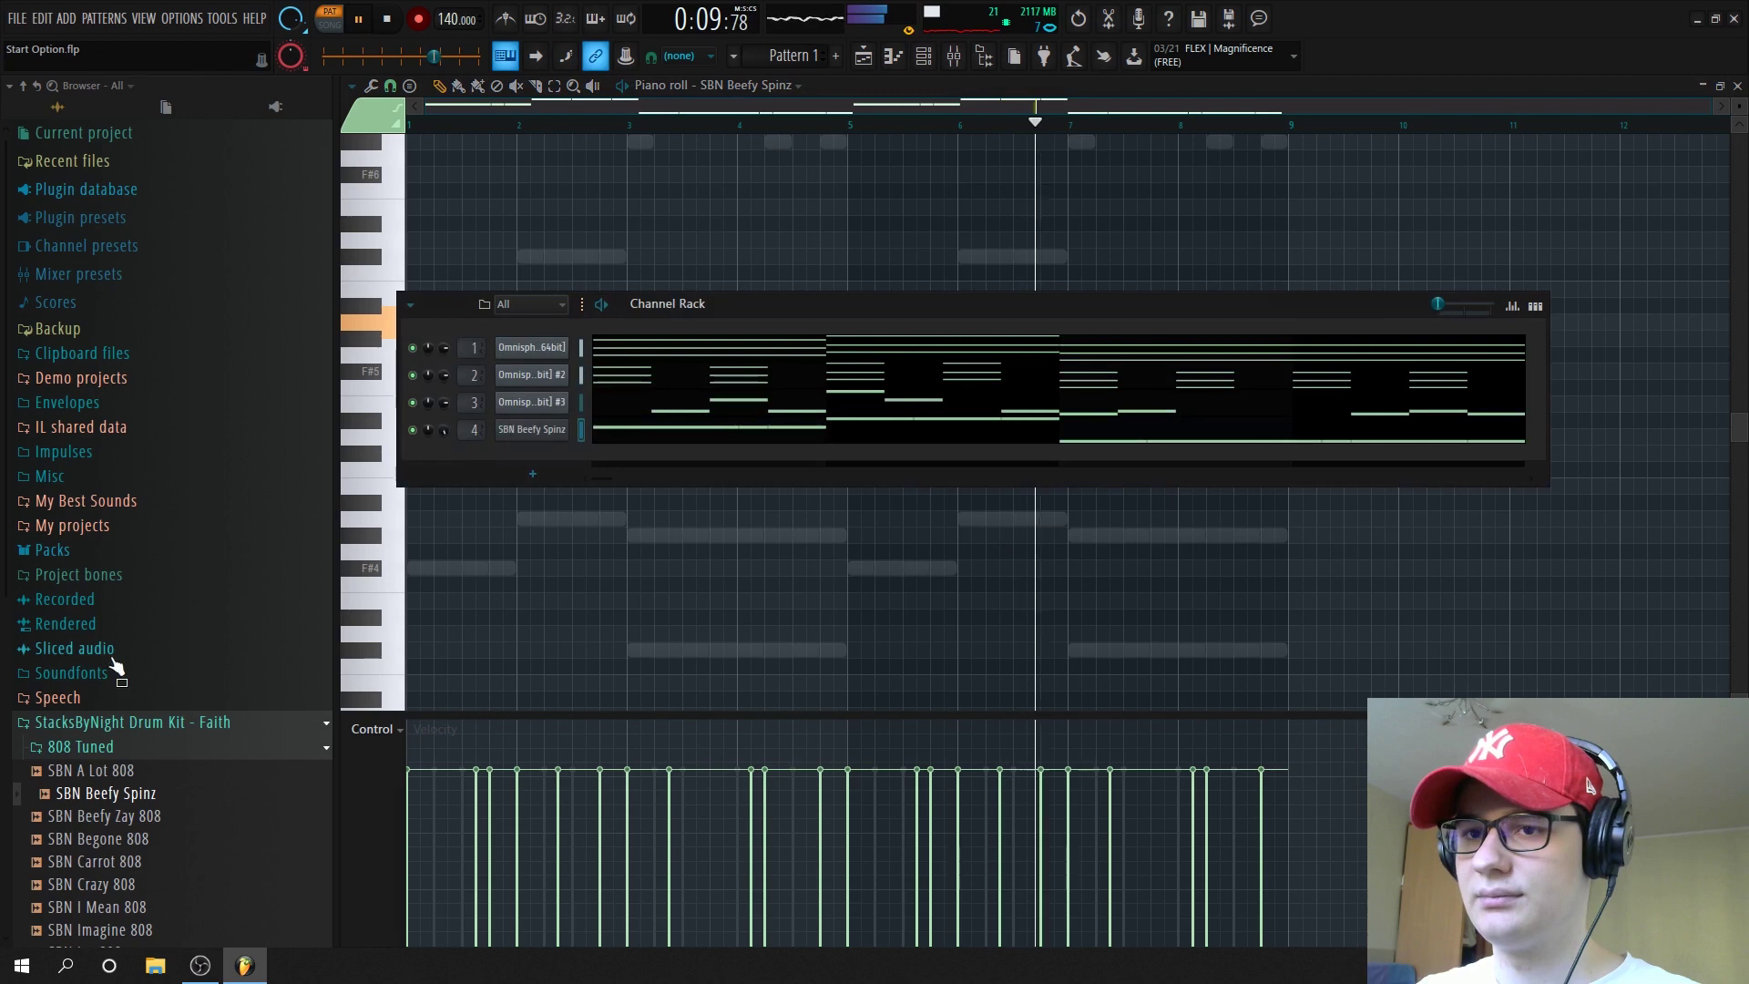
key("space")
scroll(136, 502, "down", 5)
left_click(108, 476)
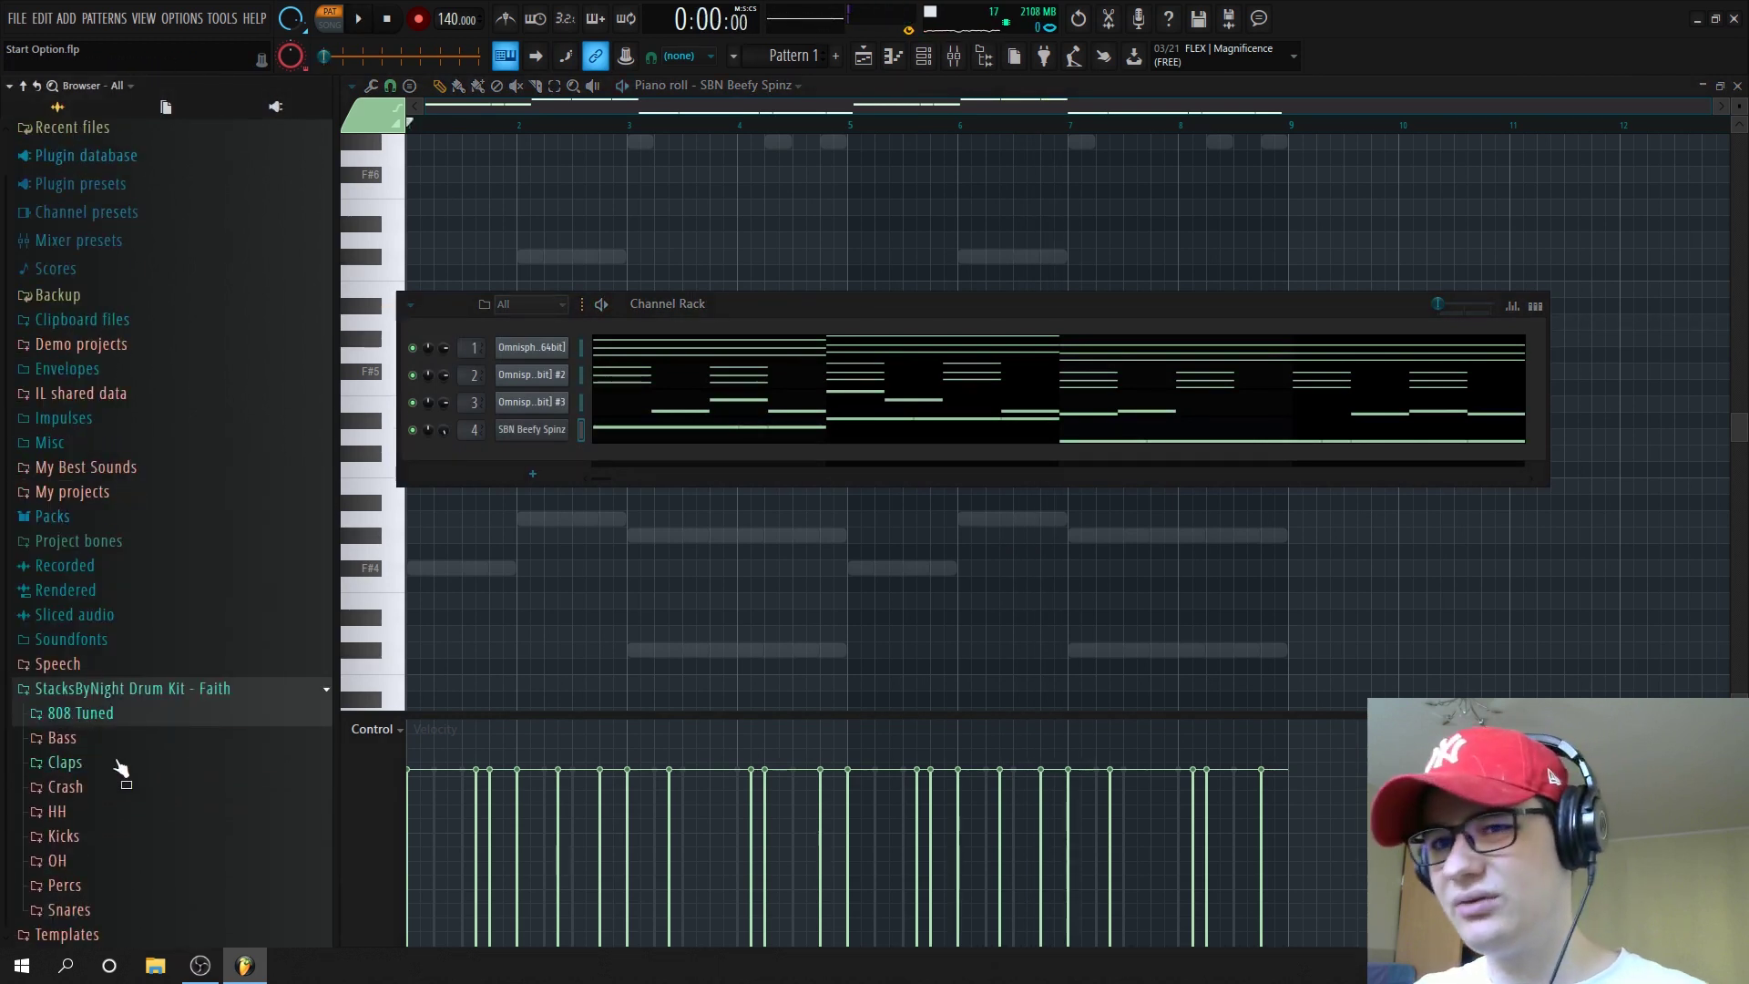
left_click(84, 769)
left_click(130, 832)
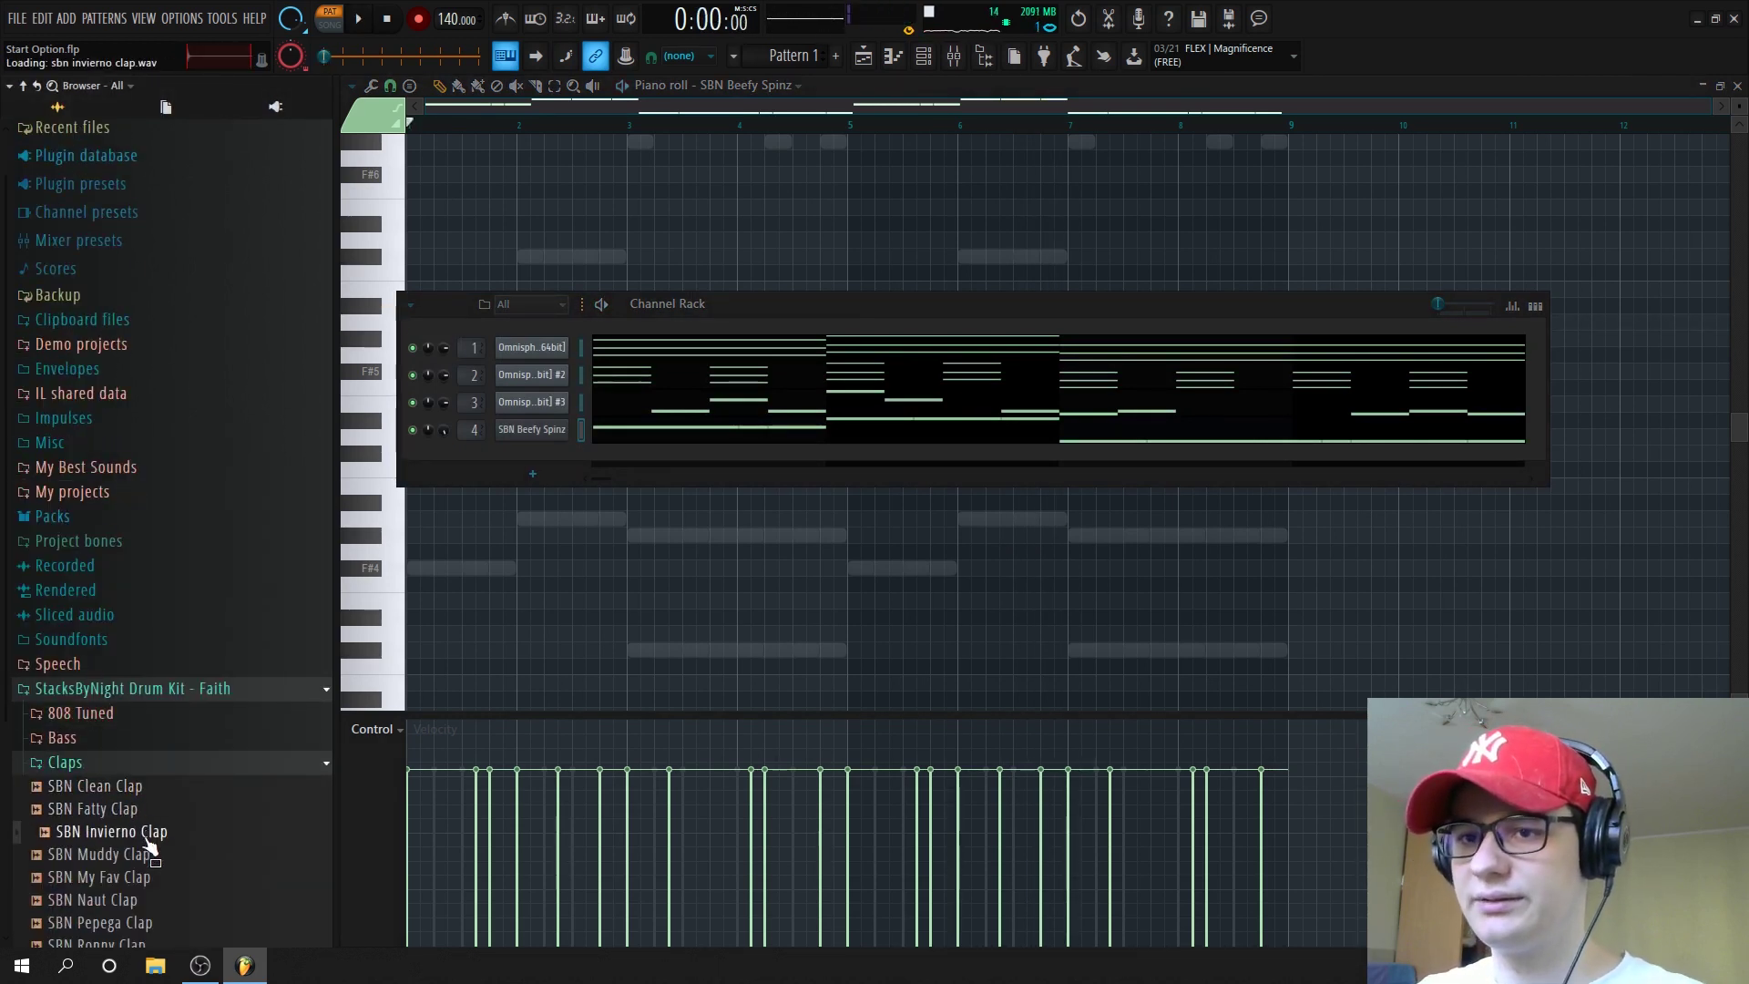
scroll(148, 846, "down", 3)
left_click_drag(164, 672, 444, 527)
left_click_drag(542, 456, 476, 456)
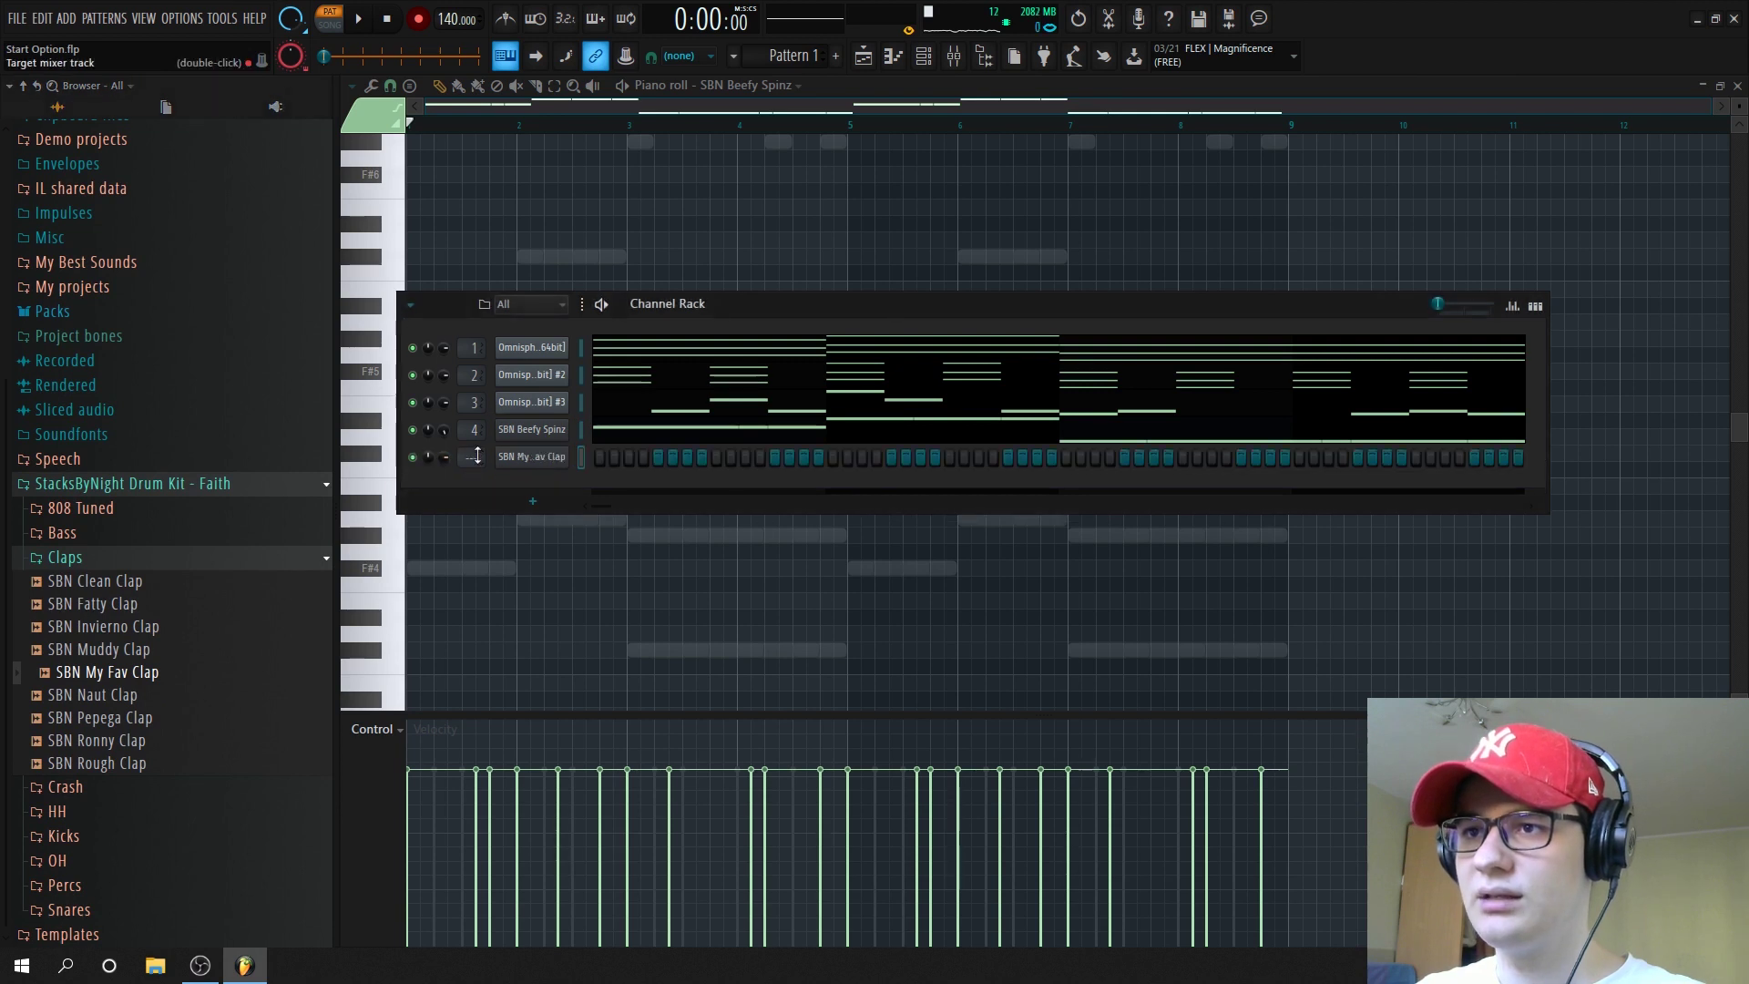
Place claps on steps 9, 25 and 41 of the SBN My Fav Clap channel
left_click(716, 458)
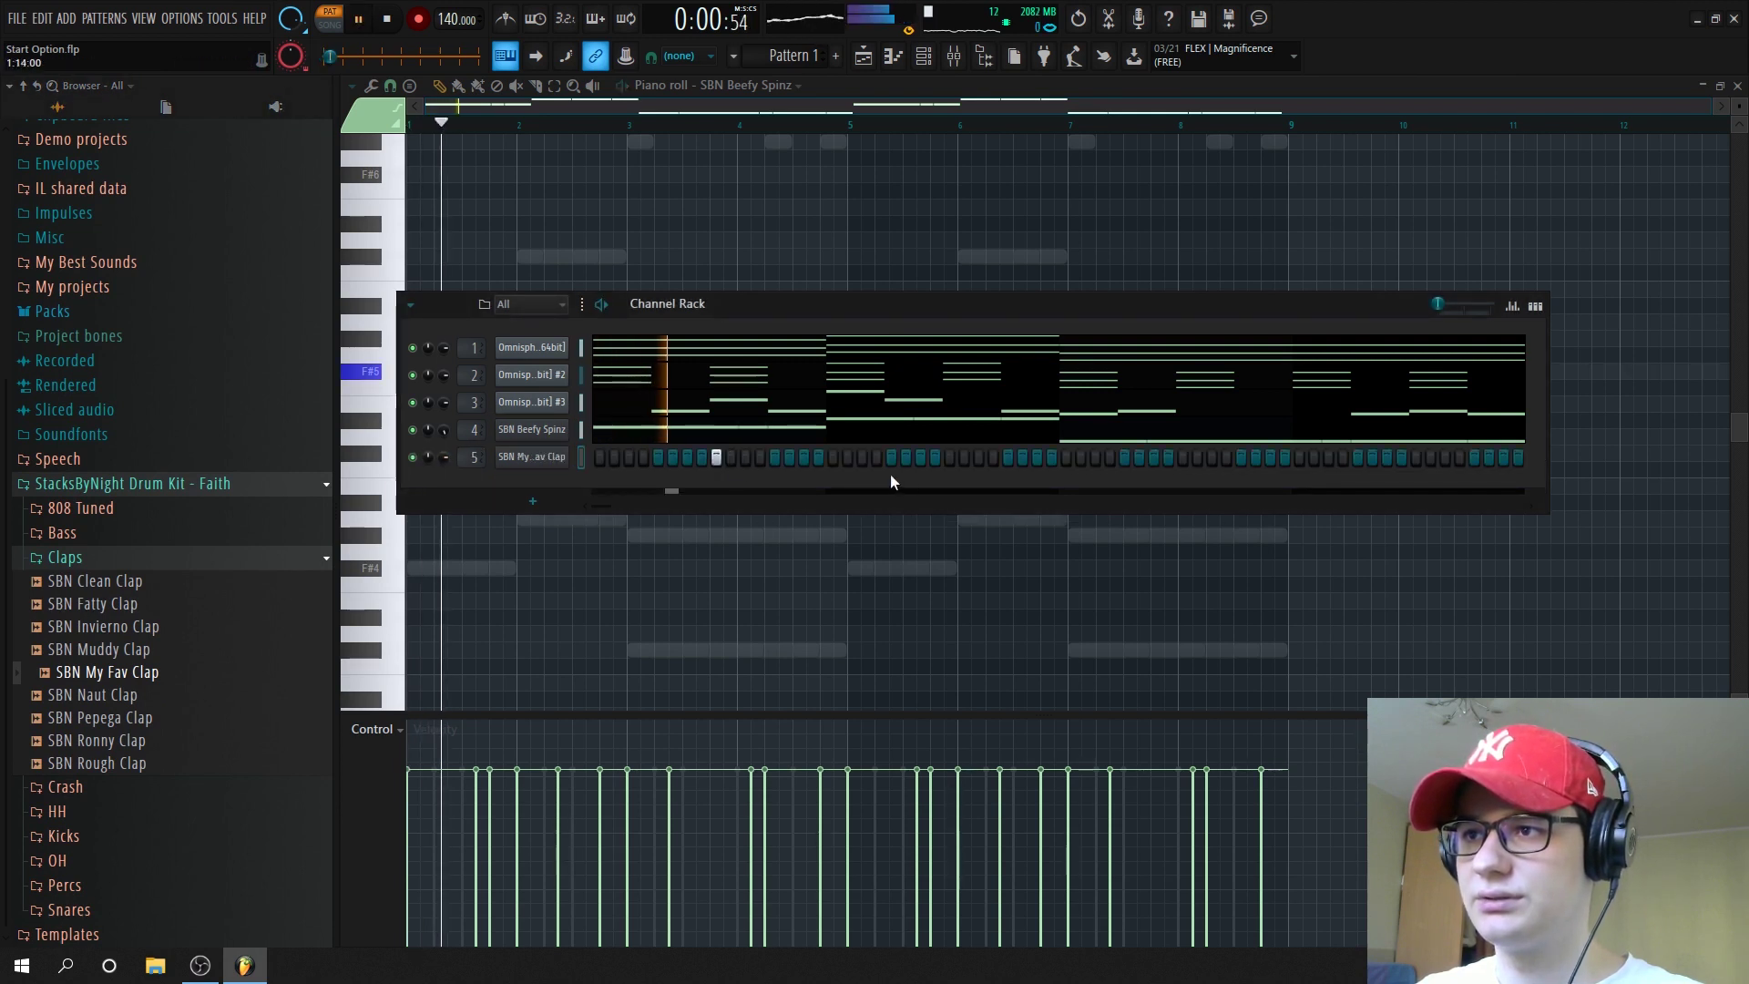
left_click(949, 457)
left_click(1183, 457)
Normalize the SBN My Fav Clap sample and add a clap on step 57
key("space")
left_click(531, 456)
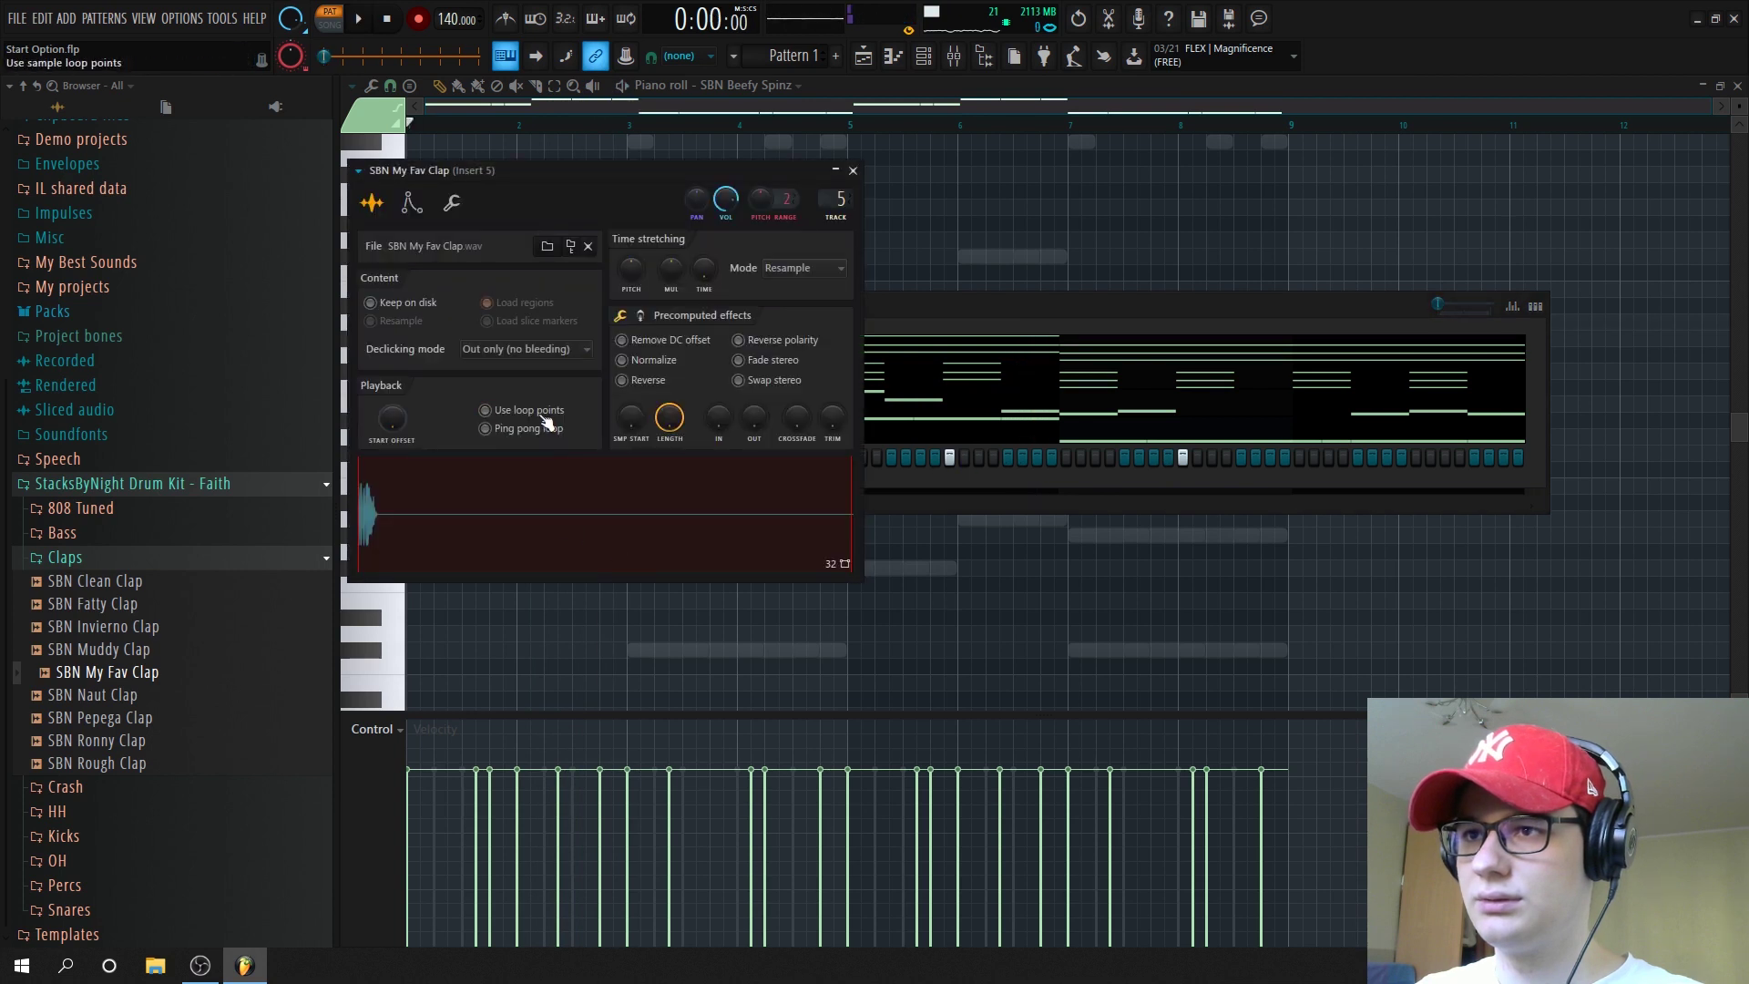
left_click(646, 360)
key("Escape")
key("space")
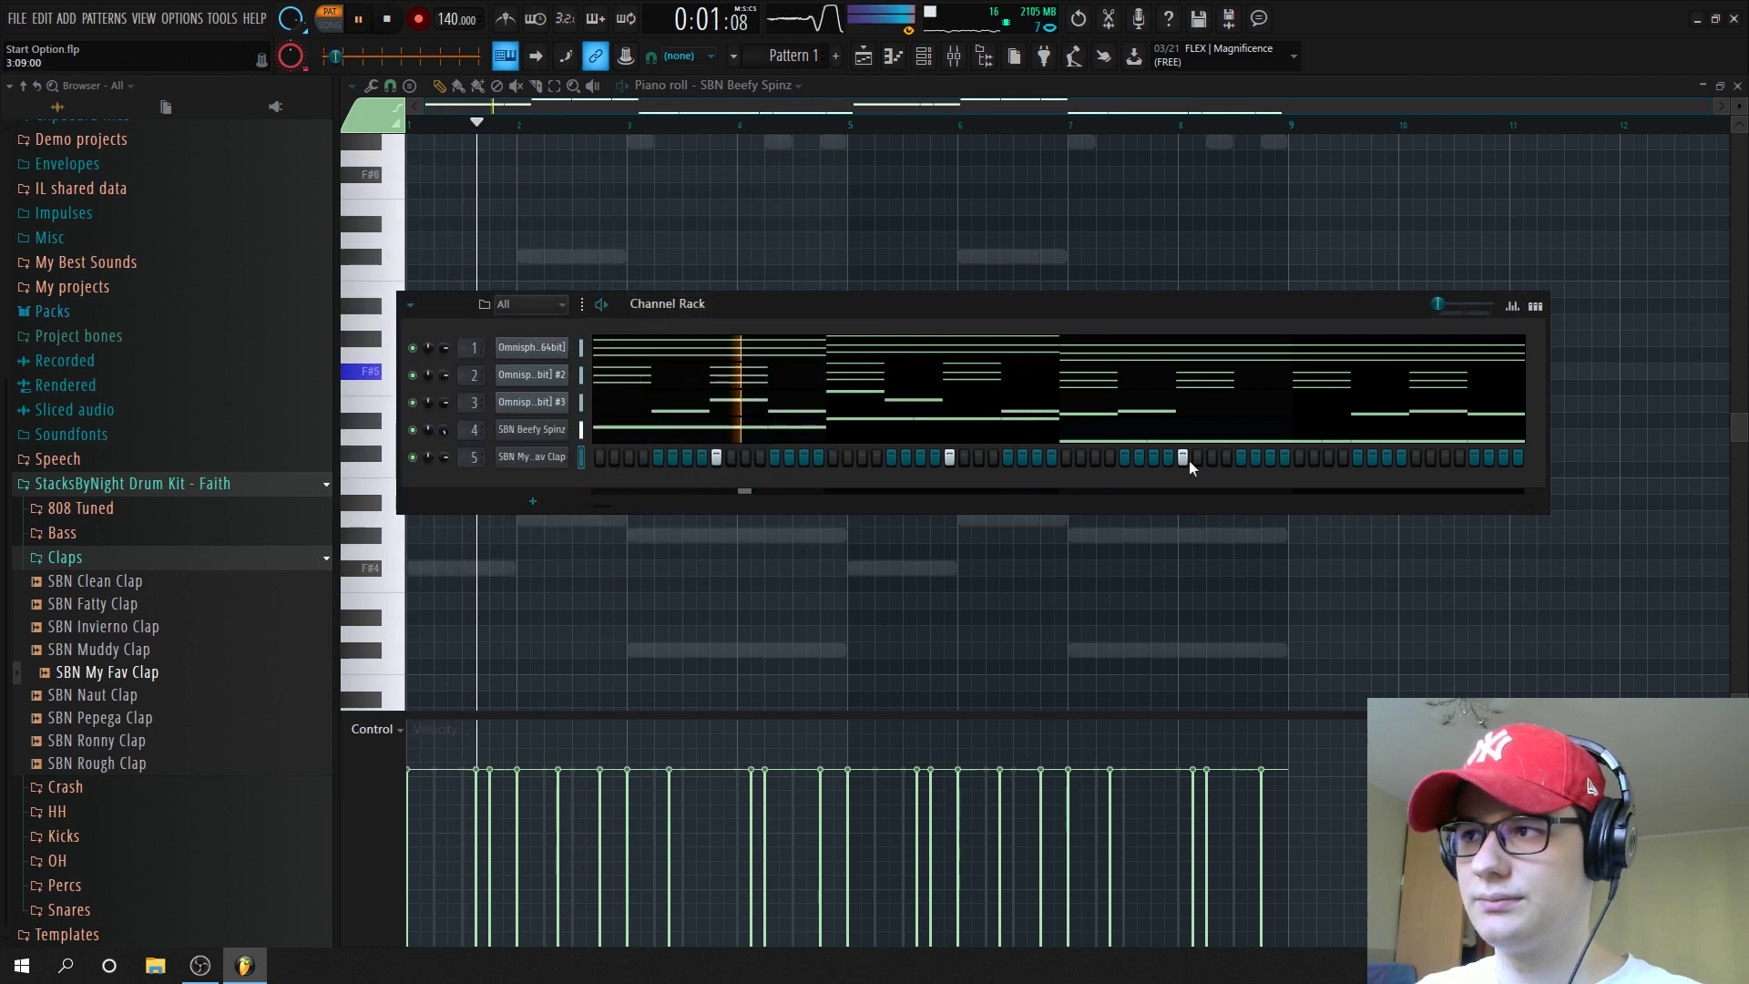
left_click(1414, 459)
Duplicate the four clap notes in the piano roll and shift the copies so they continue across bars 5 to 8
right_click(526, 461)
left_click(586, 466)
key("ctrl+a")
key("ctrl+b")
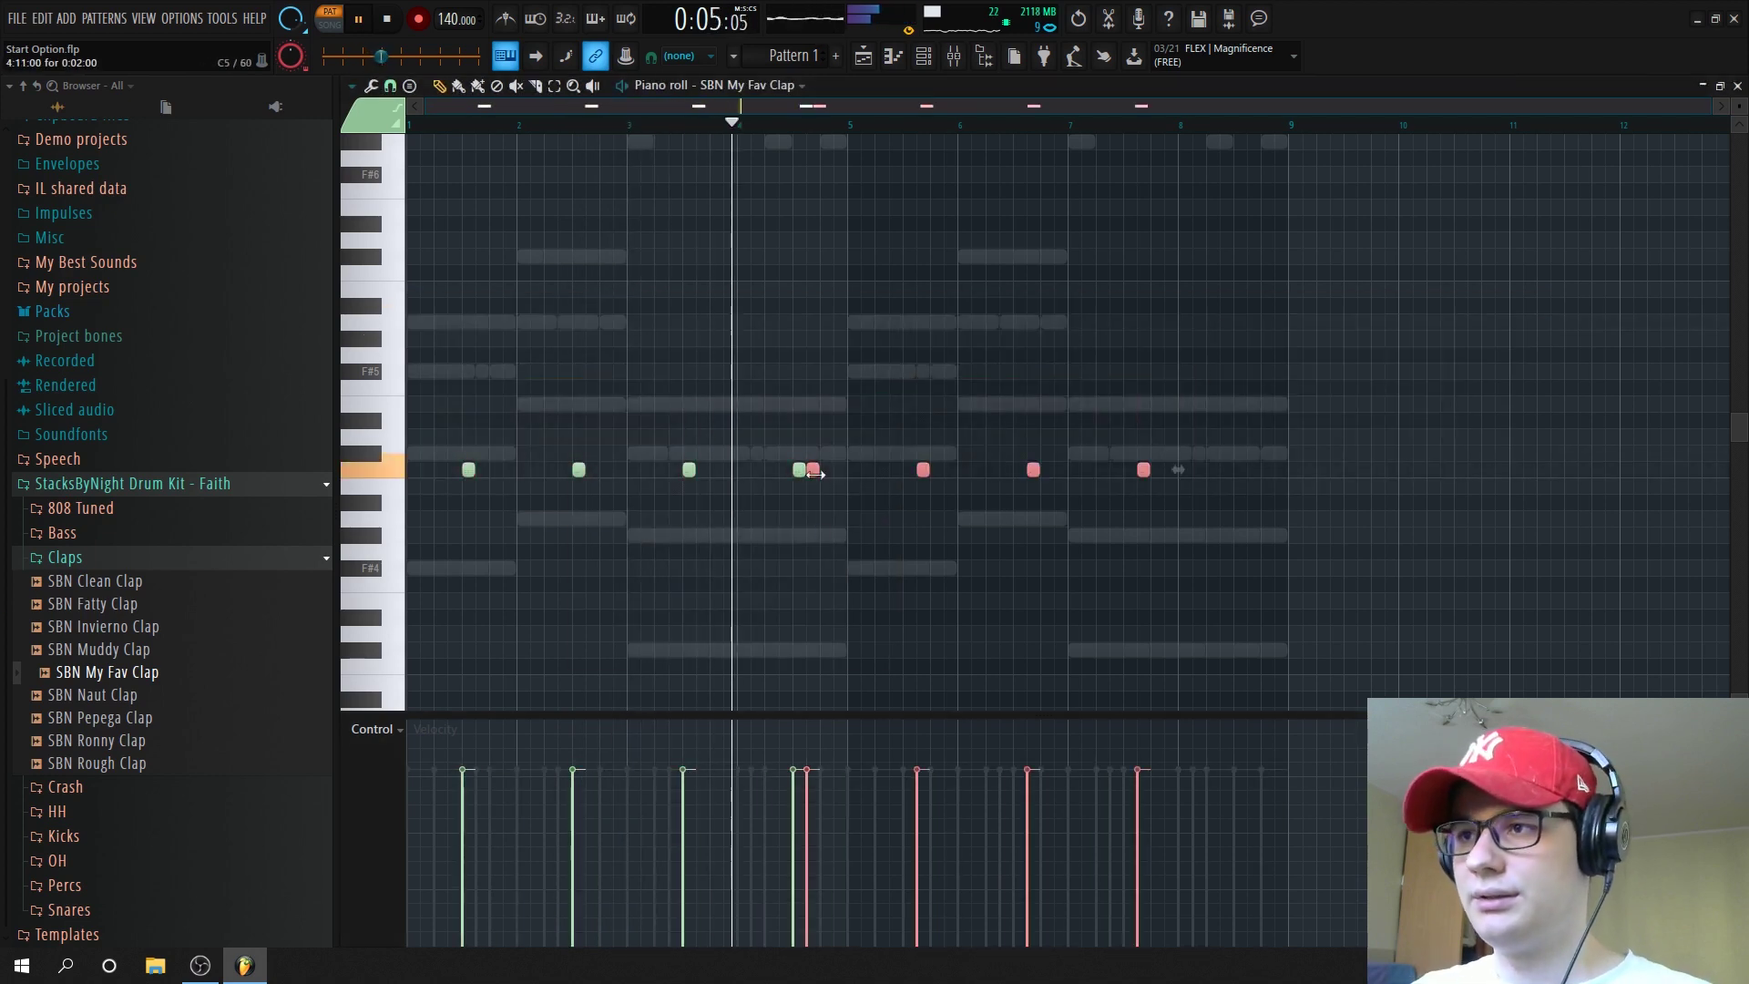
left_click_drag(886, 487, 904, 488)
Slightly raise the clap's volume on mixer insert 5
left_click(924, 60)
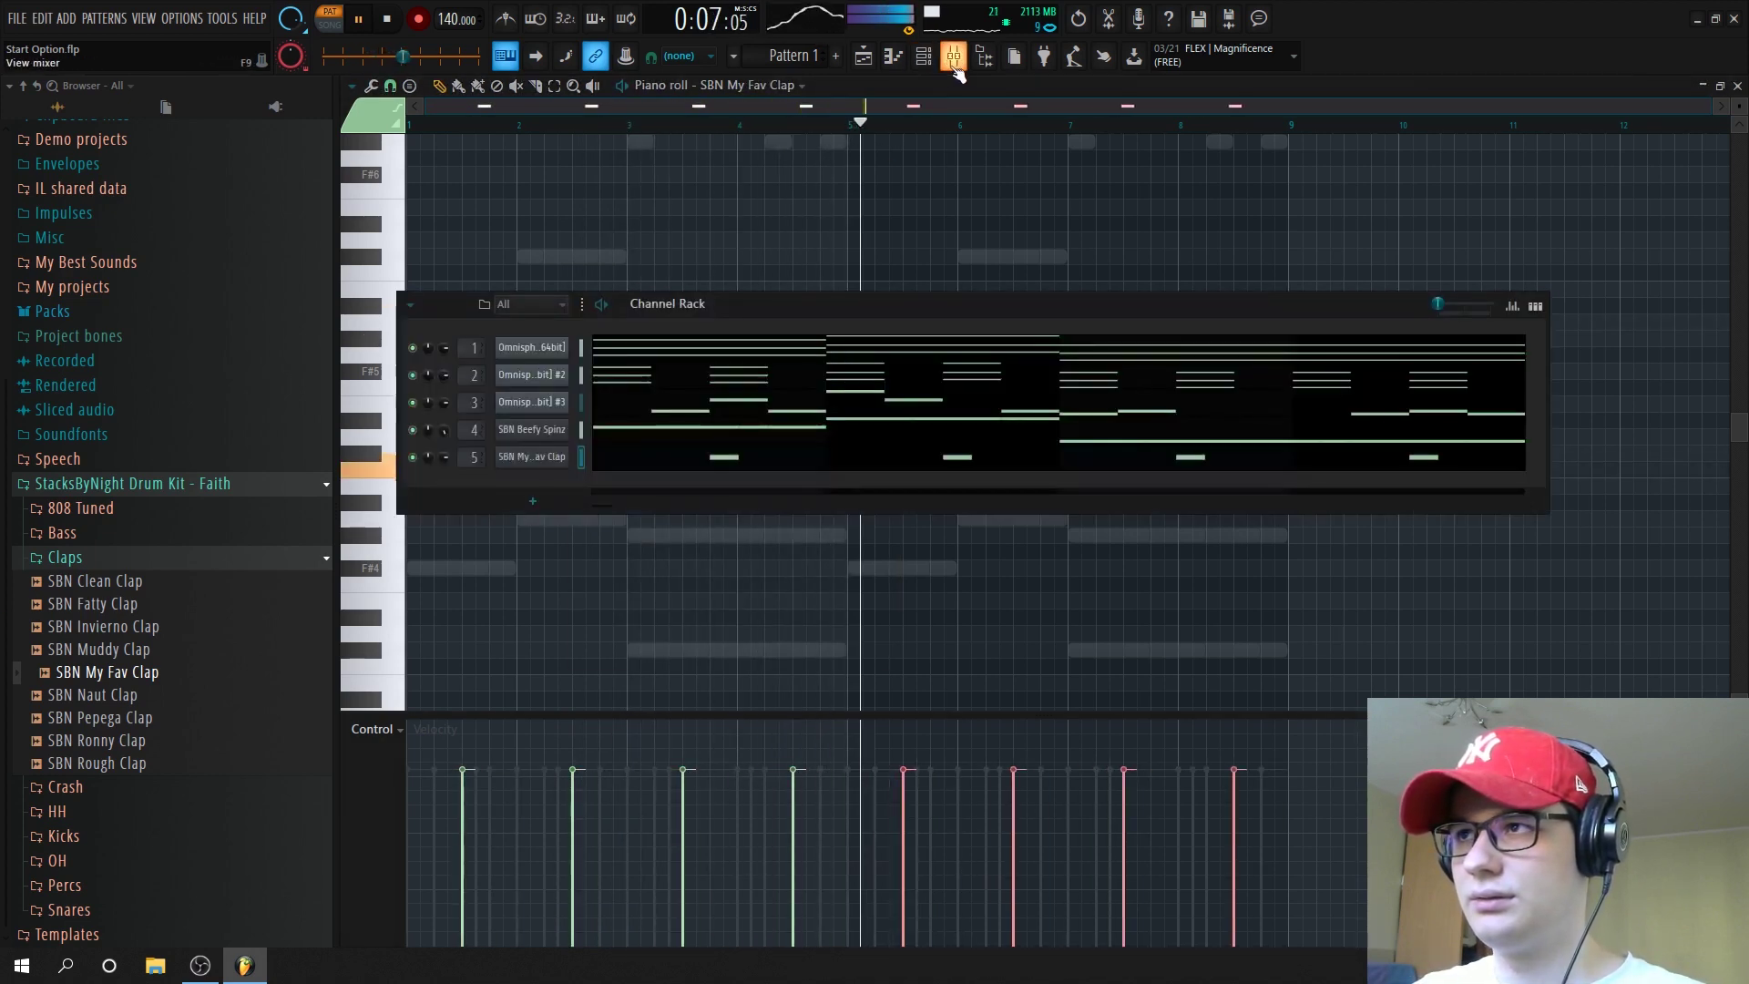
left_click(955, 66)
left_click_drag(599, 412, 597, 395)
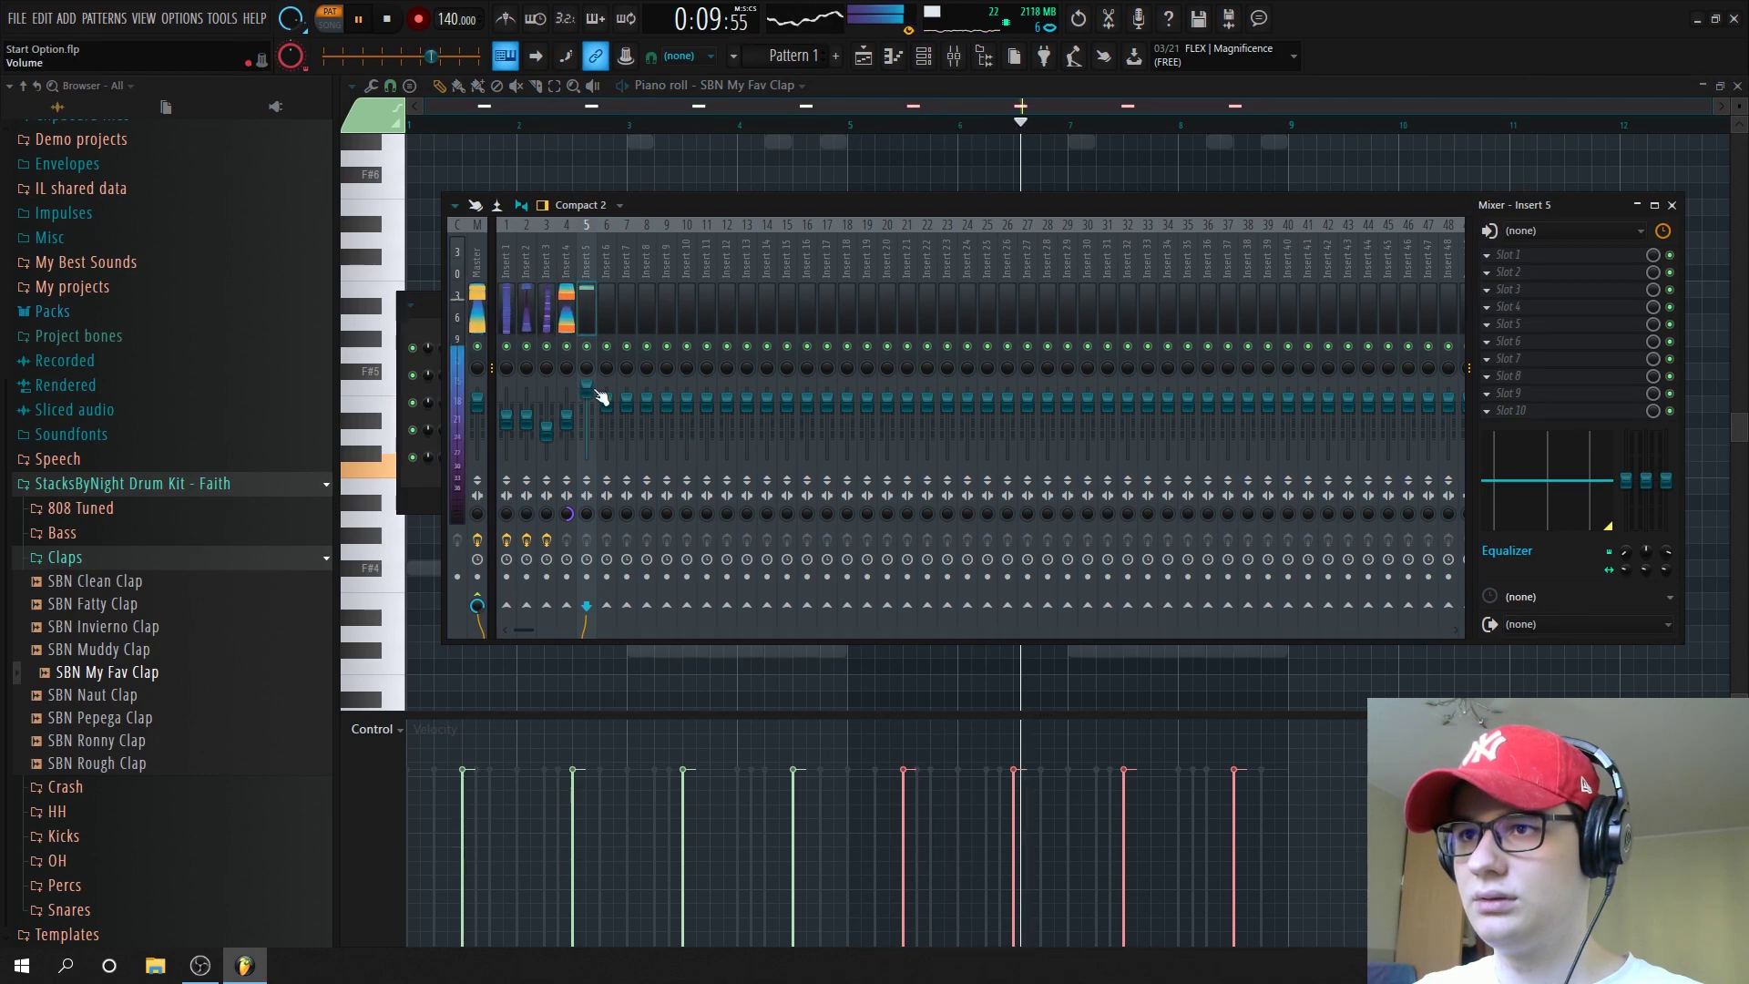
Audition the hi-hats in the kit's HH folder and load SBN FR HH as a new channel
left_click(924, 57)
left_click(67, 558)
left_click(100, 788)
left_click(103, 791)
left_click(91, 811)
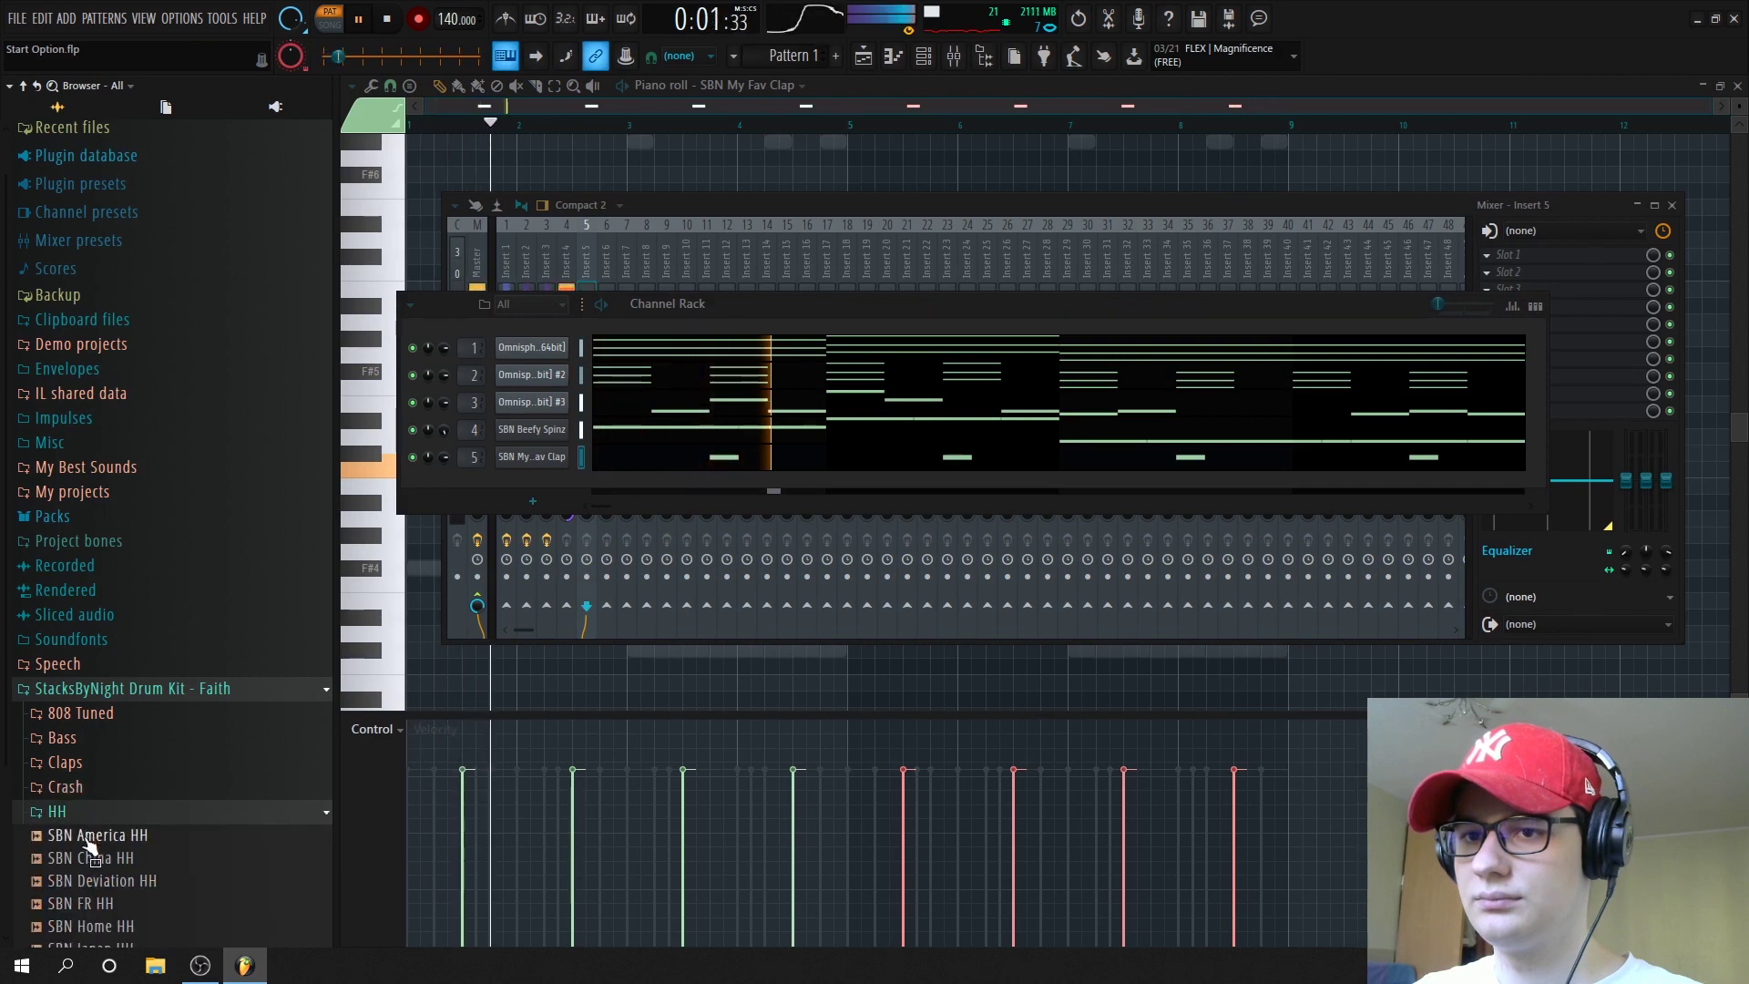
left_click(110, 881)
left_click(91, 903)
scroll(117, 875, "down", 4)
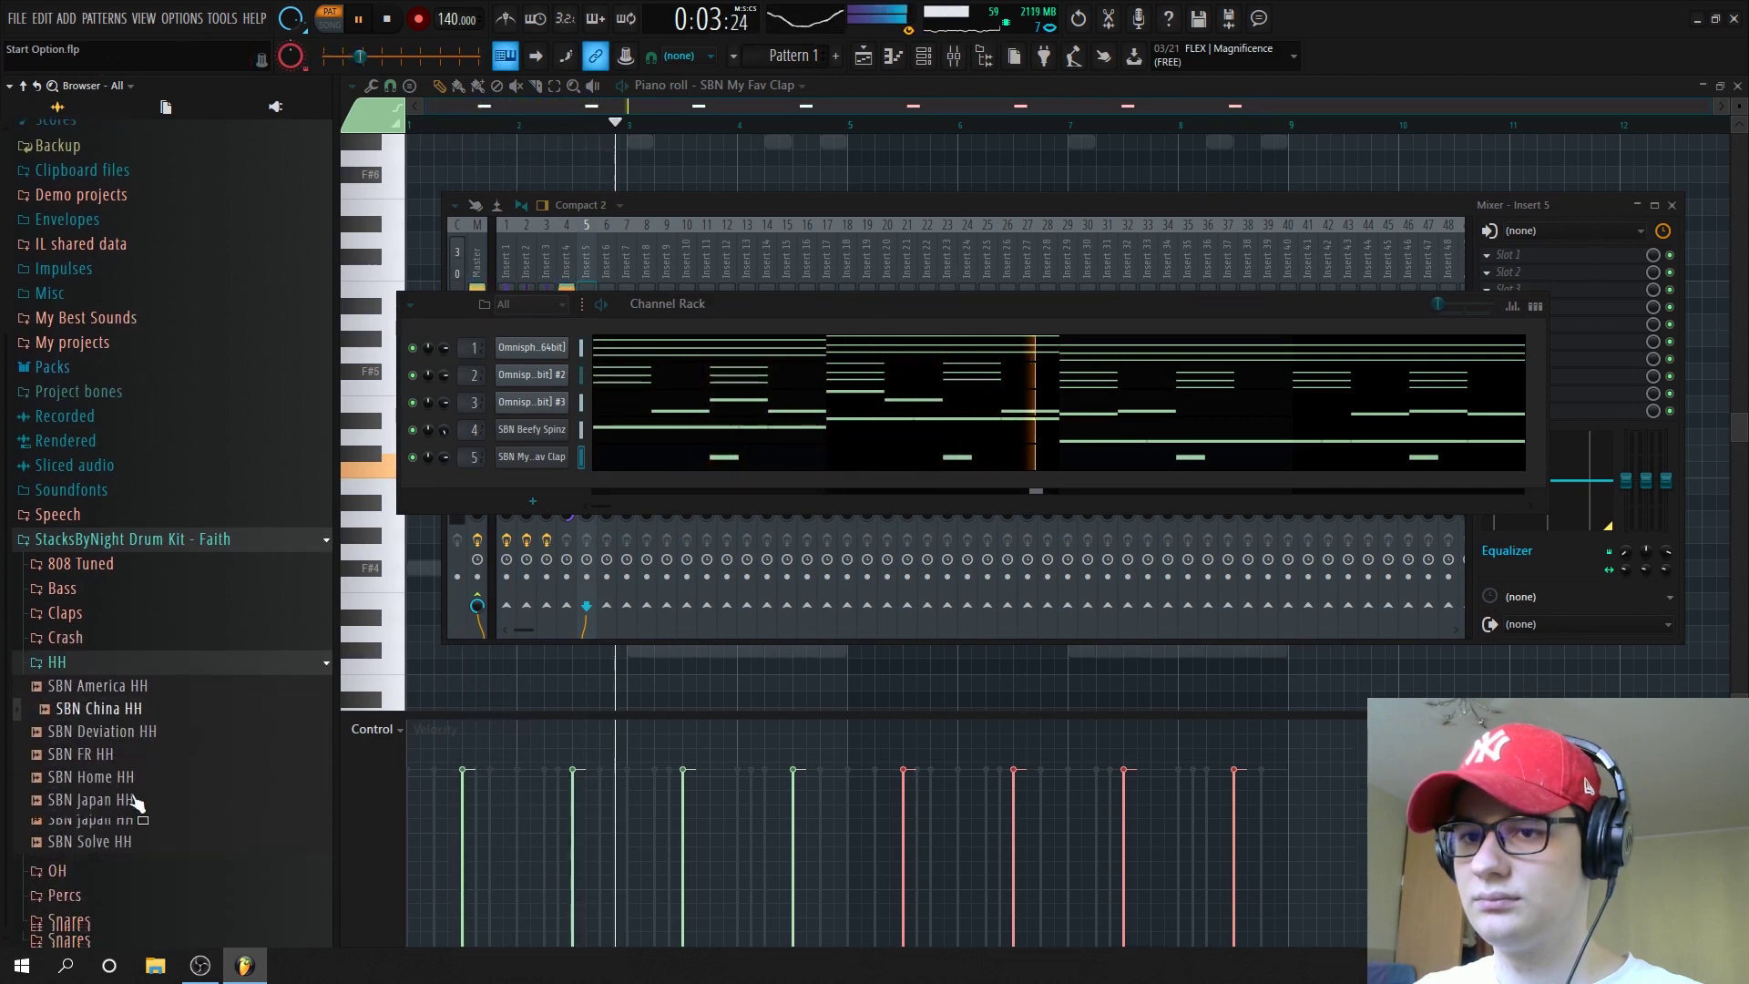
left_click(119, 773)
left_click(113, 748)
left_click(115, 790)
left_click_drag(117, 749, 545, 485)
Fill the SBN FR HH channel on every 2 steps and route it to mixer track 6
right_click(563, 481)
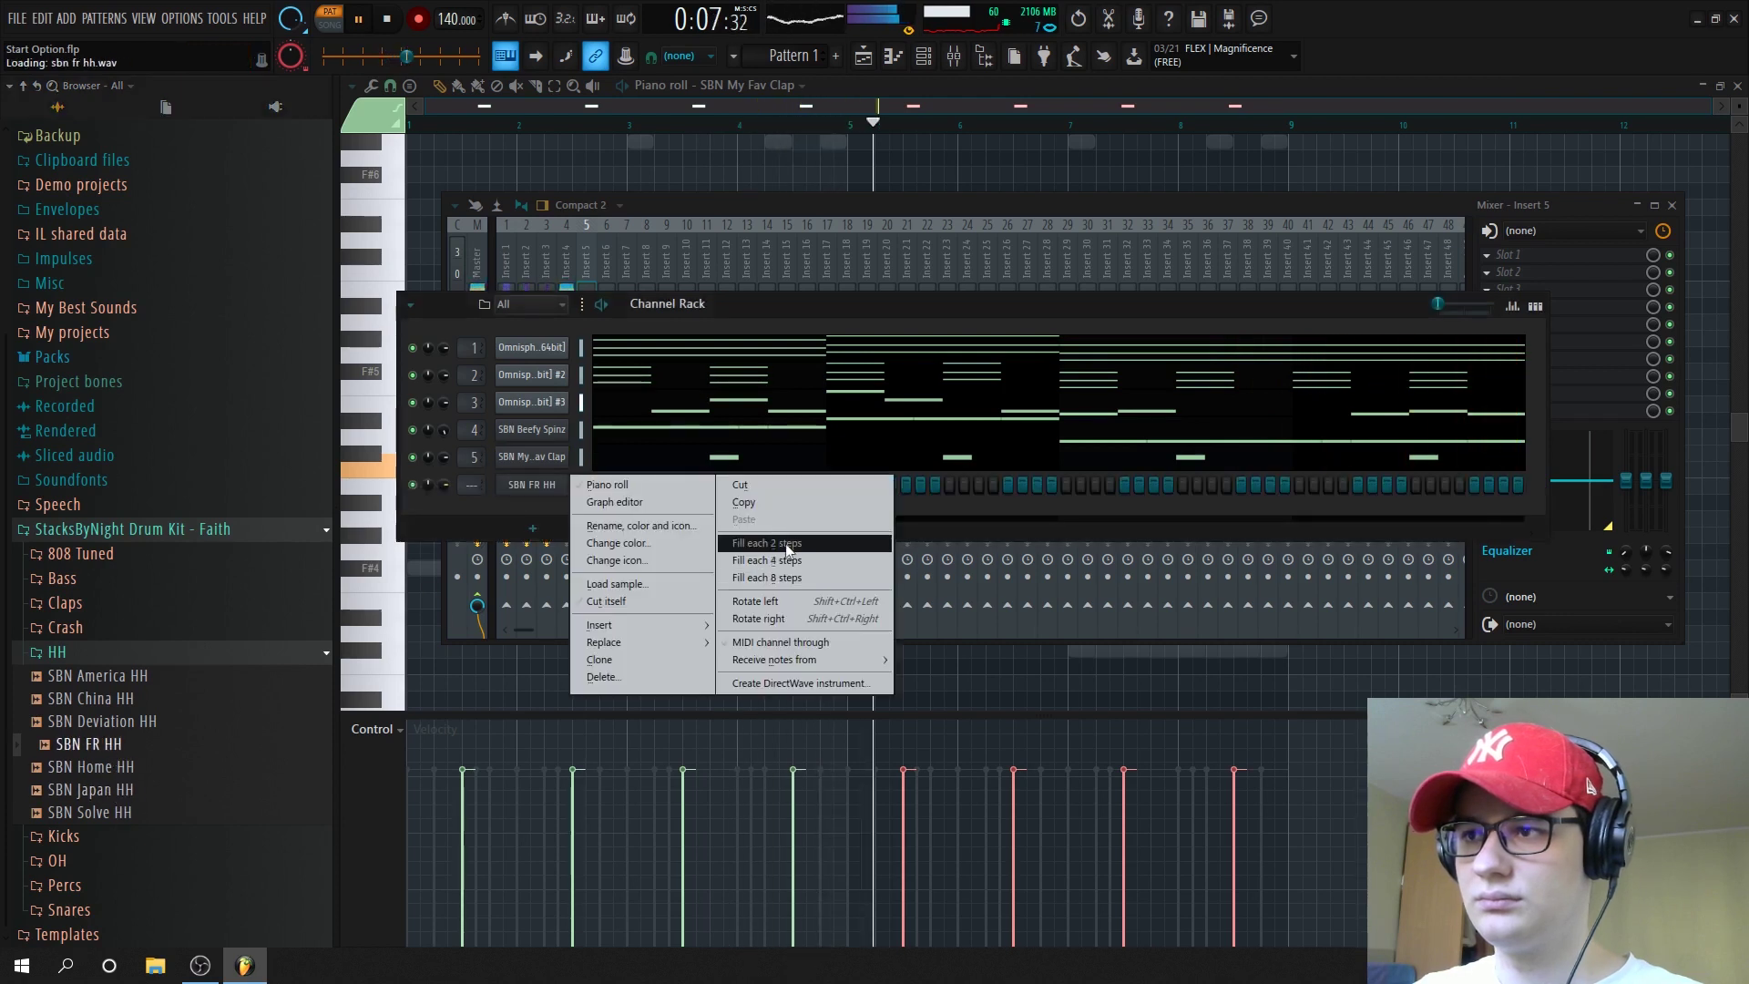
left_click(787, 547)
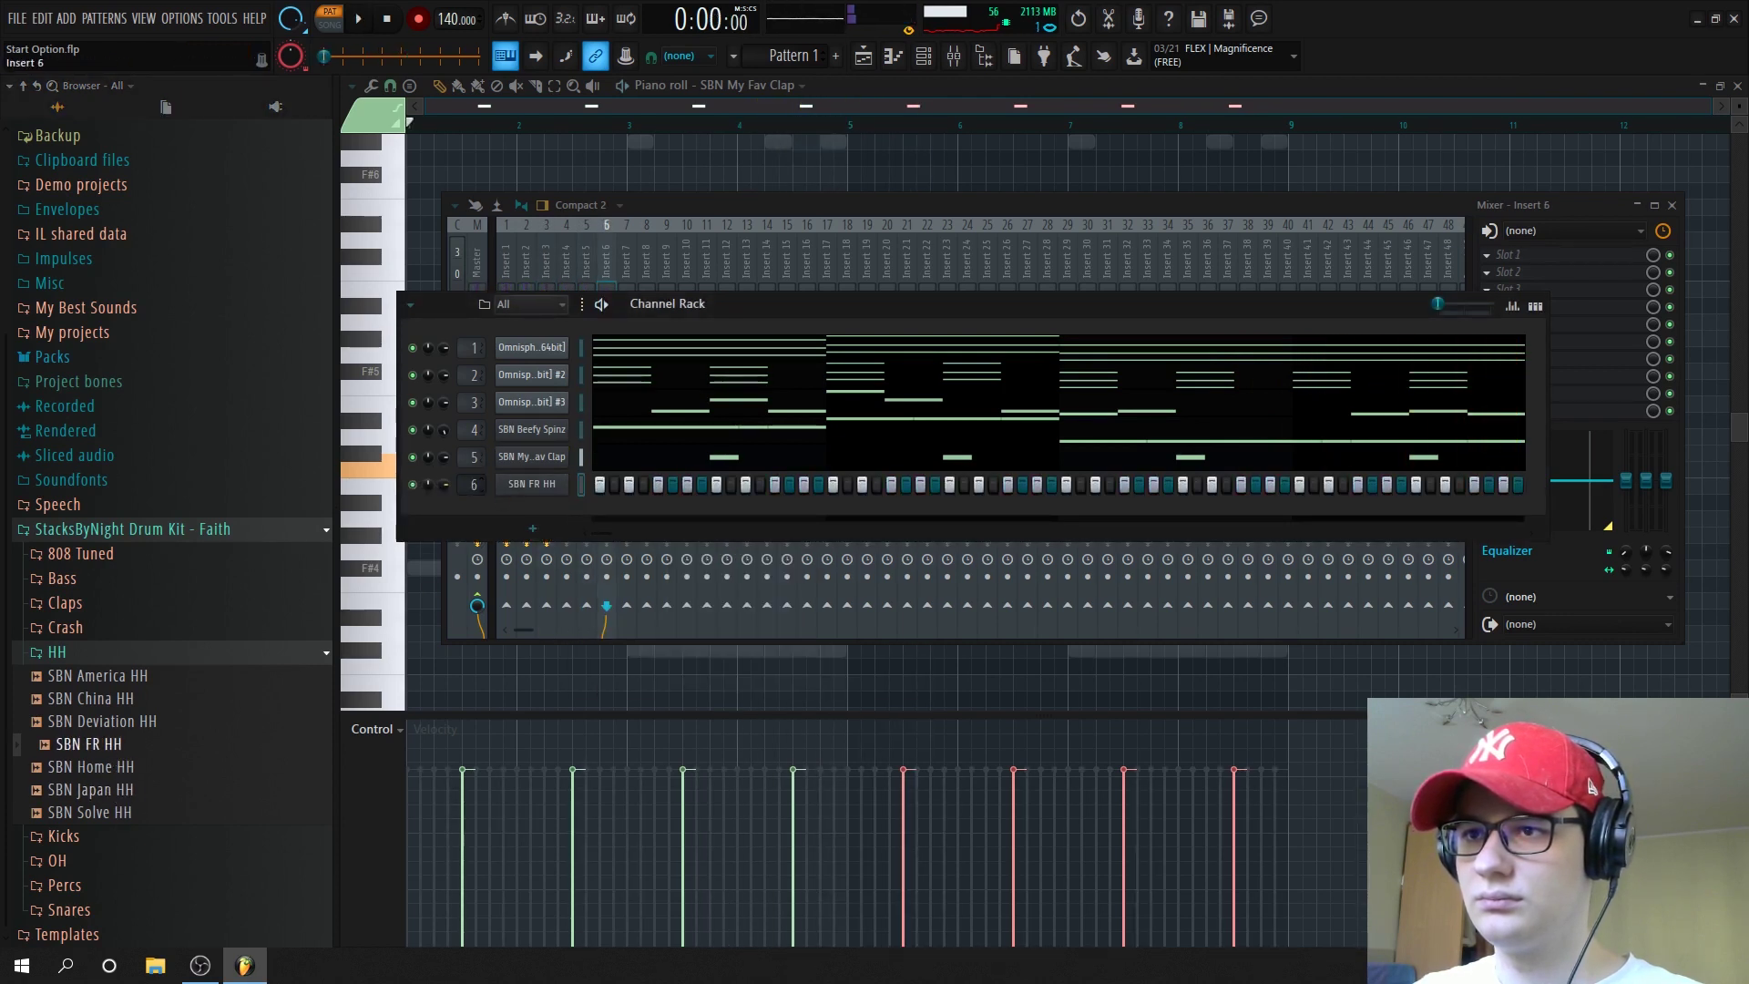
Normalize the SBN FR HH sample and restart playback
left_click(550, 486)
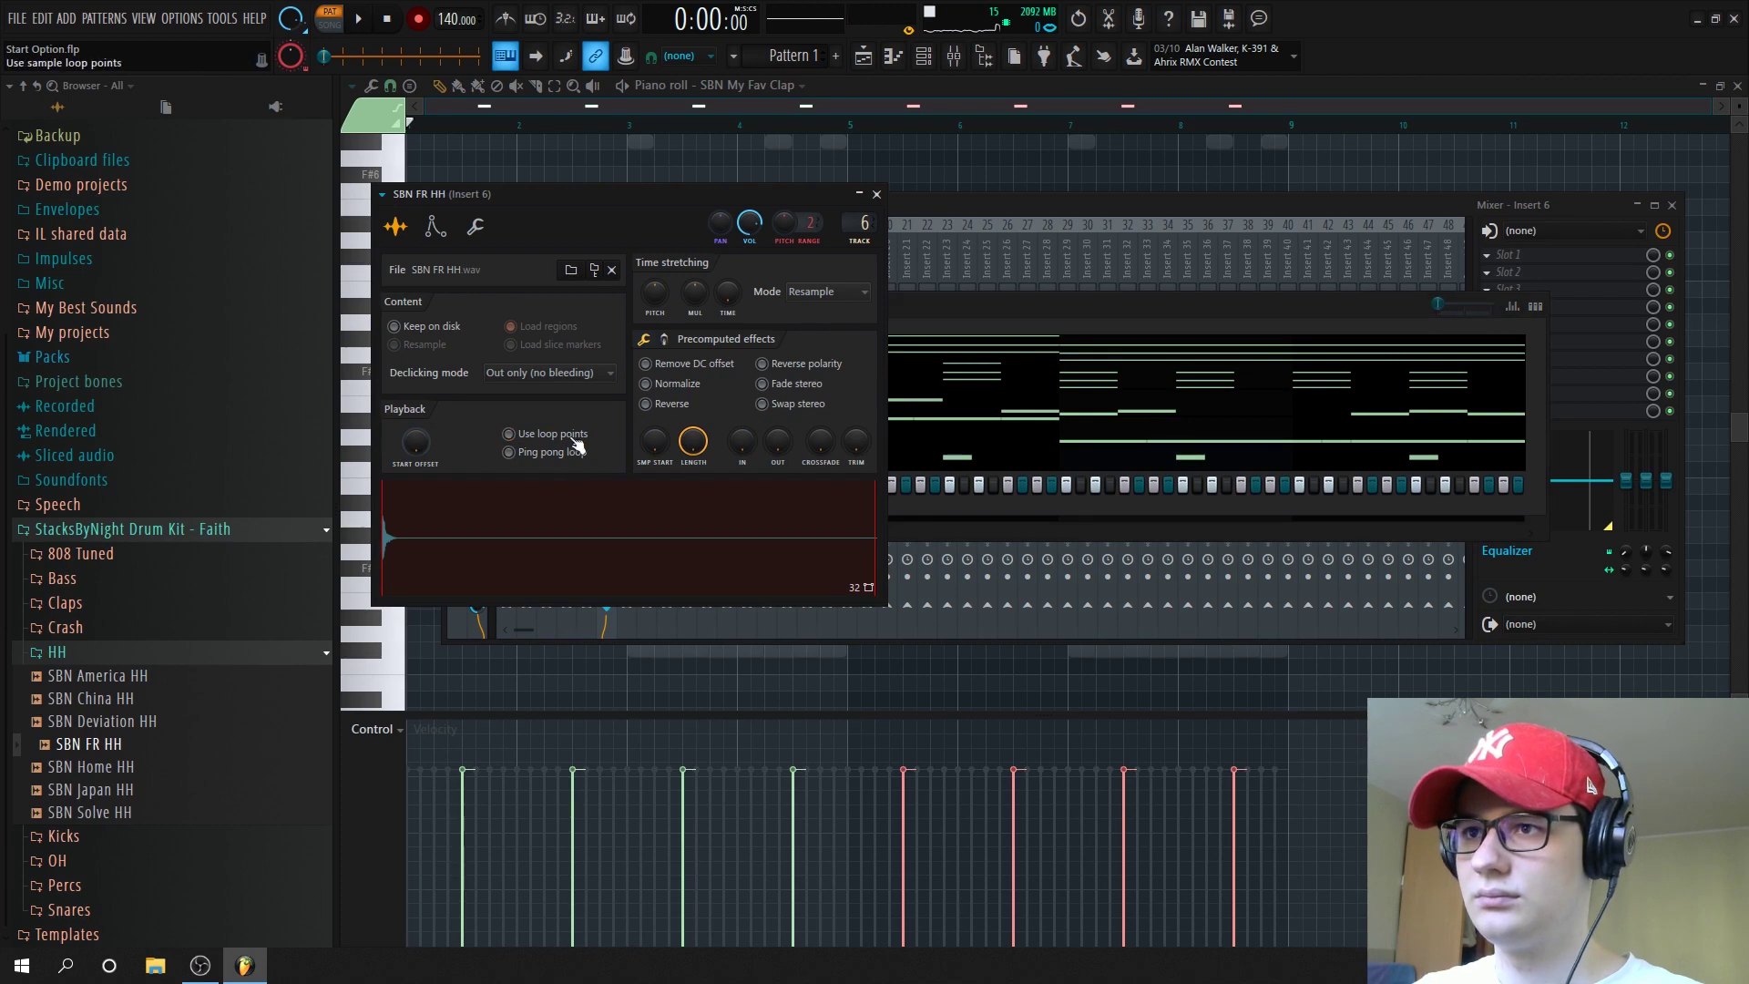
left_click(668, 387)
key("Escape")
key("space")
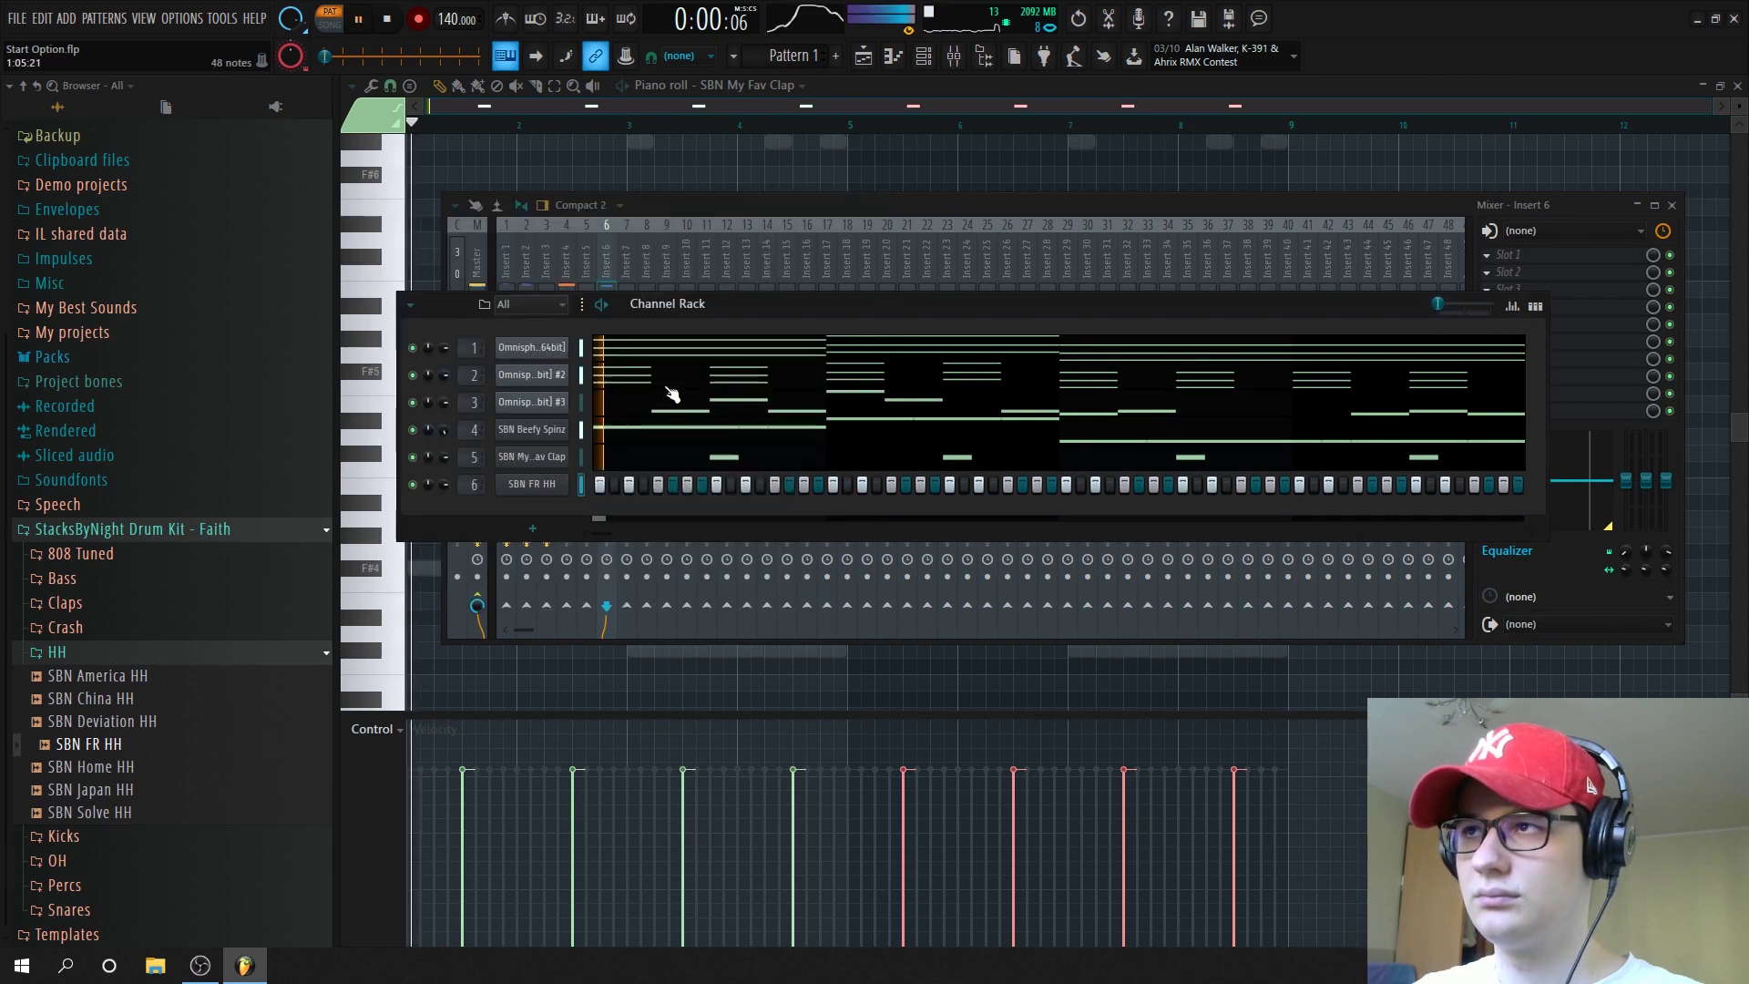
Check the SBN FR HH channel's miscellaneous settings and slightly raise mixer insert 6's volume
left_click(557, 488)
left_click(476, 228)
key("Escape")
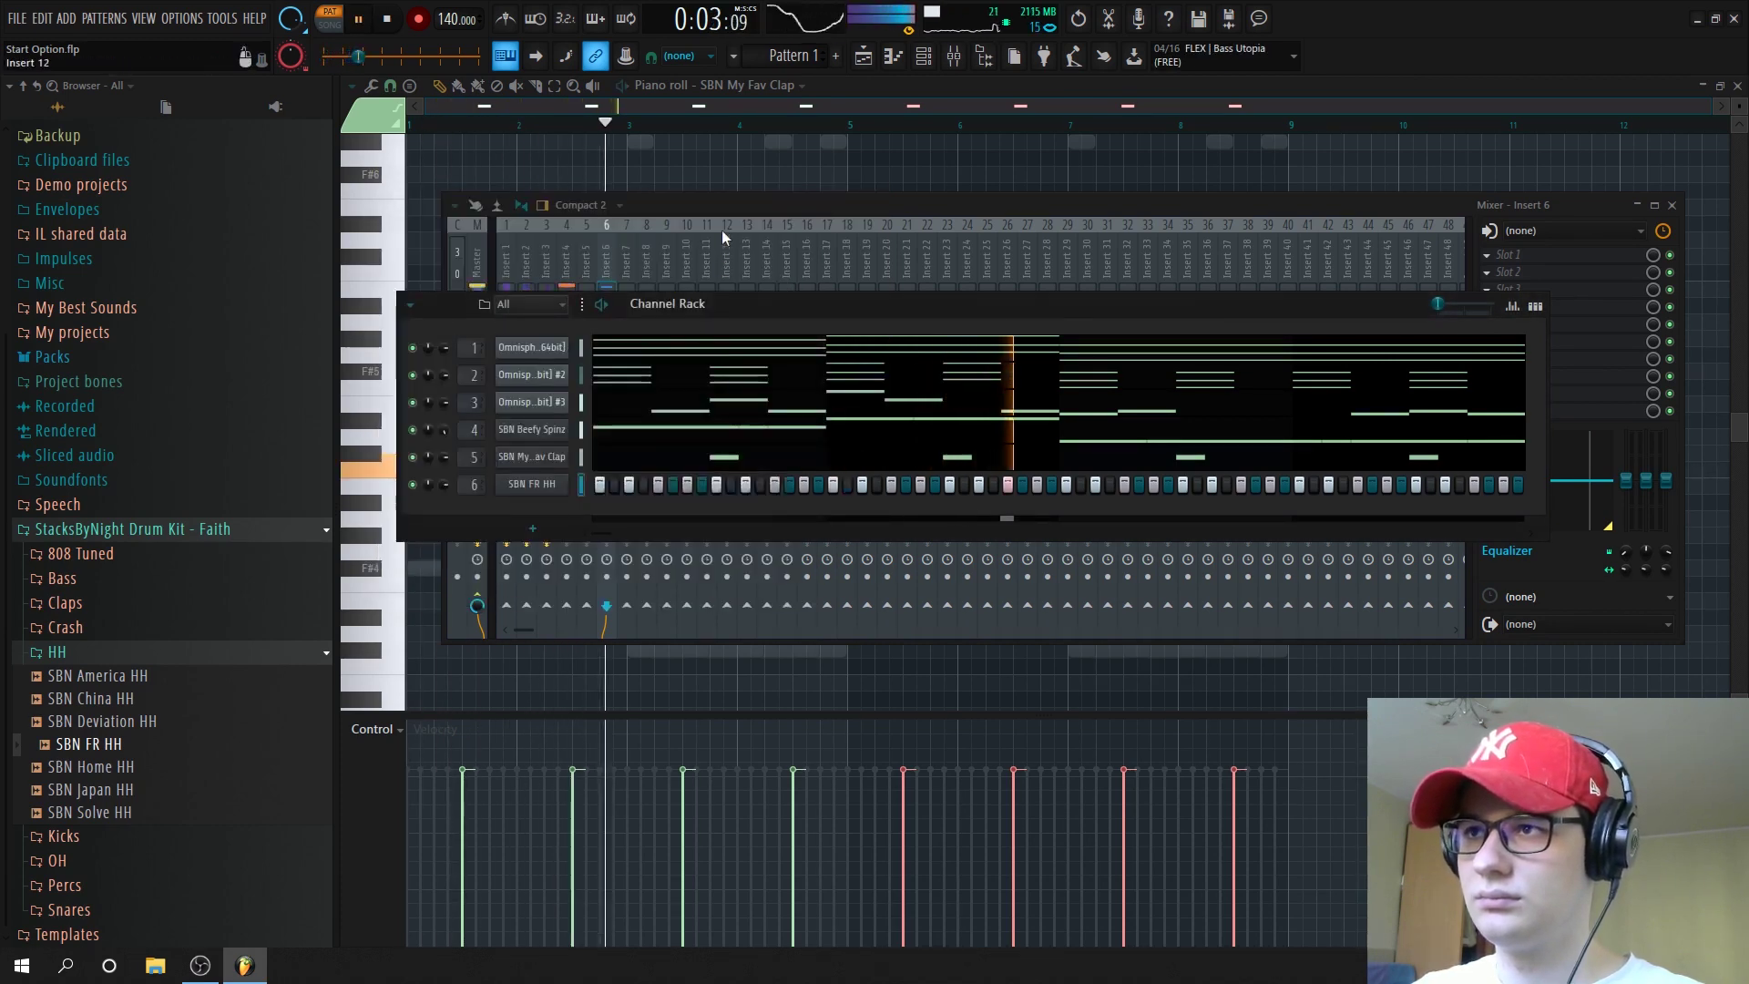
left_click(615, 261)
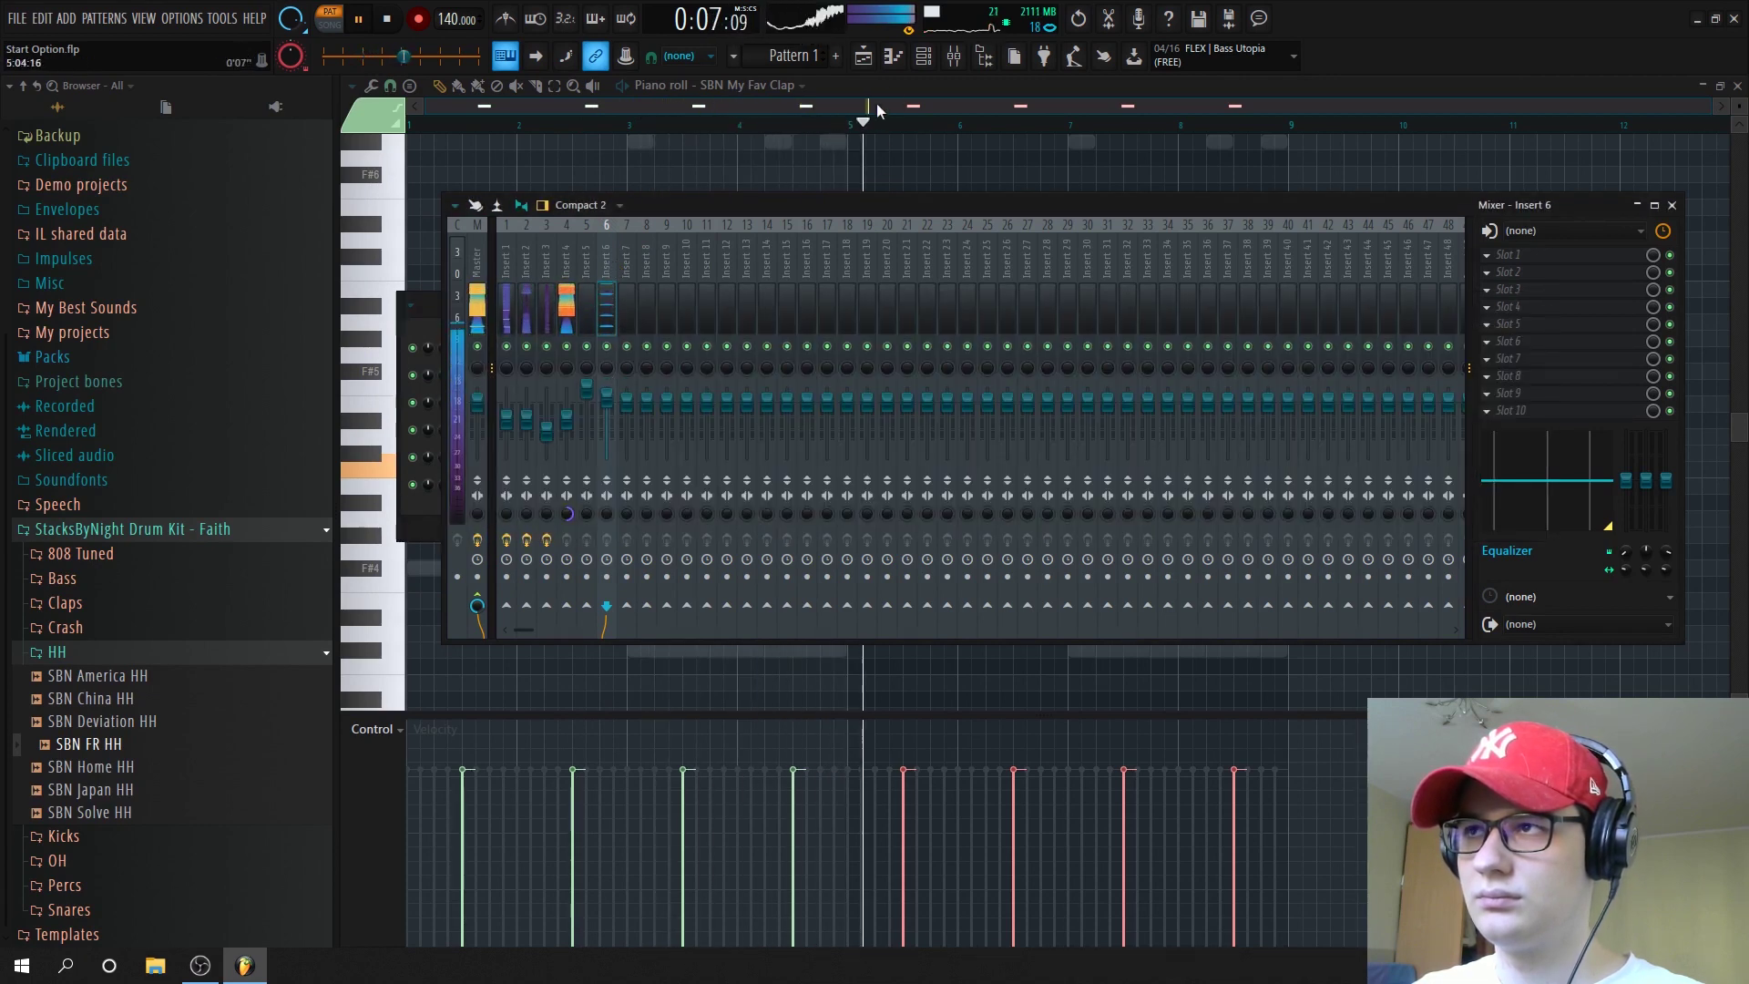
Open the SBN FR HH piano roll and legato the hi-hat notes so each one spans two steps
key("F6")
left_click(590, 490)
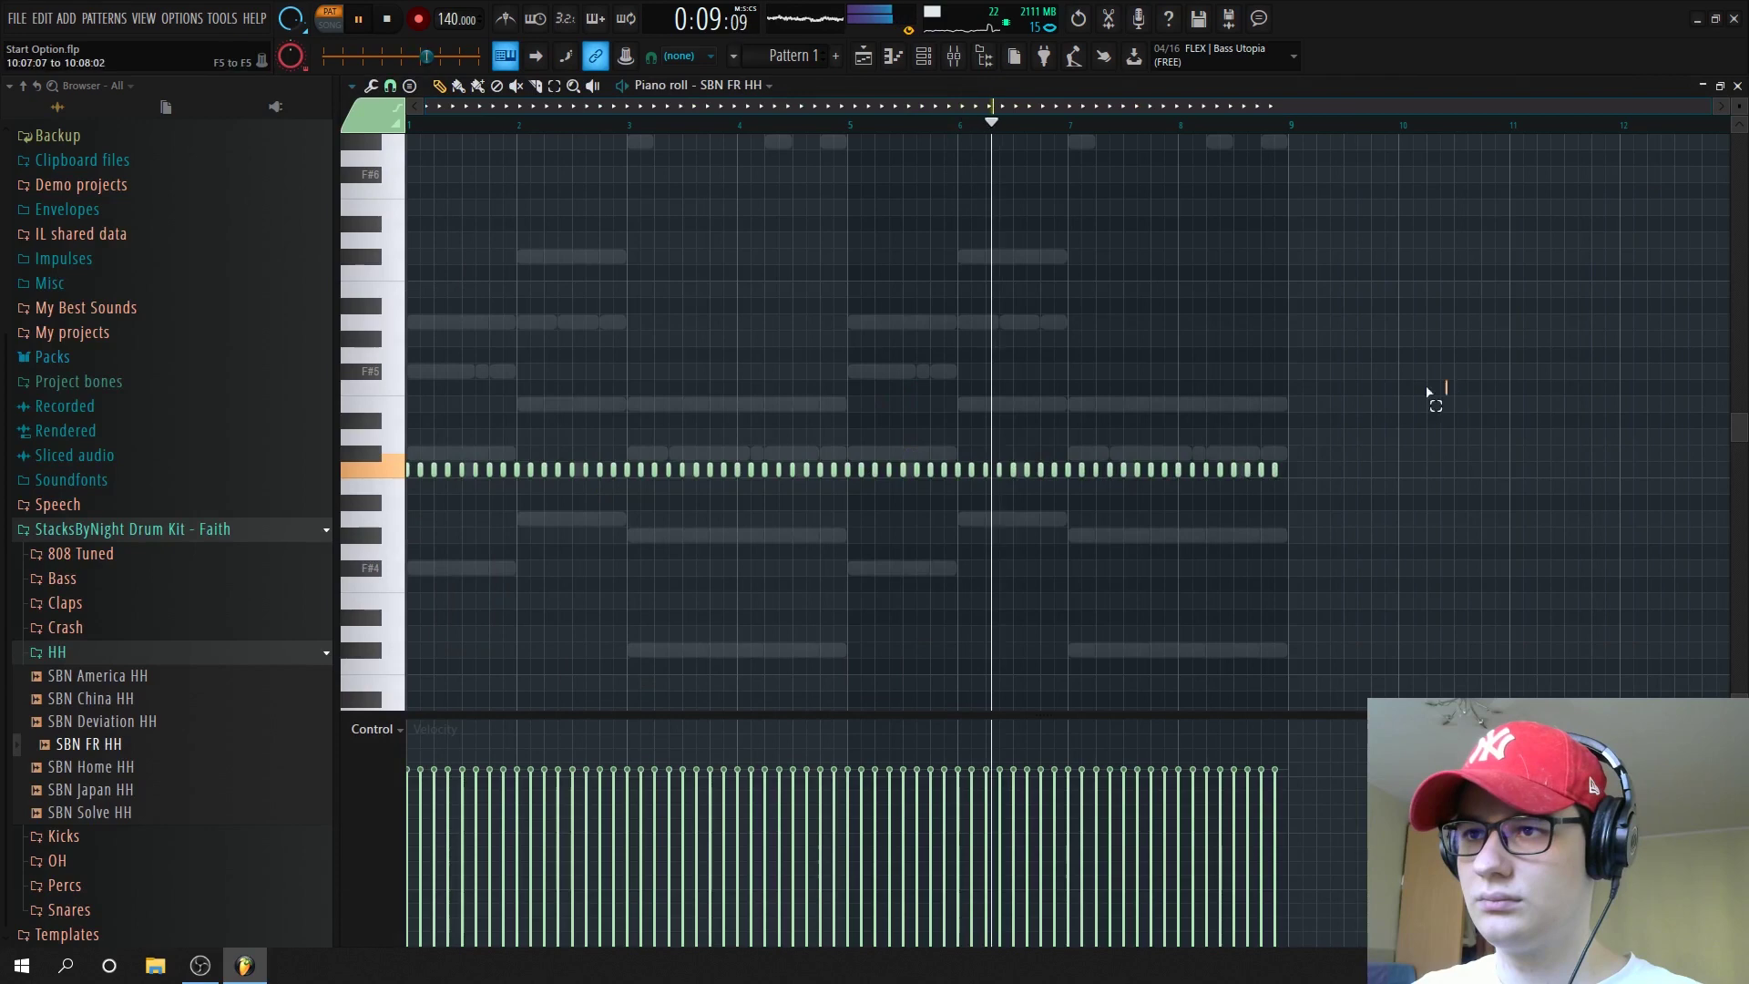
key("space")
scroll(364, 508, "up", 3, "ctrl")
scroll(365, 508, "up", 2, "ctrl")
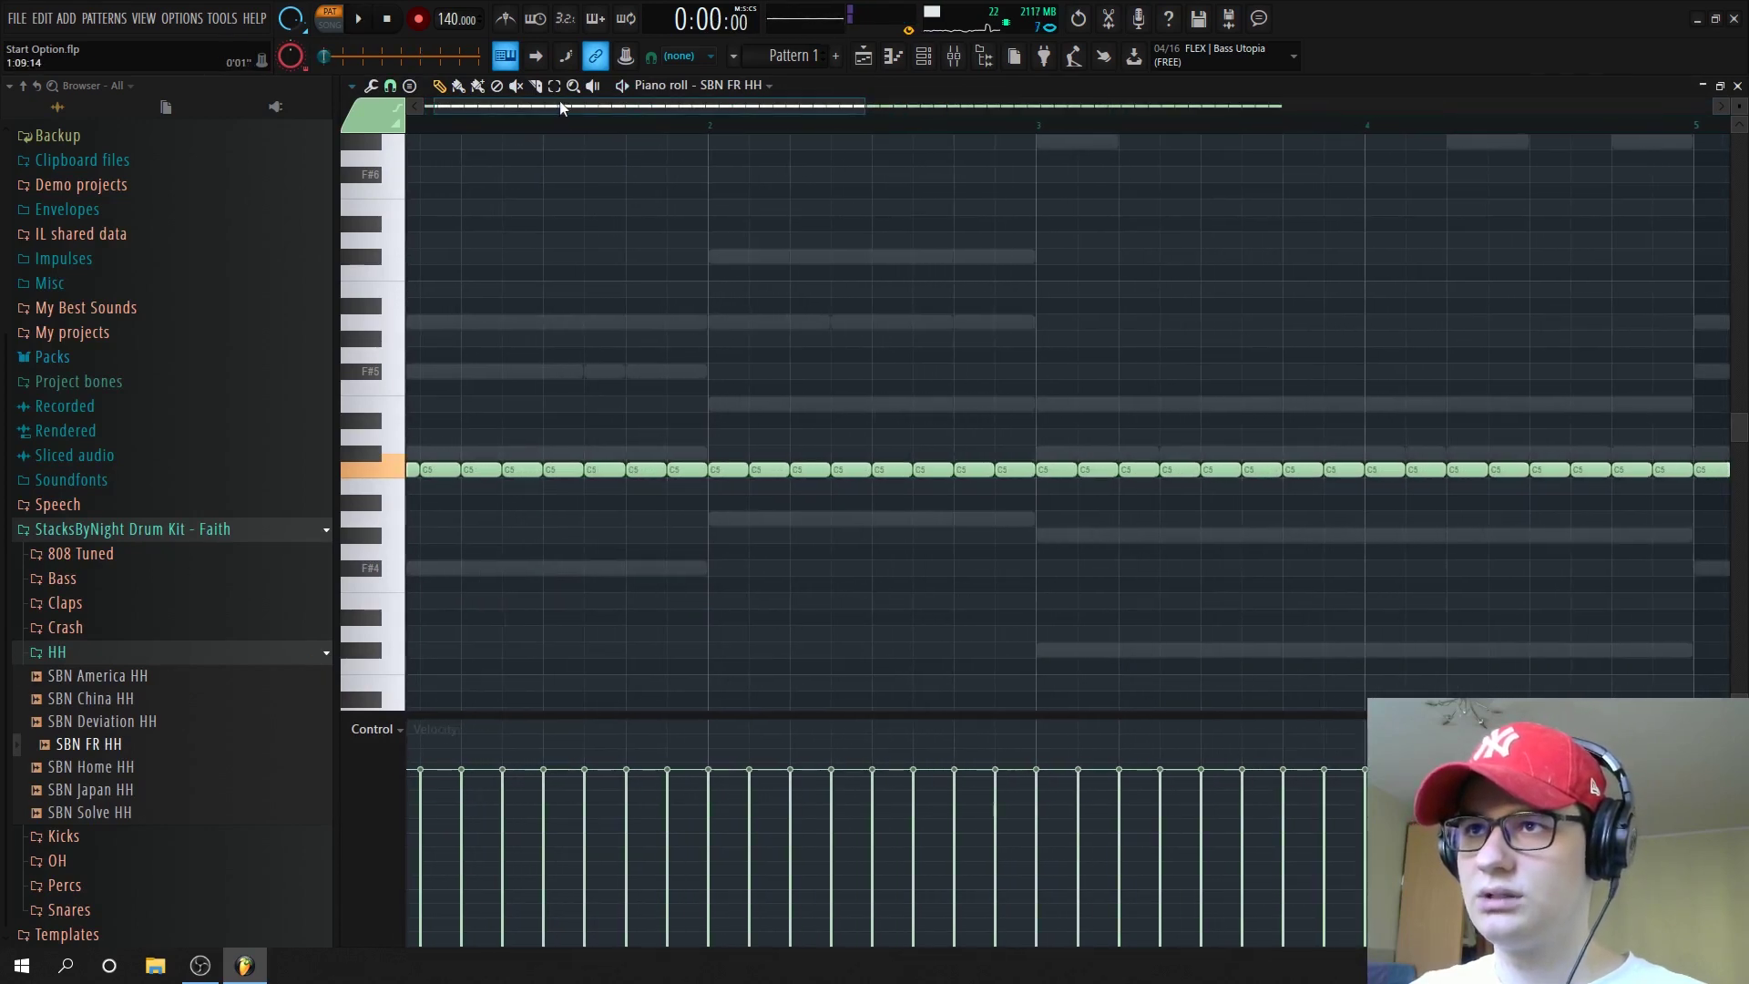
Replace the first hi-hat of bar 1 with two short C5 notes and check the roll in playback
left_click(409, 85)
left_click(390, 85)
left_click(410, 190)
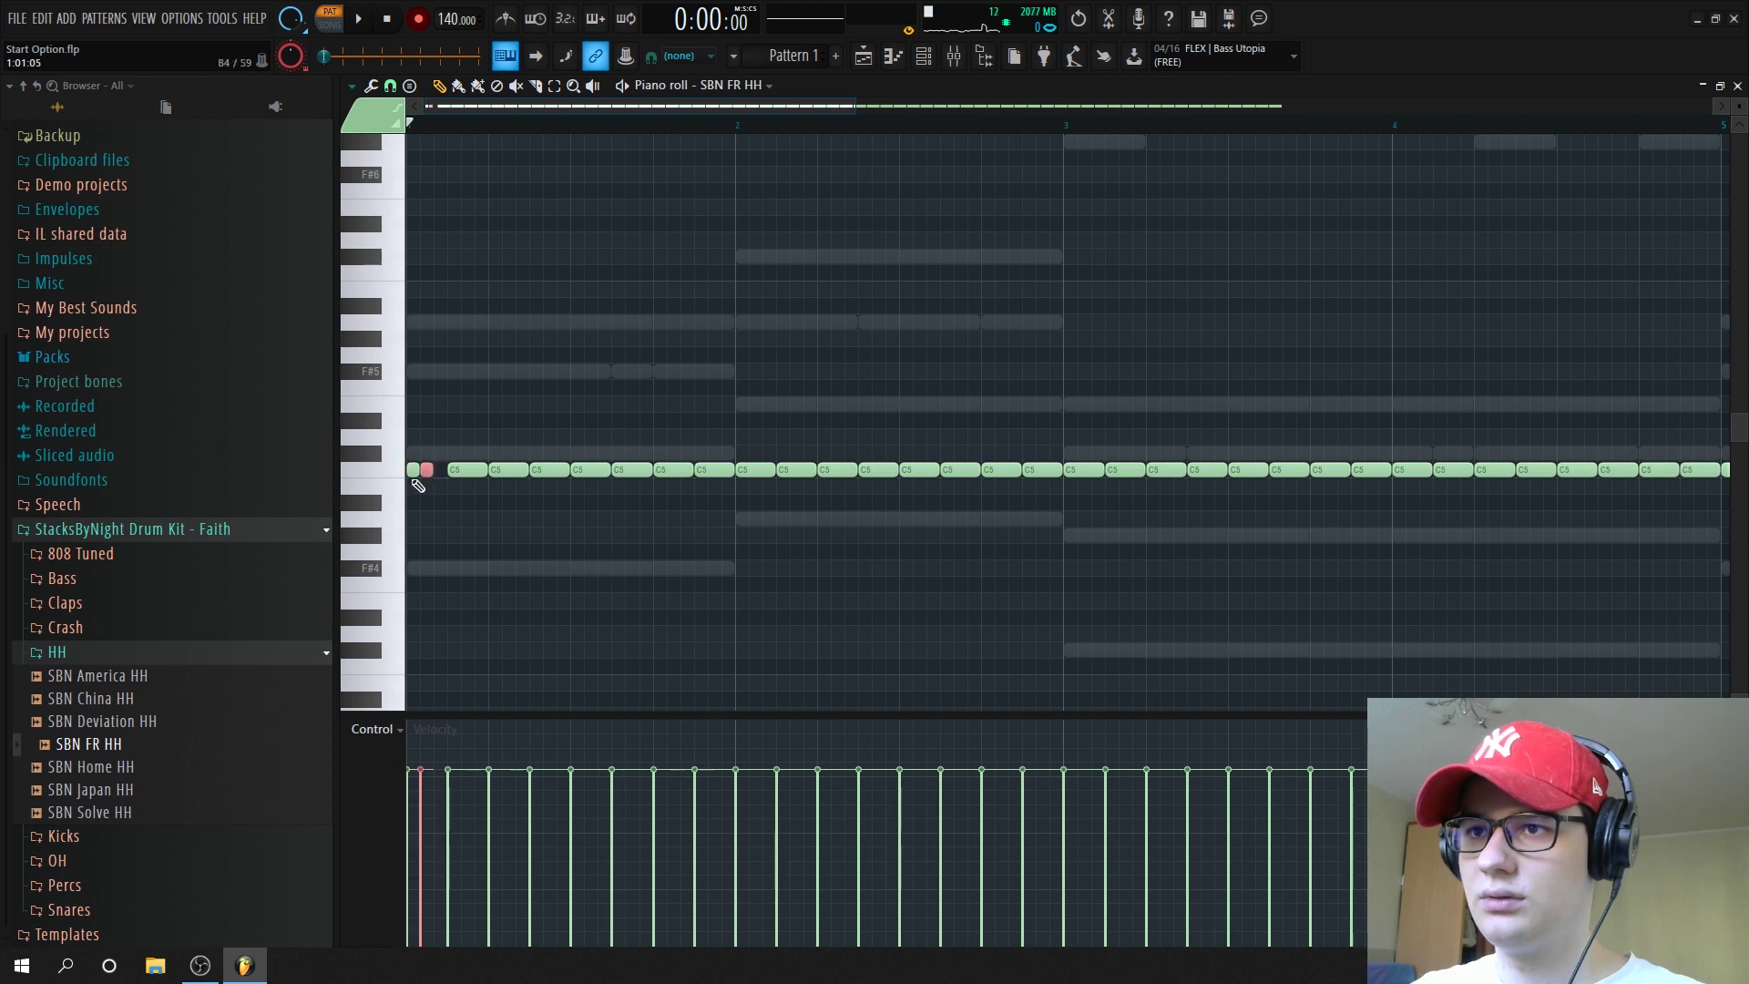
key("space")
key("space")
Add a roll of three short A4 hi-hats at the start of bar 2, followed by three short F#4 notes on step 3
left_click(740, 519)
scroll(758, 520, "up", 2, "ctrl")
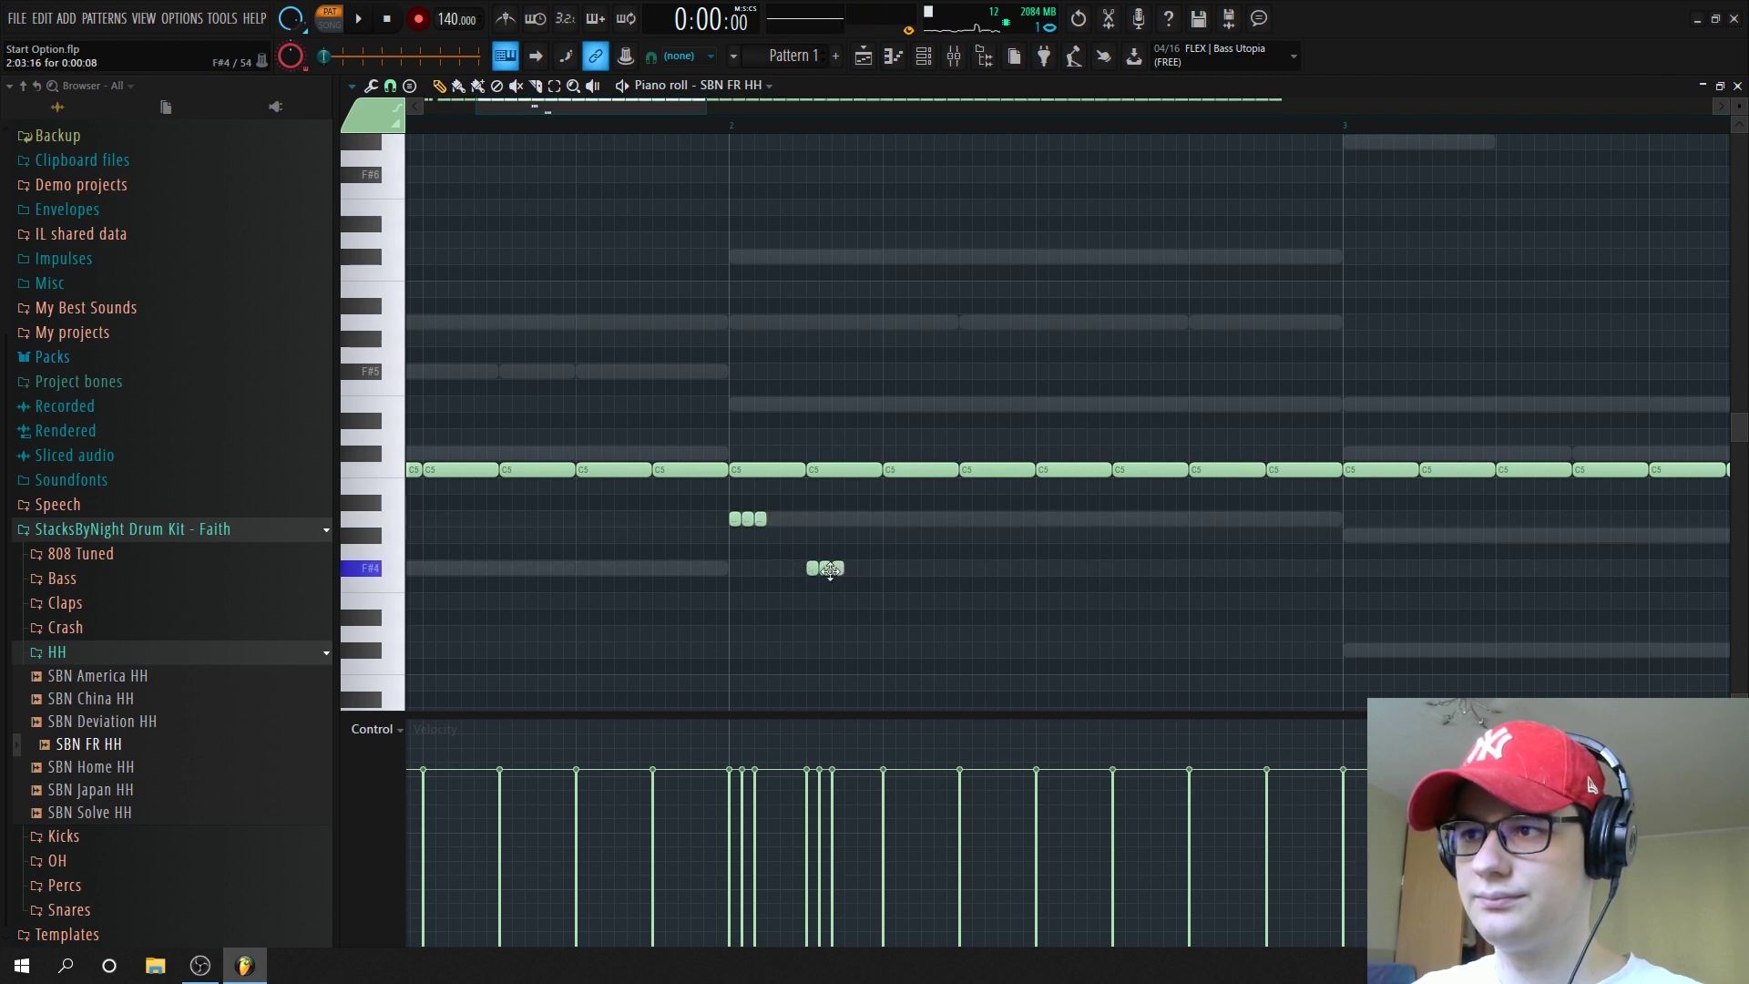
scroll(874, 610, "down", 2, "ctrl")
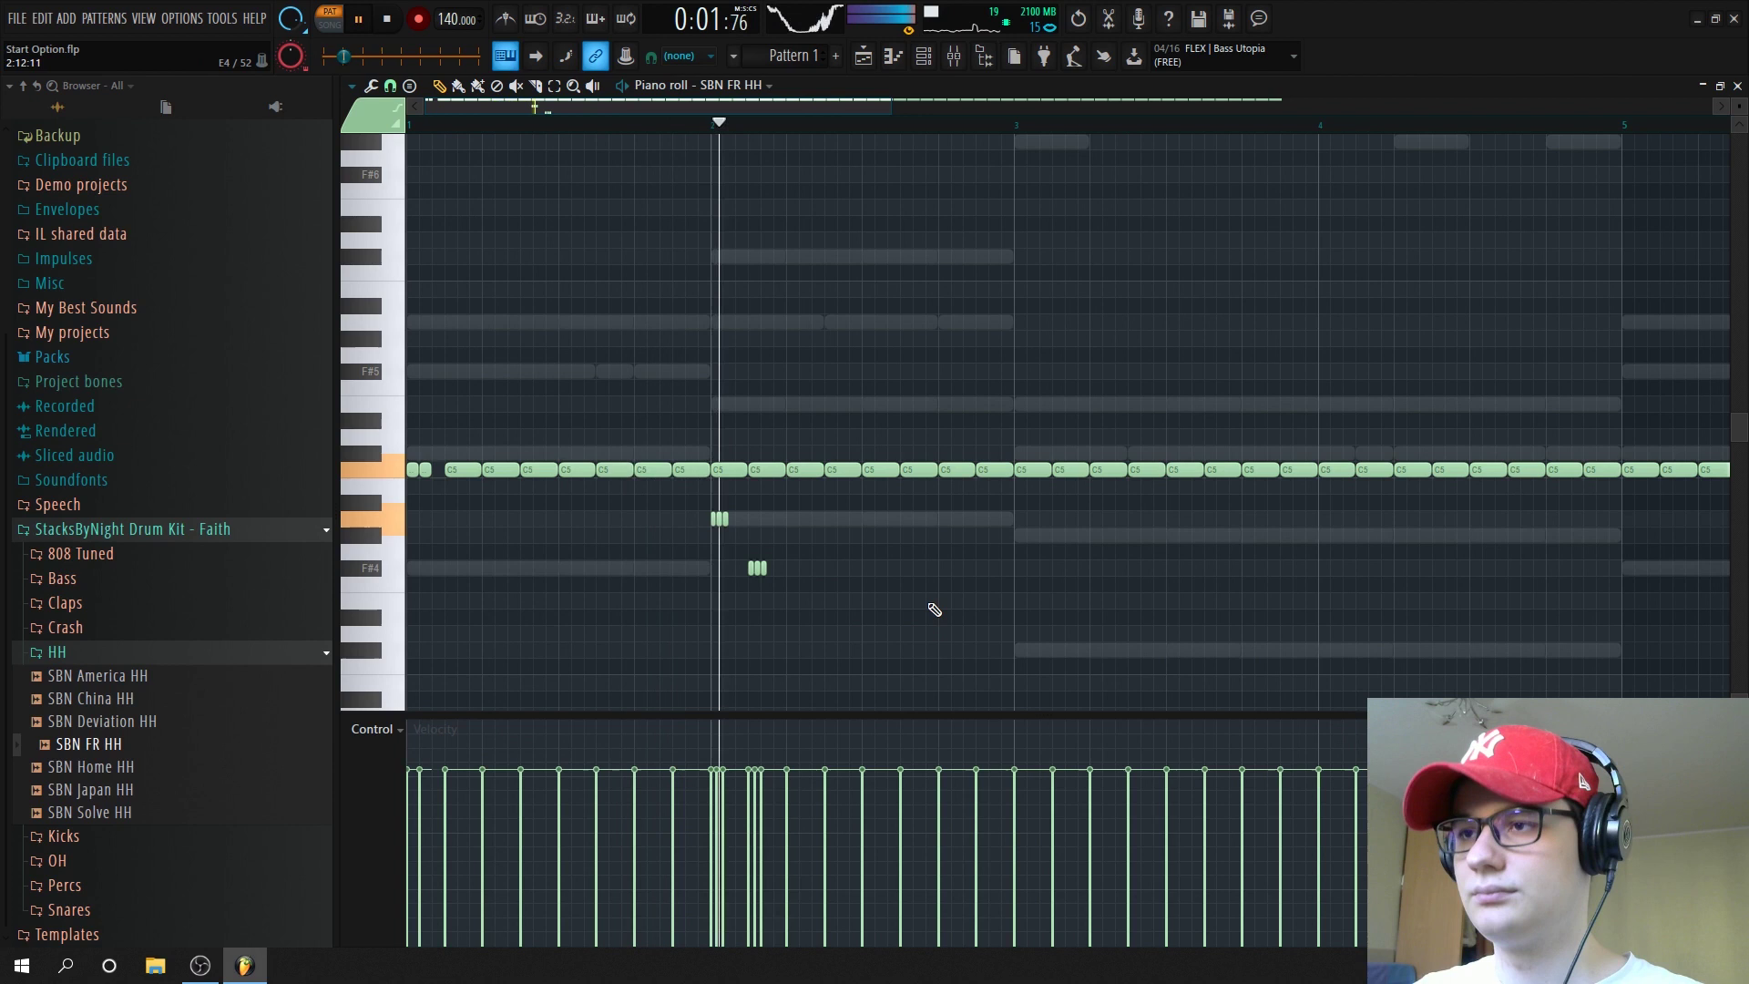
key("space")
scroll(944, 526, "up", 1, "ctrl")
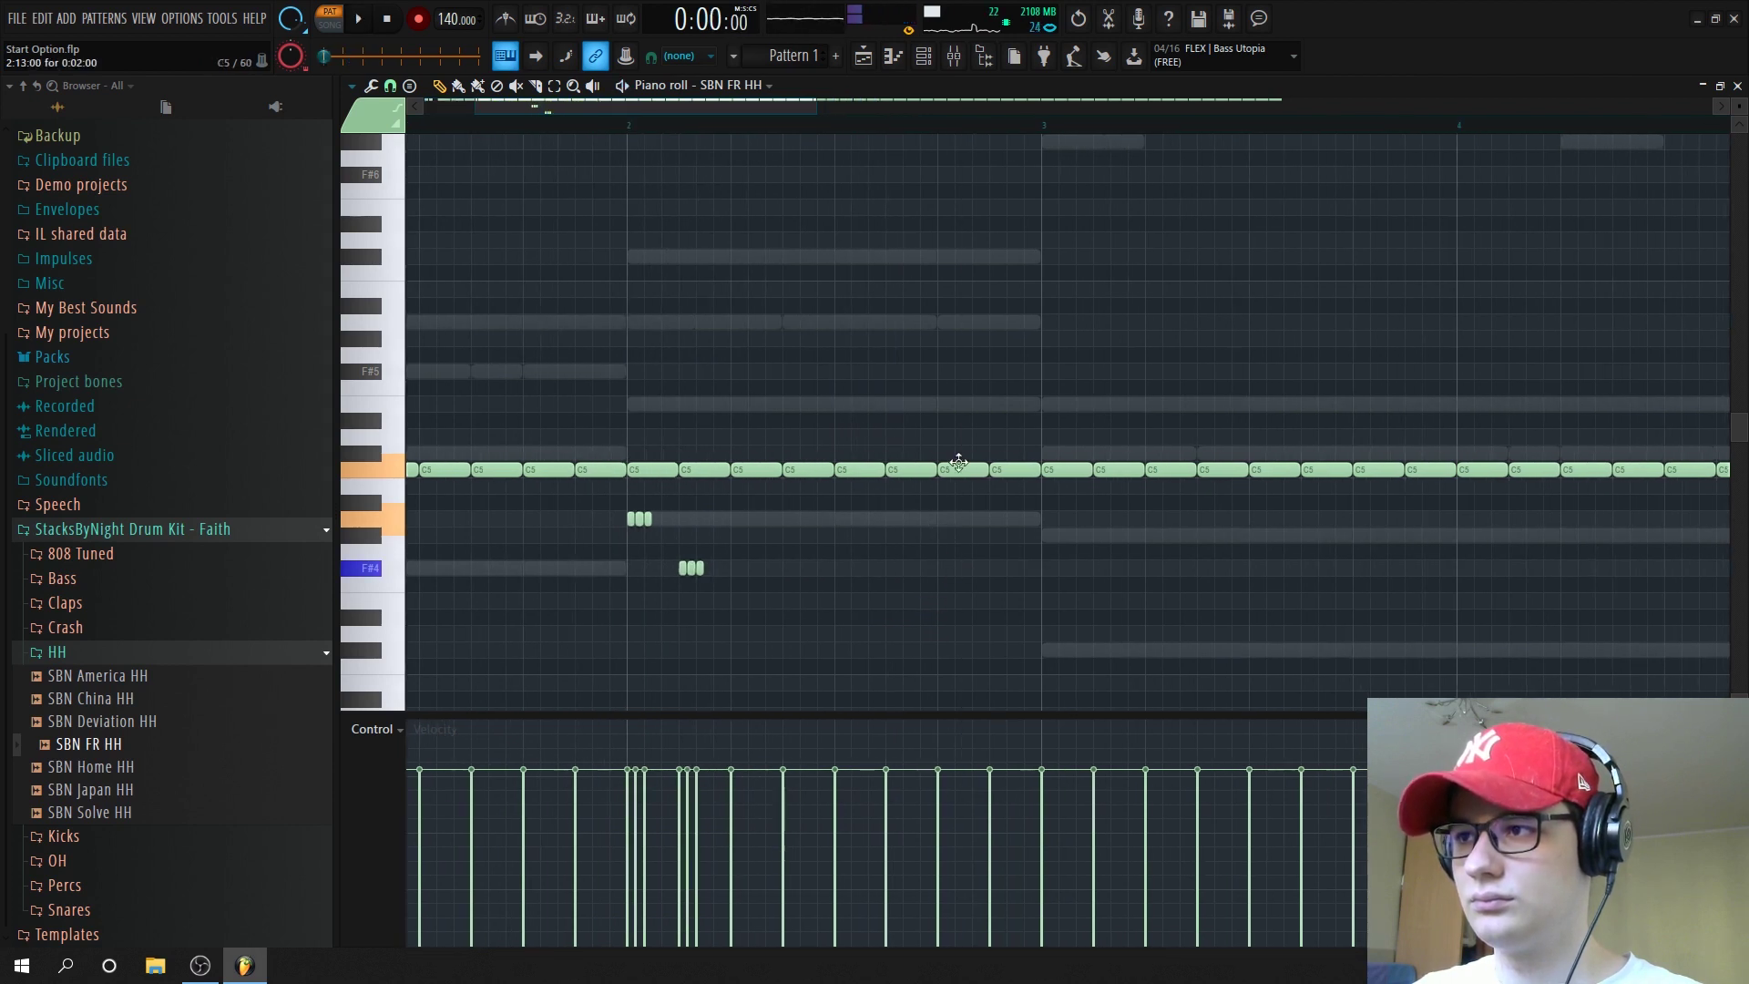
Move the last two hi-hats of bar 2 down to E4 and split them into four notes with the arpeggiator
left_click_drag(958, 462, 959, 604)
left_click_drag(1014, 472, 925, 630)
key("alt+a")
key("space")
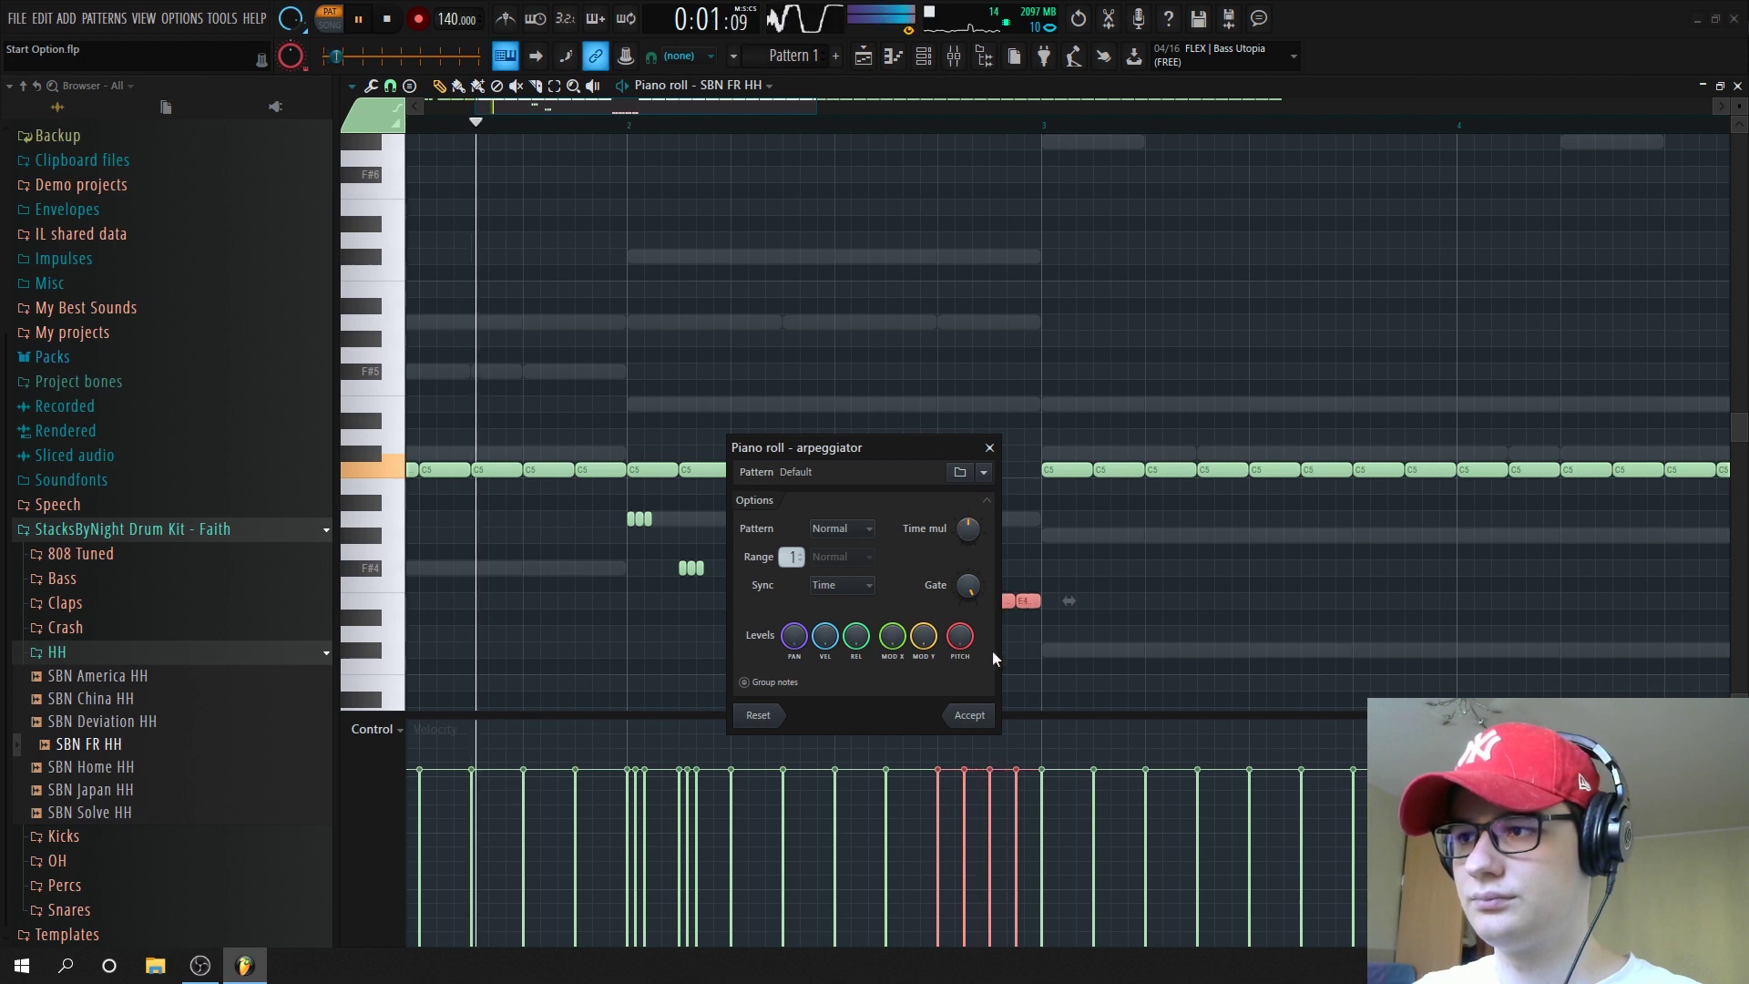
left_click(969, 715)
Give the four E4 hi-hats at the end of bar 2 descending velocities and deselect them
scroll(989, 756, "up", 2, "ctrl")
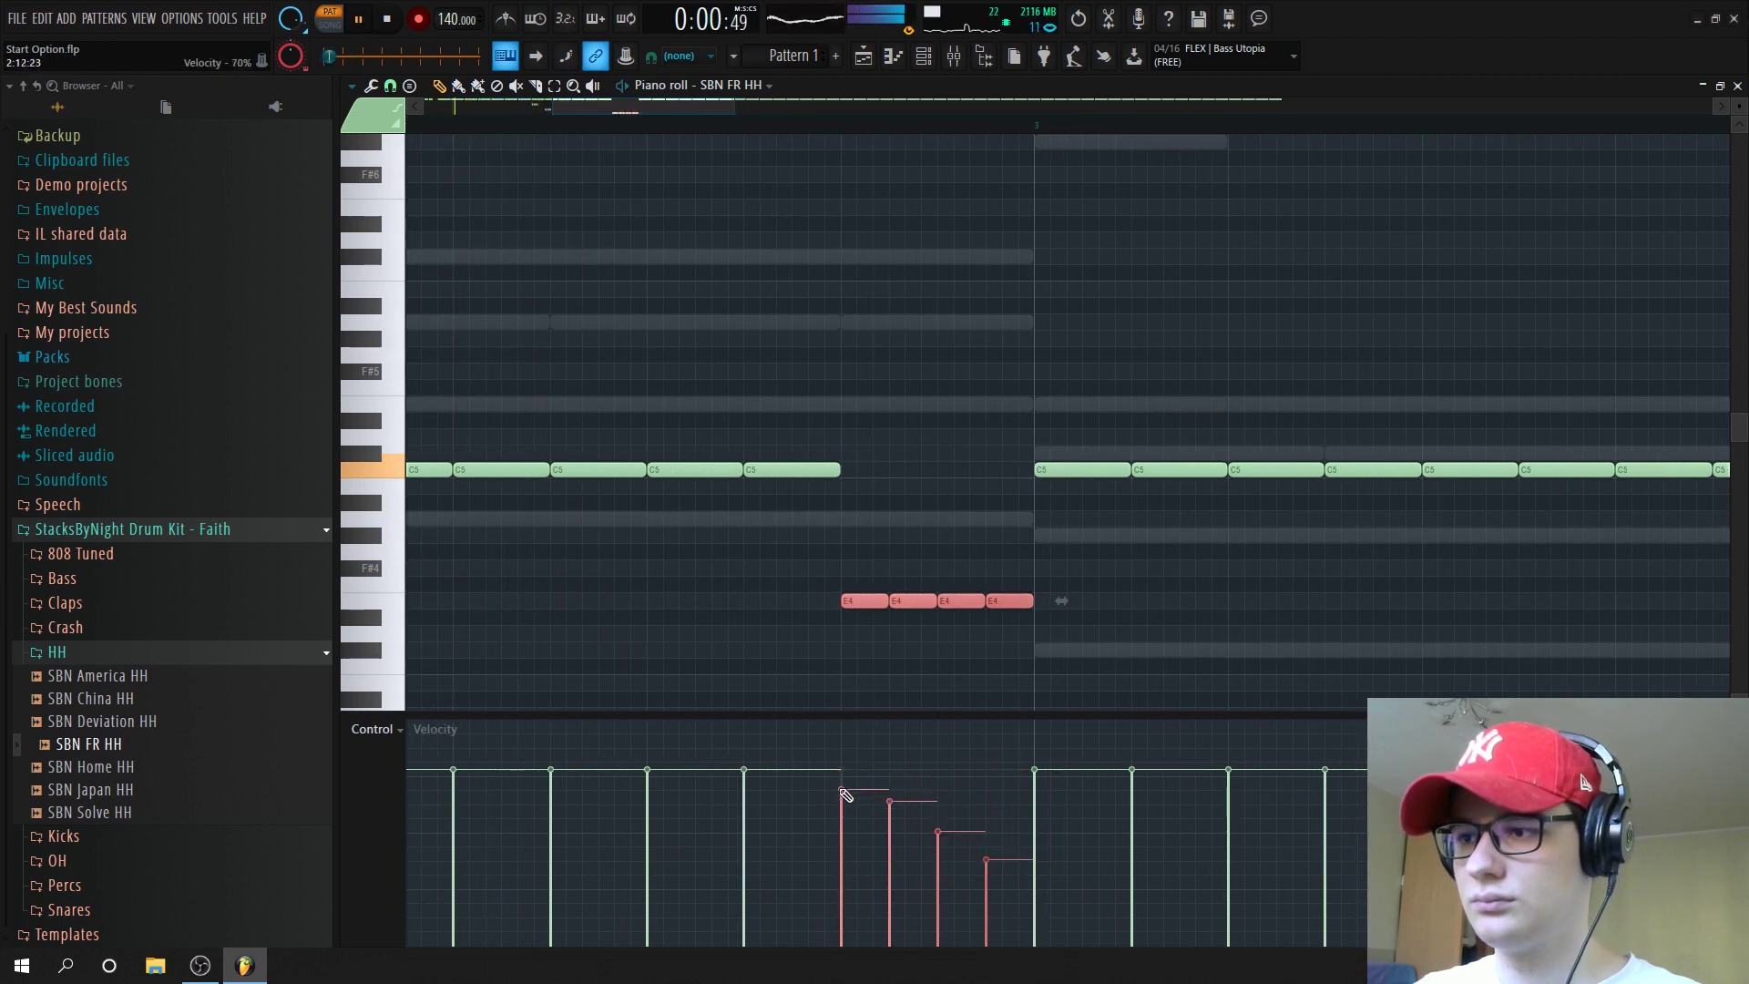
scroll(1045, 663, "down", 3, "ctrl")
left_click(1217, 632, "ctrl")
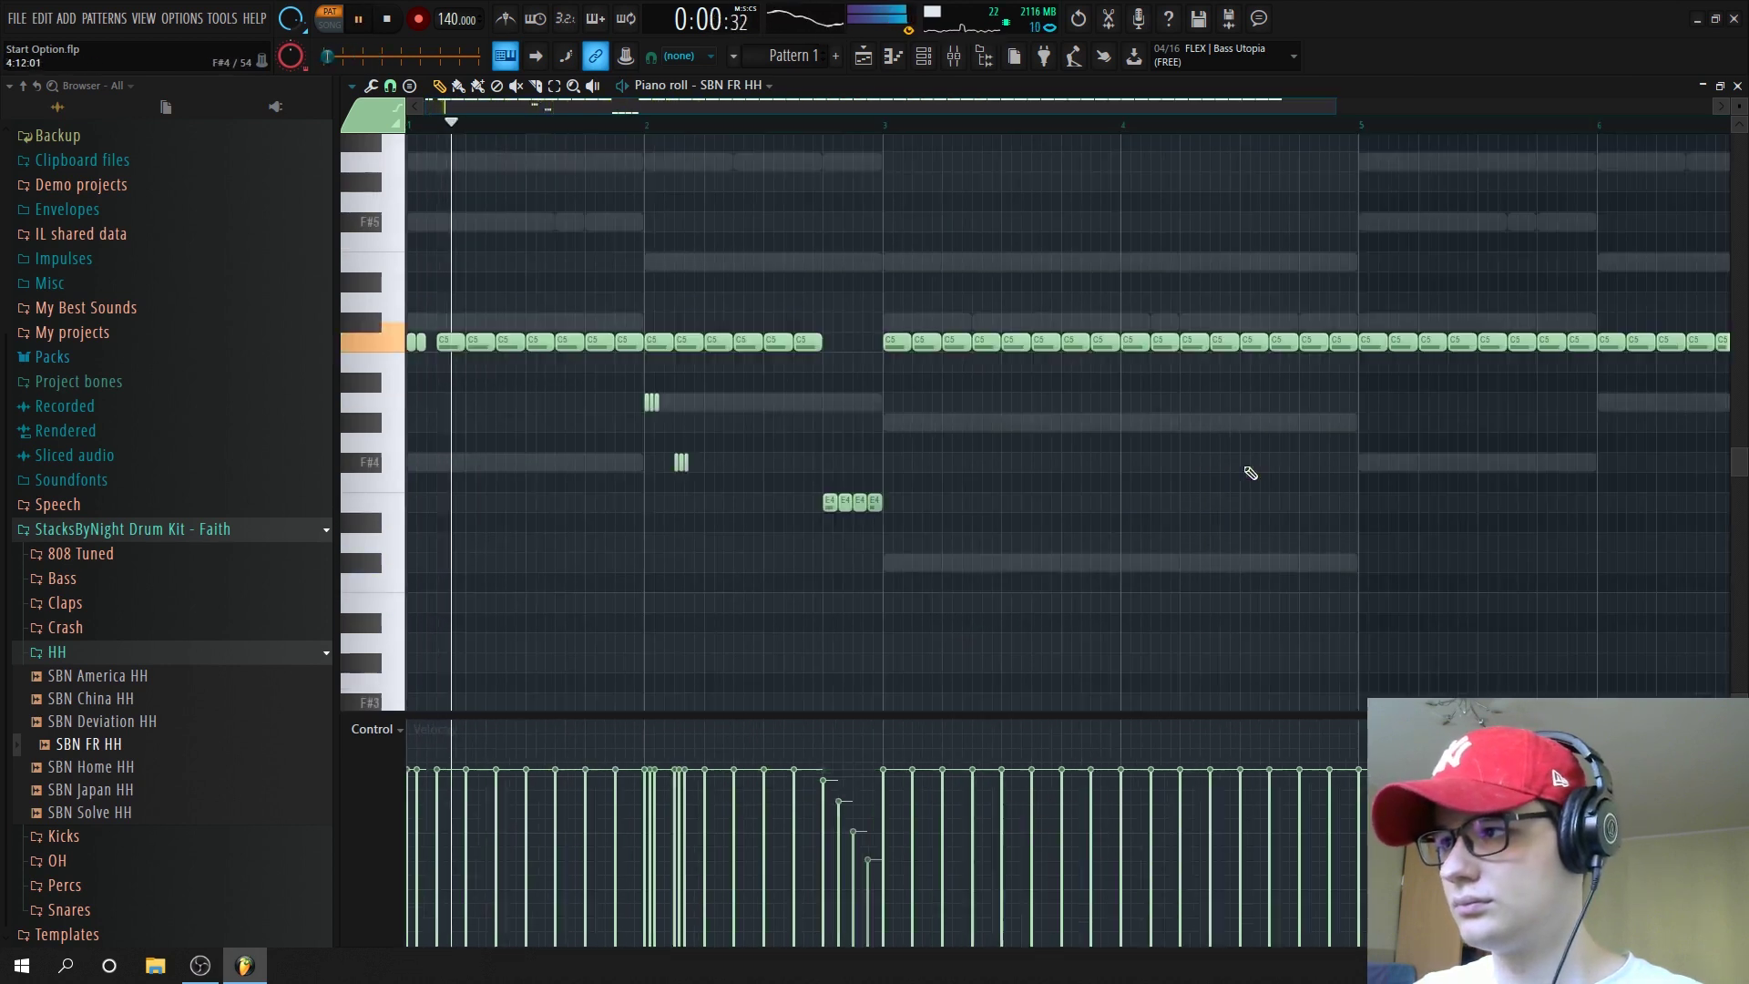
Replace one hi-hat in bar 3 with a roll of three short C5 notes
scroll(1254, 473, "down", 2, "ctrl")
scroll(820, 391, "up", 3, "ctrl")
left_click_drag(828, 344, 798, 344)
left_click(799, 349)
left_click(819, 344)
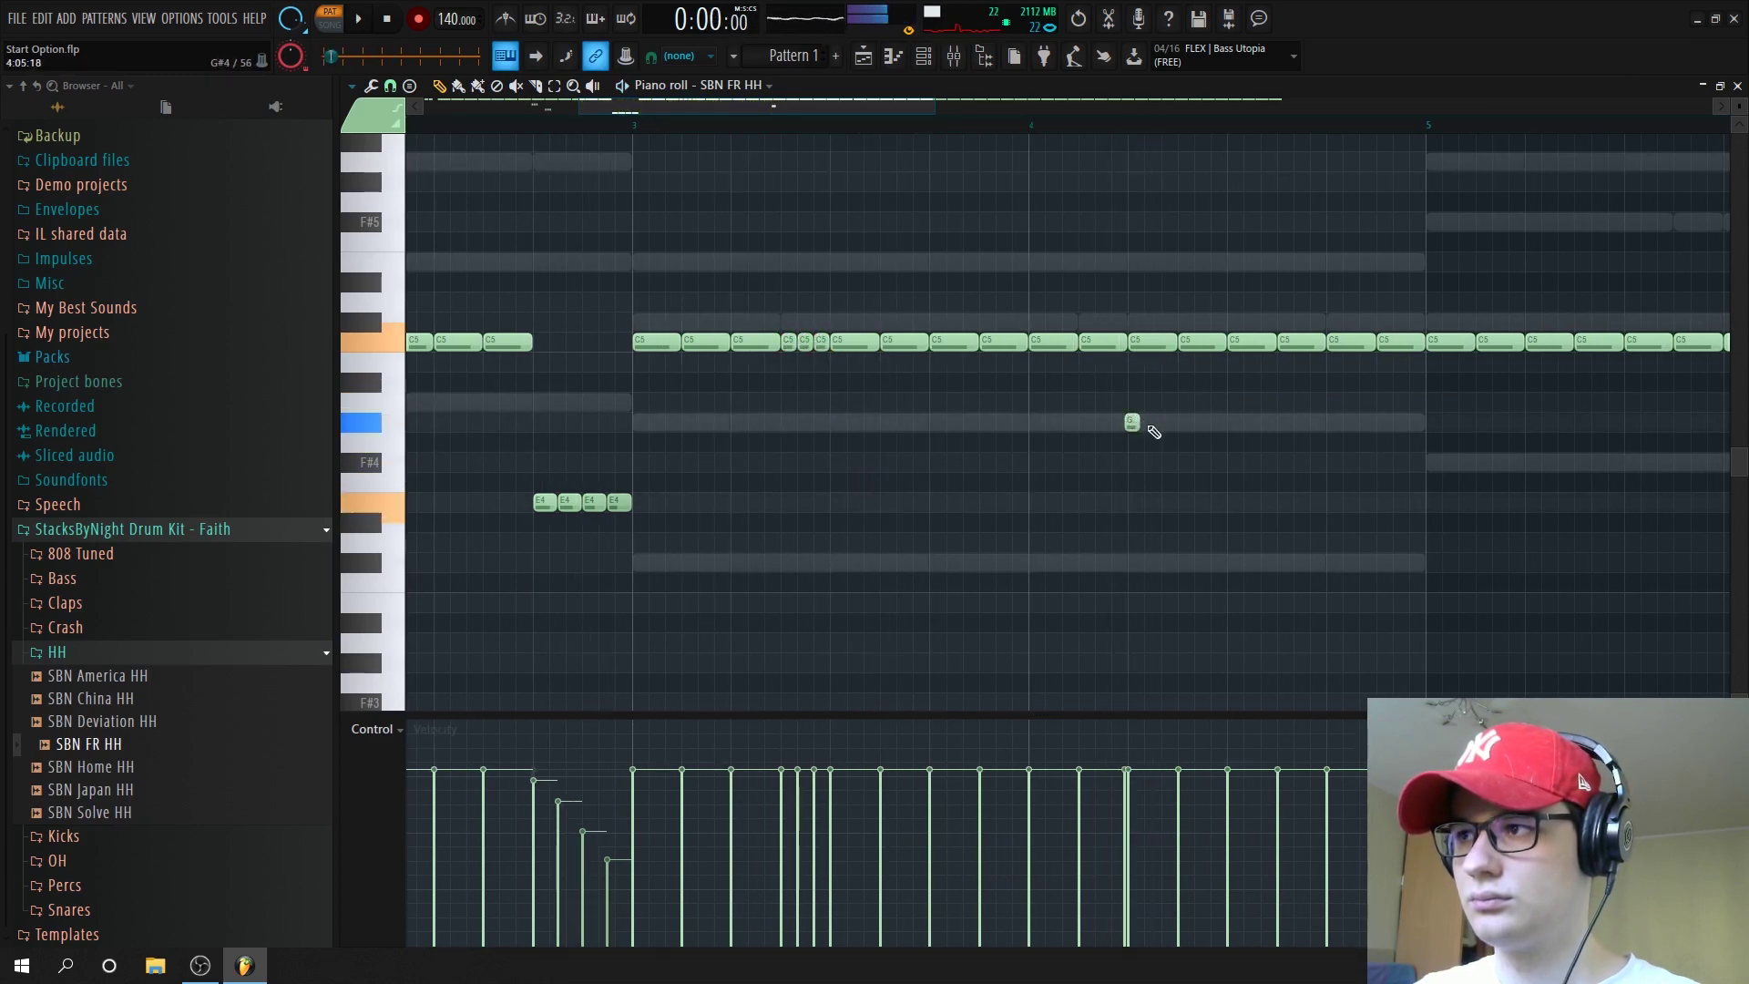
Add two short G#4 hi-hats in bar 4 and turn the C5 hi-hat on step 11 into three short notes
scroll(1131, 421, "up", 1, "ctrl")
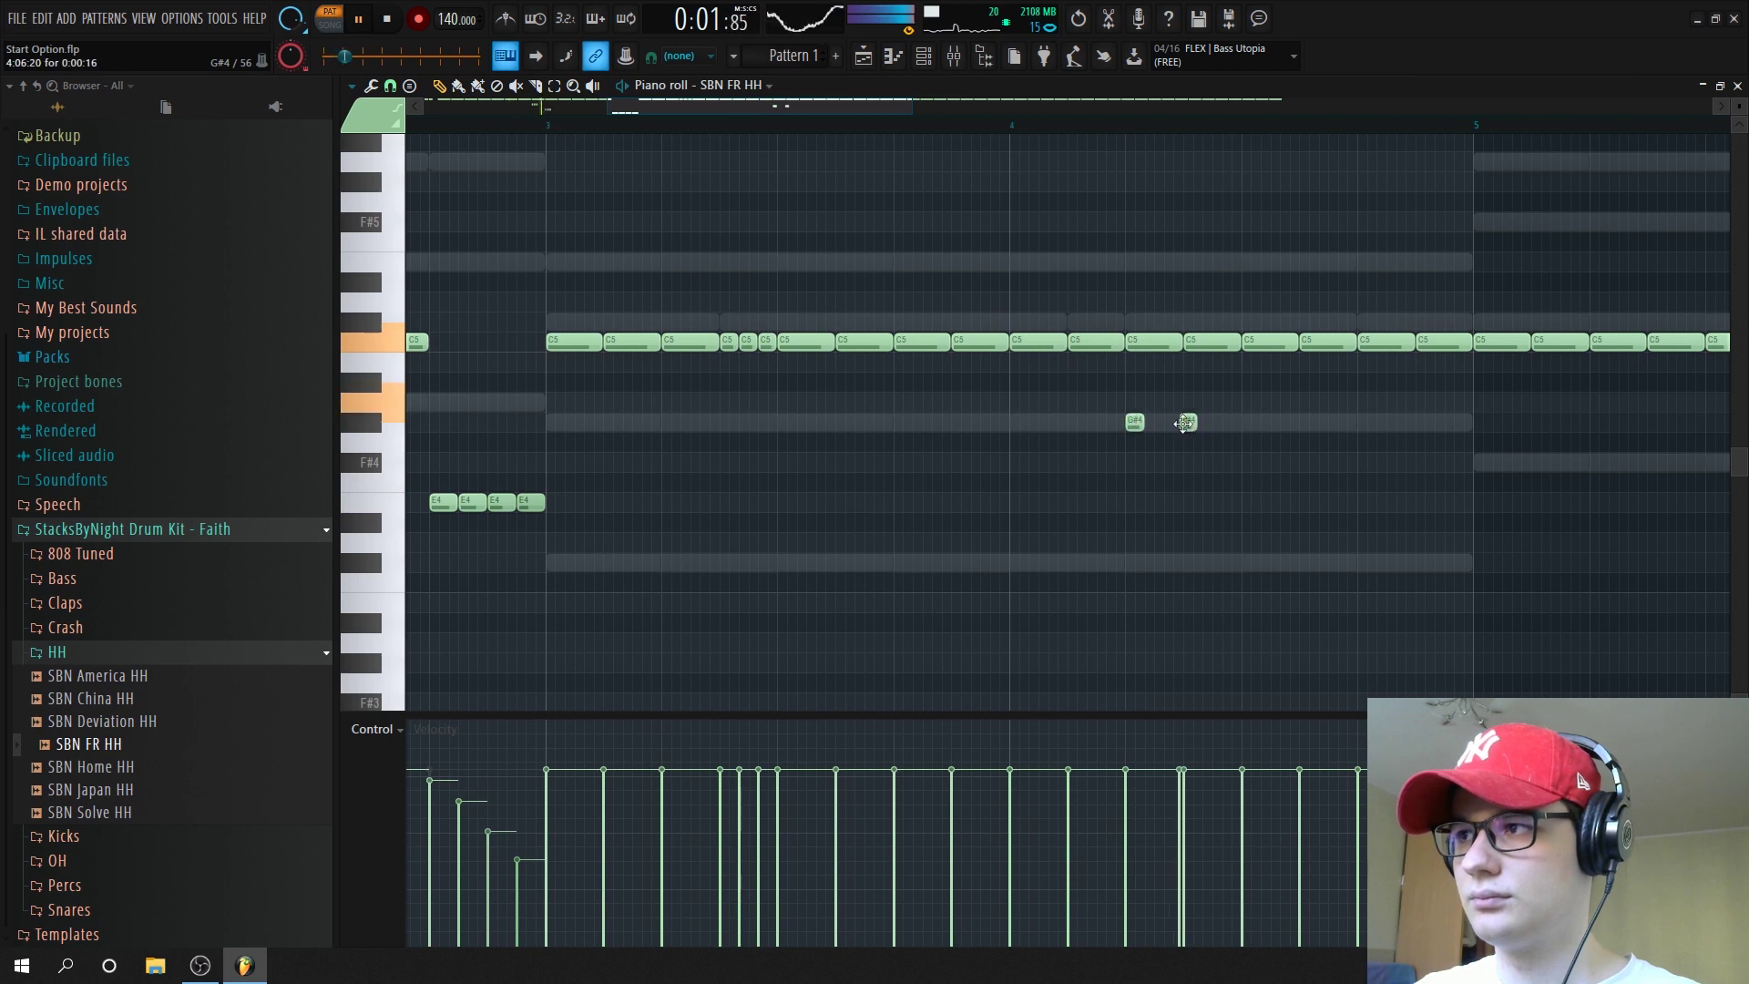
scroll(1185, 422, "up", 3, "ctrl")
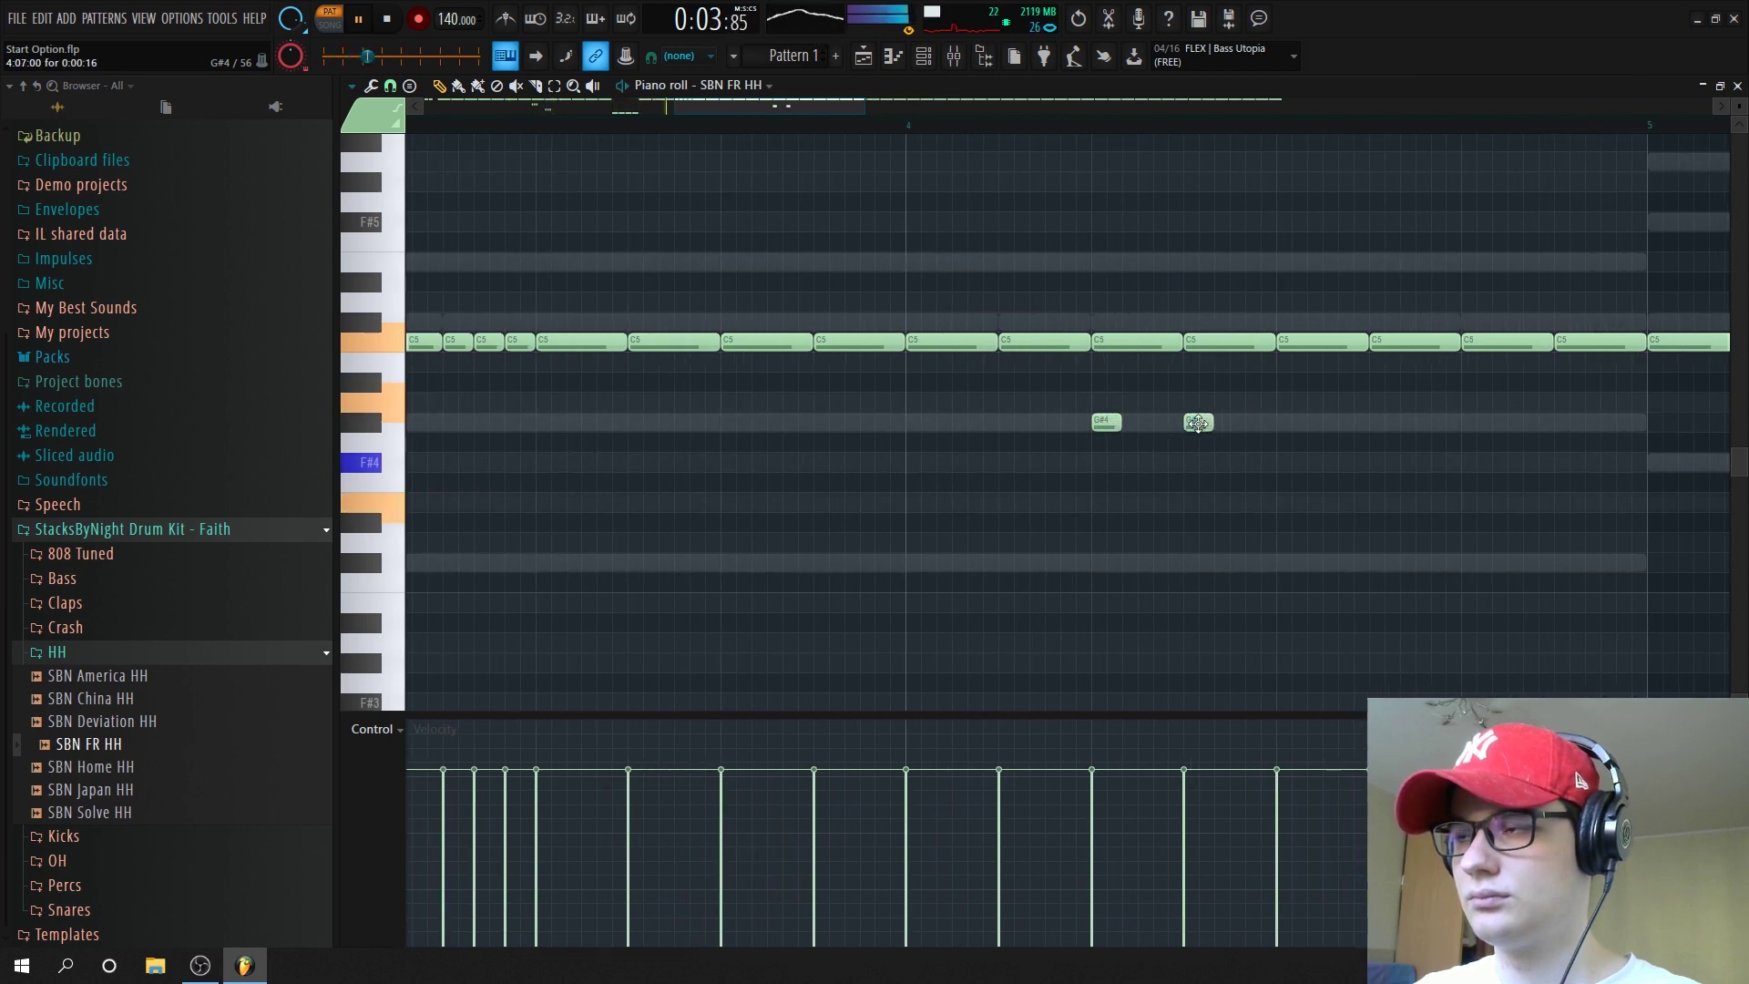
scroll(1198, 423, "down", 3, "ctrl")
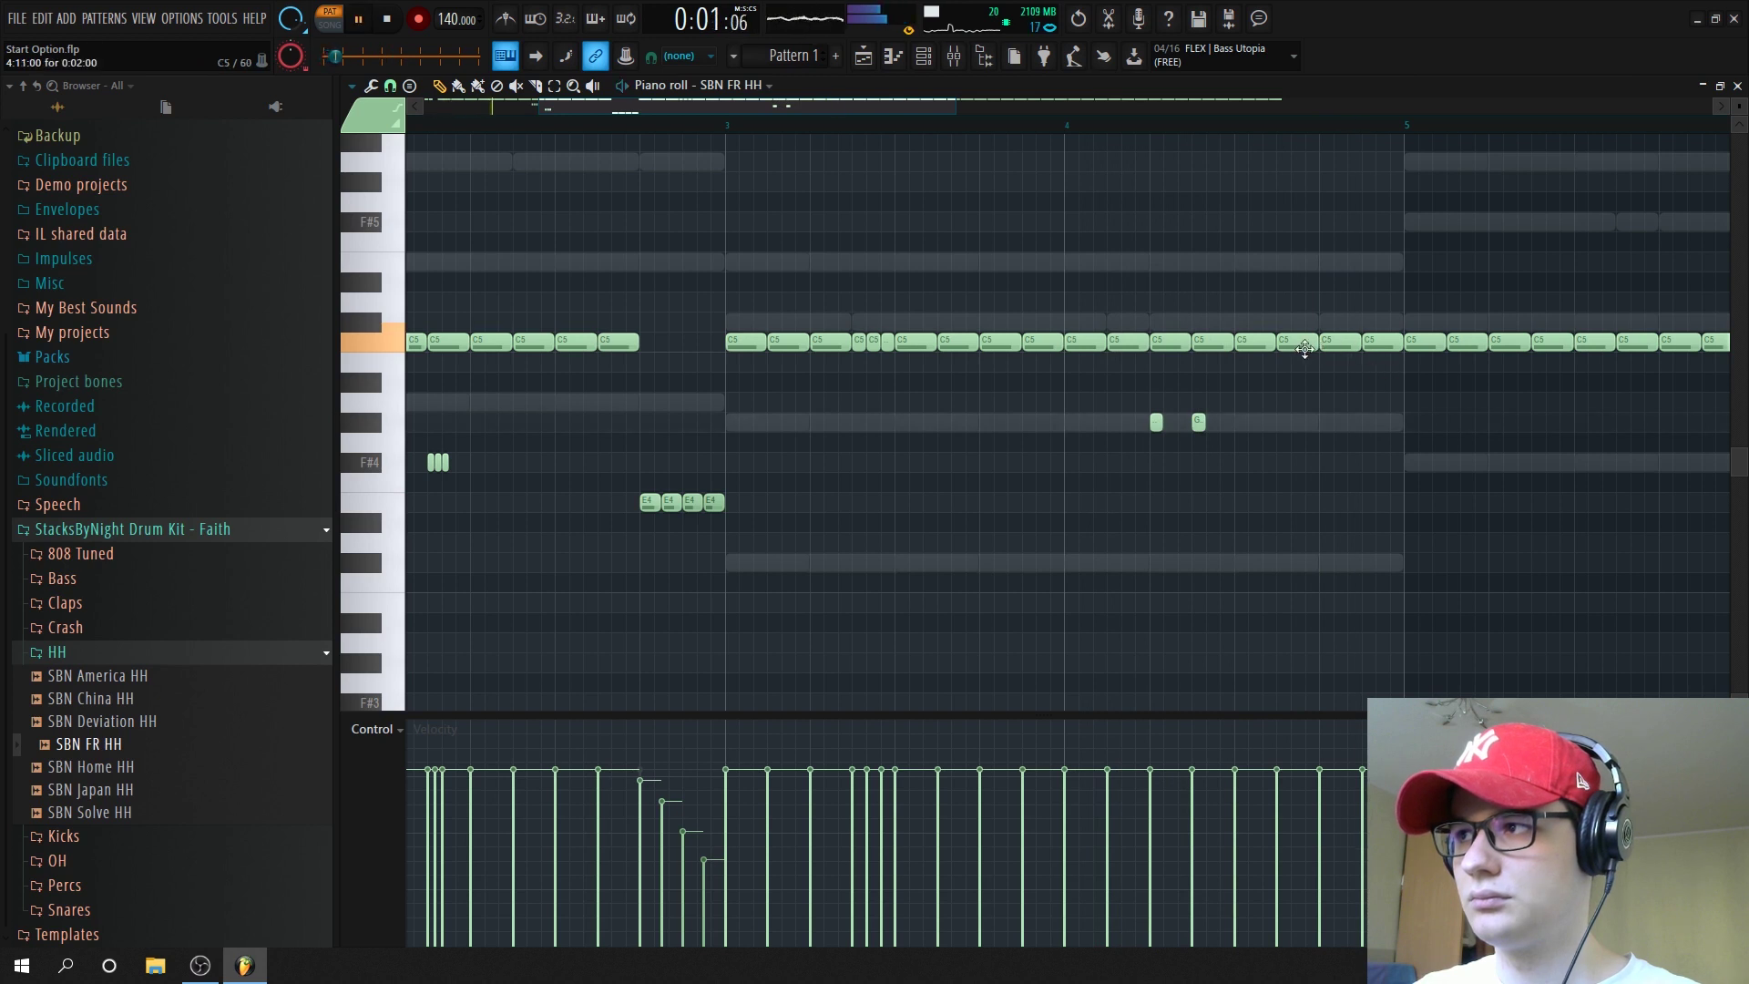
scroll(1280, 348, "up", 3, "ctrl")
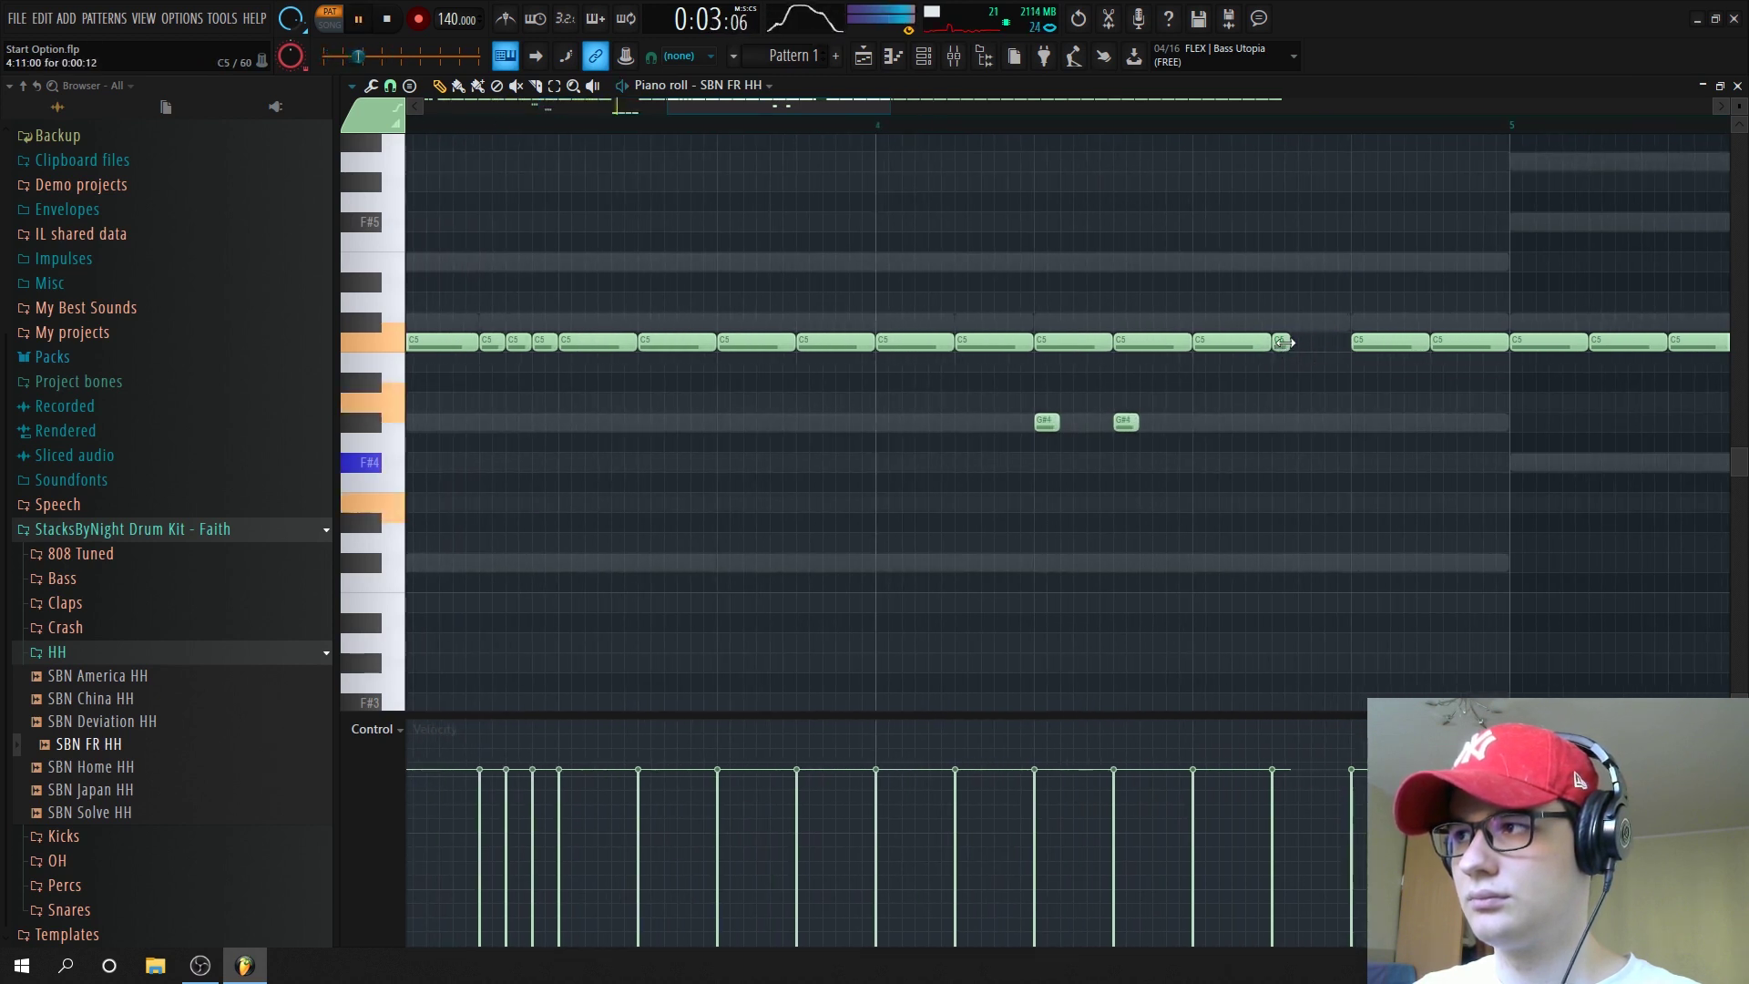
left_click(1290, 342)
left_click(1304, 342)
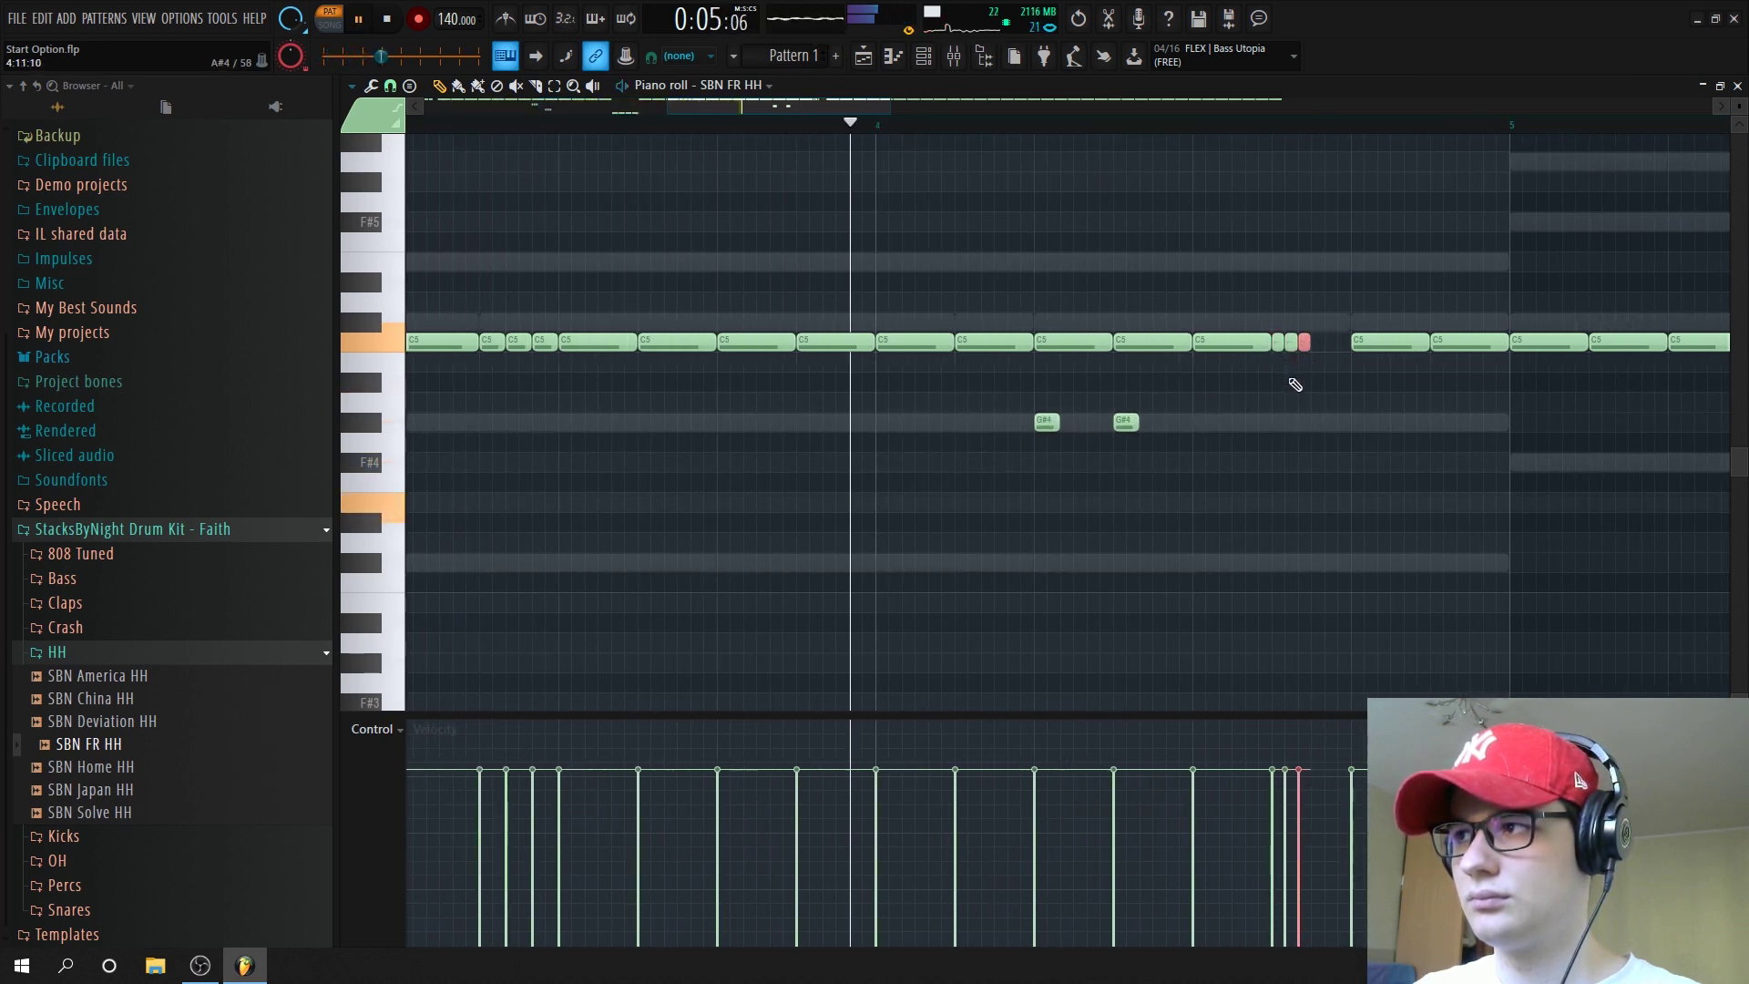
Delete the plain hi-hats in bars 5 to 8 and duplicate the first four bars in their place
scroll(1275, 451, "down", 7, "ctrl")
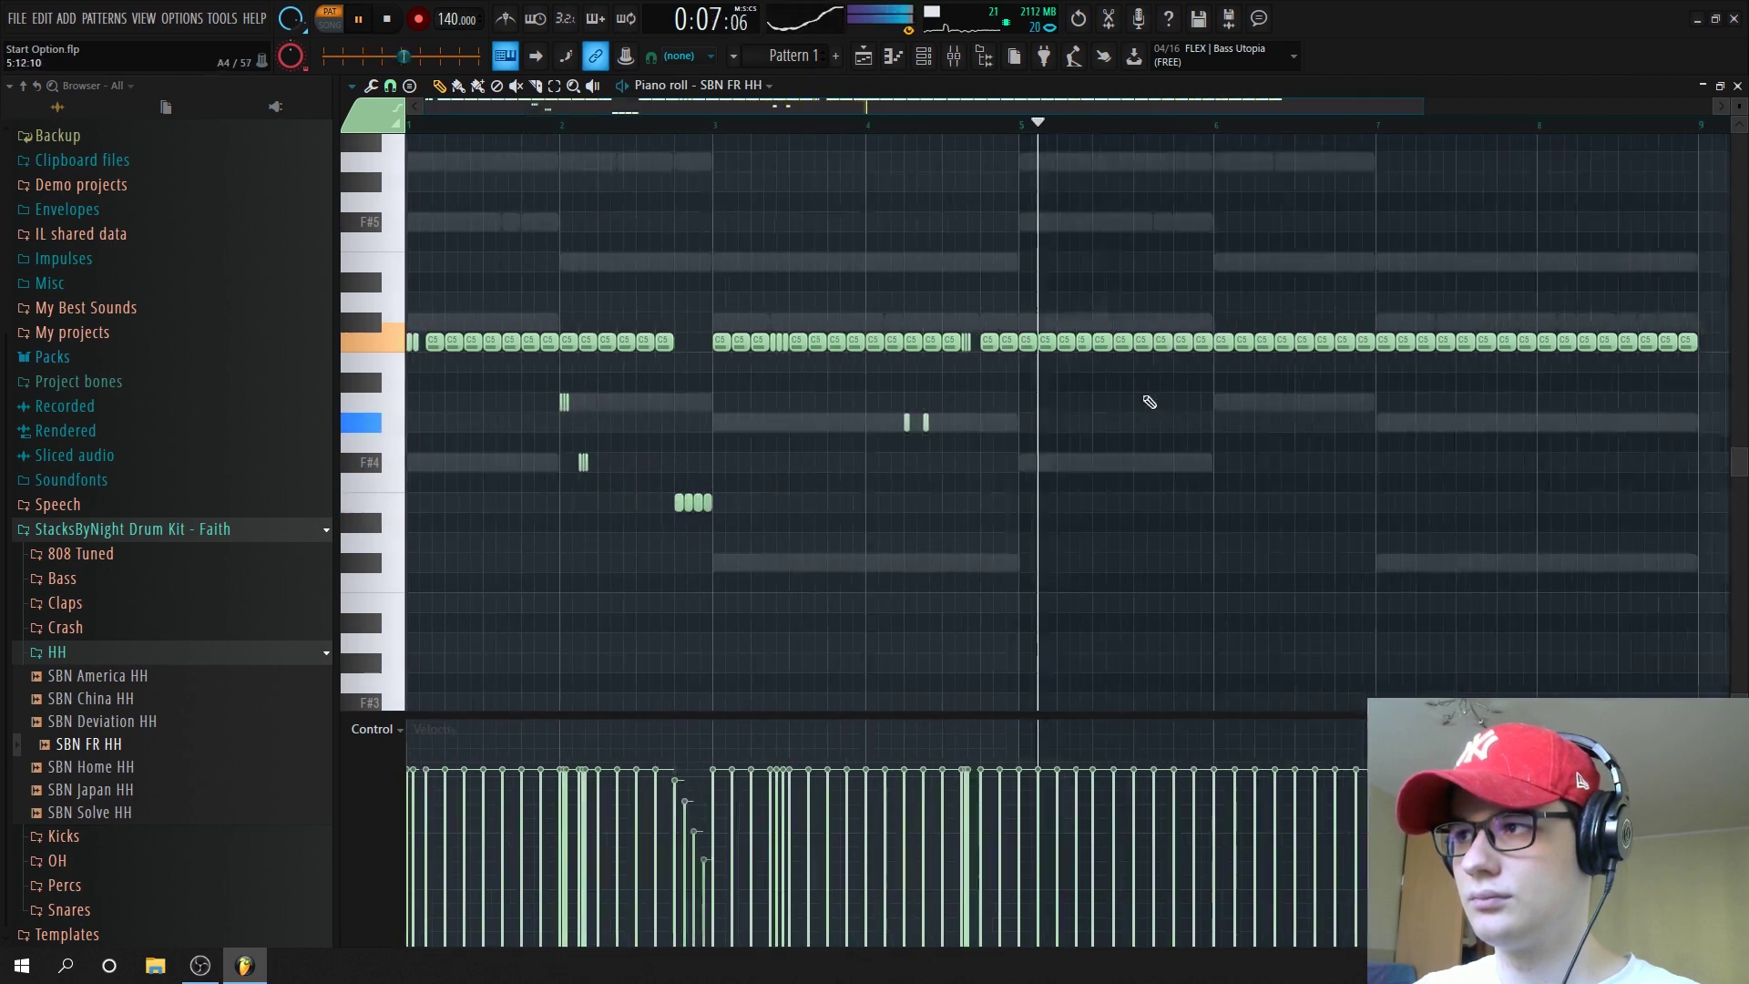
left_click_drag(1009, 360, 1503, 357)
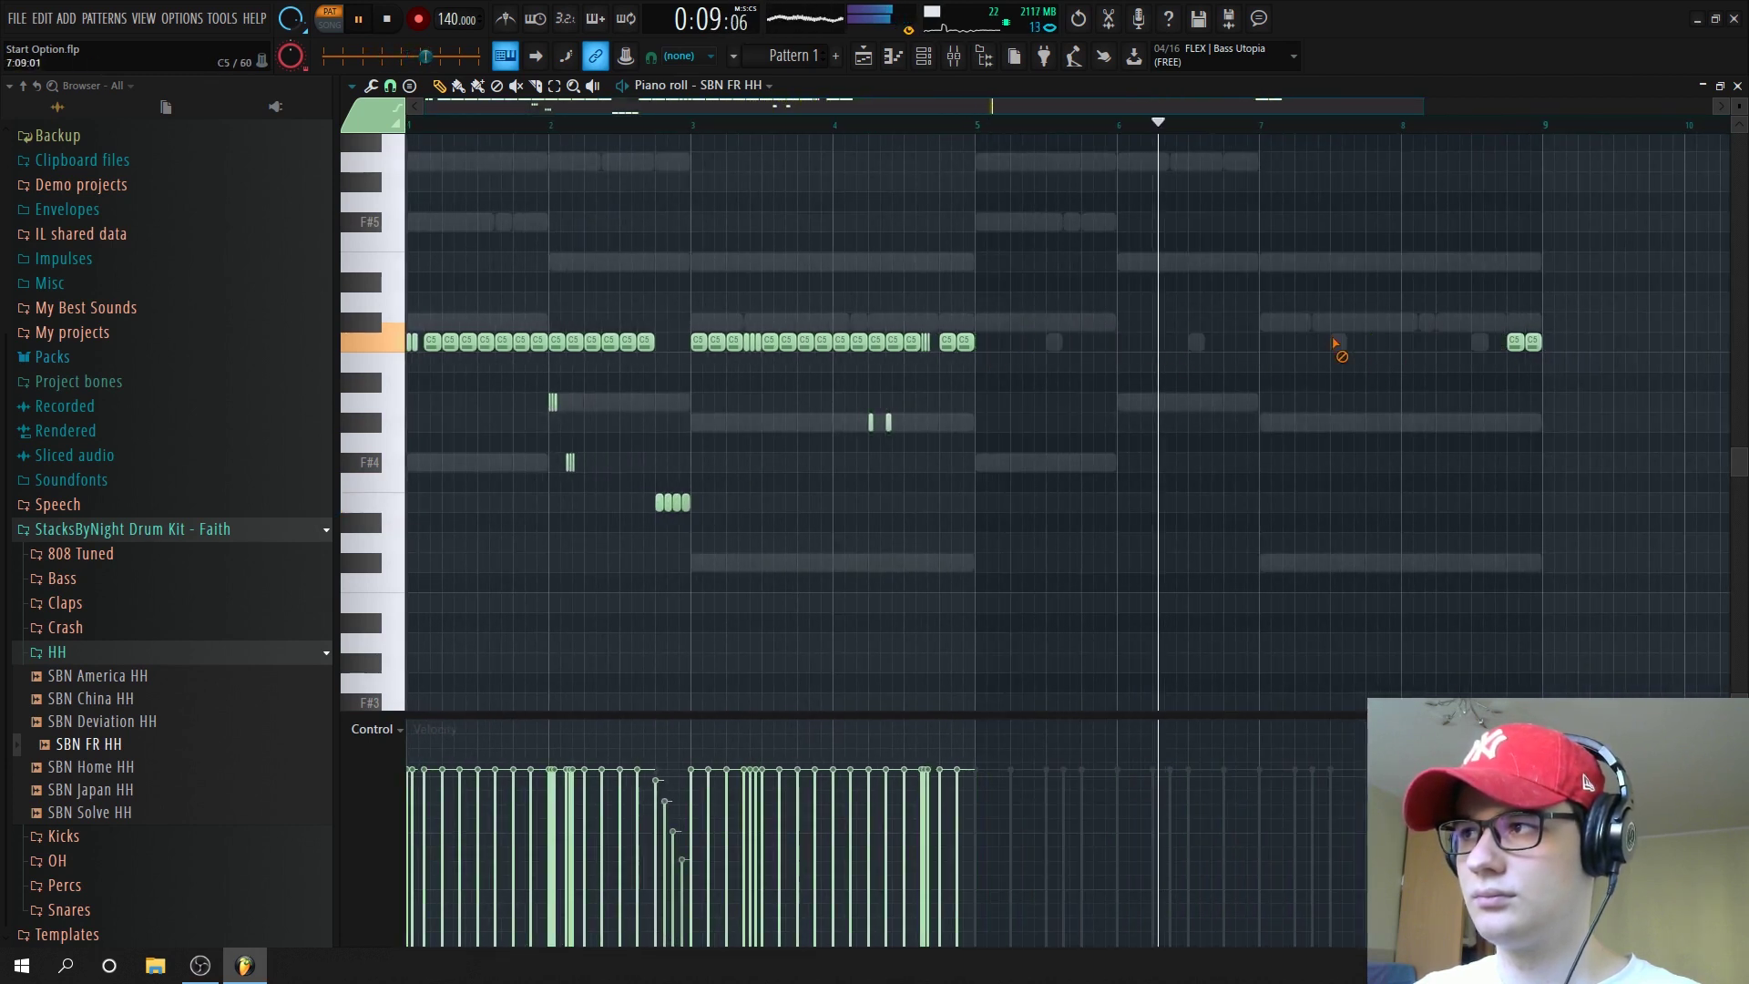
key("ctrl+a")
scroll(1384, 278, "down", 2)
key("ctrl+b")
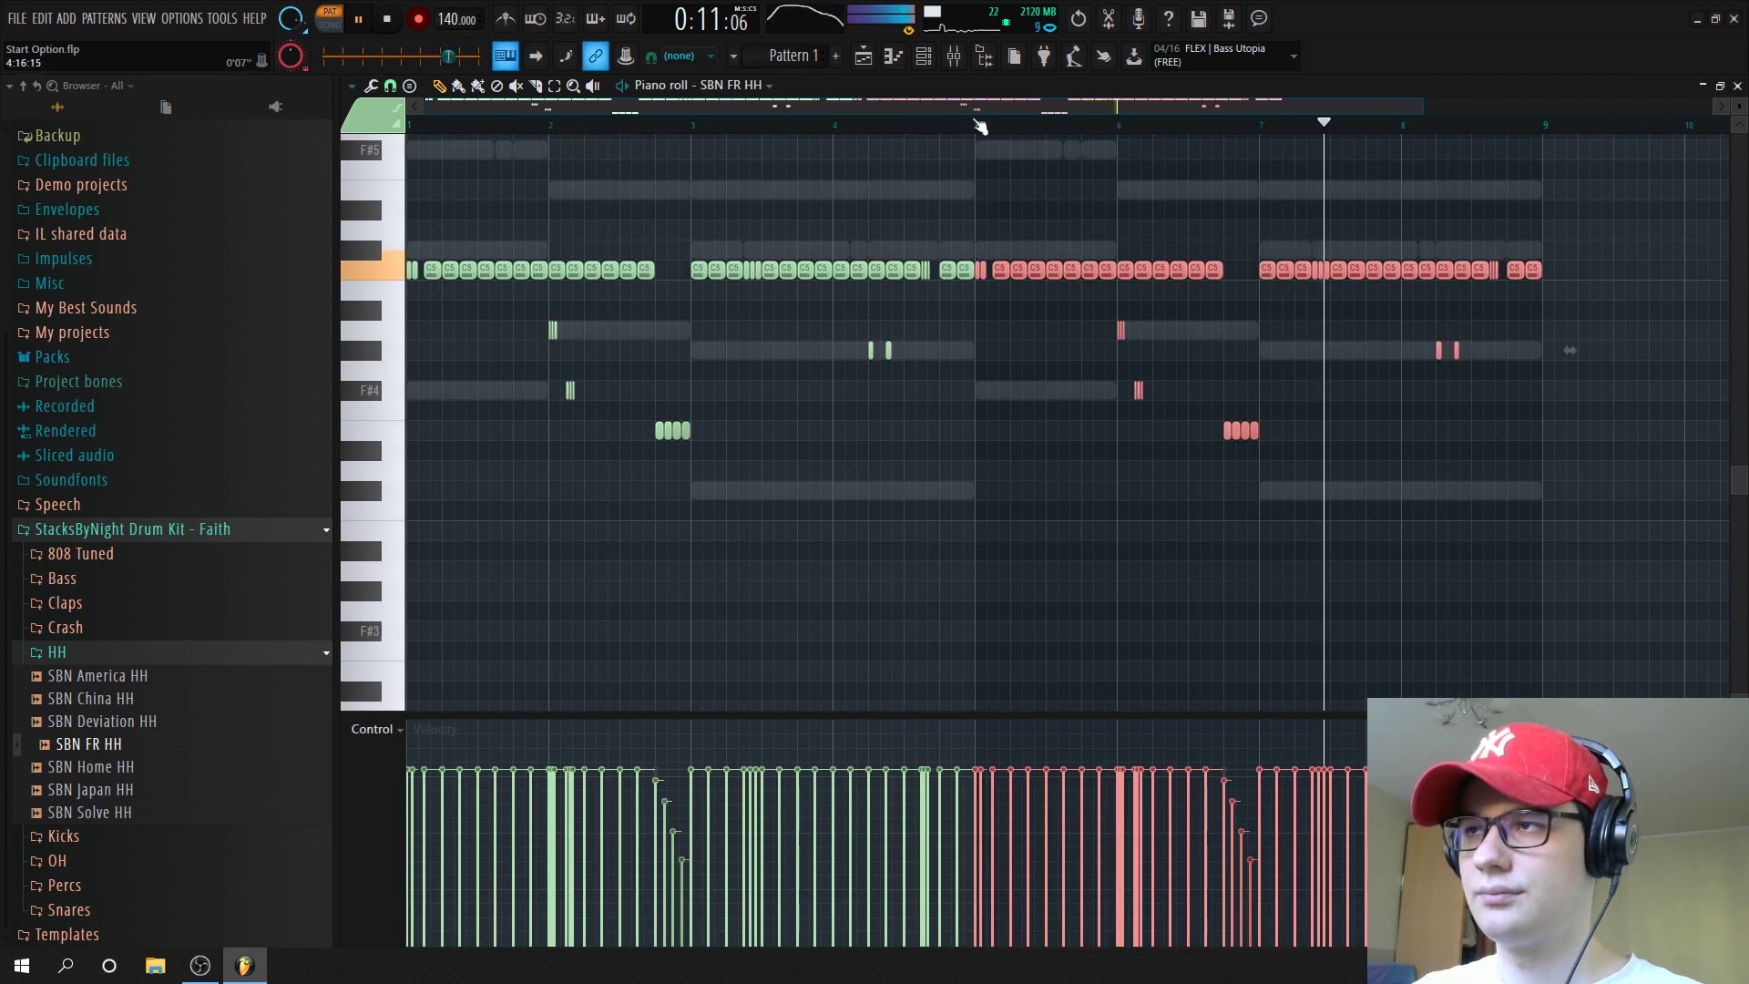
Audition samples in the drum kit's OH folder and add SBN Huh OH as a new channel
left_click(954, 57)
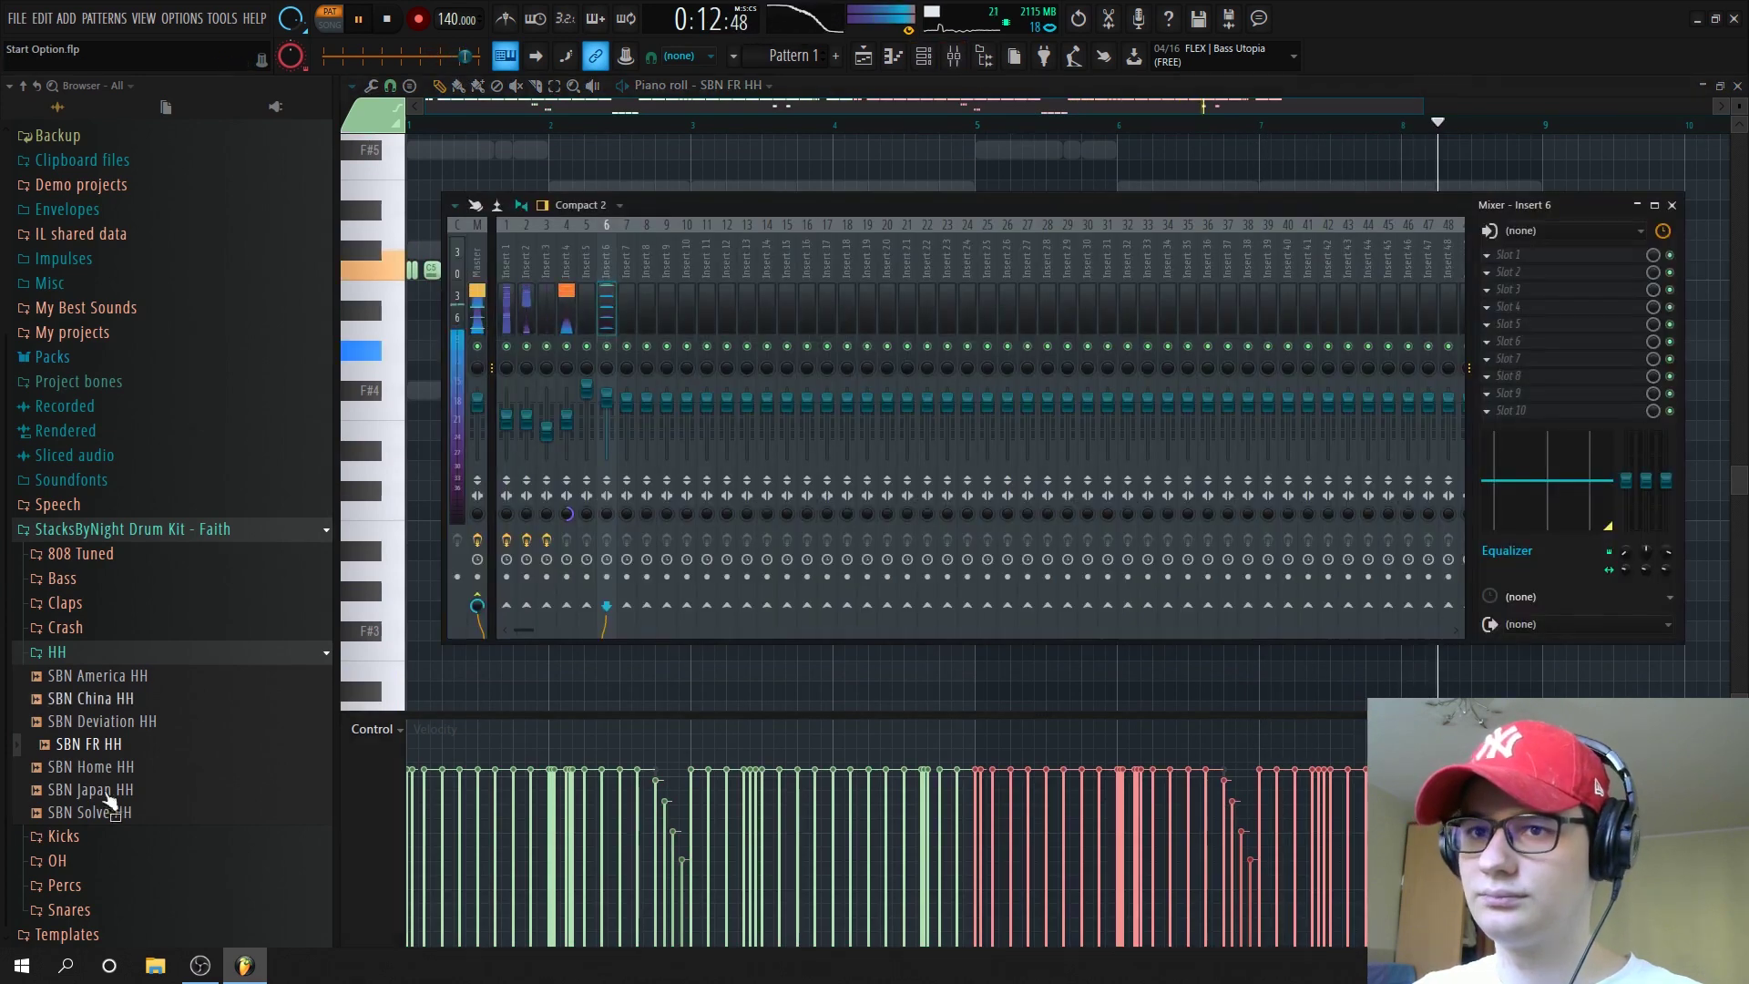
left_click(100, 655)
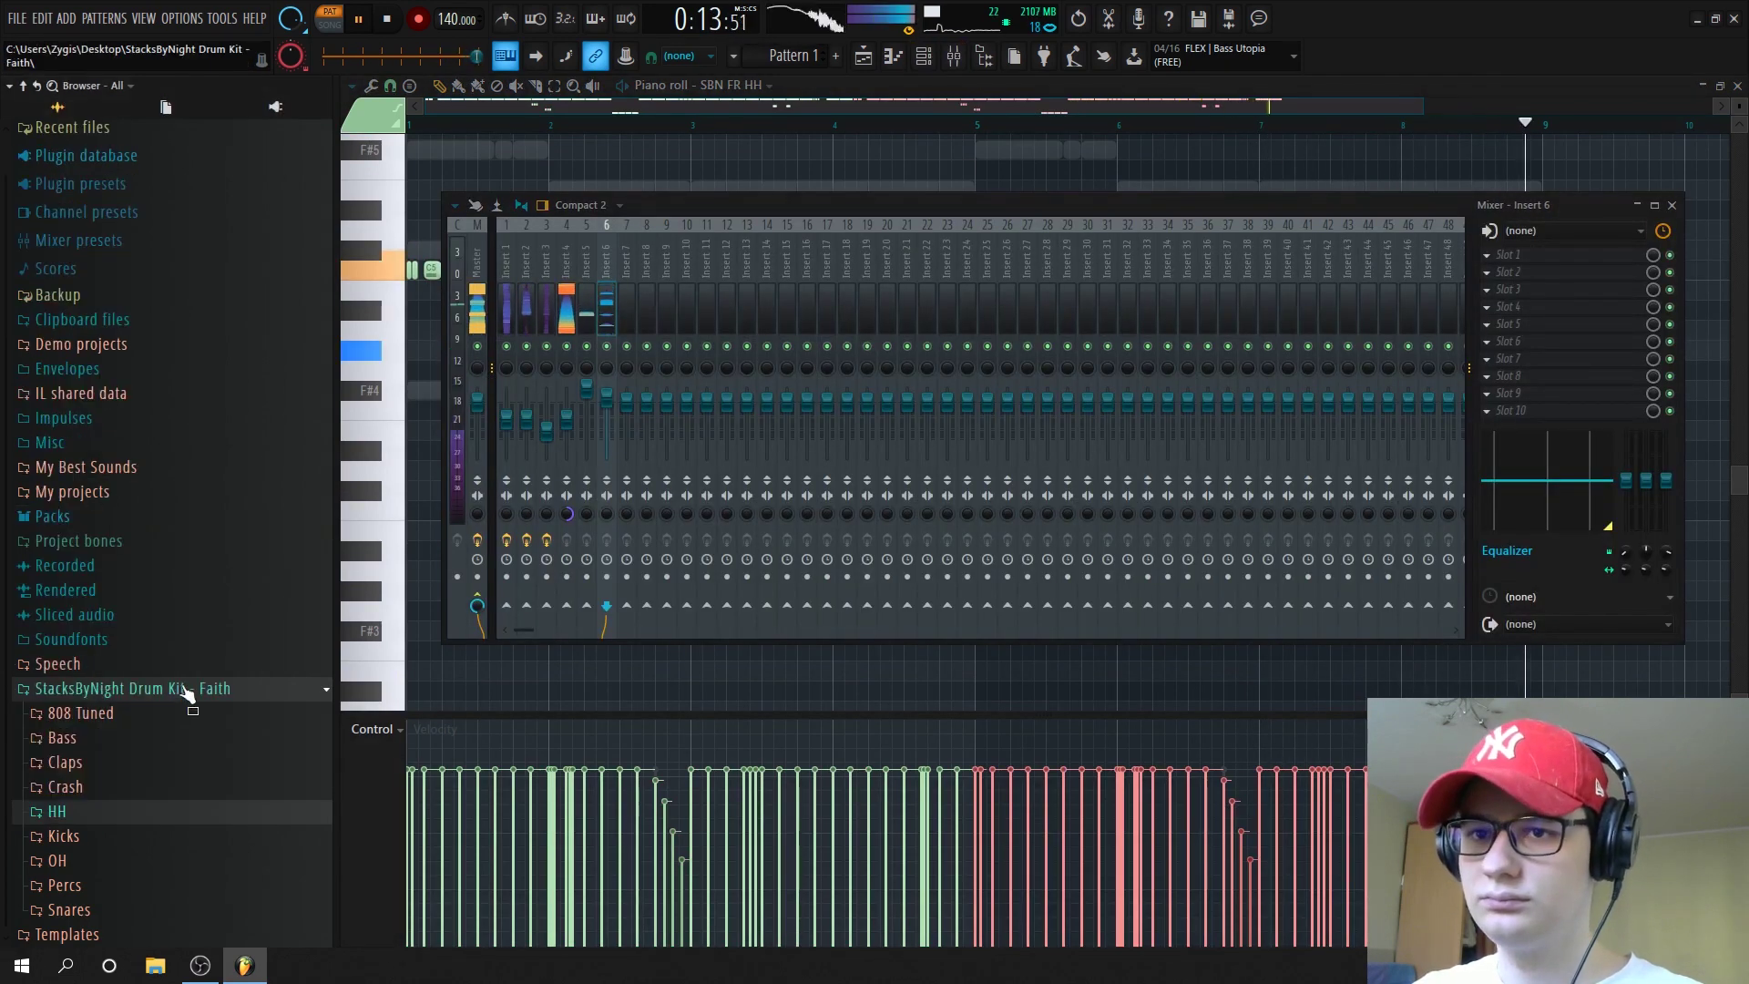
left_click(923, 55)
left_click(57, 861)
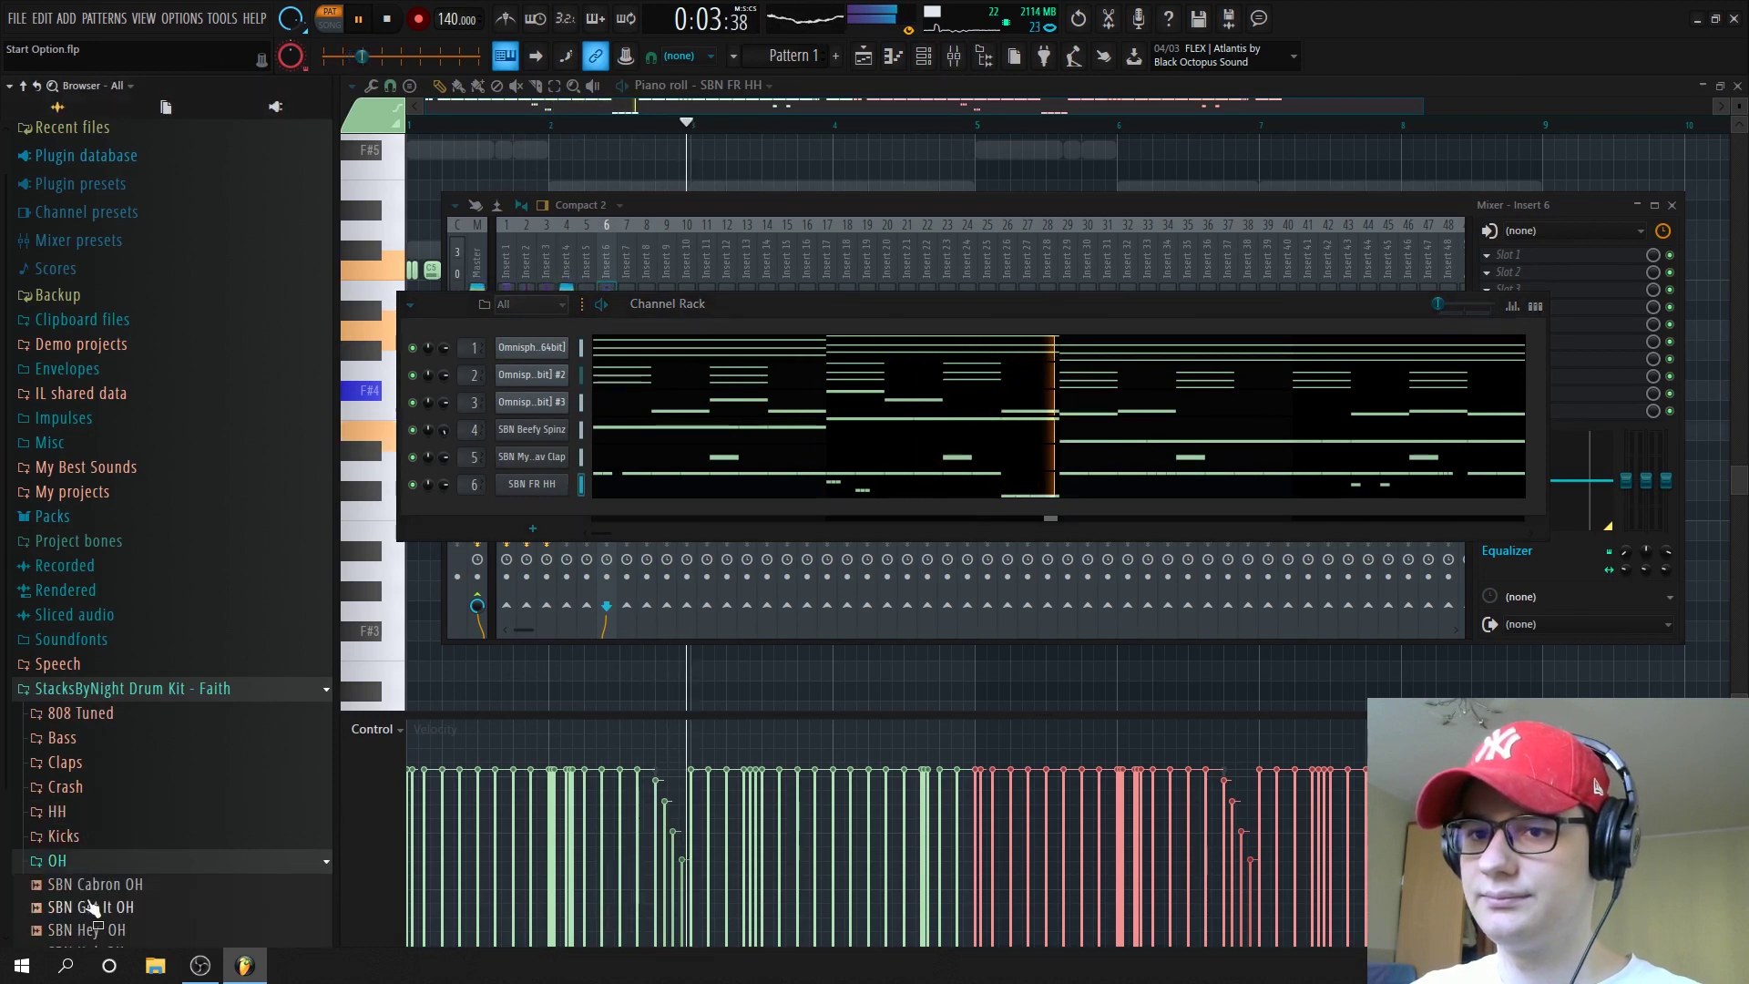
scroll(100, 875, "down", 3)
left_click(123, 794)
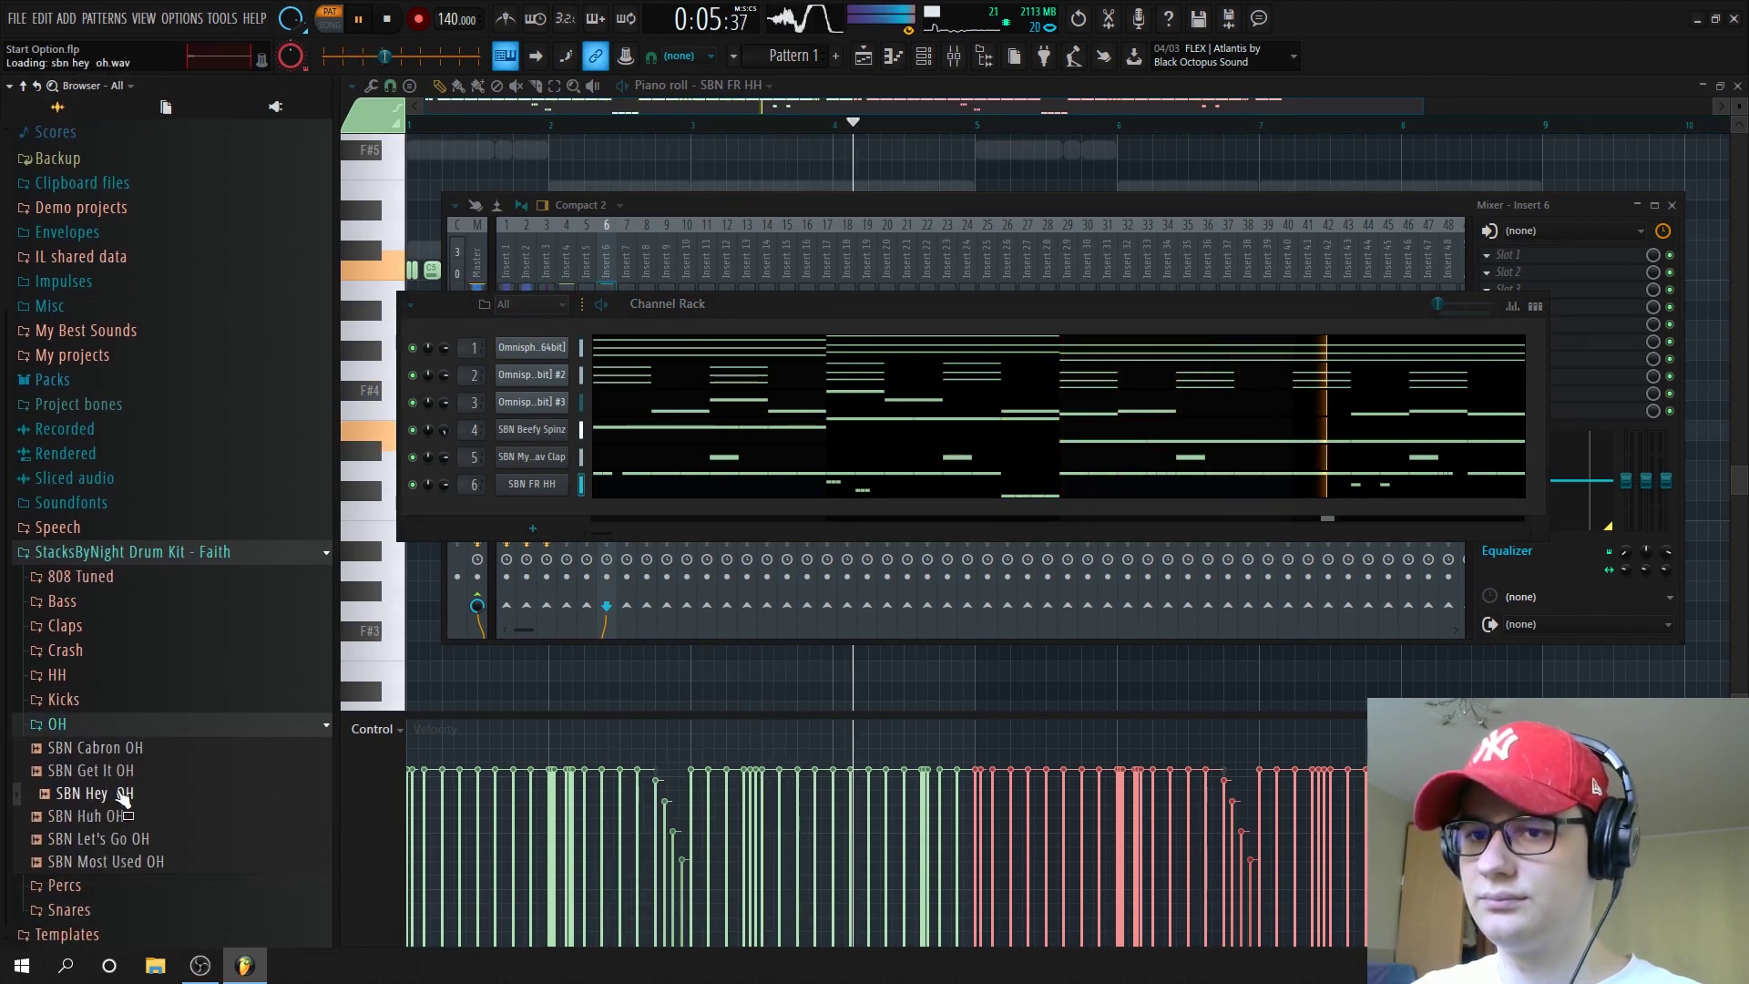
left_click(110, 817)
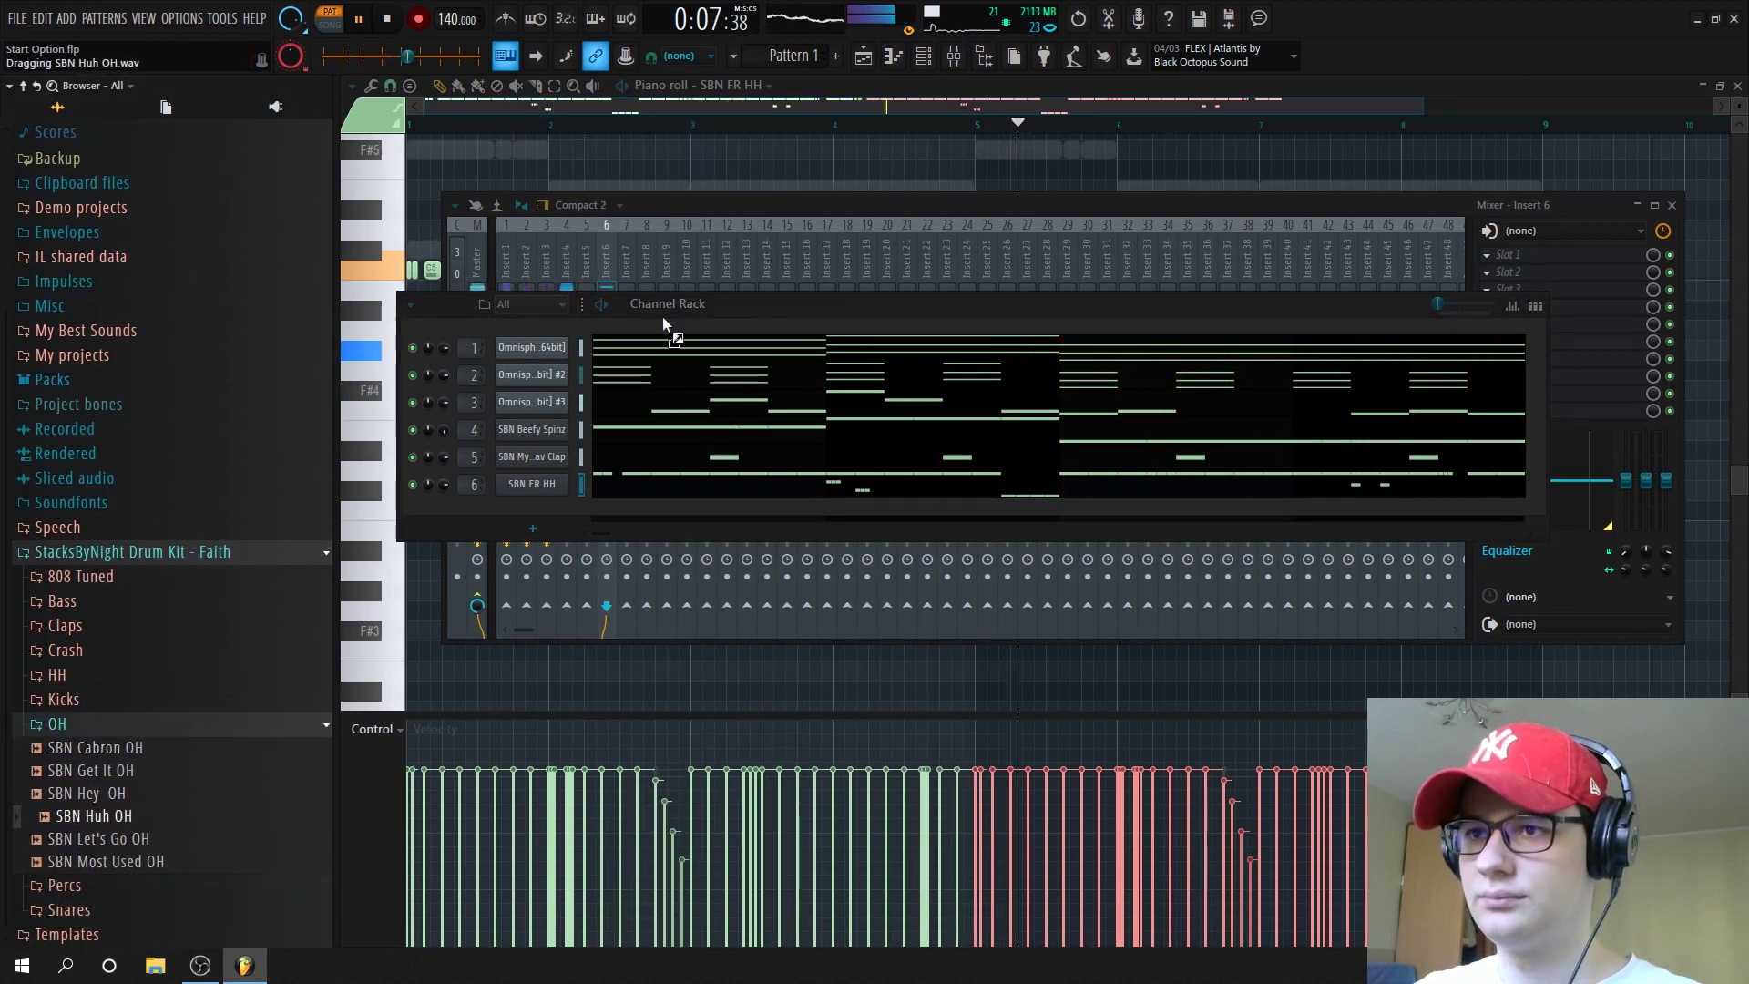
left_click_drag(516, 508, 517, 511)
key("space")
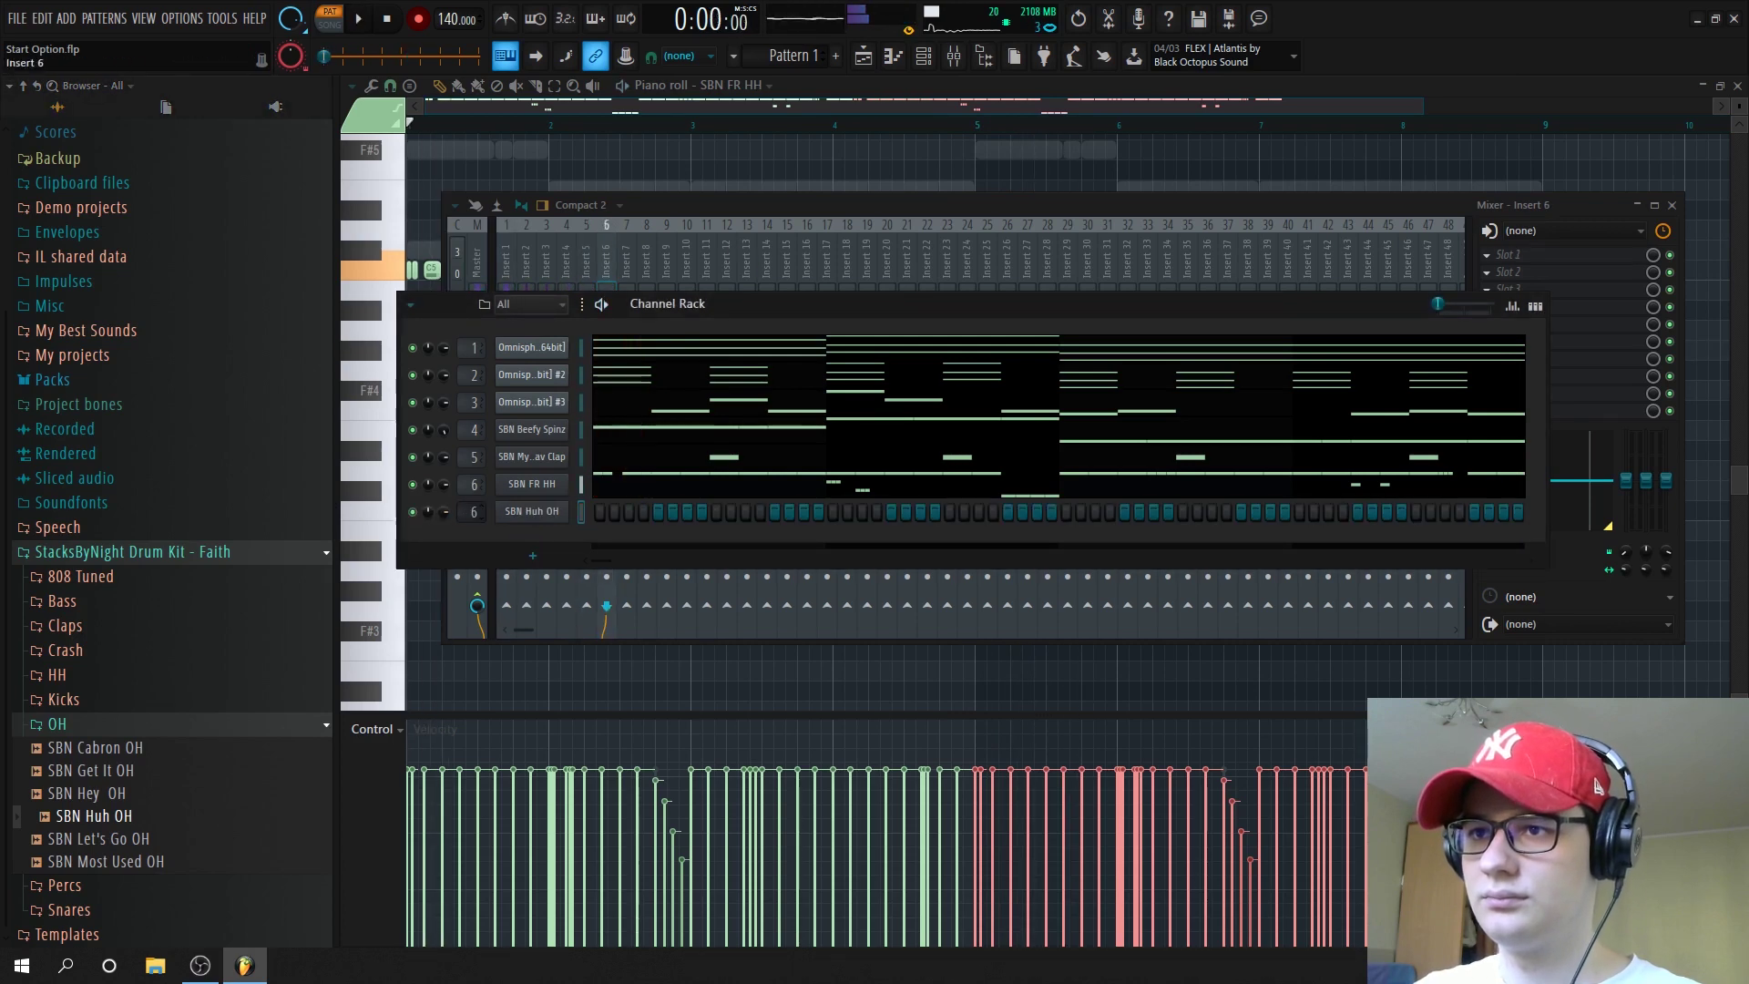
Route SBN Huh OH to mixer track 7 and place hits on steps 5, 21, 37 and 53
key("space")
left_click(660, 511)
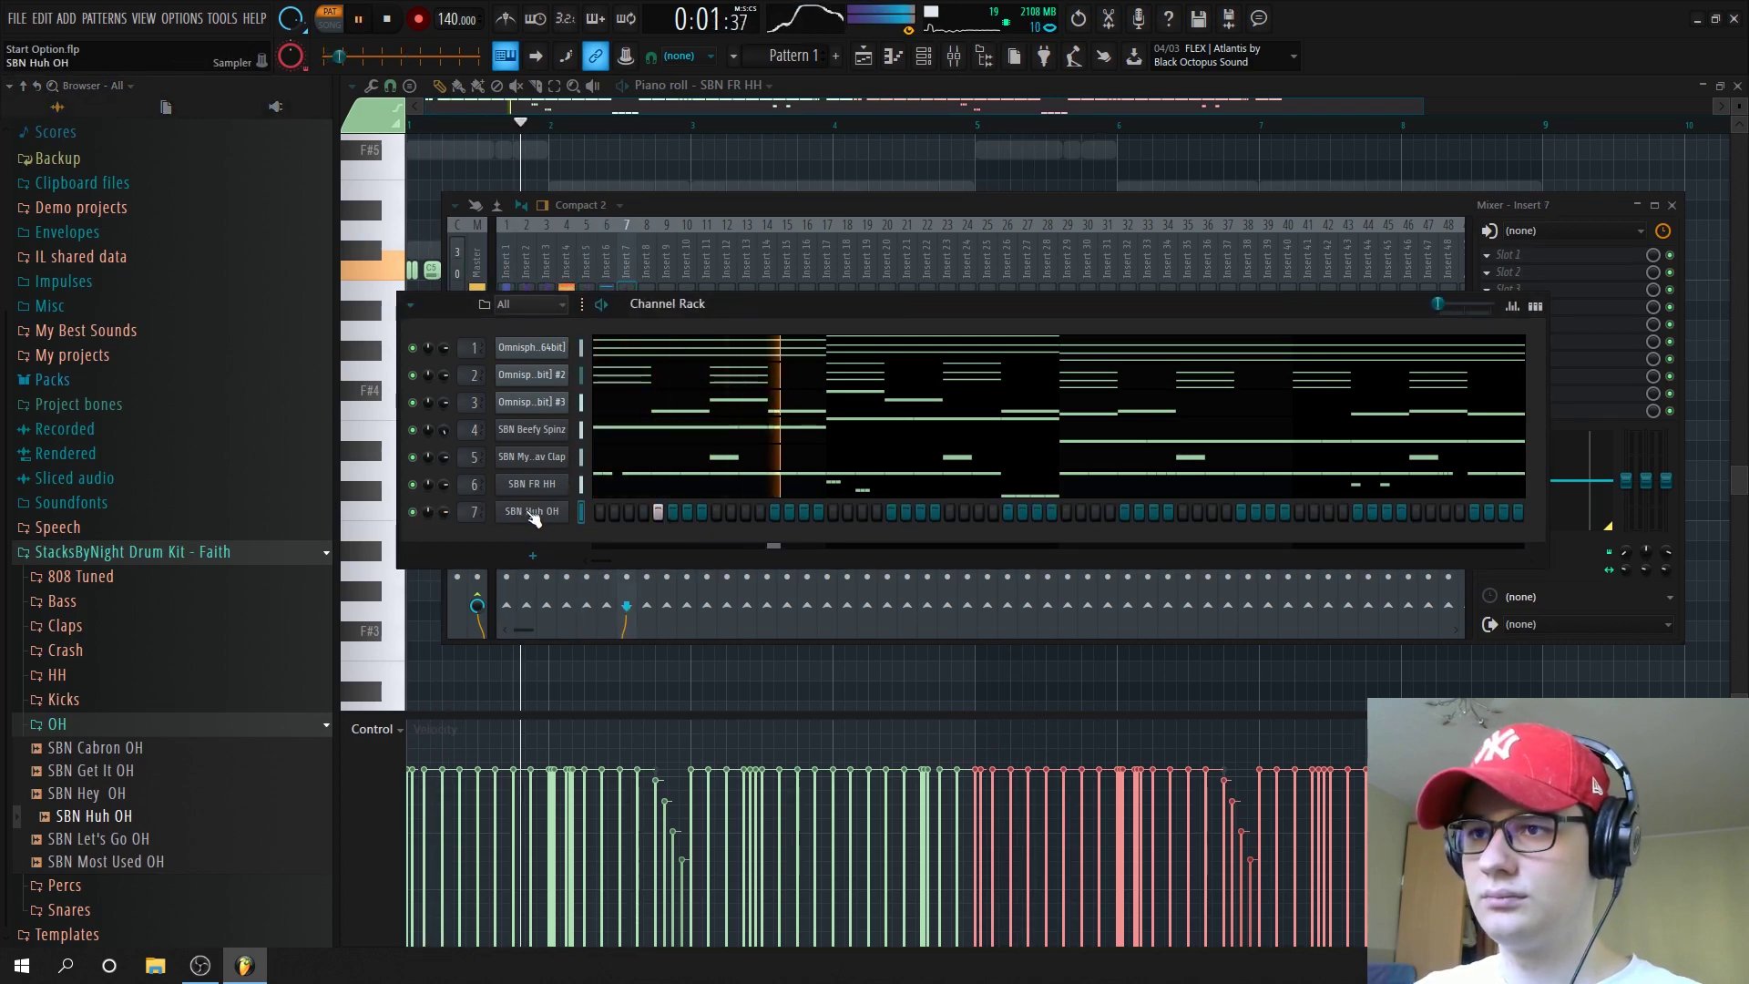
left_click(534, 513)
key("space")
key("Escape")
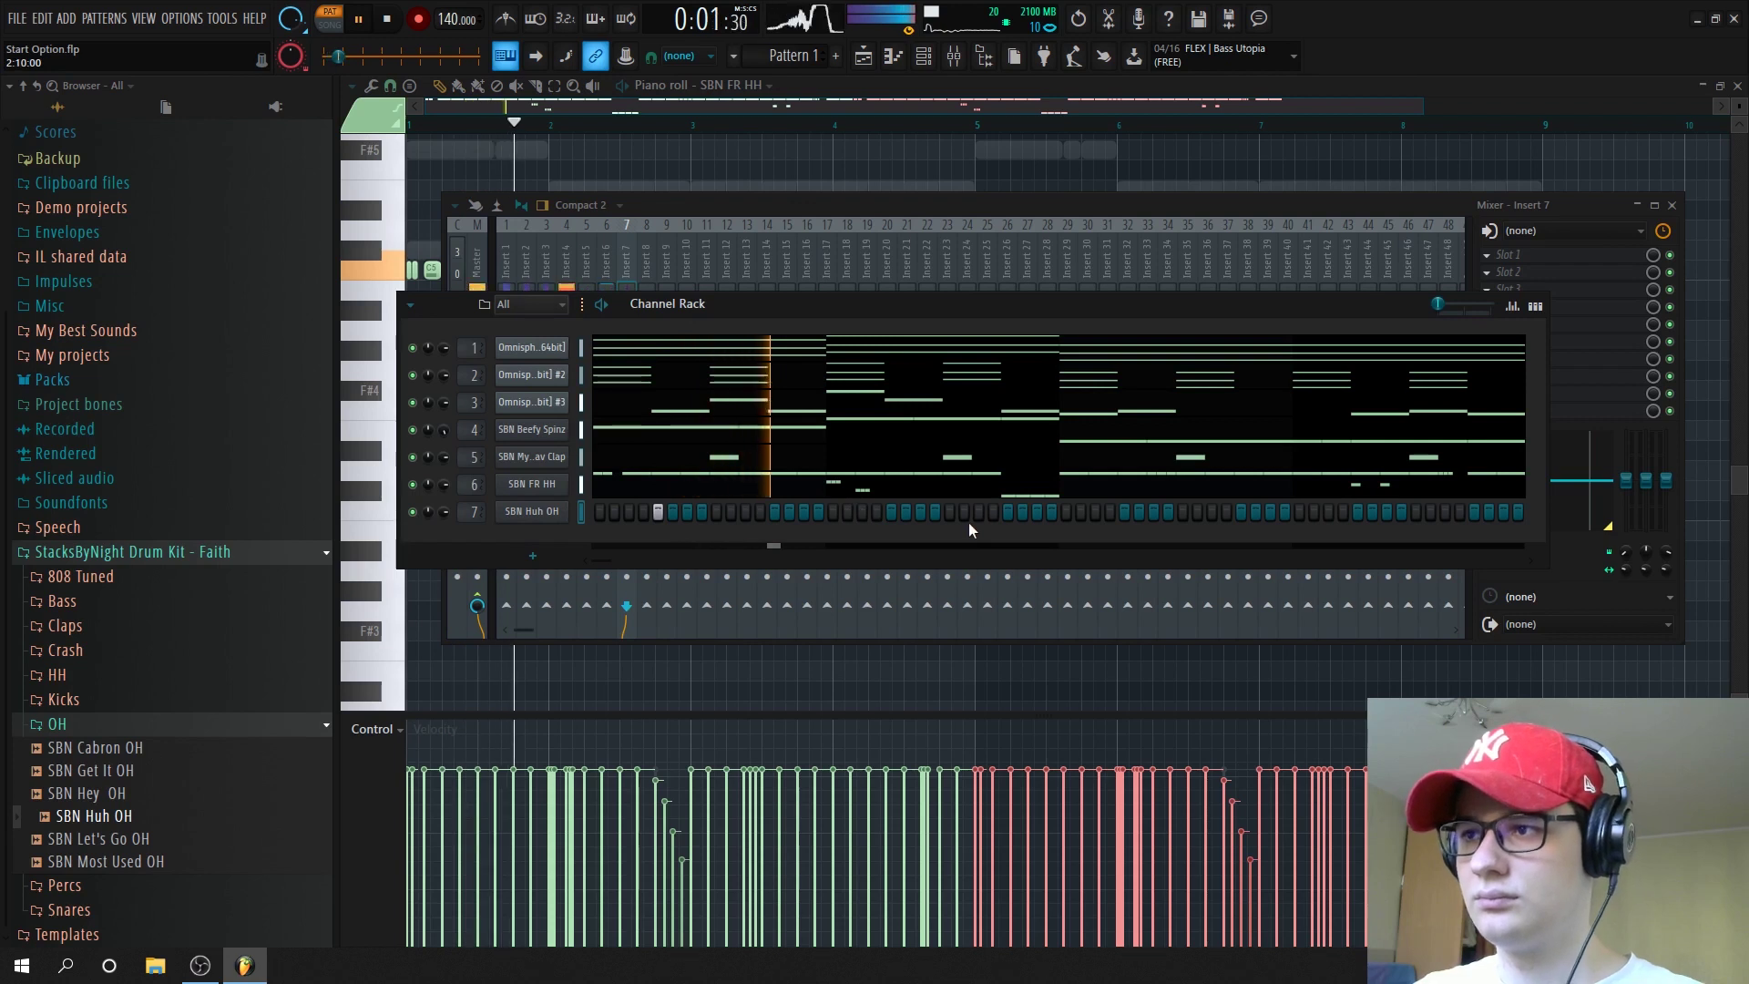
left_click(892, 513)
left_click(1125, 512)
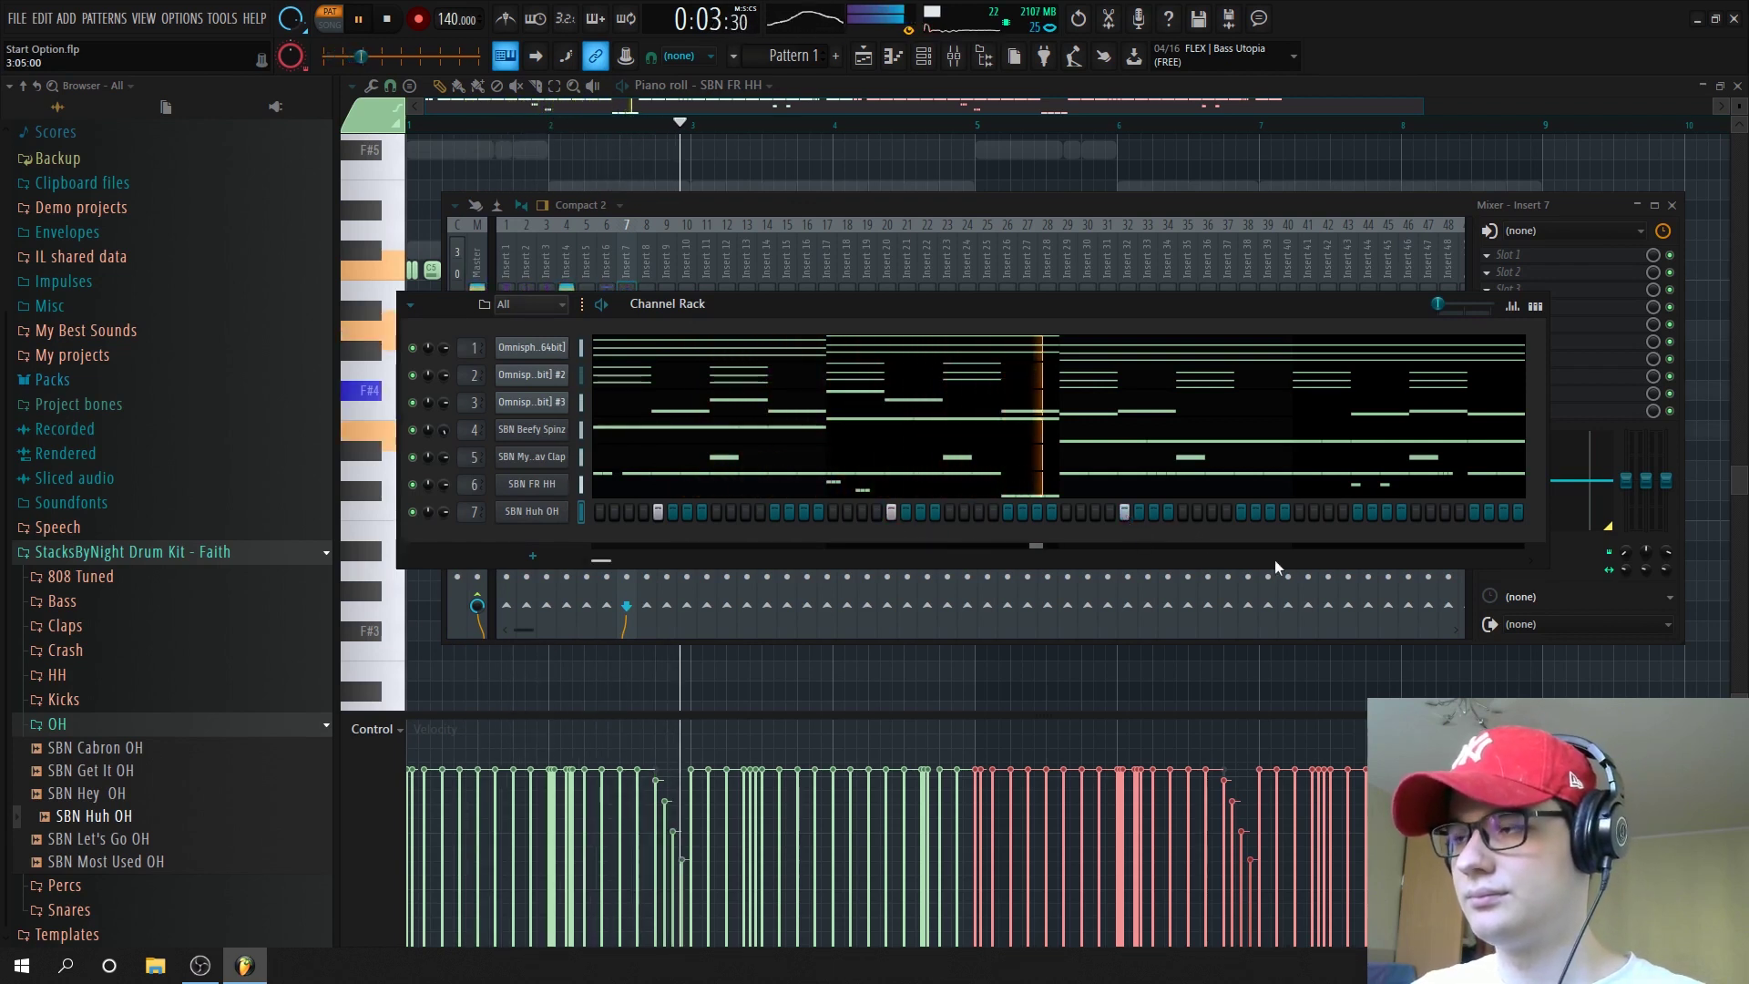
left_click(1358, 512)
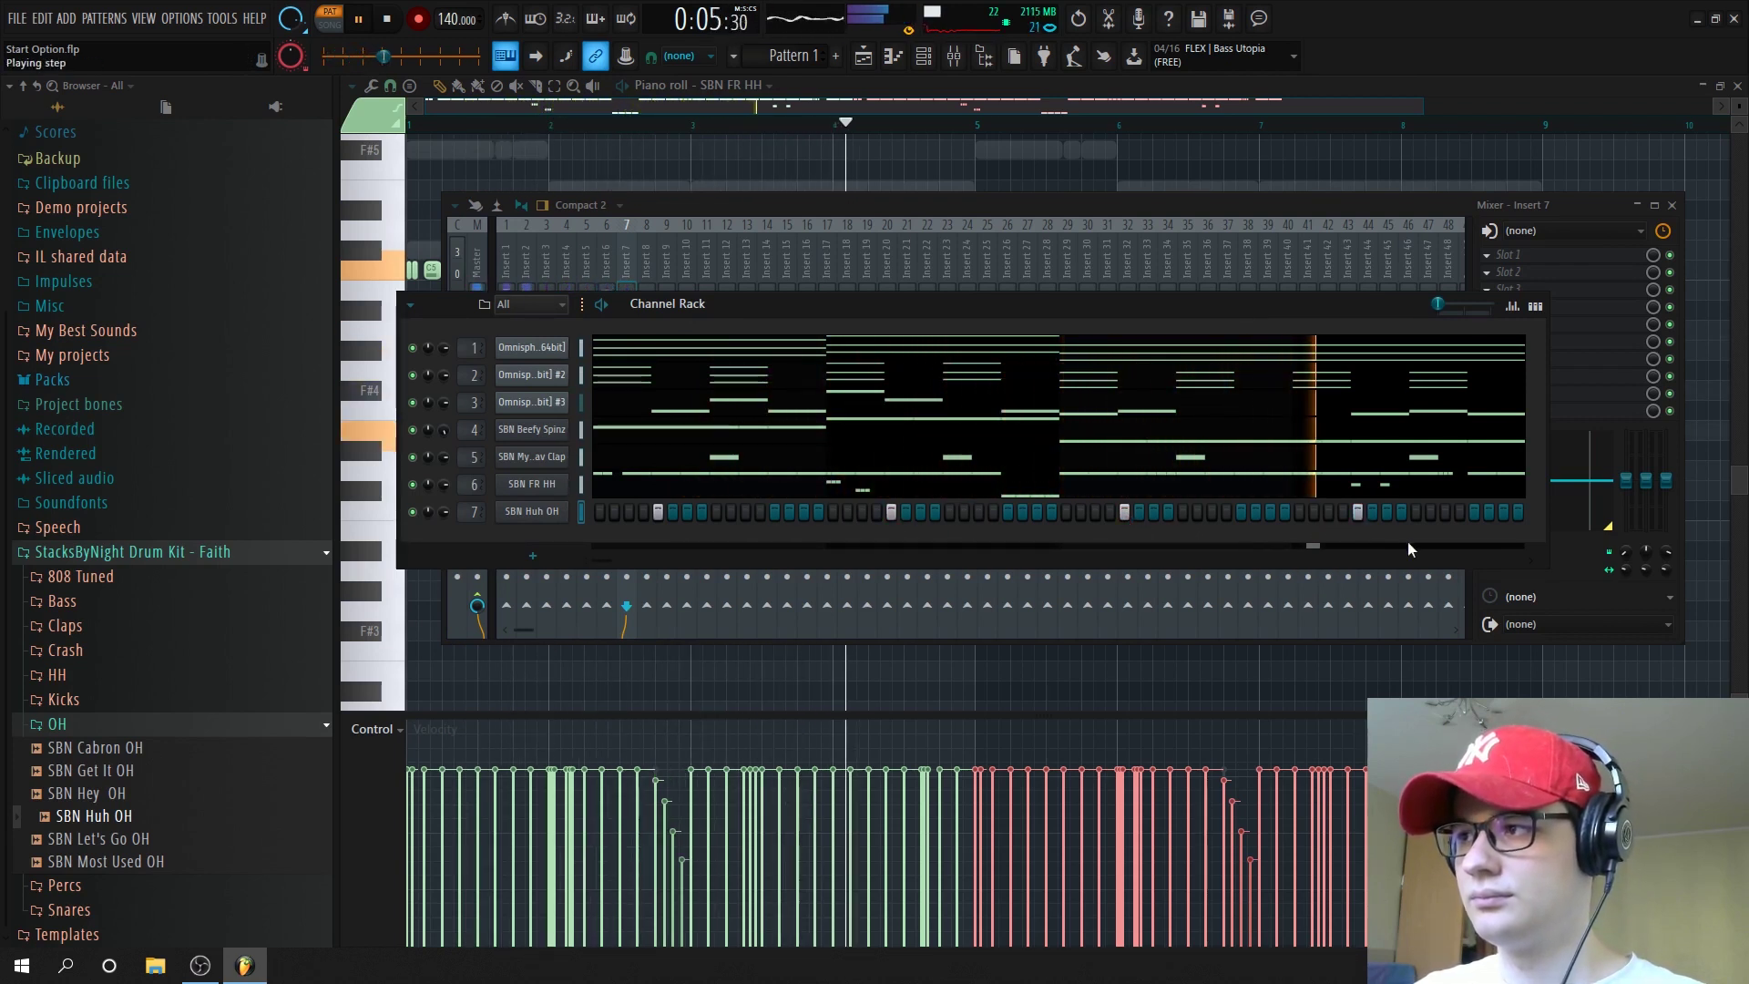
Convert the SBN Huh OH steps to piano roll notes and duplicate them into bars 5 to 8
right_click(542, 515)
left_click(605, 513)
left_click_drag(1093, 460, 407, 197)
left_click(389, 89)
left_click(416, 328)
left_click_drag(870, 270, 1011, 266)
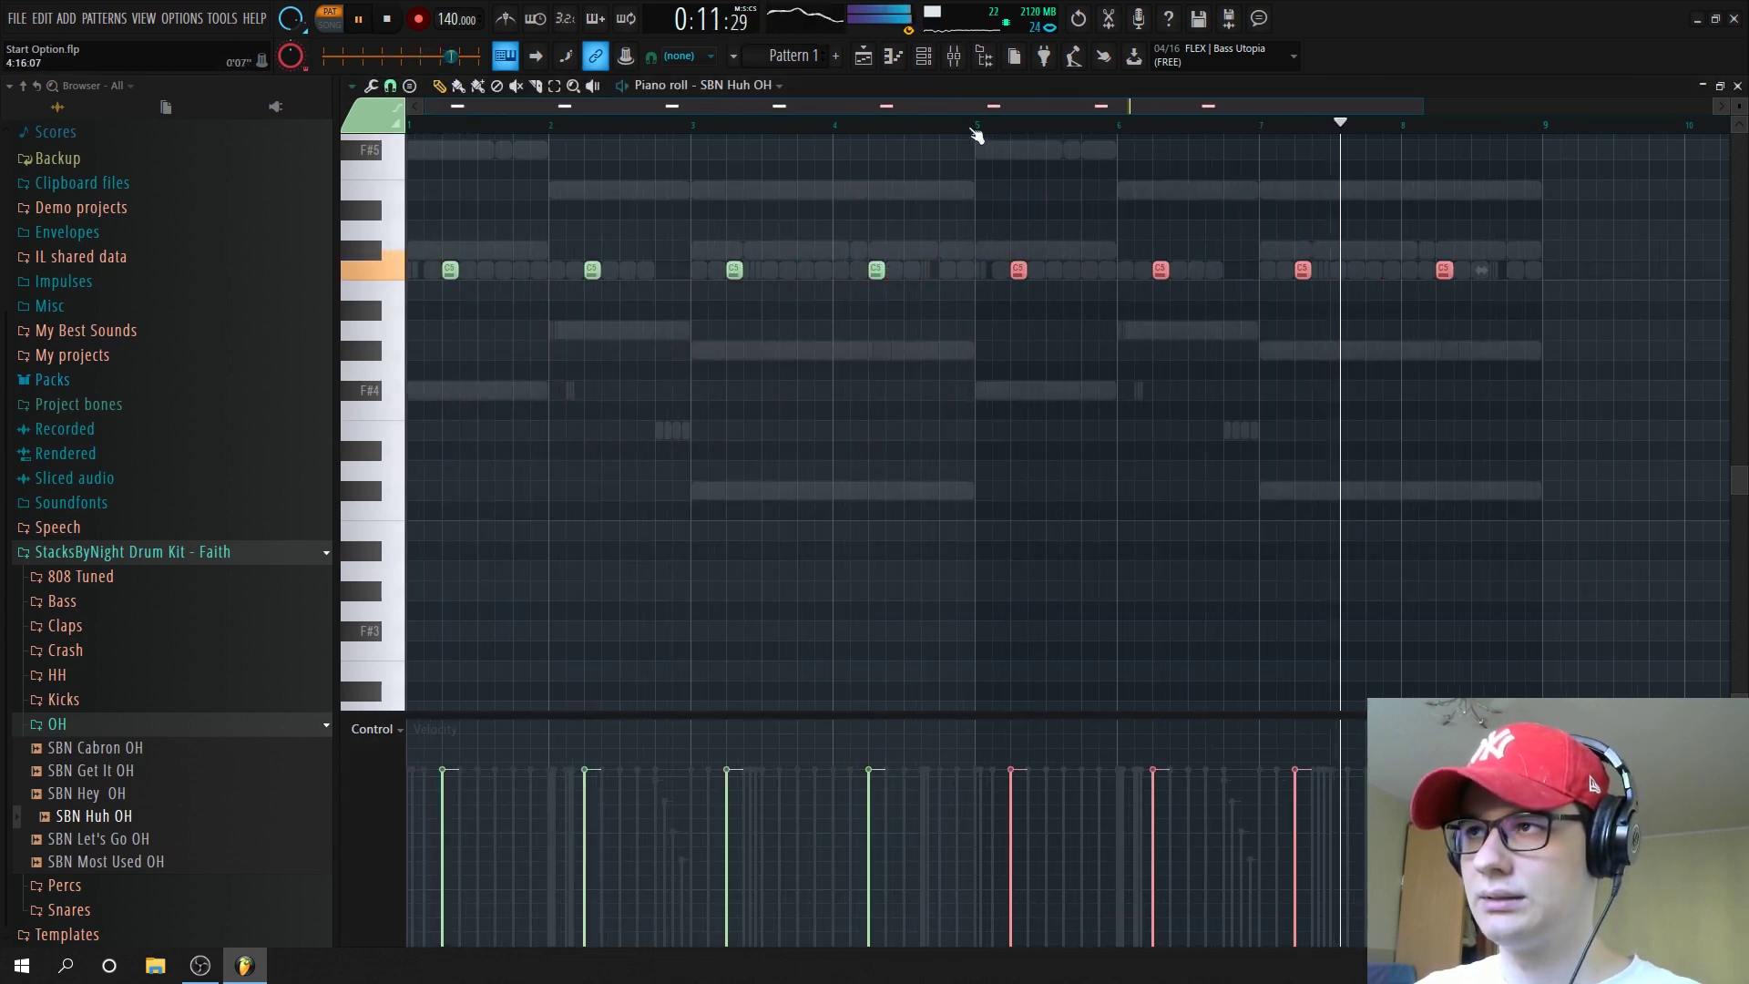
Slightly lower mixer insert 7's volume and stop playback
key("F9")
left_click_drag(627, 412, 627, 420)
key("space")
Collapse the OH sample folder and listen to the pattern from the start
left_click(923, 57)
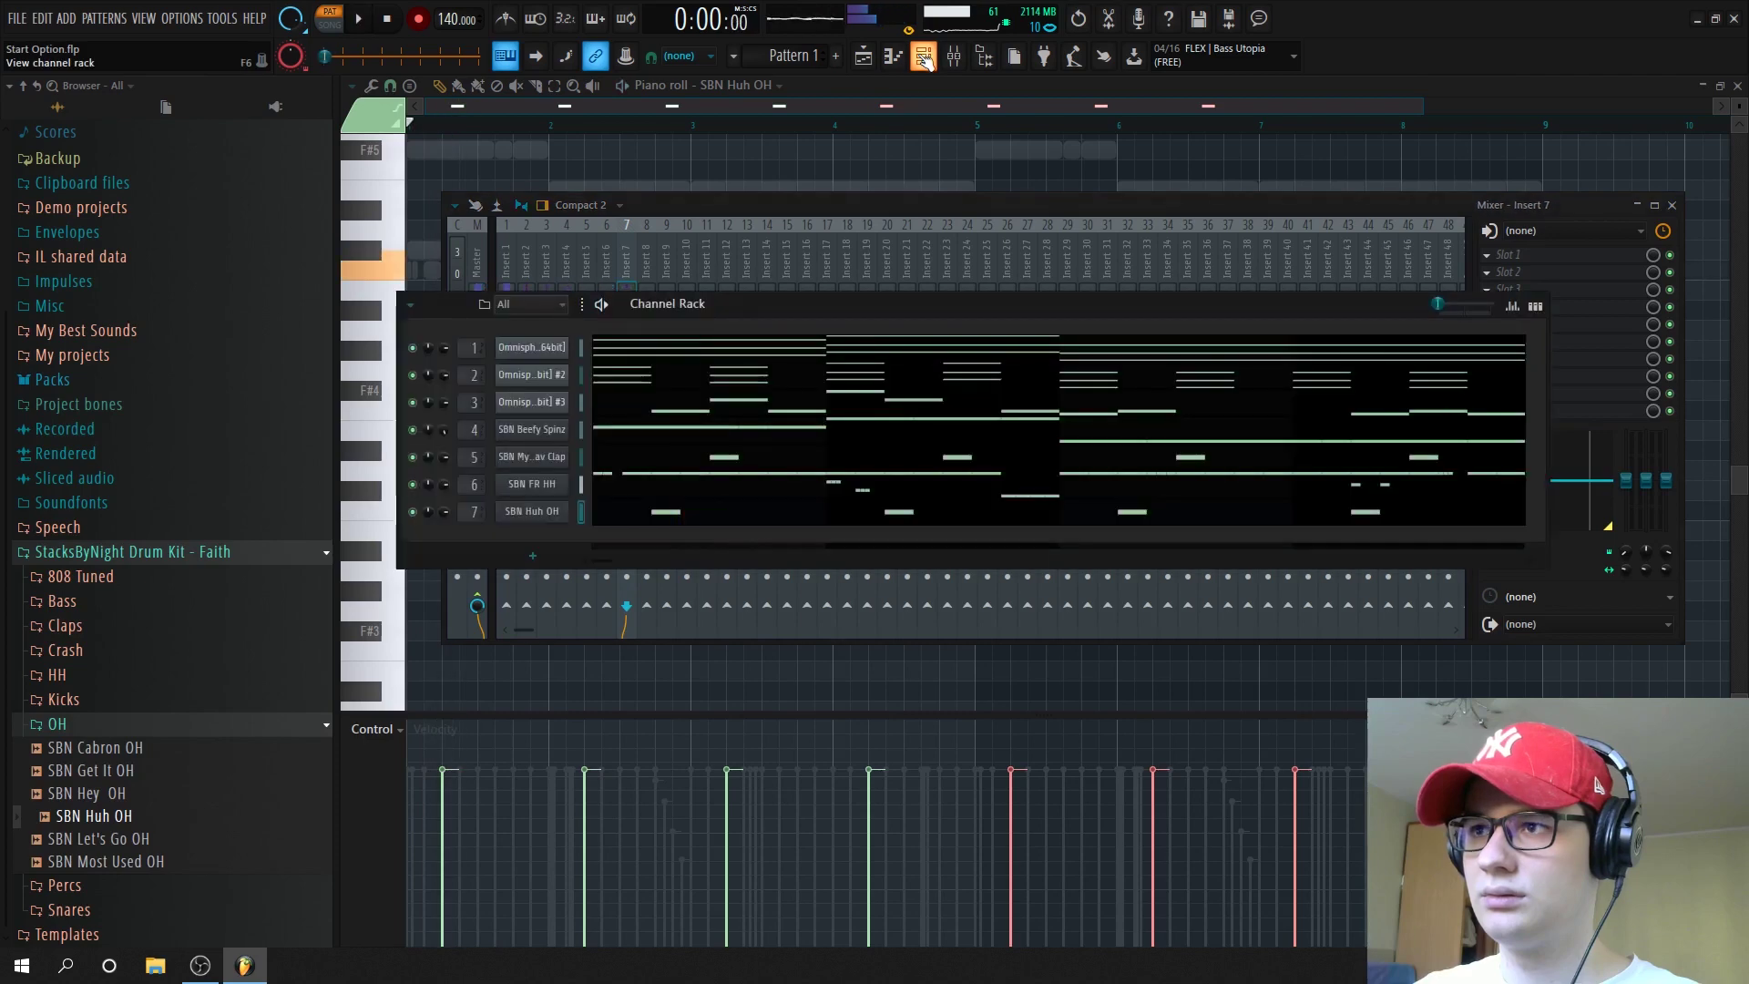
right_click(789, 145)
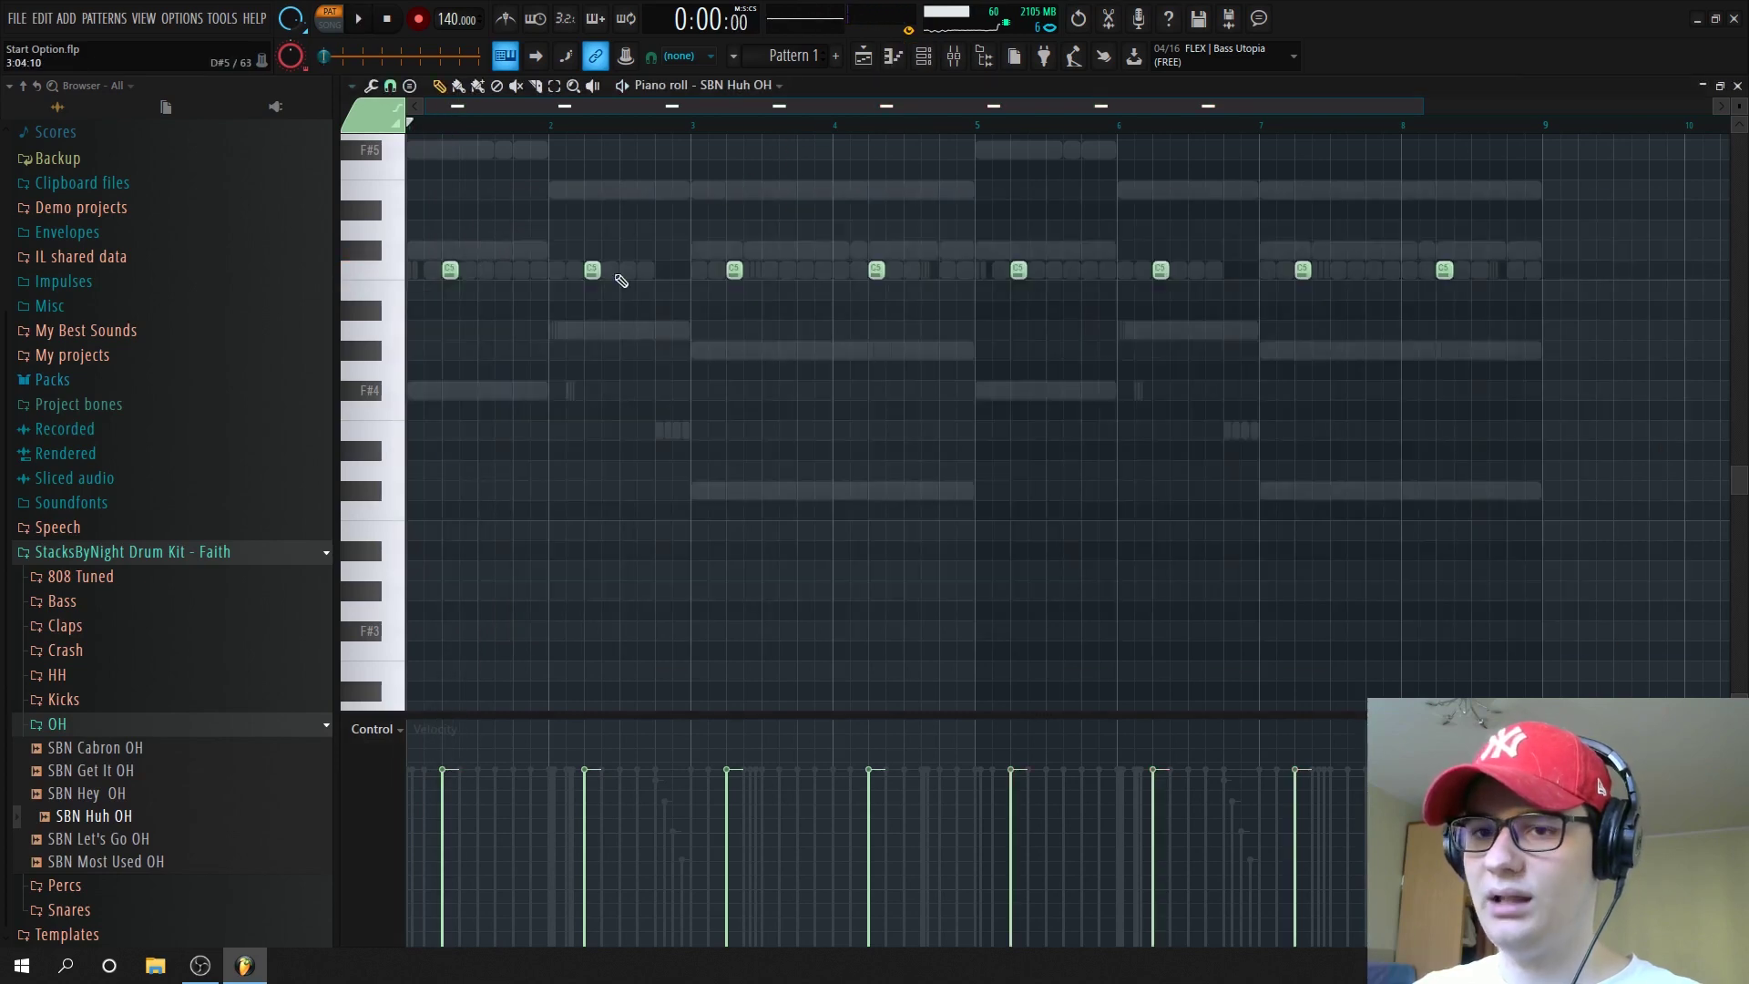
left_click(133, 726)
key("space")
scroll(664, 565, "up", 2)
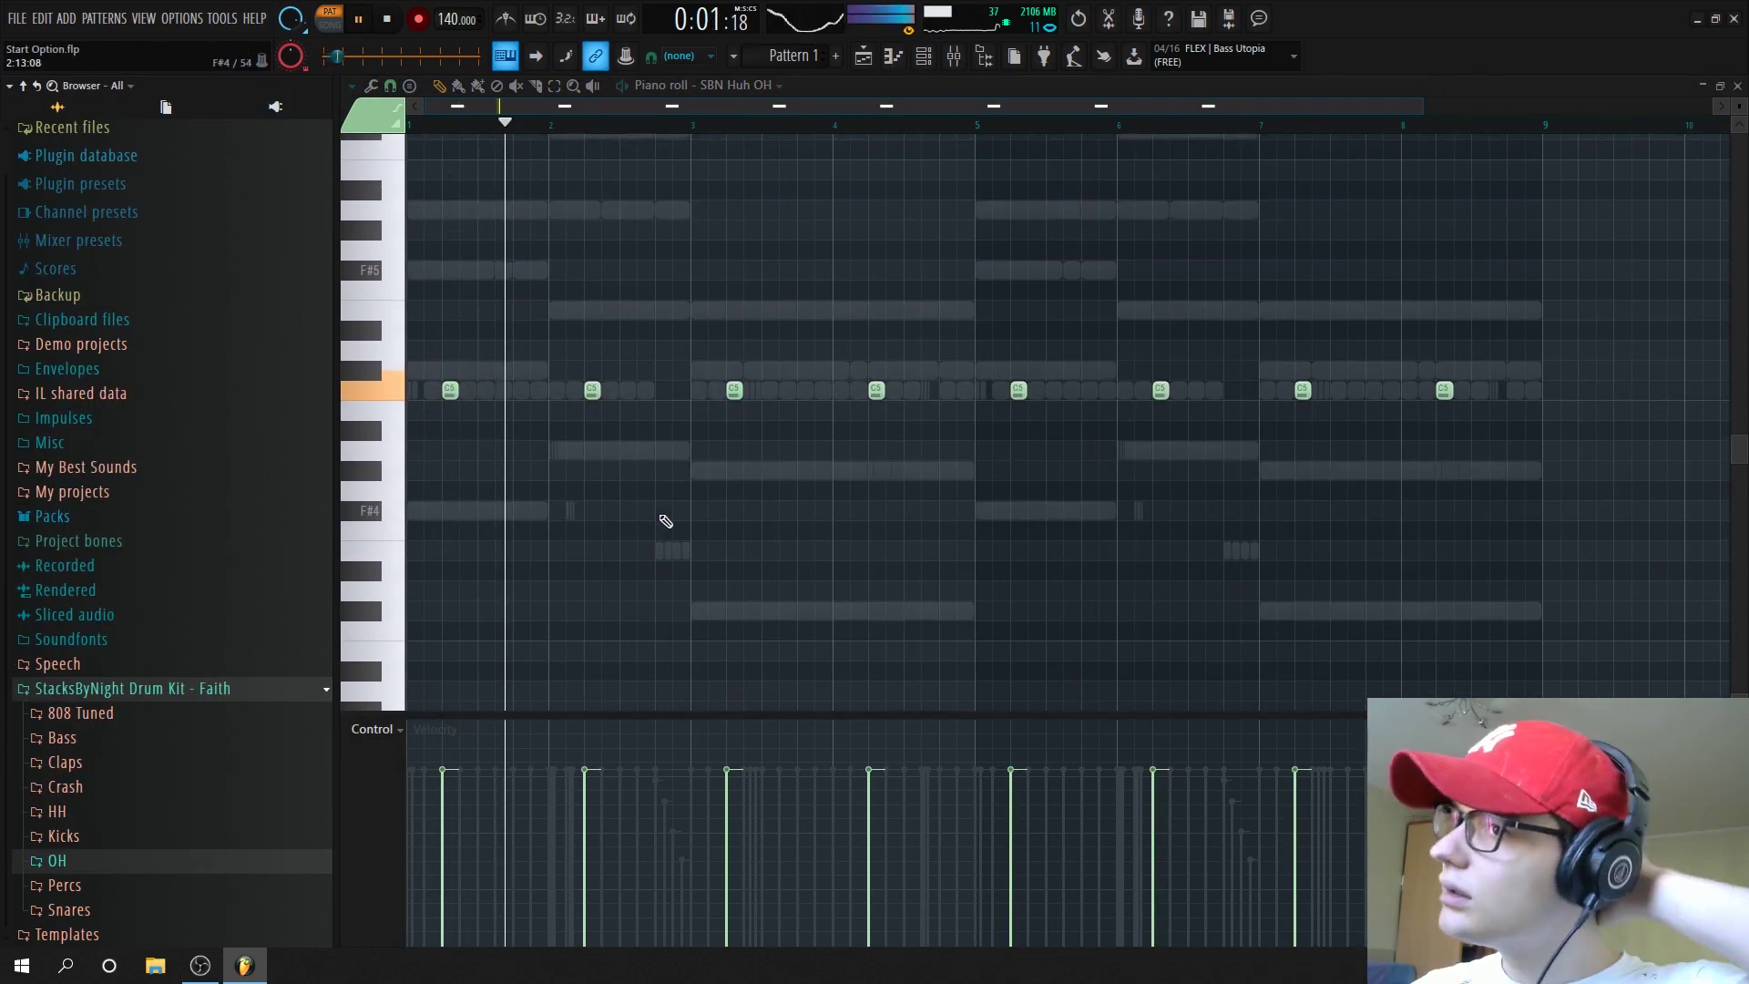
Open the playlist and split Pattern 1 by channel
key("F5")
key("space")
left_click(806, 58)
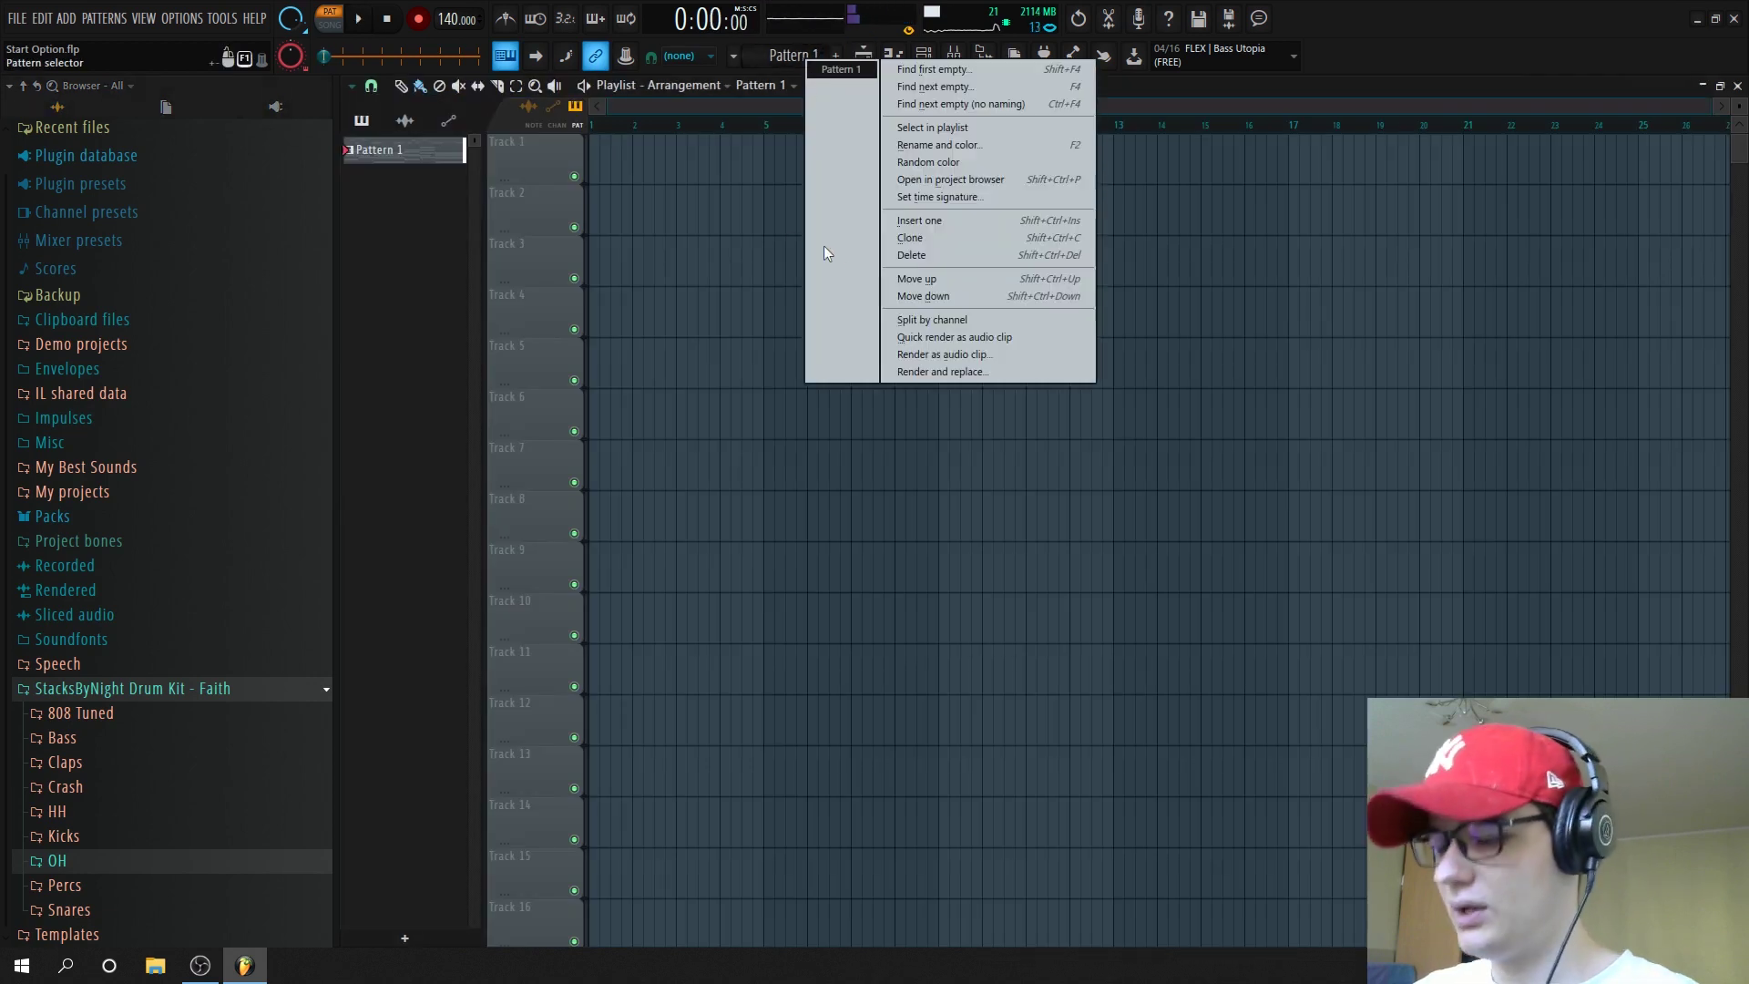
left_click(930, 320)
Place the seven channel patterns in order on playlist tracks 1 to 7, starting at bar 1
left_click_drag(642, 157, 592, 159)
left_click_drag(651, 212, 564, 230)
key("KP_Add")
left_click(623, 264)
key("KP_Add")
left_click(645, 315)
left_click_drag(789, 270, 619, 321)
left_click(661, 372)
left_click_drag(761, 375, 677, 432)
key("KP_Add")
left_click(643, 421)
key("KP_Add")
left_click(632, 475)
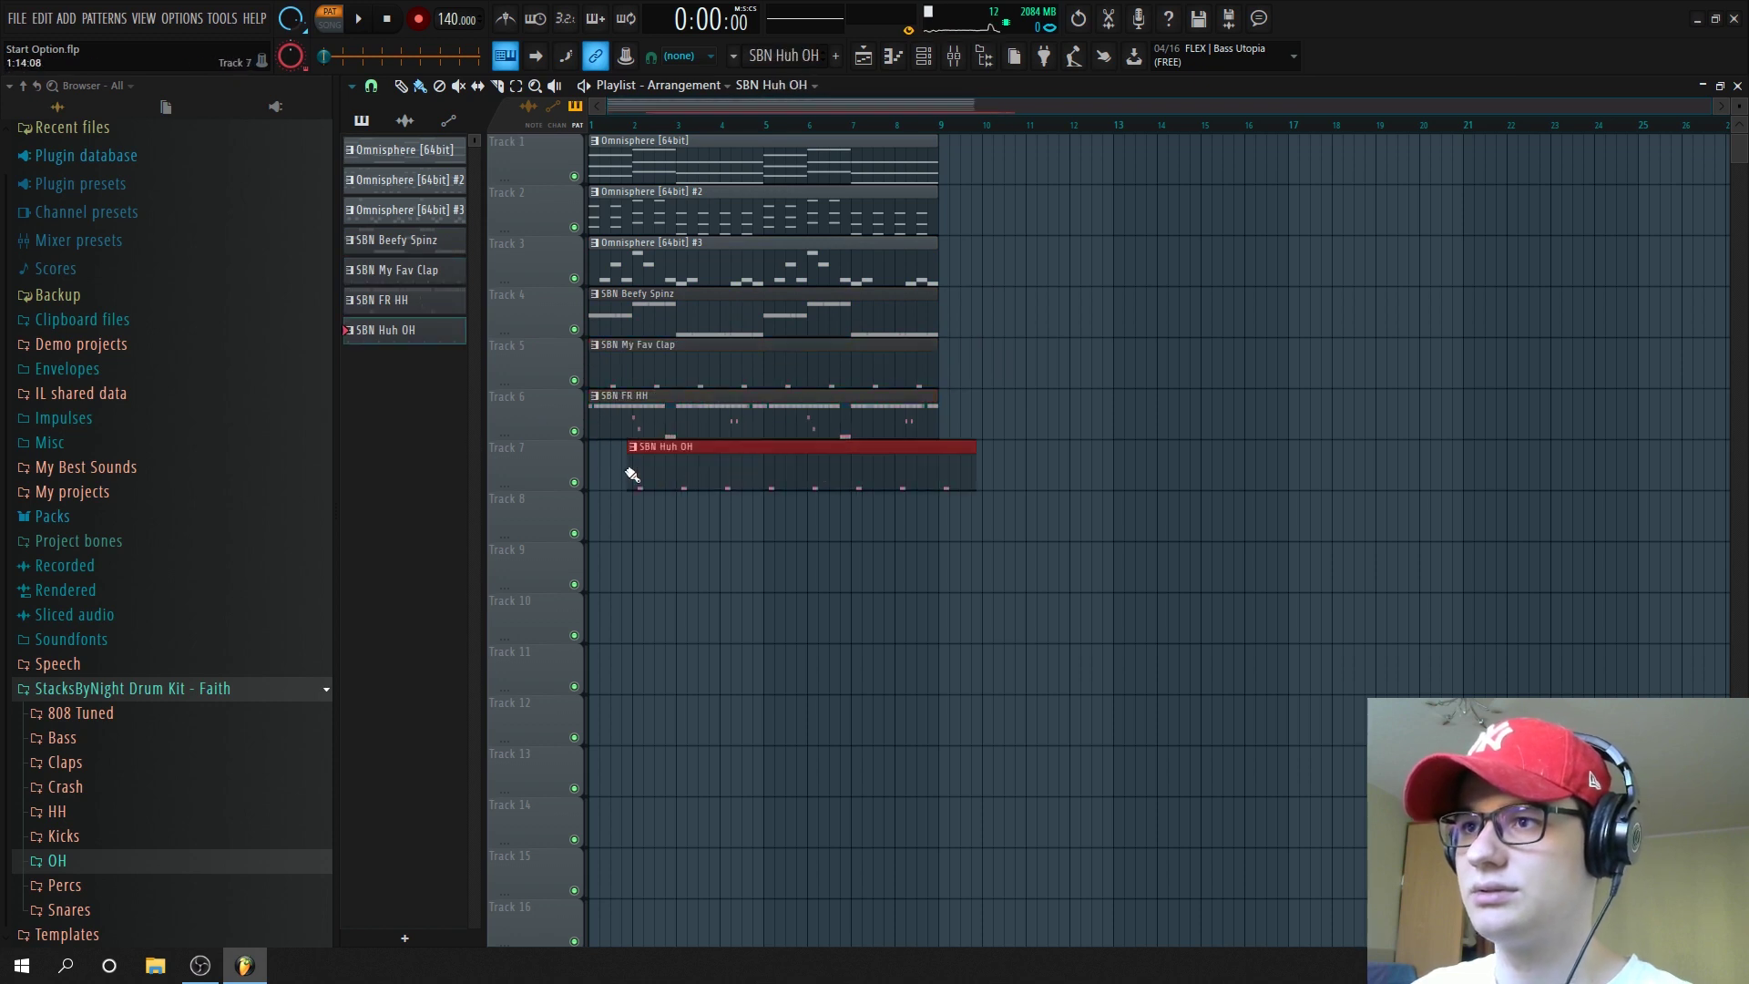
Select all playlist clips and duplicate the eight-bar block four times
key("ctrl+a")
key("ctrl+b")
key("ctrl+b")
key("ctrl+b")
key("ctrl+b")
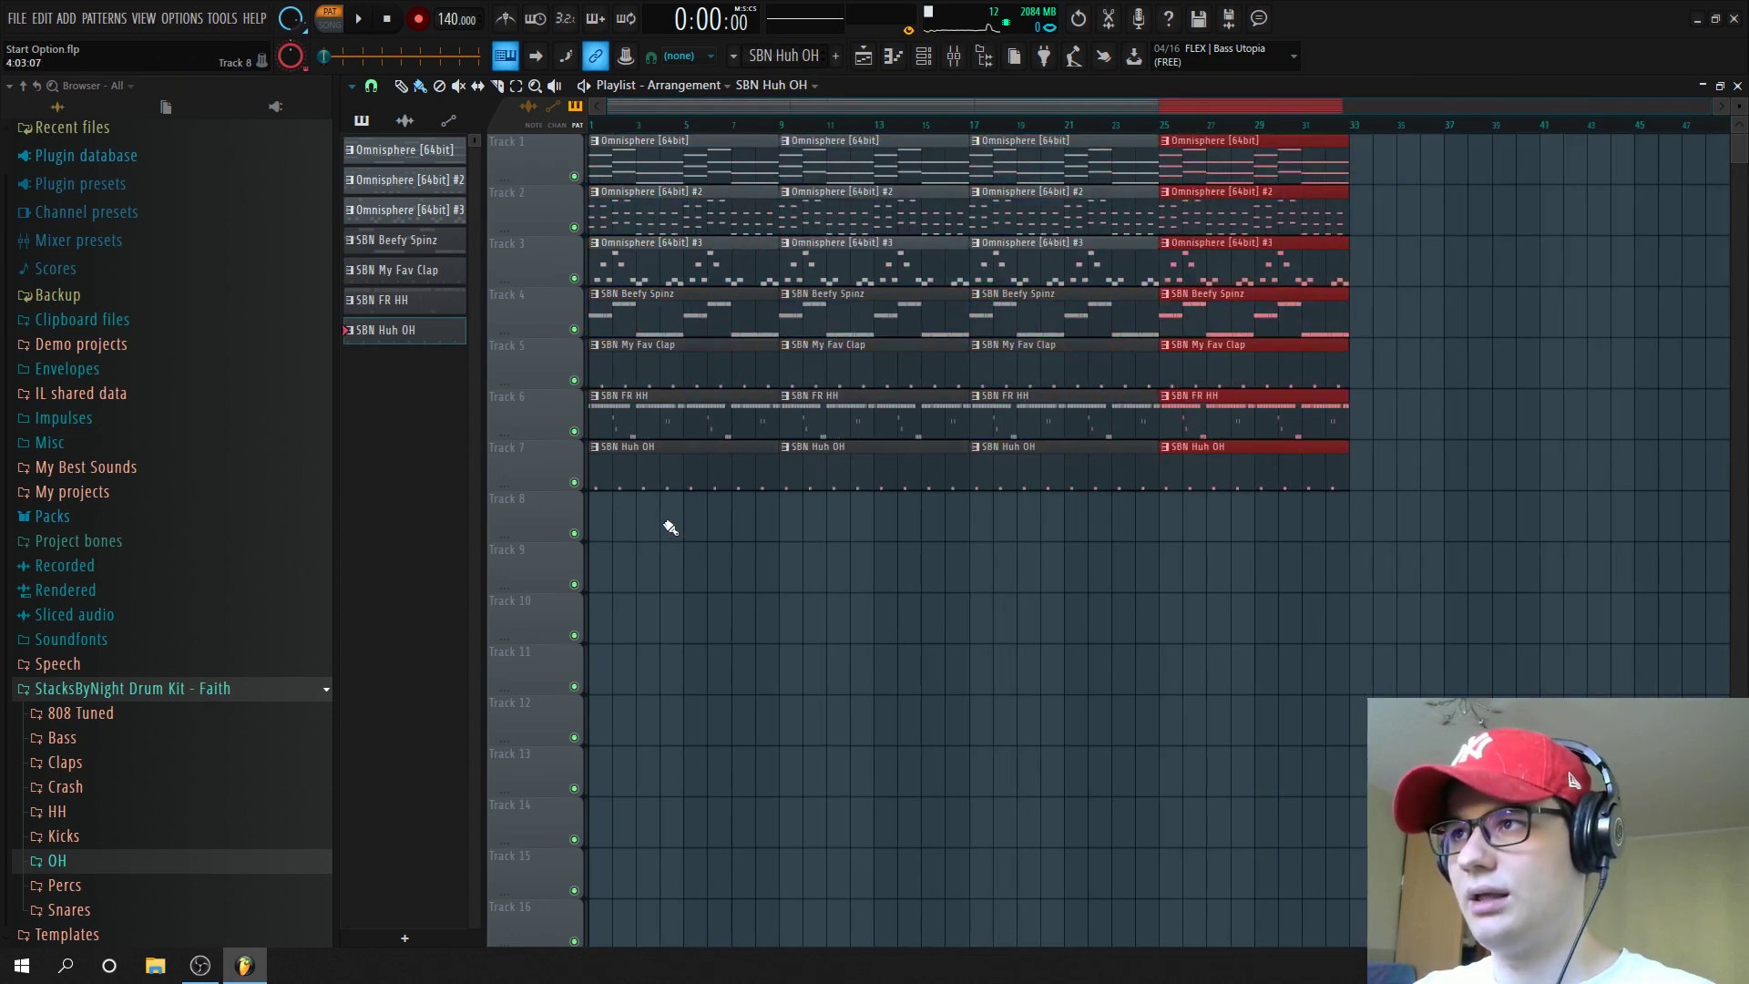
Delete the 808, drum and Omnisphere #3 clips from the first eight bars and switch to song mode
right_click(674, 331)
scroll(648, 671, "down", 1)
scroll(615, 445, "up", 1)
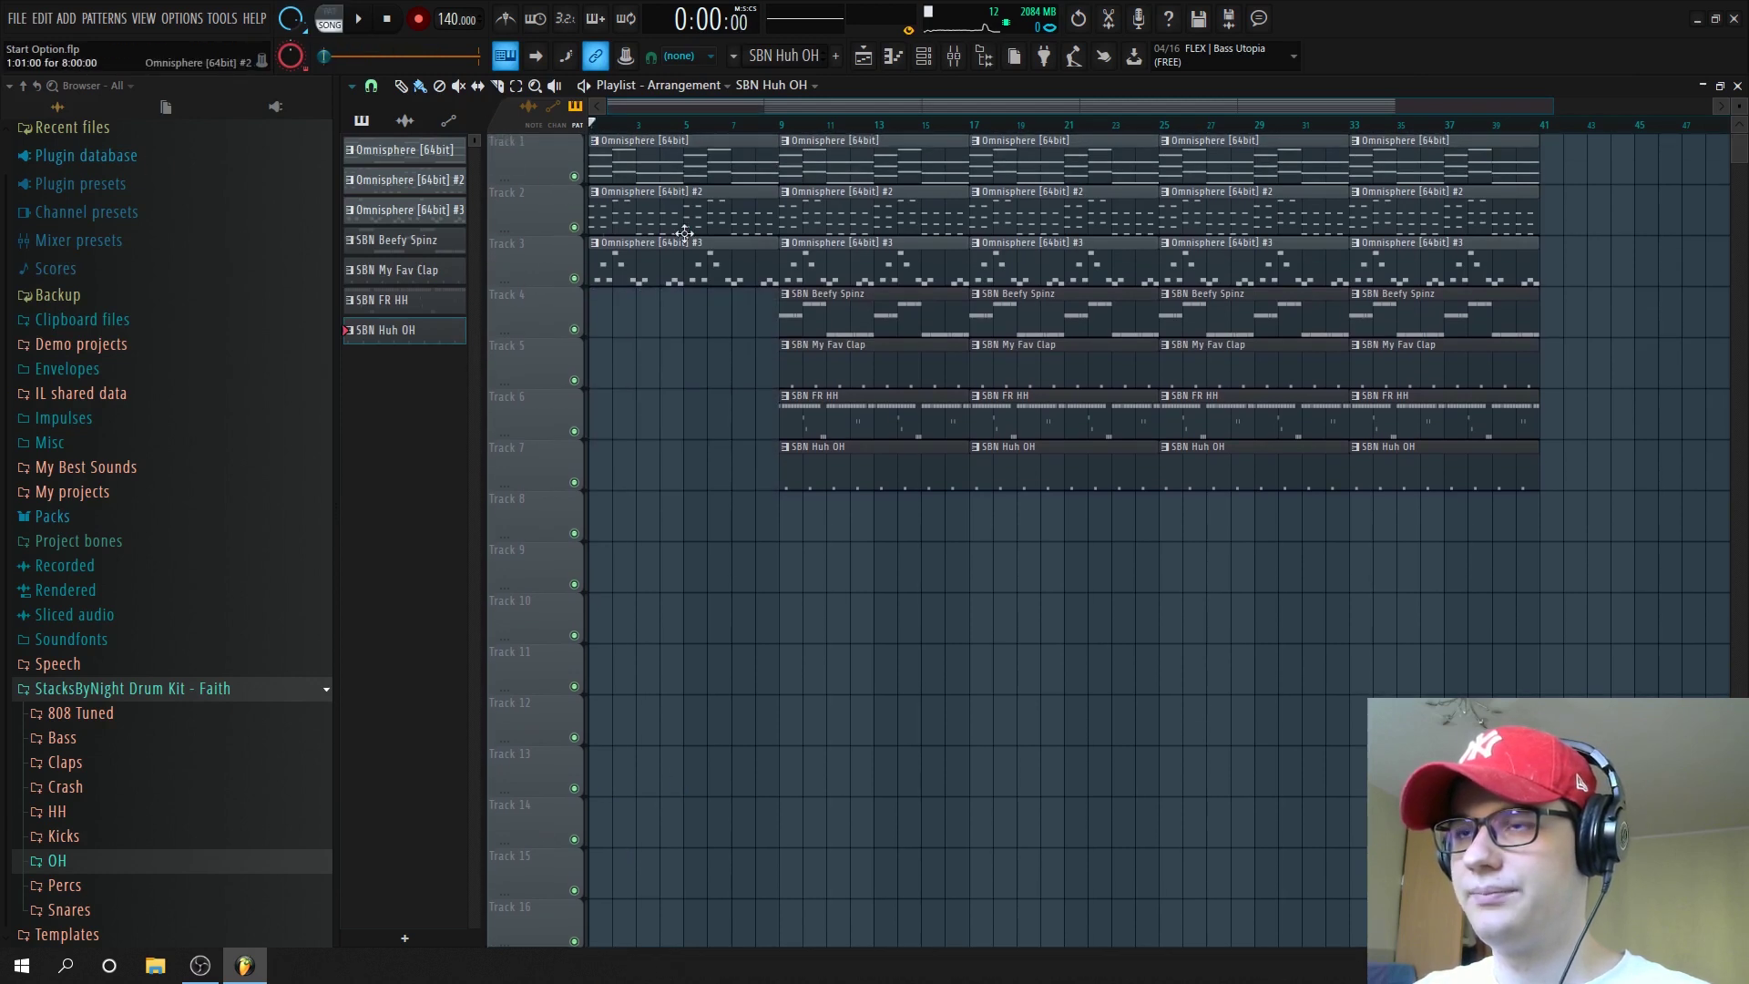
right_click(674, 274)
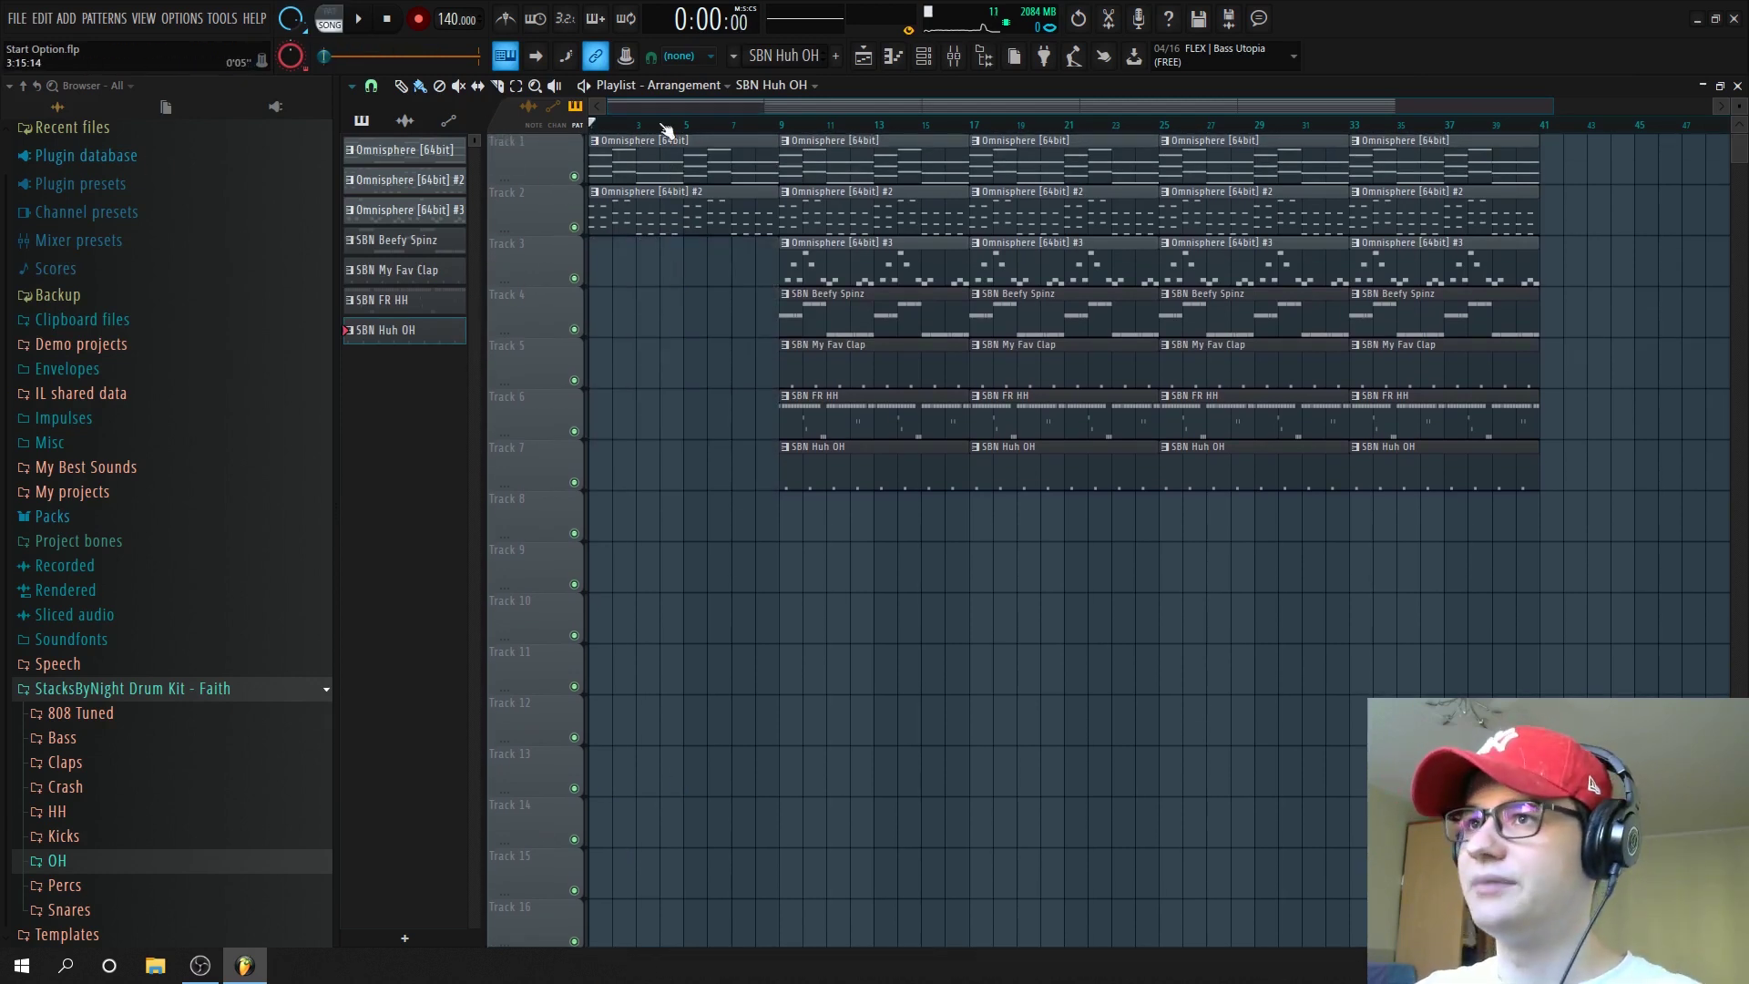
Play the song from around bar 9 while deleting the open hat clip at bar 9 and the Omnisphere #3 clip at bar 25
left_click(768, 124)
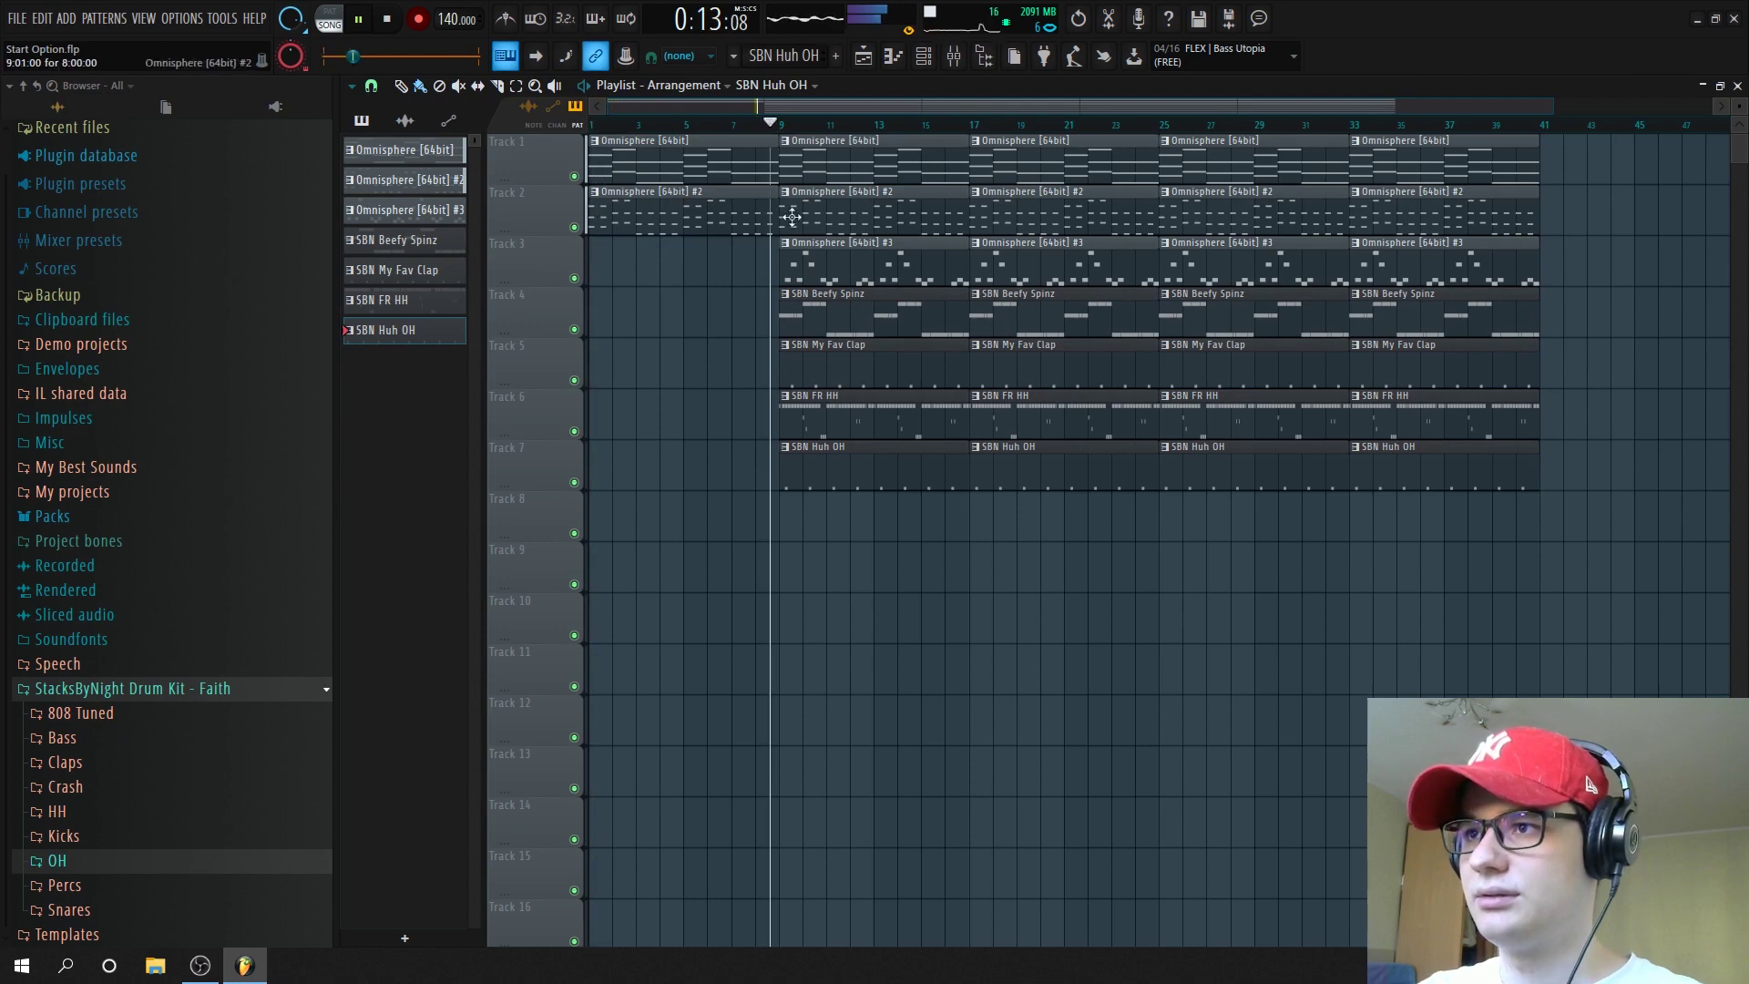
right_click(829, 473)
scroll(1025, 158, "up", 2)
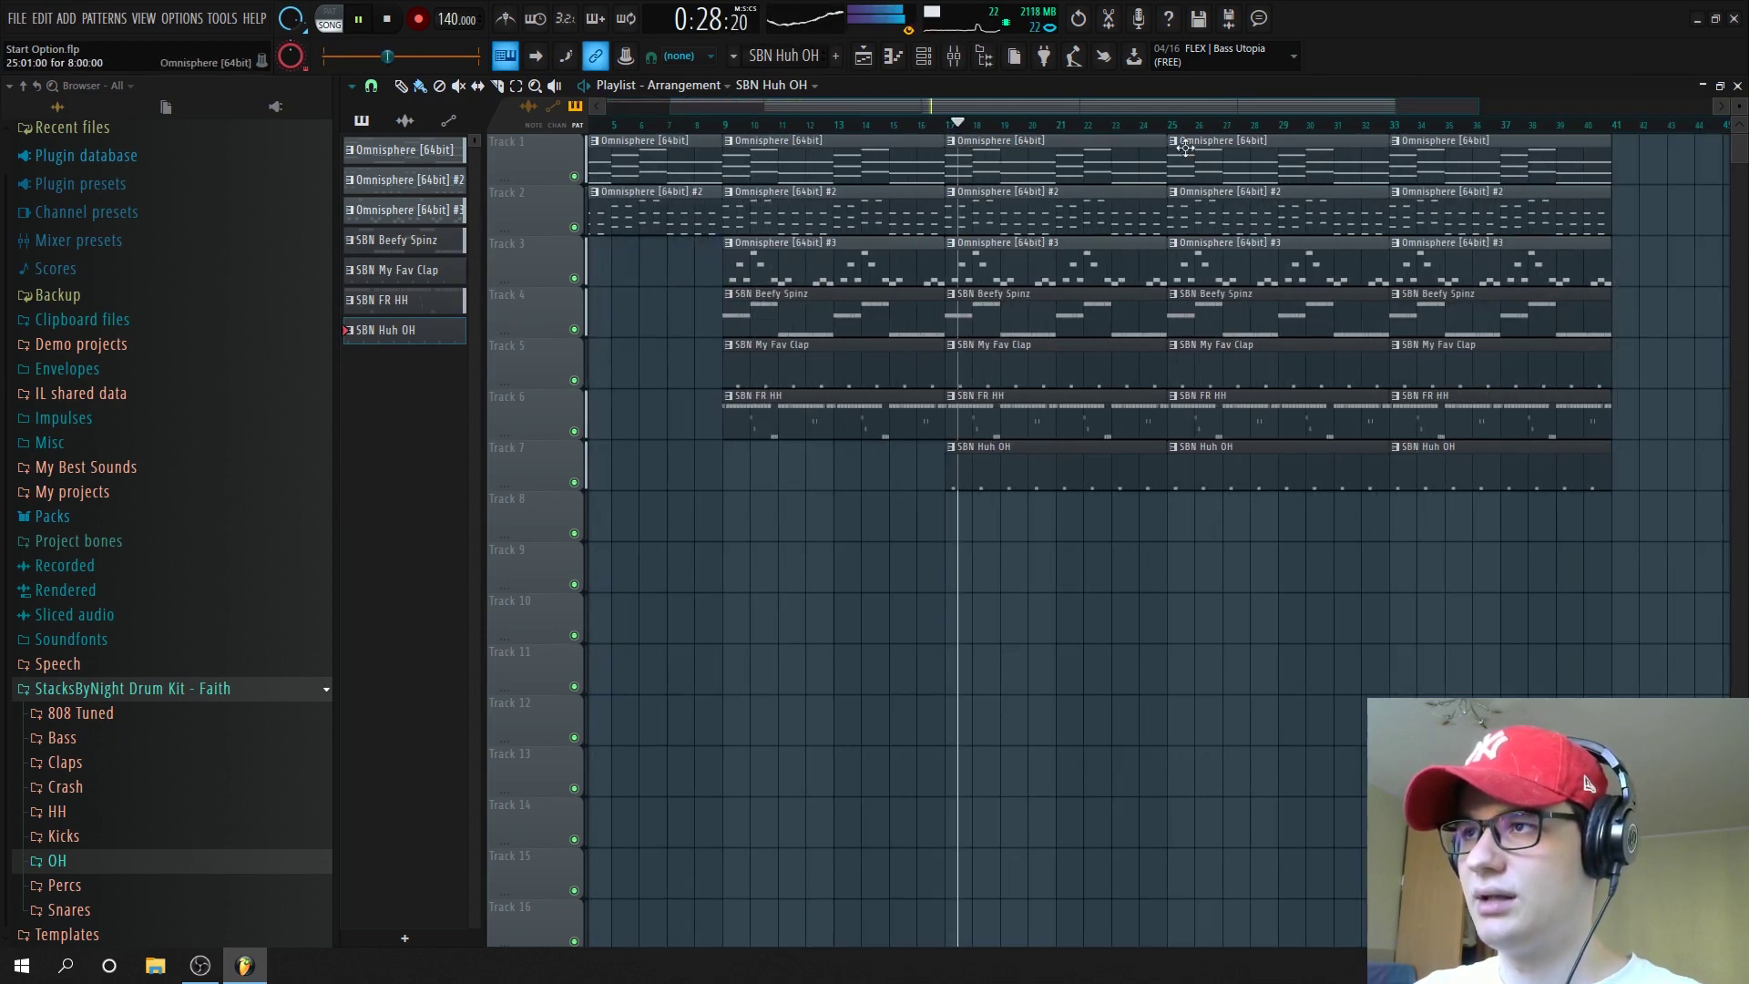
right_click(1267, 261)
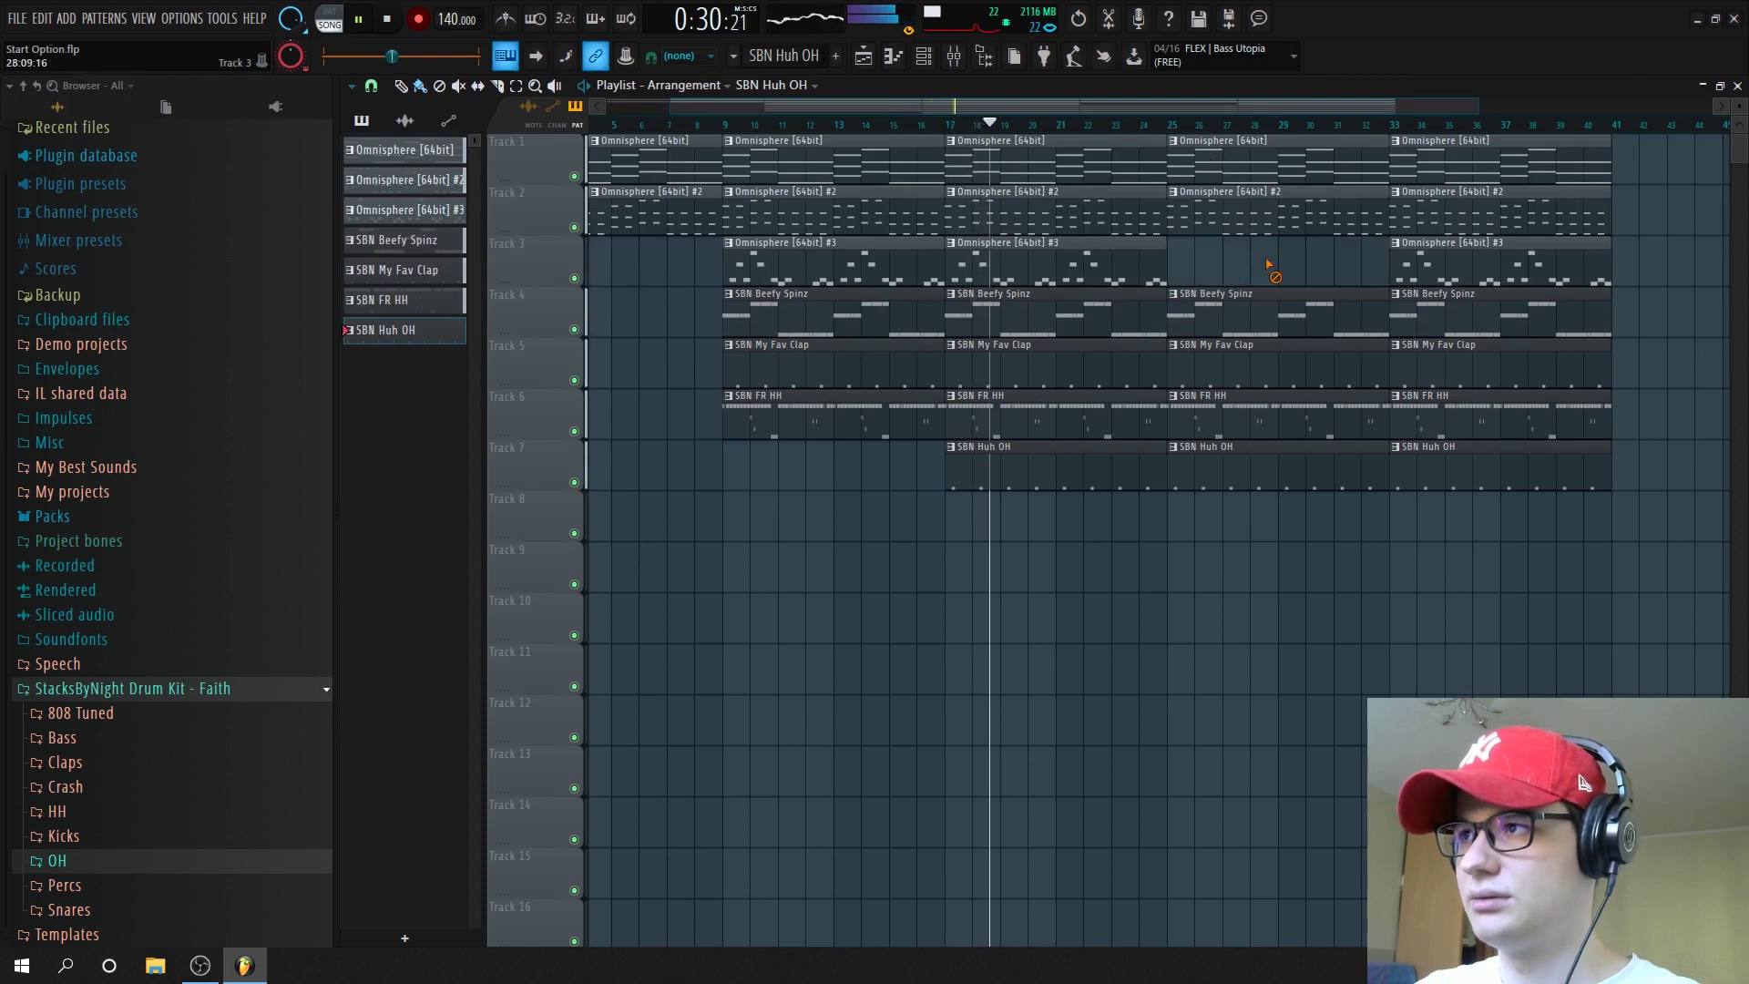
Duplicate the last eight-bar block to bar 41 and delete the open hat clip at bar 25
left_click_drag(1624, 137, 1278, 588)
key("ctrl+b")
left_click(1276, 590, "ctrl")
right_click(1078, 464)
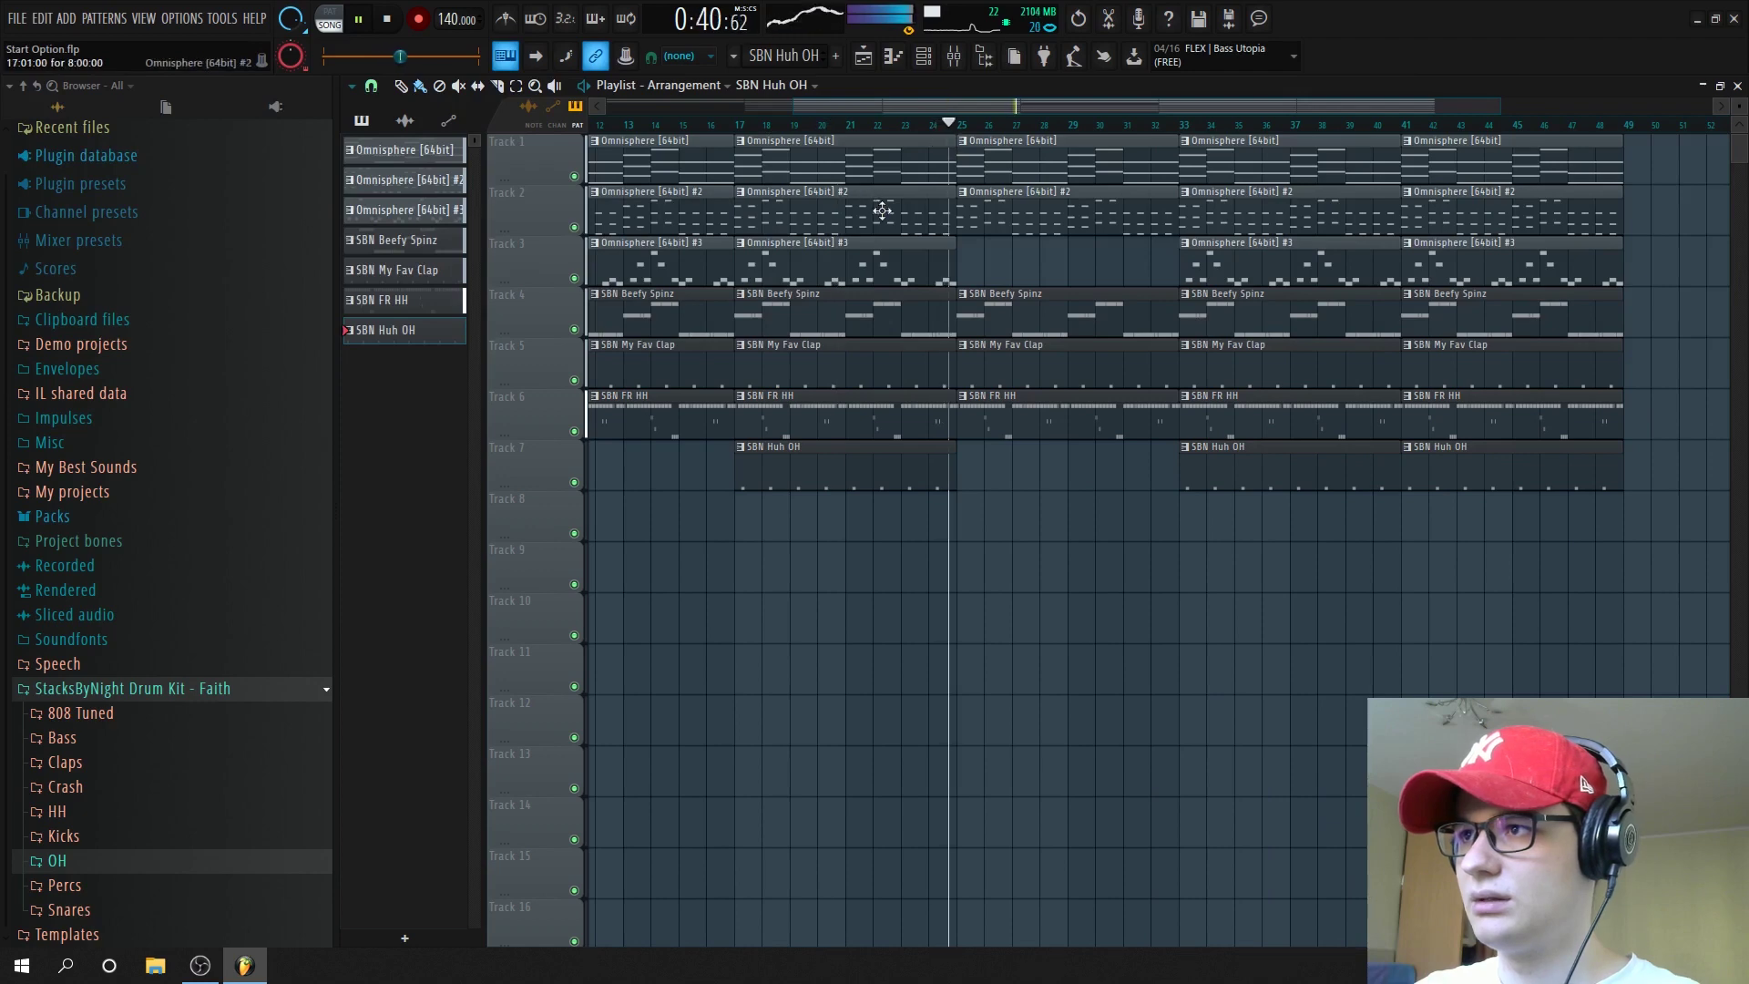
Trim the start of the 808, clap and hi-hat clips at bar 25 so they begin at bar 27
scroll(1035, 388, "up", 4)
left_click_drag(1002, 448, 987, 310)
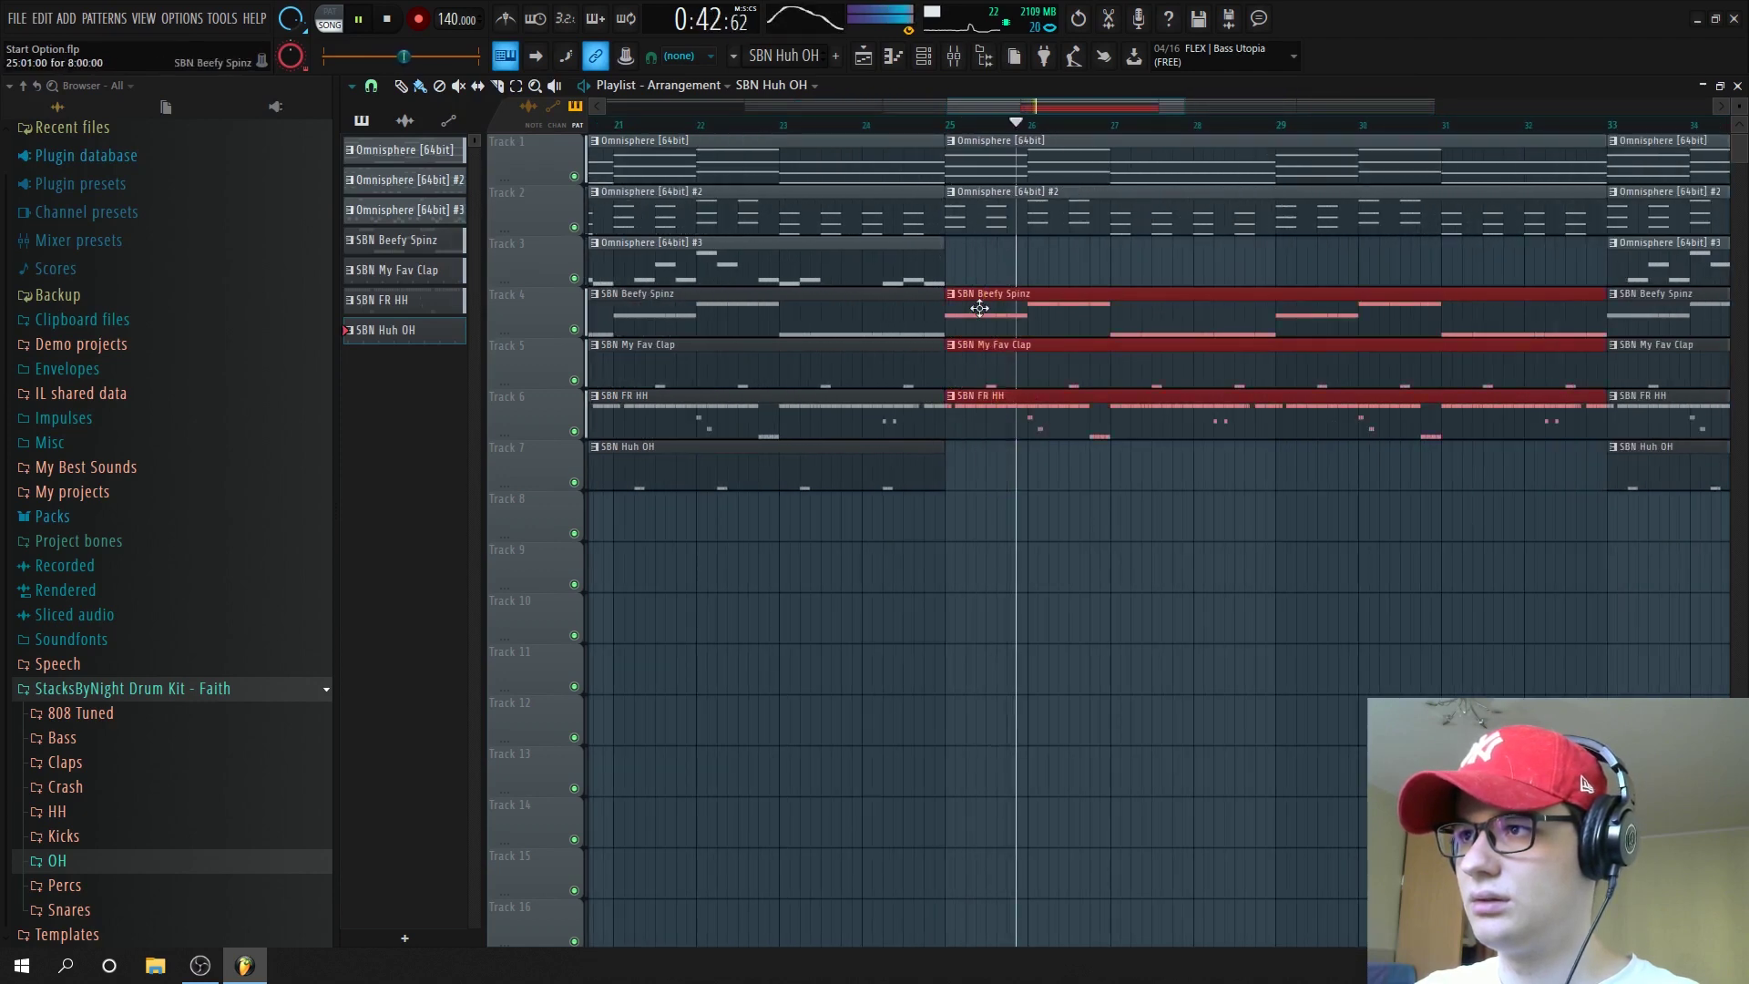
scroll(957, 307, "up", 2)
key("space")
left_click_drag(1008, 238, 1014, 483)
left_click_drag(961, 325, 1274, 325)
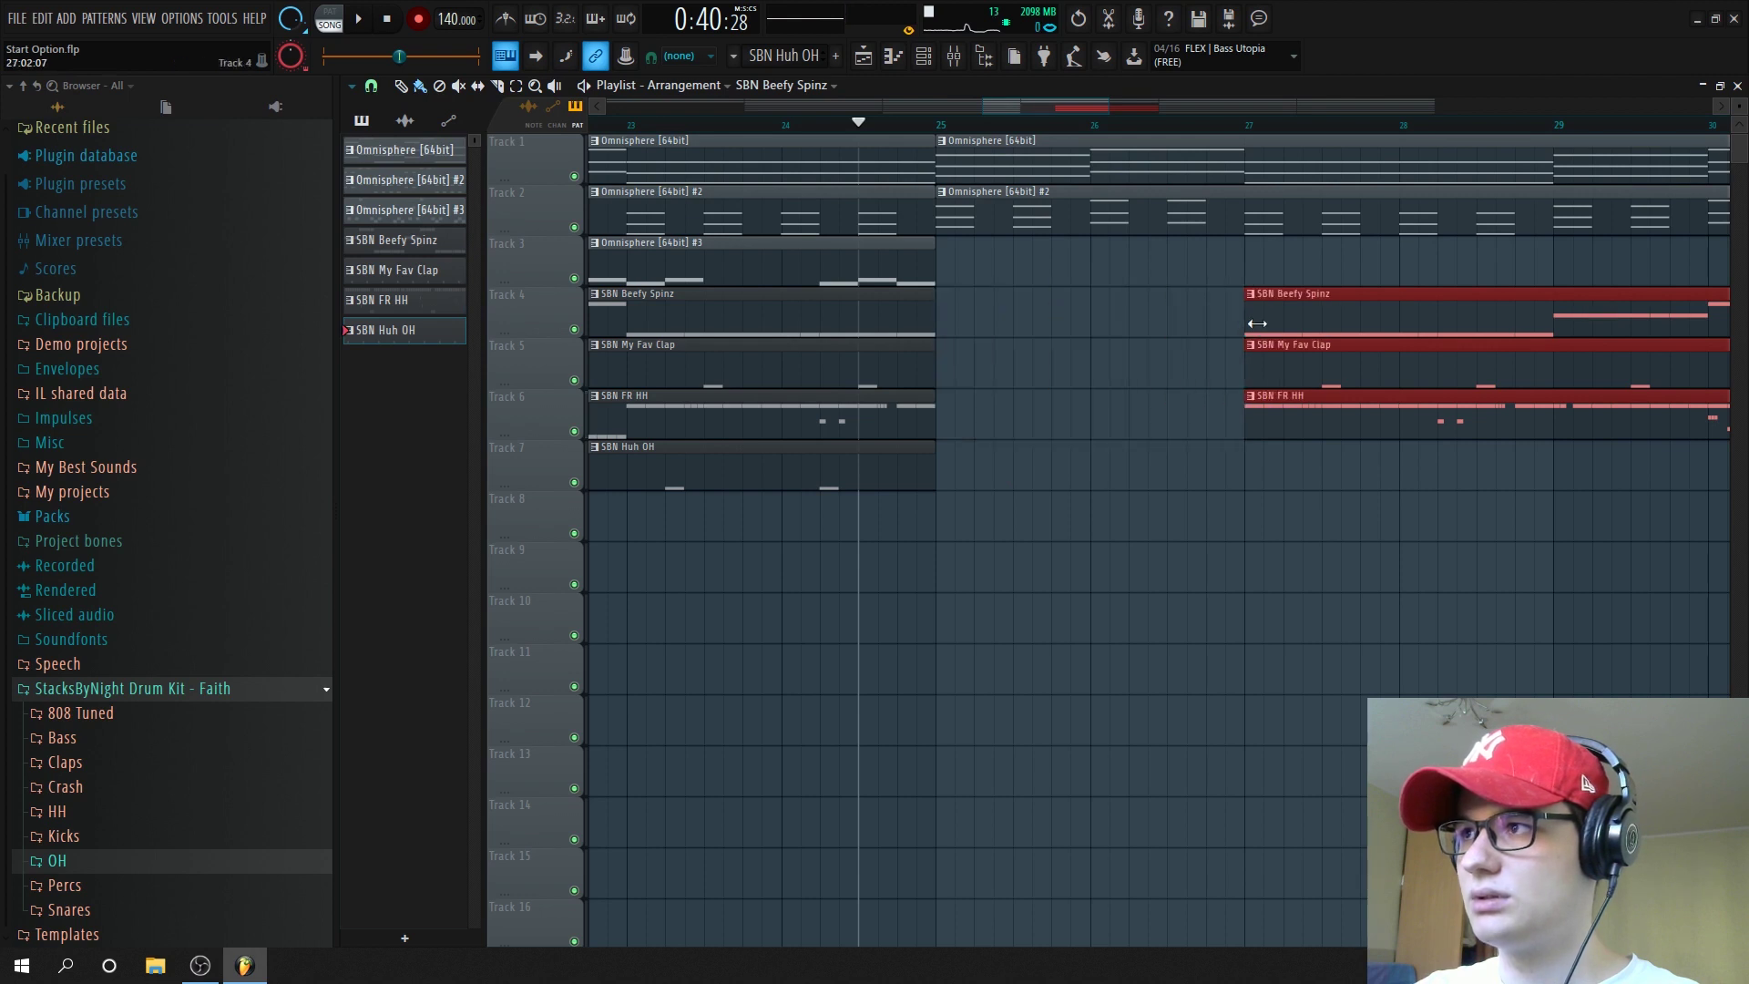
scroll(1136, 410, "down", 2)
key("space")
left_click(1138, 424)
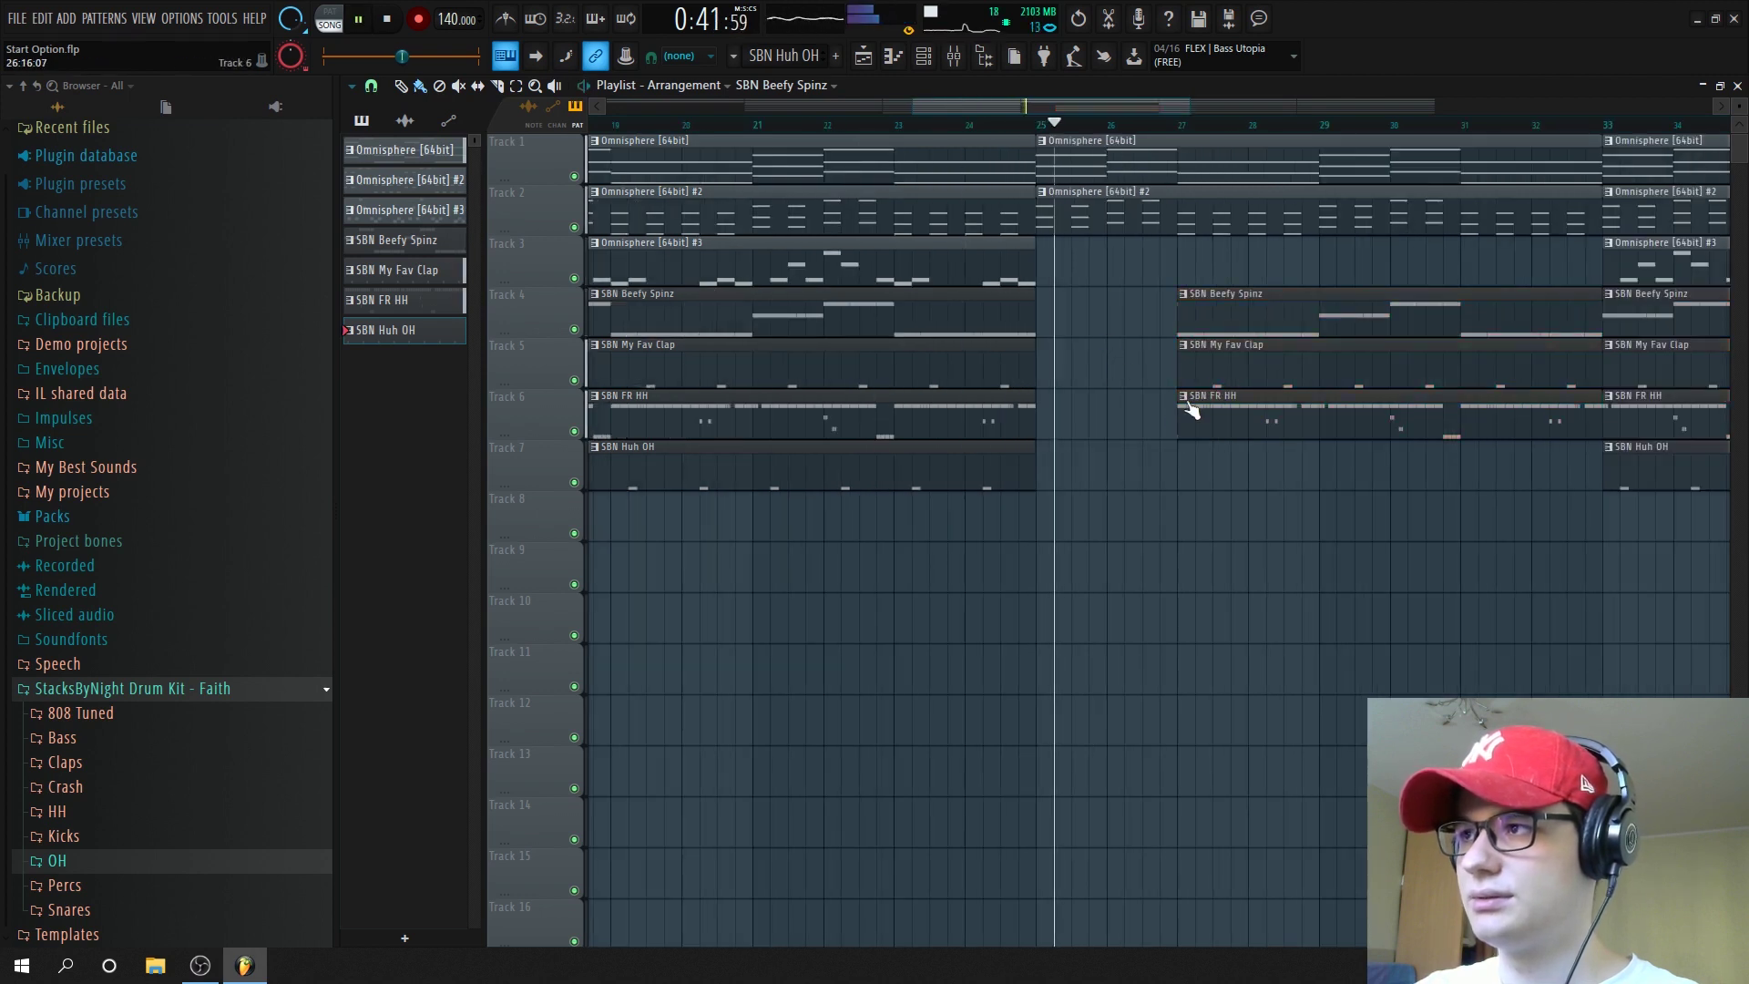
Delete the Omnisphere #3 clips at bars 33 and 41 and the Omnisphere #2 clip at bar 25
scroll(1225, 390, "down", 4)
right_click(1484, 265)
scroll(1449, 285, "down", 1)
scroll(1446, 287, "down", 1)
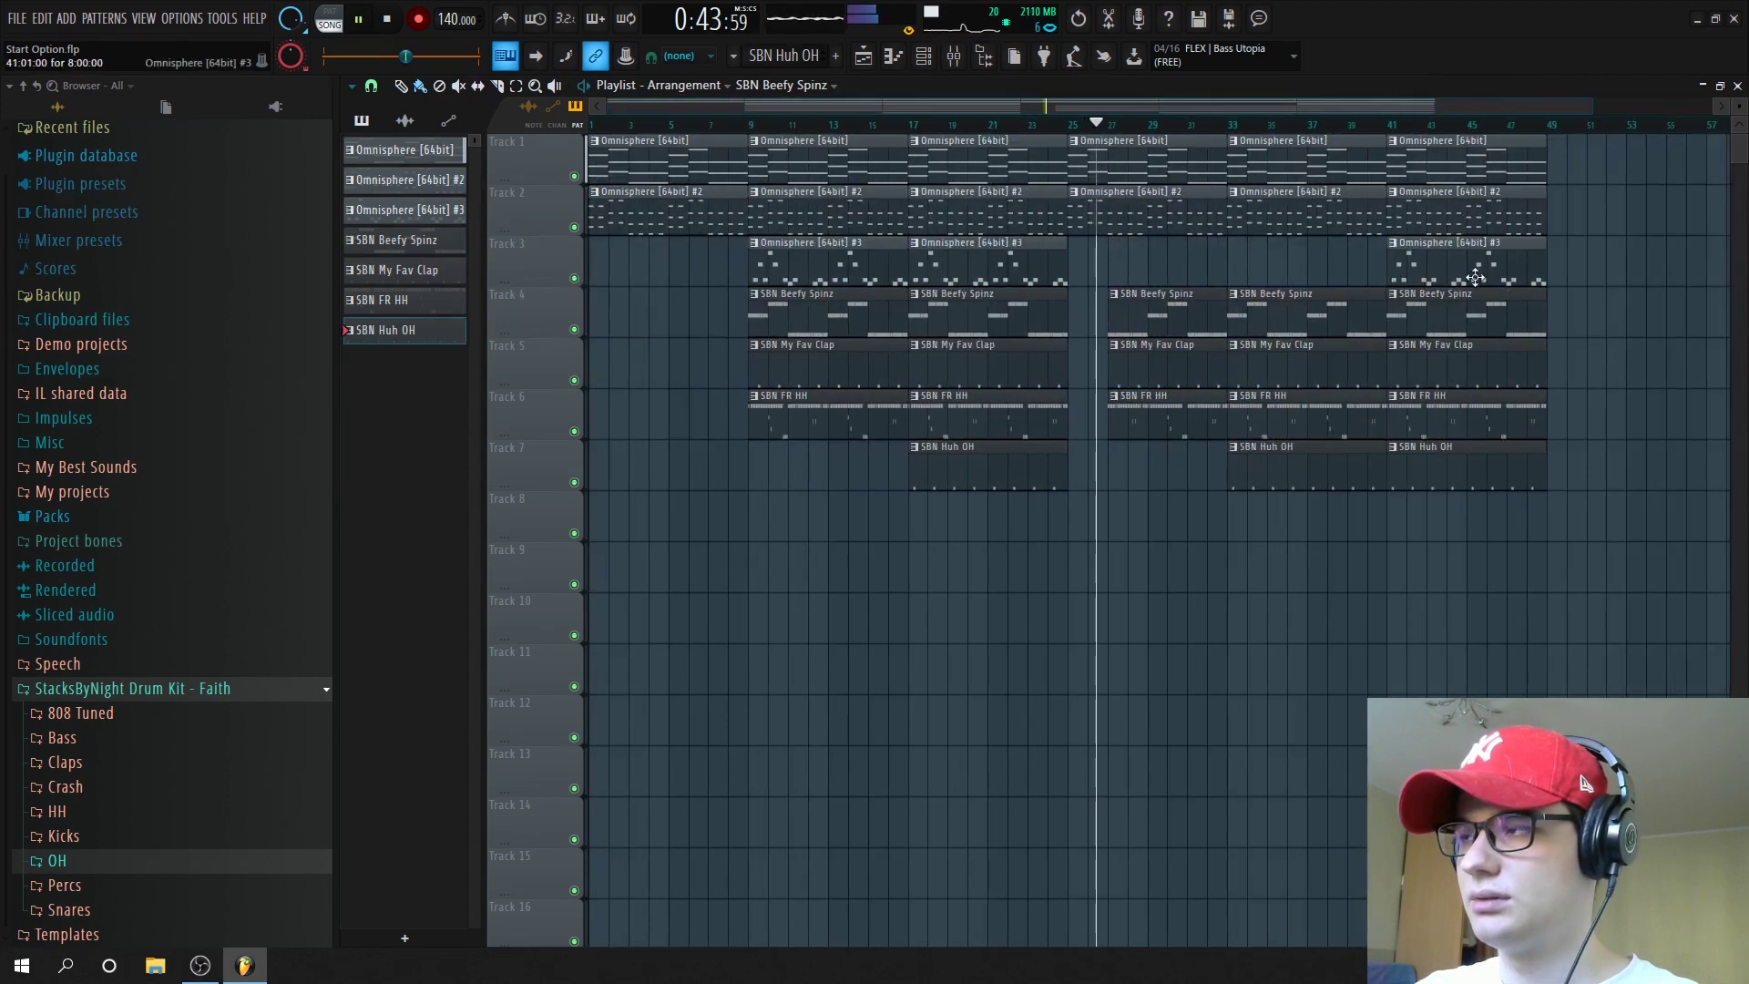
right_click(1426, 274)
right_click(1123, 222)
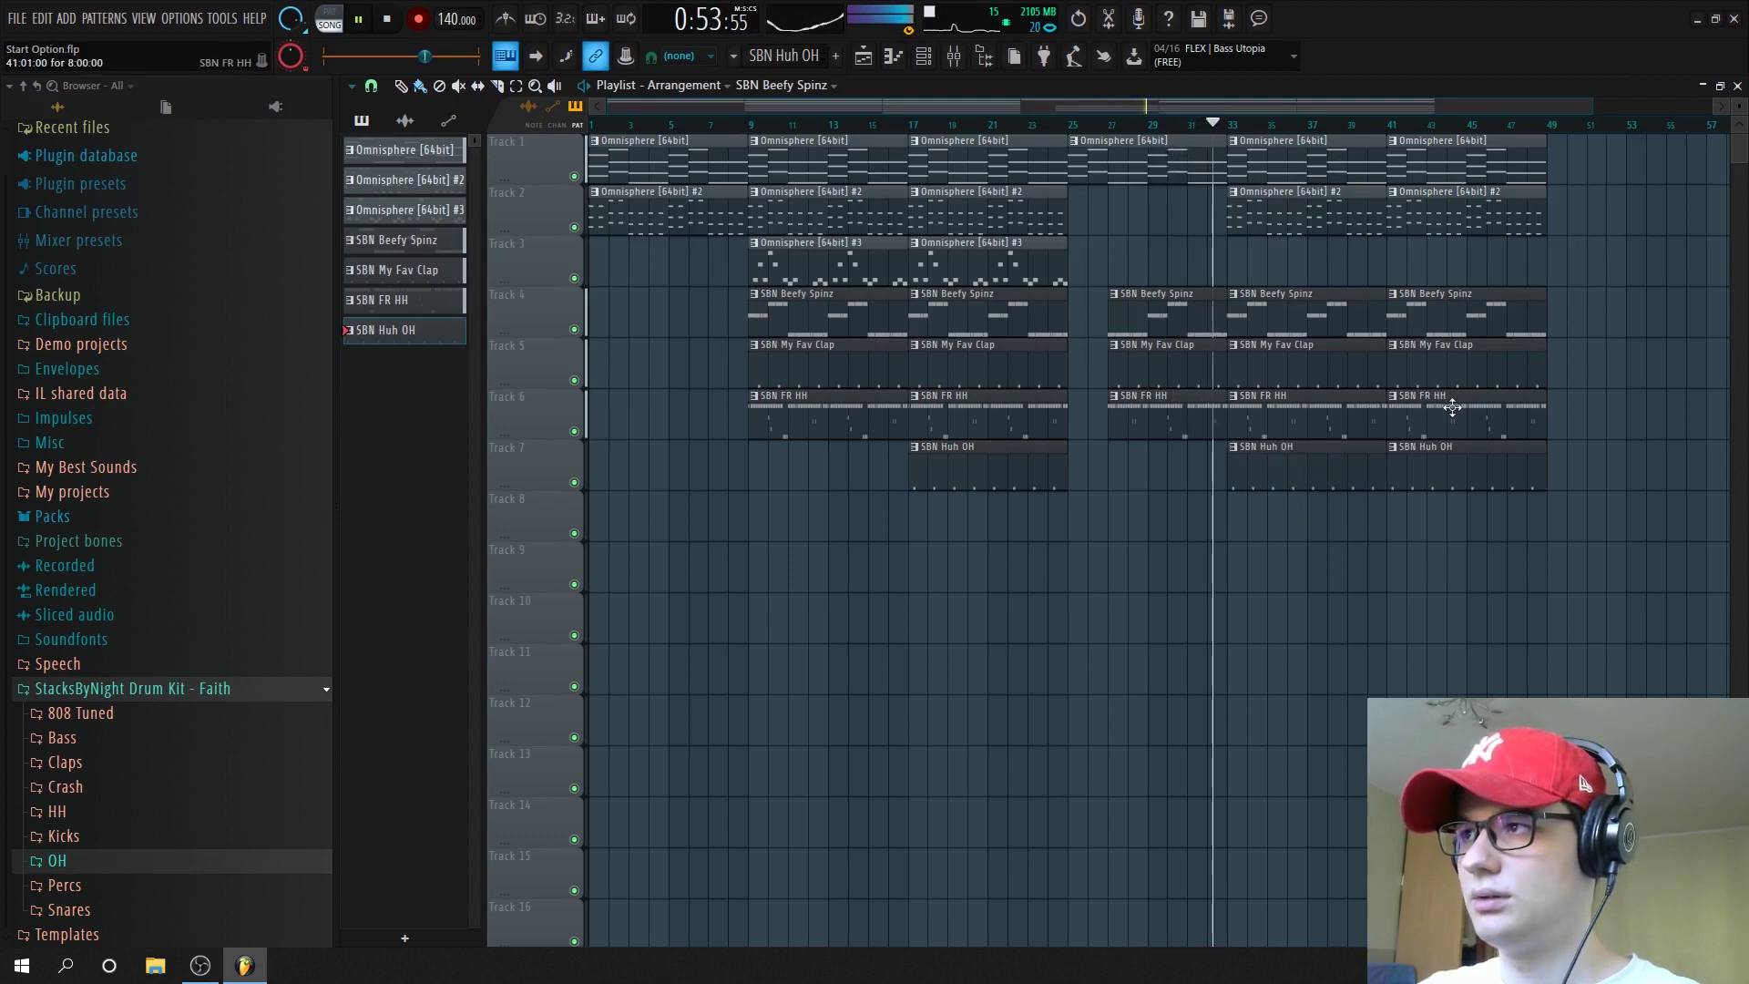
Shorten the ends of the clap, hi-hat and open hat clips that start at bar 41 by about one bar
scroll(1483, 320, "down", 2)
scroll(1450, 318, "up", 6)
left_click_drag(1451, 358, 1407, 460)
scroll(1411, 437, "up", 1)
left_click_drag(1442, 351, 1301, 369)
Select all clips from bar 9 to bar 49, duplicate the section twice and clear the selection
scroll(1466, 200, "down", 5)
left_click_drag(1480, 171, 791, 514)
key("ctrl+b")
key("ctrl+b")
scroll(789, 483, "down", 3)
key("ctrl+d")
Delete all clips after bar 105 to end the arrangement there and stop playback
left_click_drag(1609, 219, 1468, 494)
left_click_drag(1620, 159, 1425, 598)
key("Delete")
scroll(1273, 690, "up", 1)
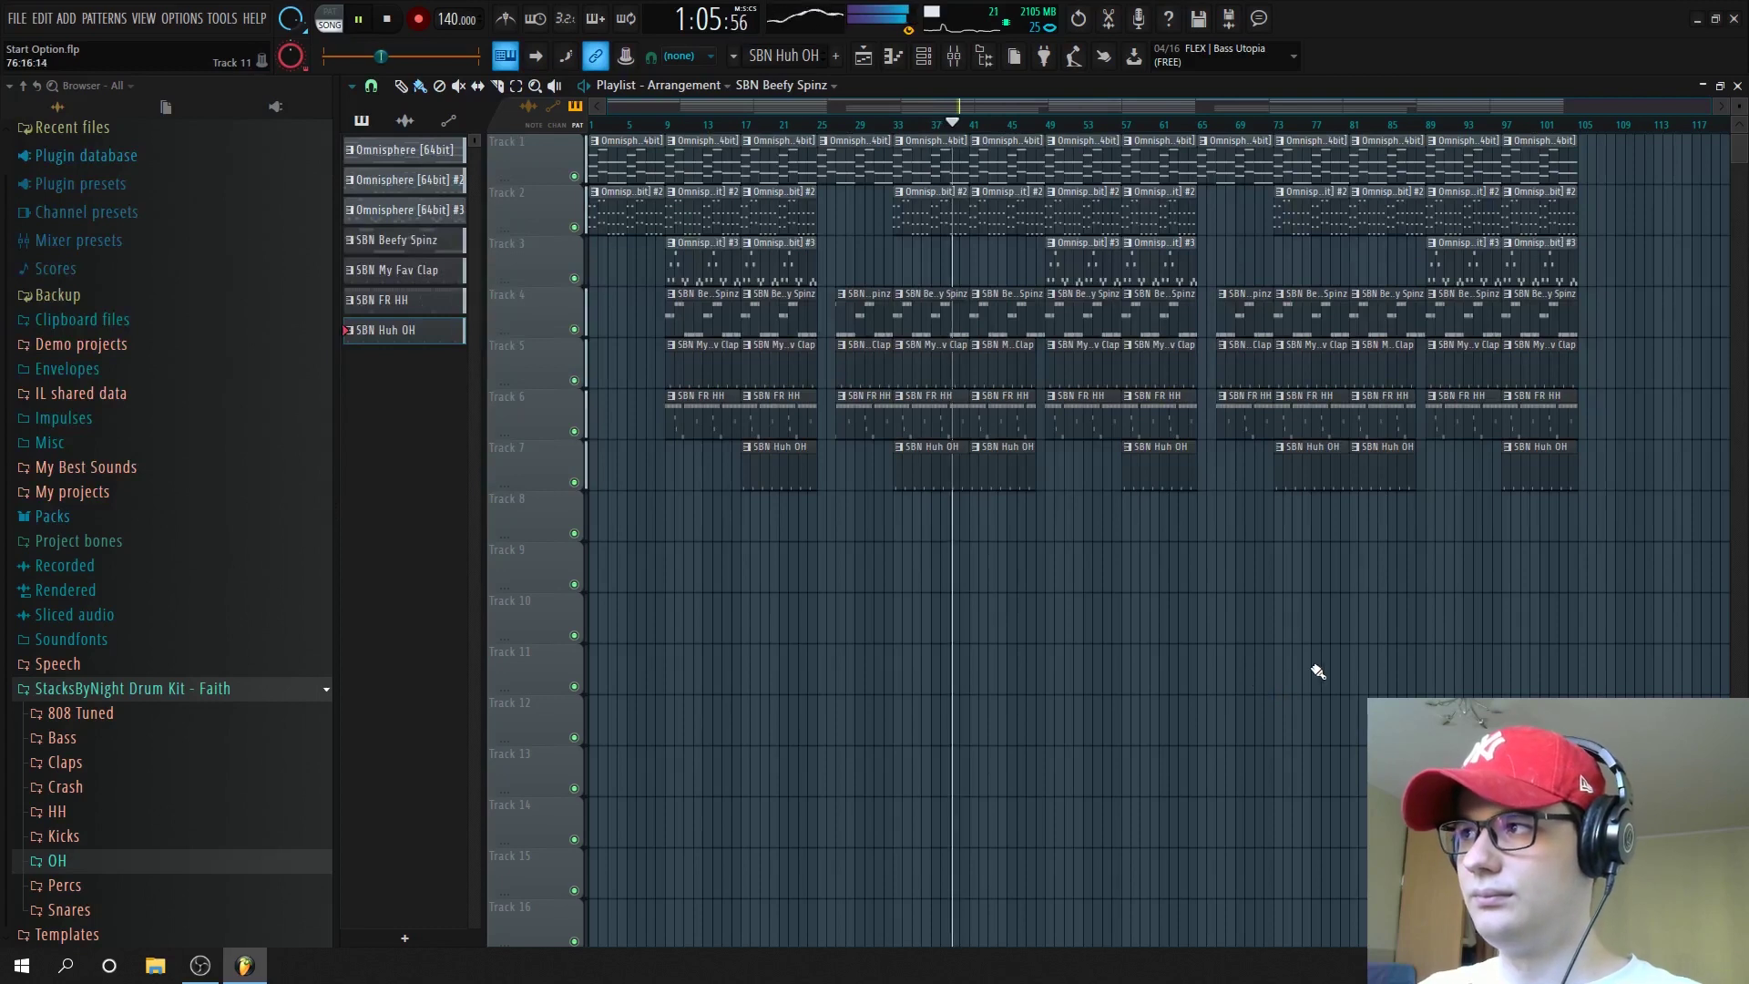
key("space")
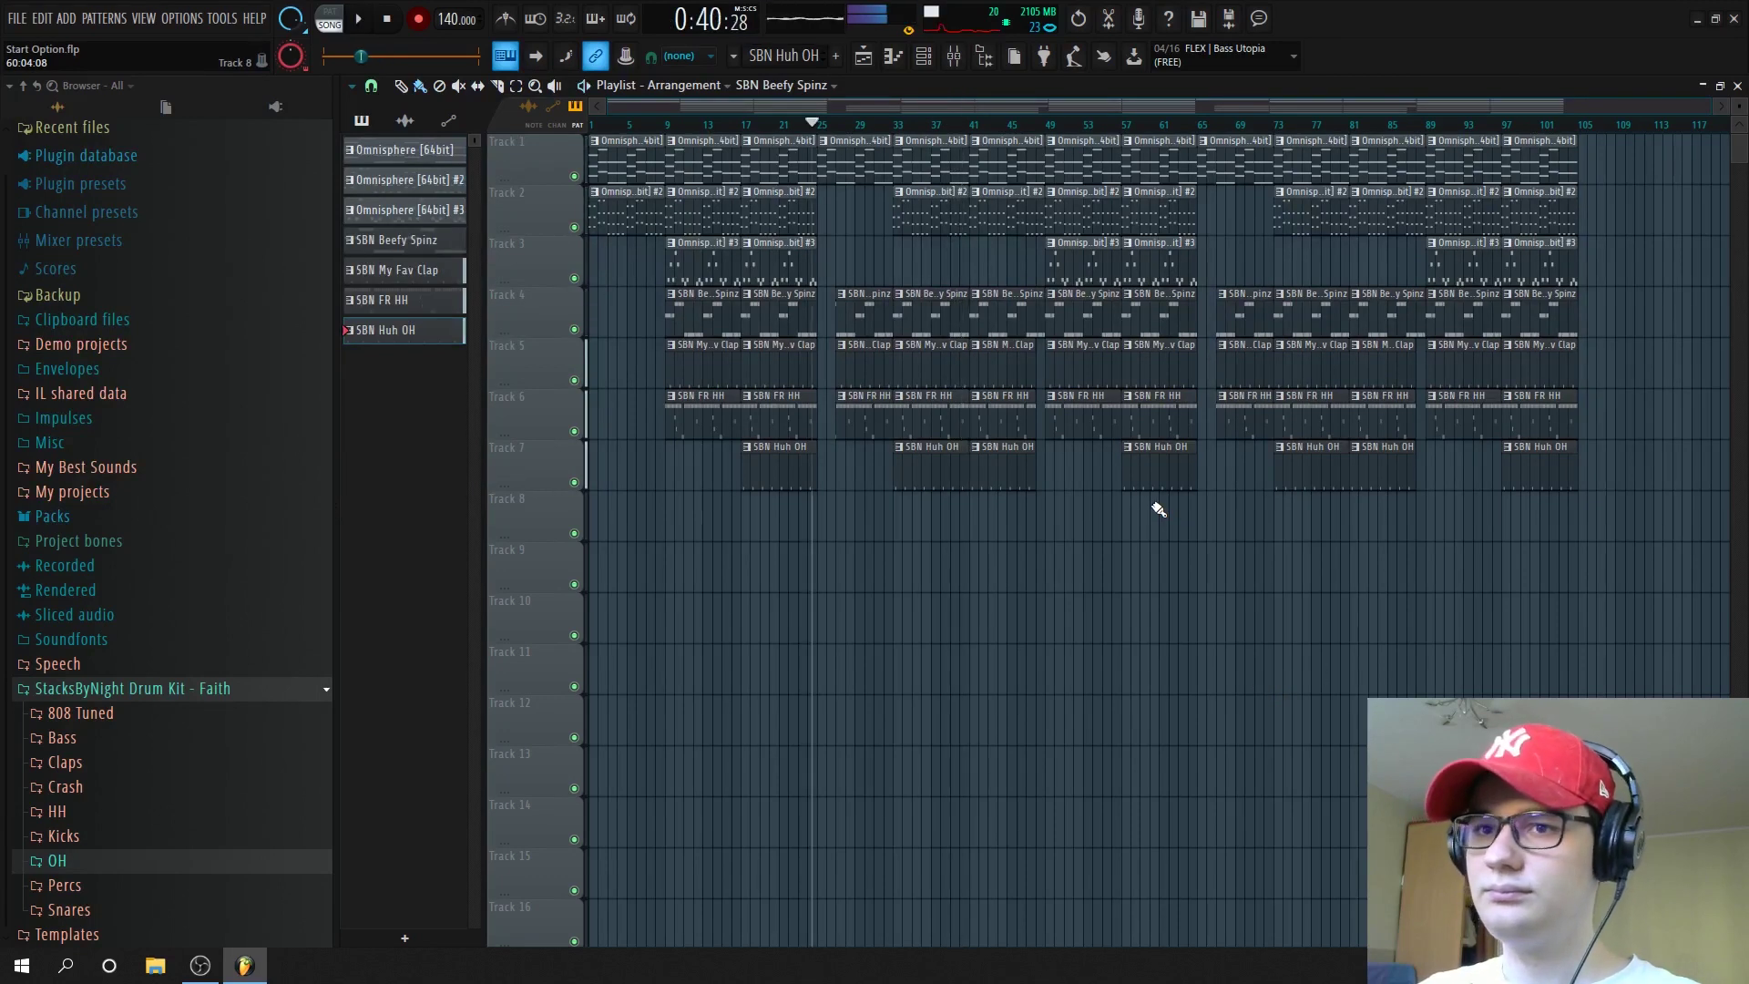